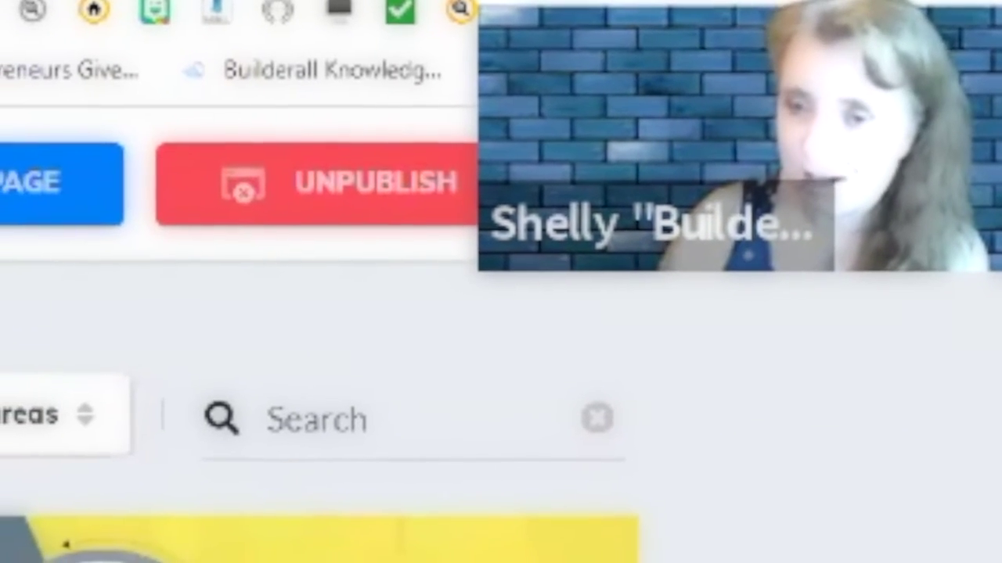
Find the site's Blog Pages and open the FEED page for editing
{"action": "scroll", "coordinate": [329, 352], "scroll_direction": "down", "scroll_amount": 10}
{"action": "scroll", "coordinate": [328, 352], "scroll_direction": "down", "scroll_amount": 5}
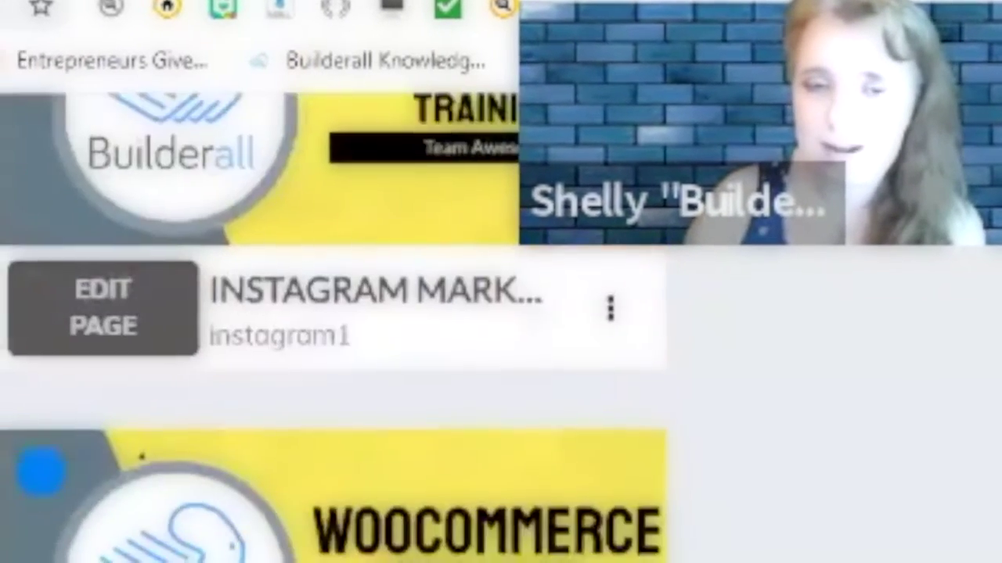
{"action": "scroll", "coordinate": [329, 352], "scroll_direction": "down", "scroll_amount": 8}
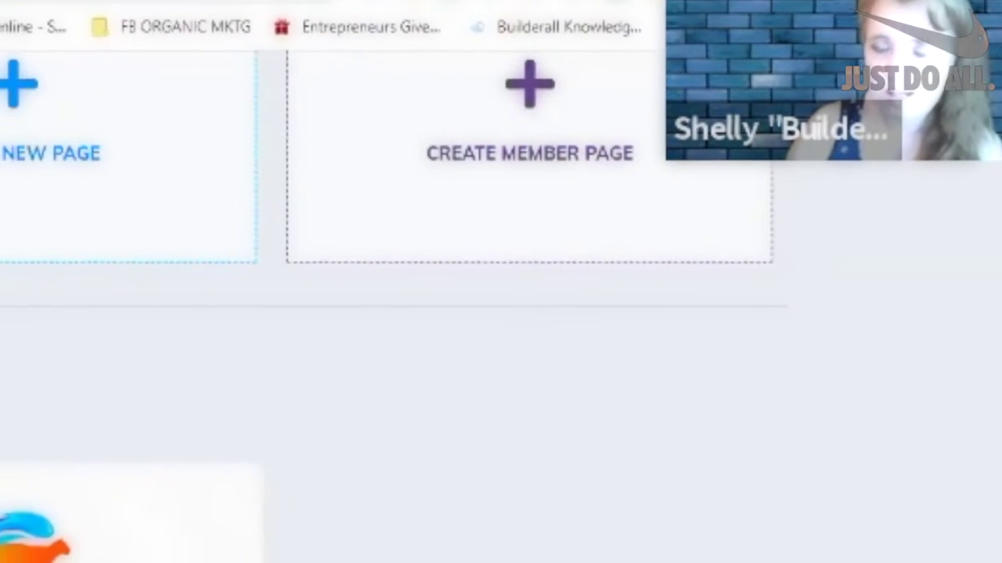
{"action": "scroll", "coordinate": [391, 352], "scroll_direction": "down", "scroll_amount": 2}
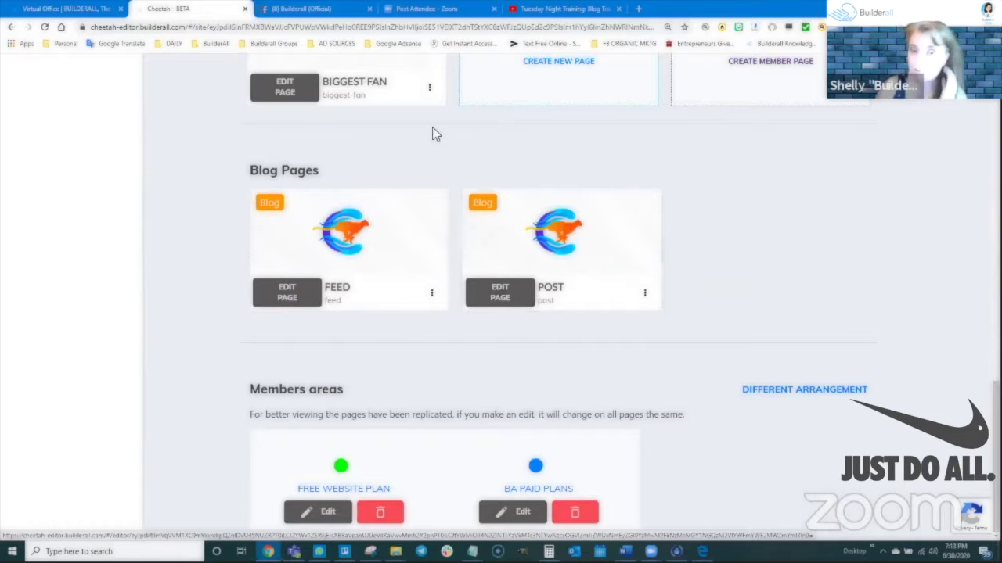
{"action": "left_click", "coordinate": [288, 294]}
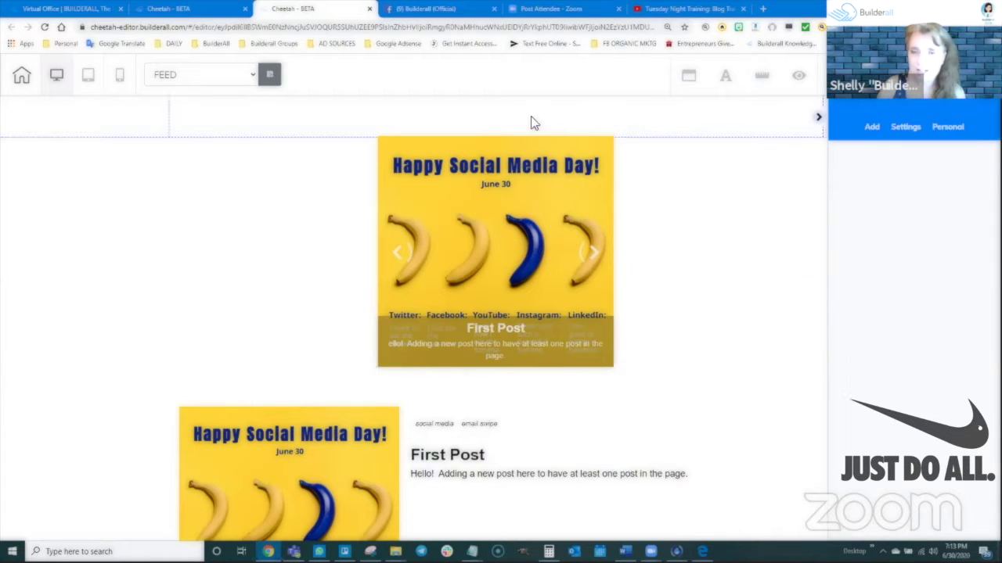
Shorten the empty header panel above the blog news slider by raising its lower edge slightly
{"action": "left_click", "coordinate": [380, 119]}
{"action": "left_click_drag", "start_coordinate": [498, 139], "coordinate": [499, 123]}
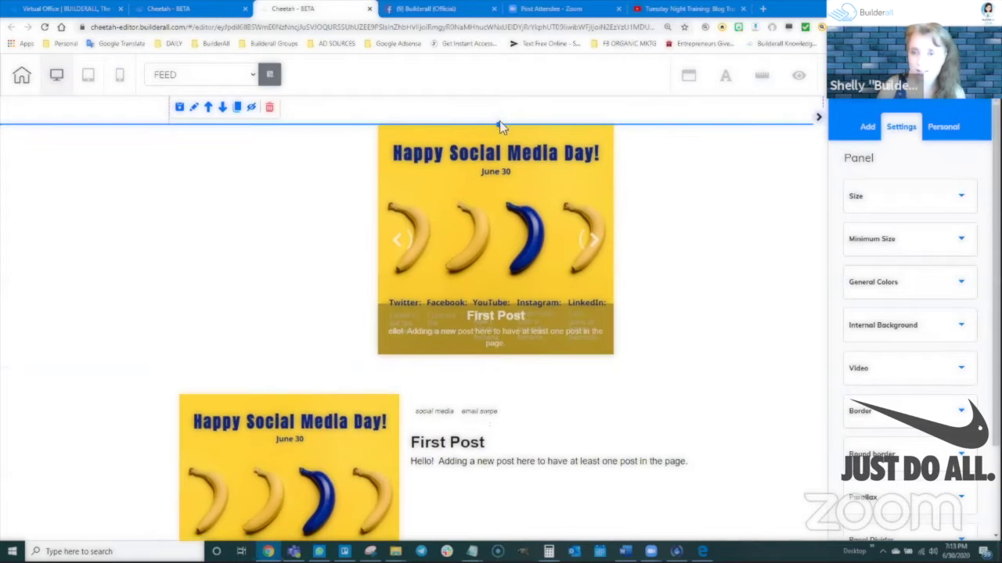
Move the blog news slider down a little within its panel and extend the panel's lower edge to leave space beneath it
{"action": "left_click", "coordinate": [735, 175]}
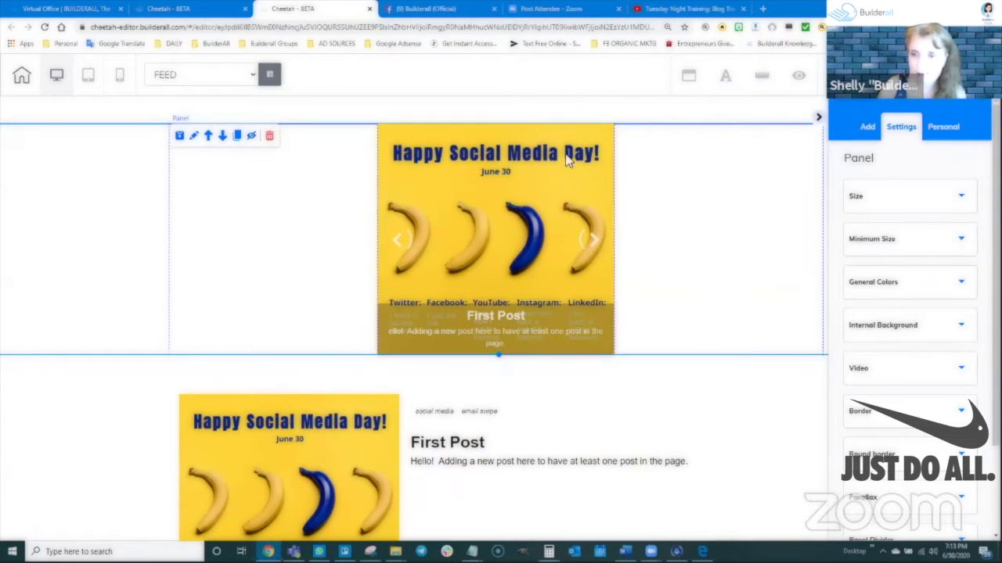
{"action": "left_click_drag", "start_coordinate": [565, 159], "coordinate": [562, 170]}
{"action": "left_click", "coordinate": [483, 357]}
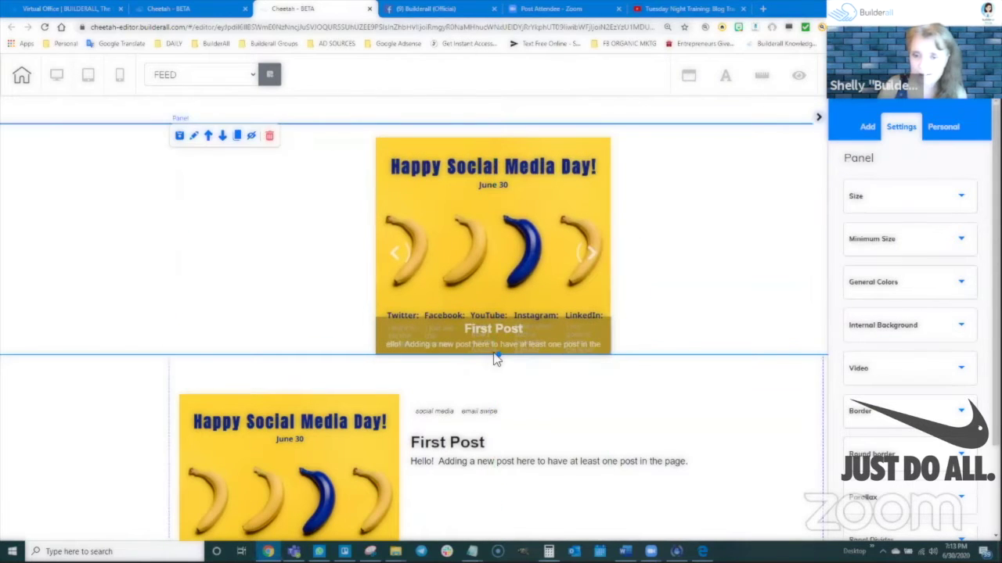
{"action": "left_click_drag", "start_coordinate": [498, 359], "coordinate": [498, 384]}
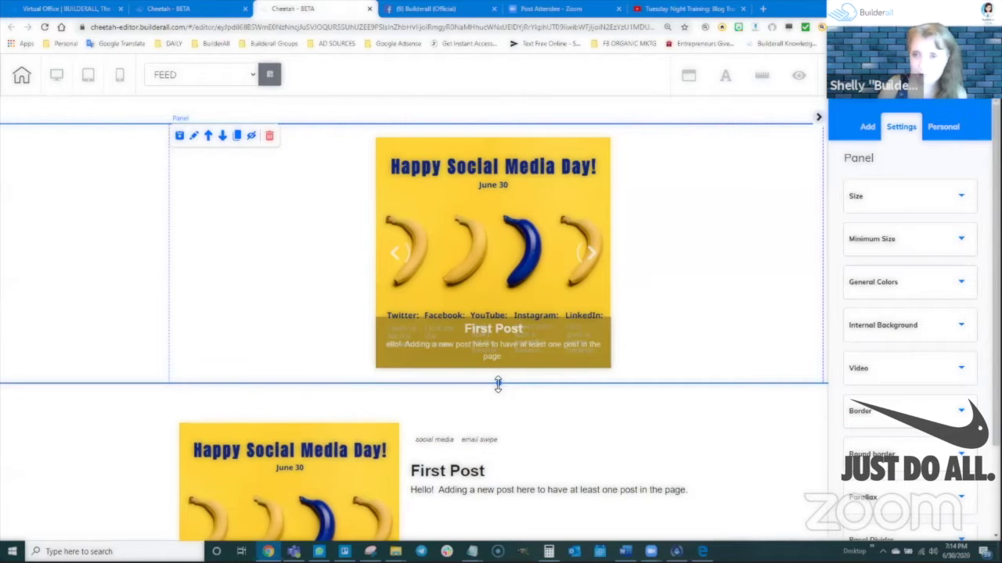
Give the empty header panel a solid blue background, colour 235AB5
{"action": "left_click", "coordinate": [740, 107]}
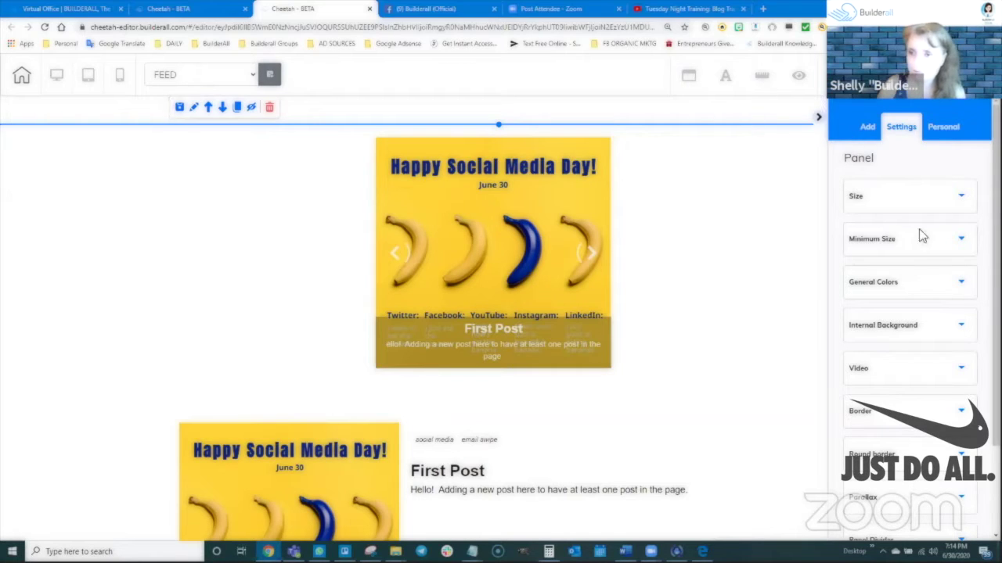
{"action": "left_click", "coordinate": [887, 286]}
{"action": "left_click", "coordinate": [882, 280]}
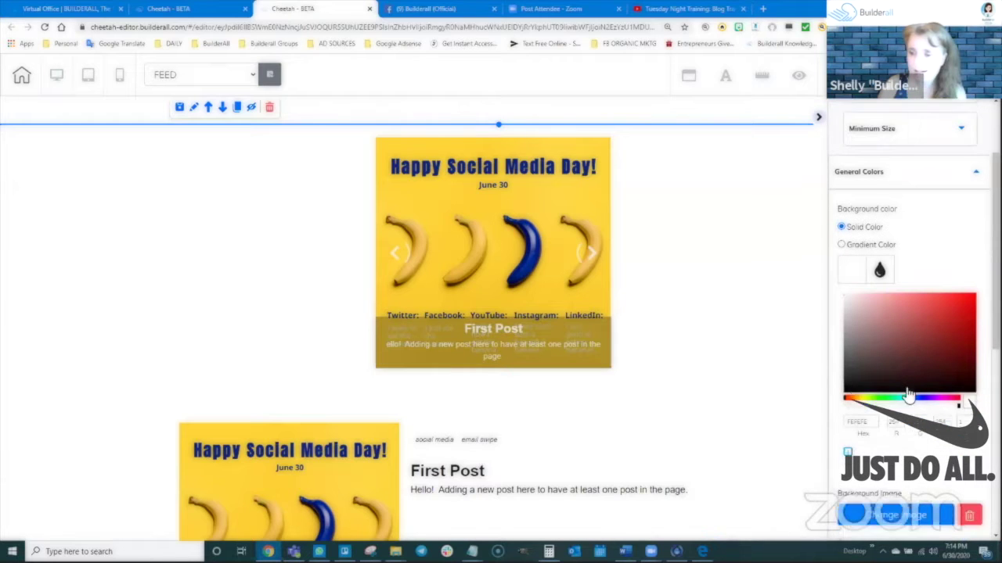
{"action": "scroll", "coordinate": [884, 391], "scroll_direction": "down", "scroll_amount": 1}
{"action": "left_click", "coordinate": [939, 299]}
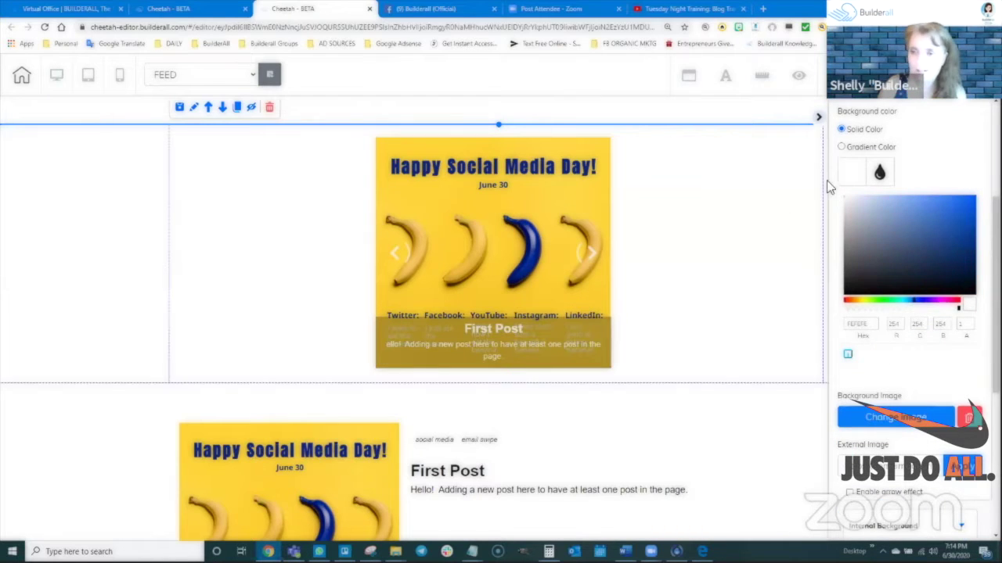
{"action": "left_click", "coordinate": [939, 252]}
{"action": "left_click", "coordinate": [953, 232]}
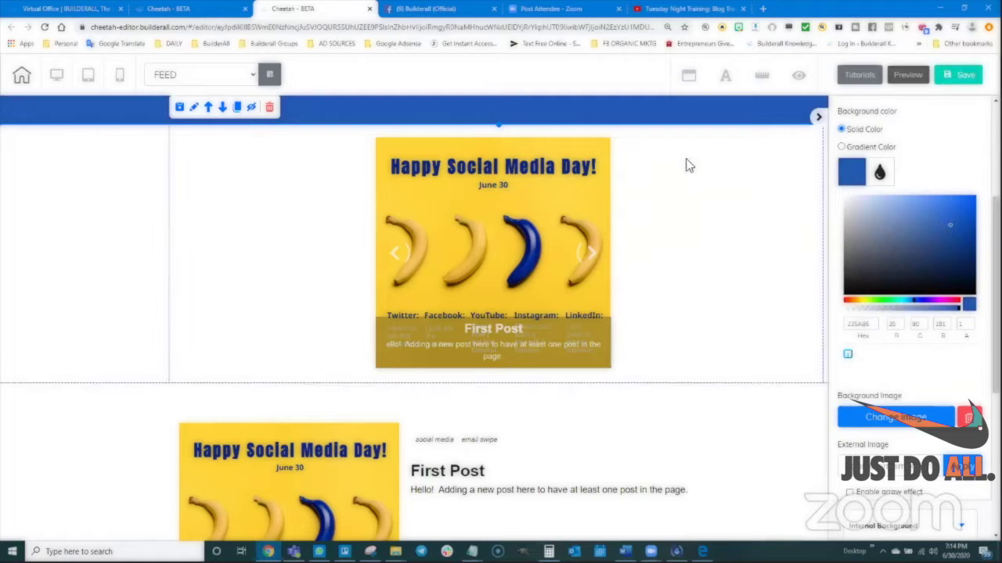
Shift the blog news slider slightly down and to the right within its panel
{"action": "left_click", "coordinate": [501, 129]}
{"action": "left_click", "coordinate": [502, 123]}
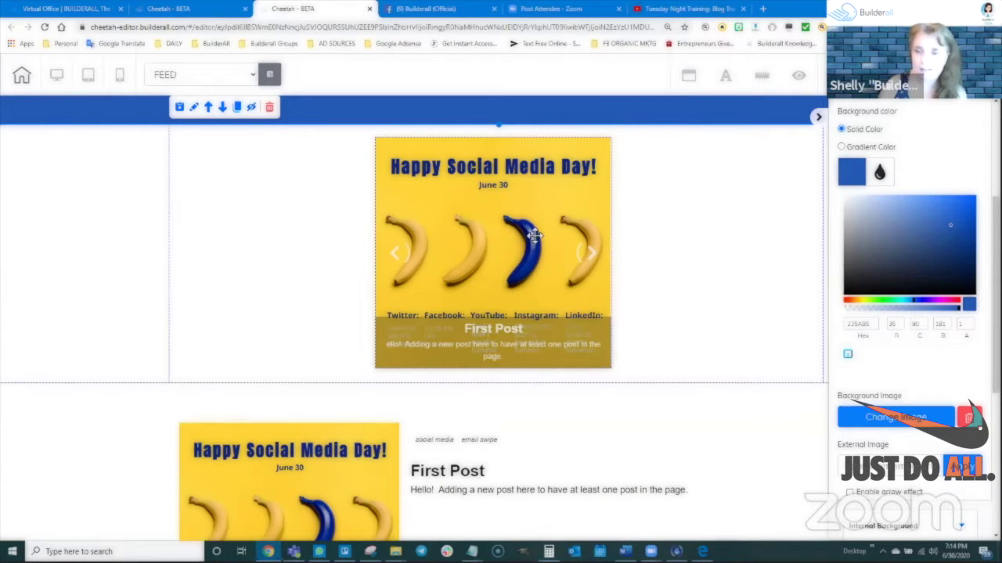
{"action": "left_click_drag", "start_coordinate": [524, 251], "coordinate": [523, 271]}
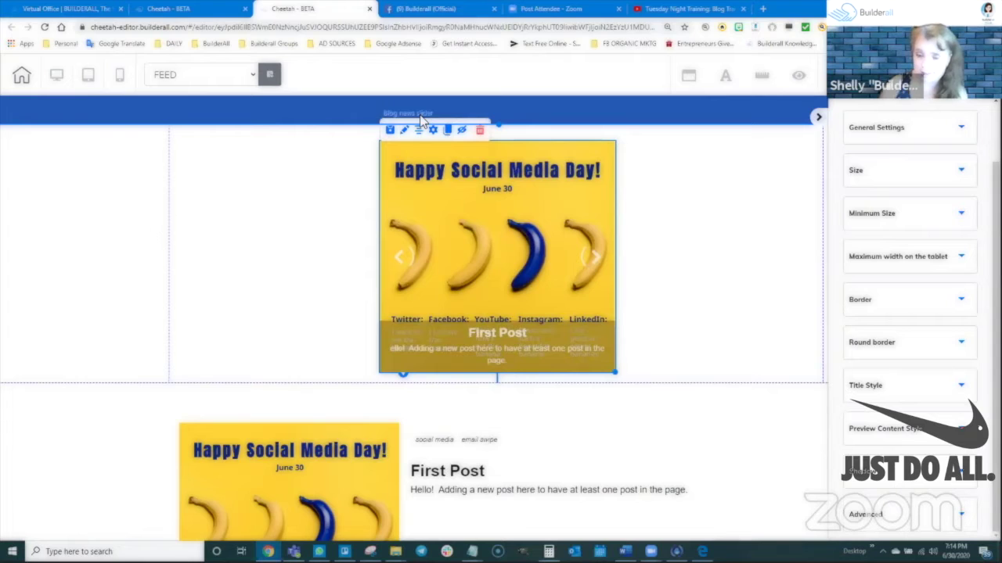
Examine the blog elements that can be added, including the Blog Post and Blog Featured designs
{"action": "scroll", "coordinate": [872, 148], "scroll_direction": "up", "scroll_amount": 1}
{"action": "left_click", "coordinate": [869, 126]}
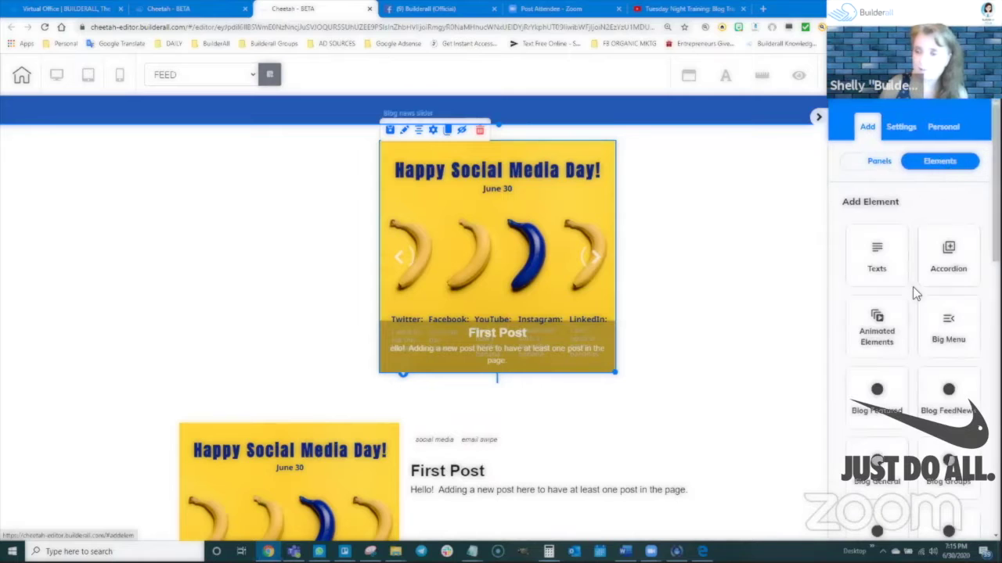
{"action": "scroll", "coordinate": [939, 376], "scroll_direction": "down", "scroll_amount": 2}
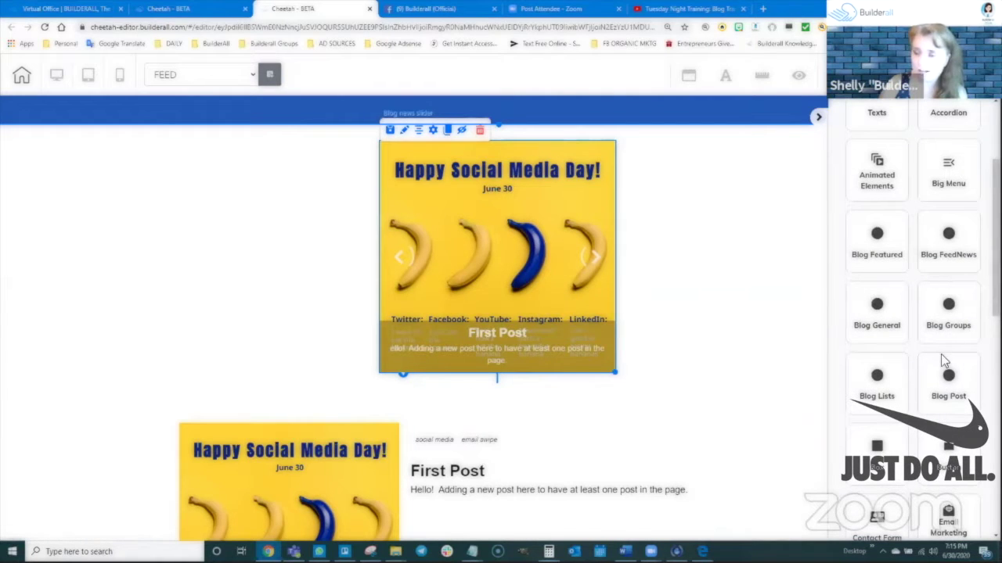
{"action": "scroll", "coordinate": [939, 354], "scroll_direction": "down", "scroll_amount": 1}
{"action": "left_click", "coordinate": [942, 348]}
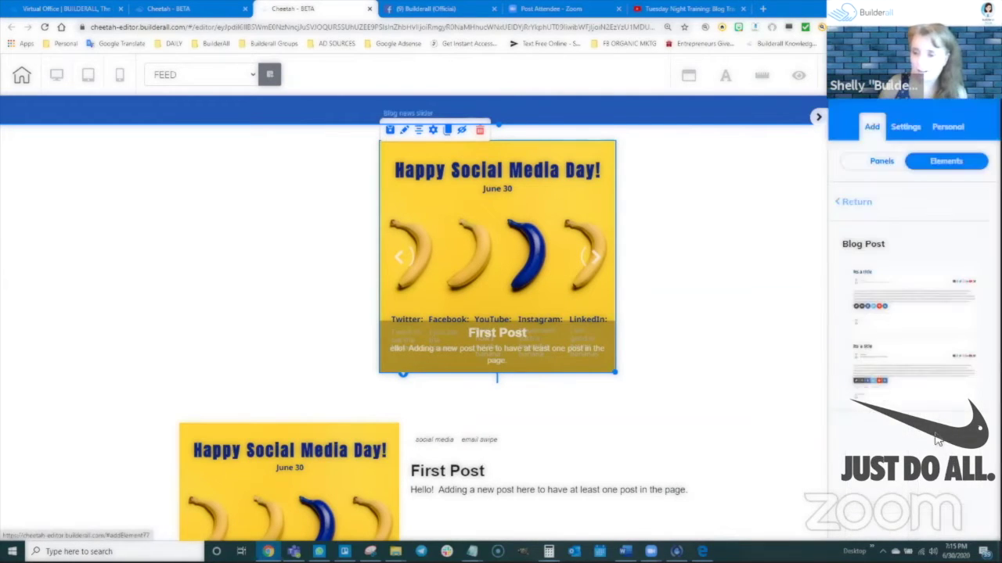
{"action": "left_click", "coordinate": [856, 202]}
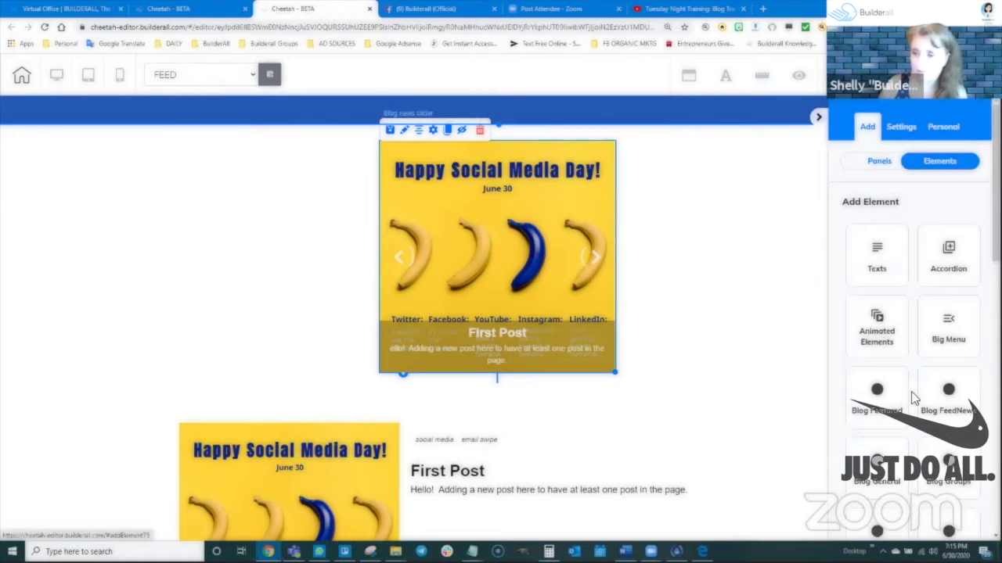
{"action": "scroll", "coordinate": [911, 392], "scroll_direction": "down", "scroll_amount": 1}
{"action": "left_click", "coordinate": [876, 345]}
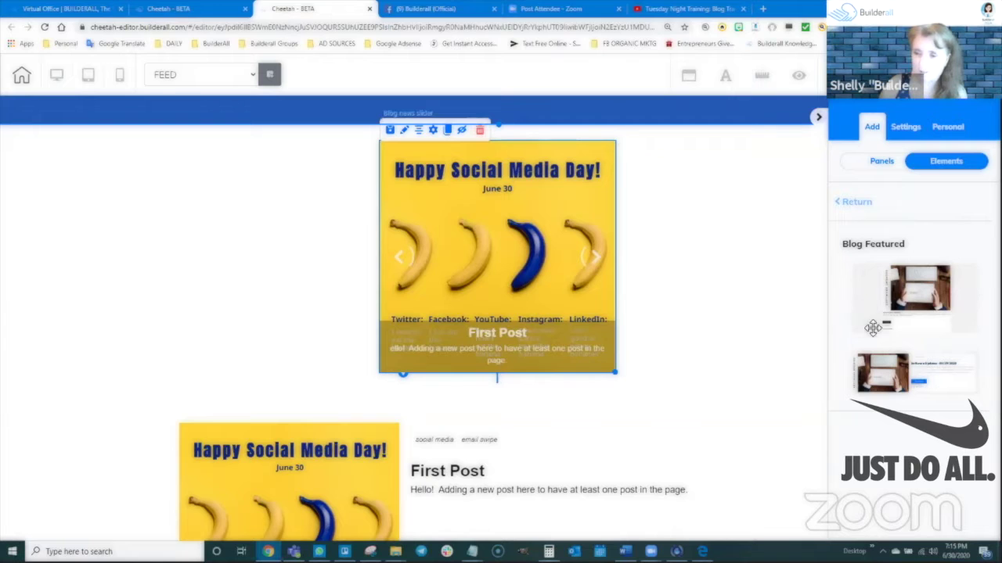
{"action": "left_click", "coordinate": [859, 204]}
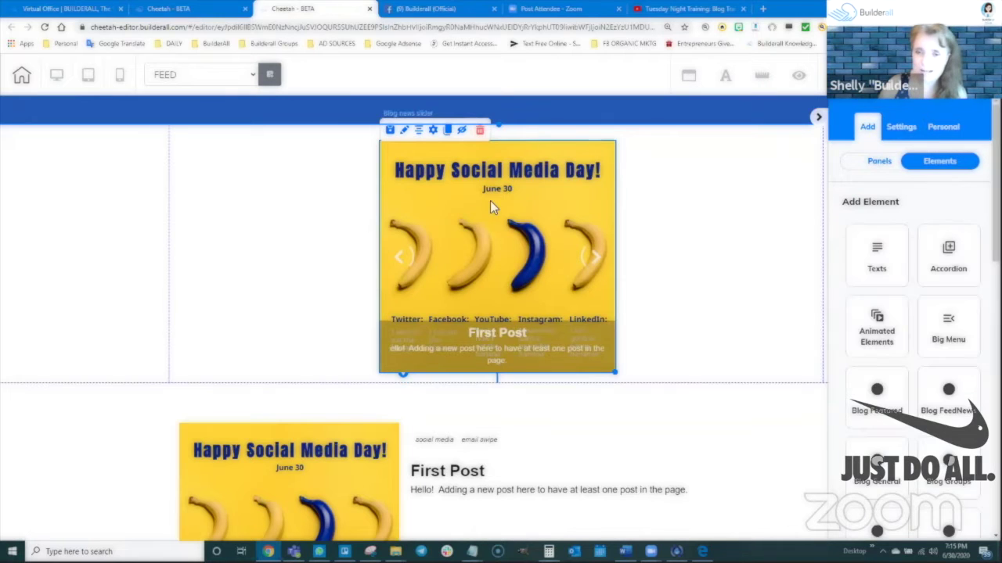
Nudge the blog news slider slightly up and to the left within its panel
{"action": "left_click_drag", "start_coordinate": [490, 200], "coordinate": [491, 201]}
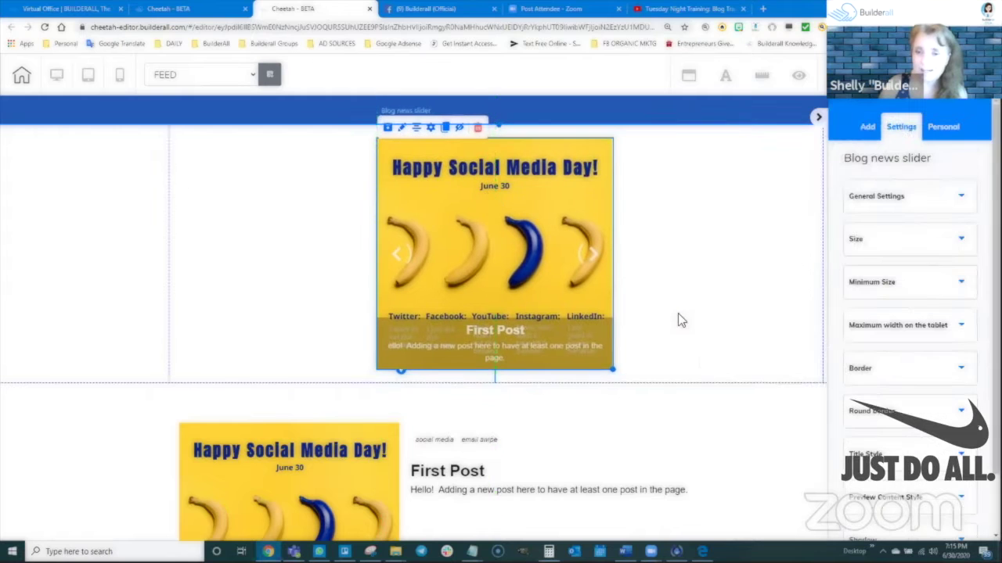
Review the theme, display and feed options of the Posts element below the slider
{"action": "scroll", "coordinate": [445, 451], "scroll_direction": "down", "scroll_amount": 2}
{"action": "scroll", "coordinate": [478, 418], "scroll_direction": "down", "scroll_amount": 2}
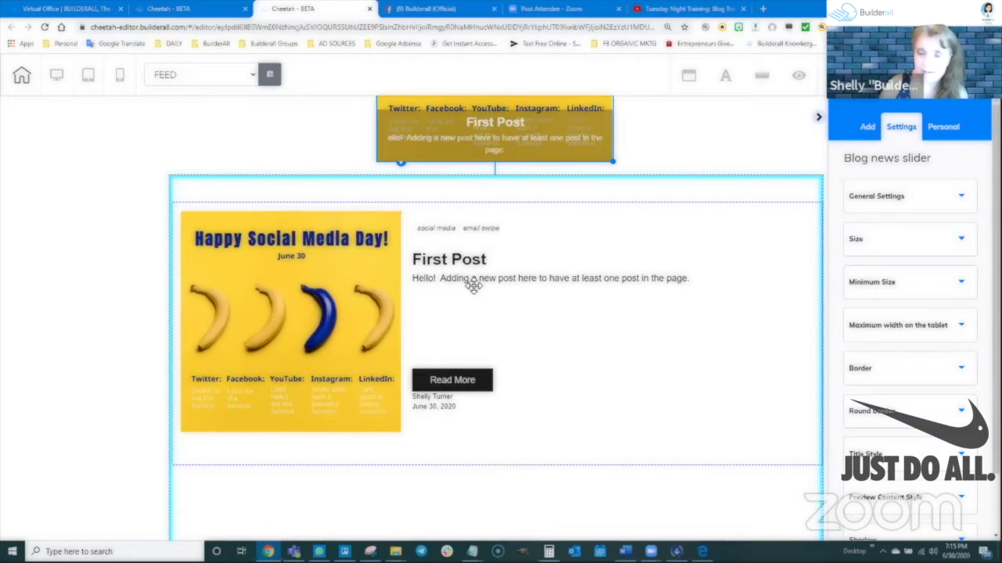
{"action": "left_click", "coordinate": [473, 280]}
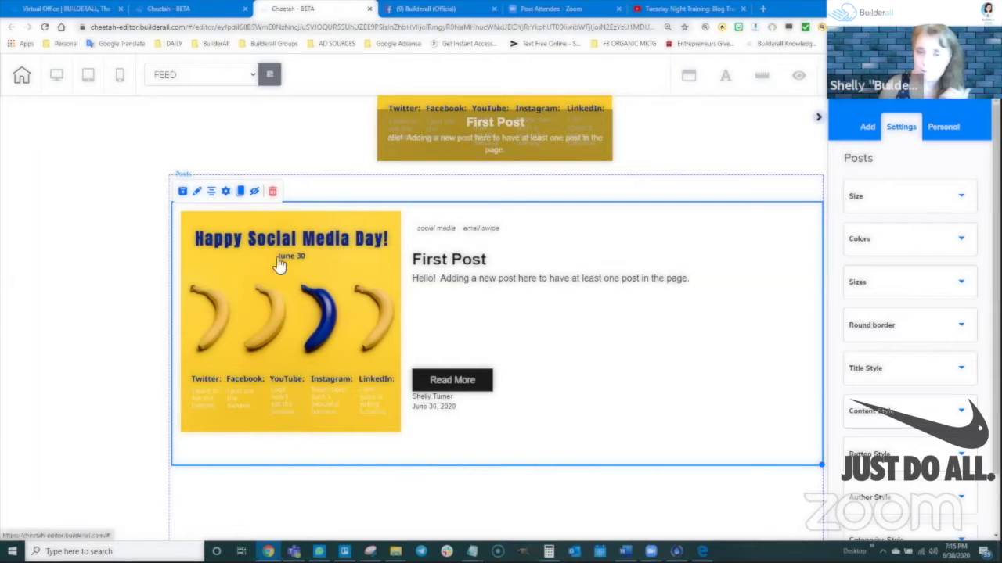
{"action": "left_click", "coordinate": [226, 192]}
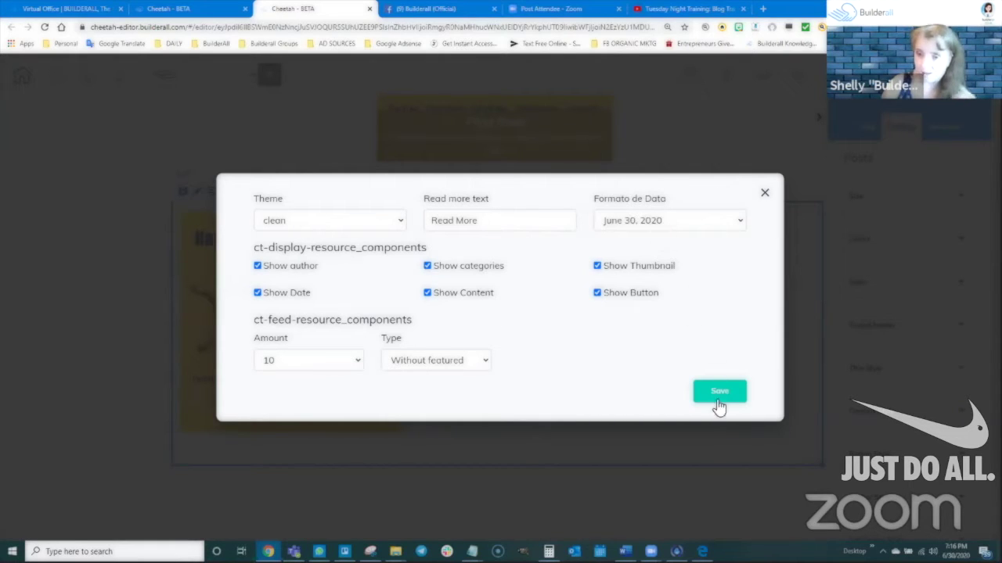
{"action": "left_click", "coordinate": [691, 432]}
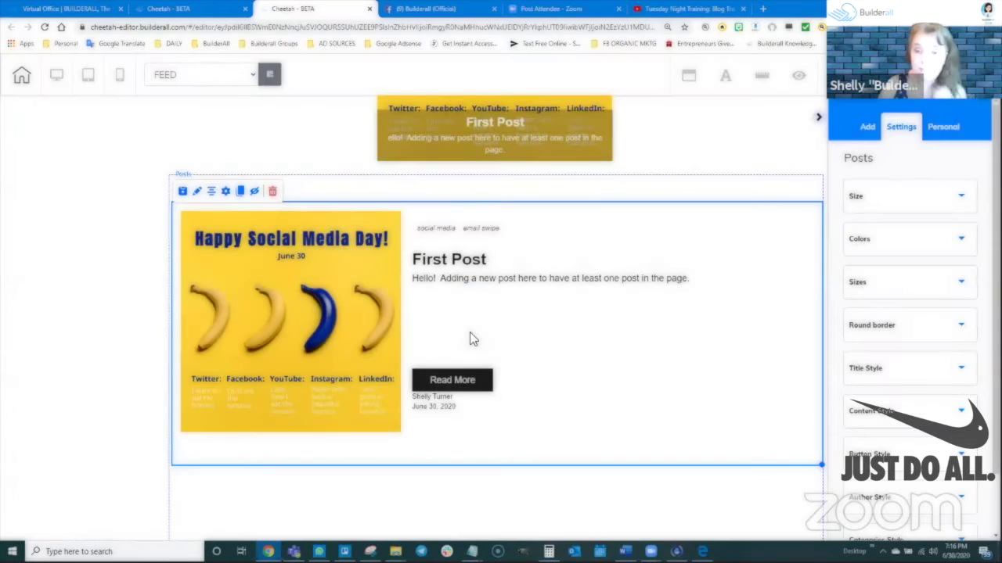
Save the FEED page and publish the site
{"action": "left_click", "coordinate": [857, 76]}
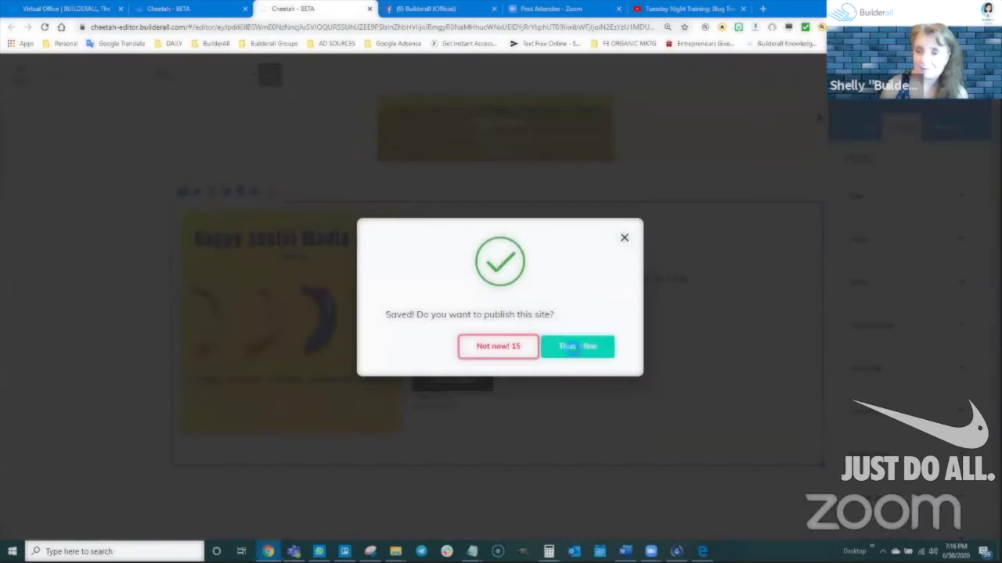
{"action": "left_click", "coordinate": [577, 347]}
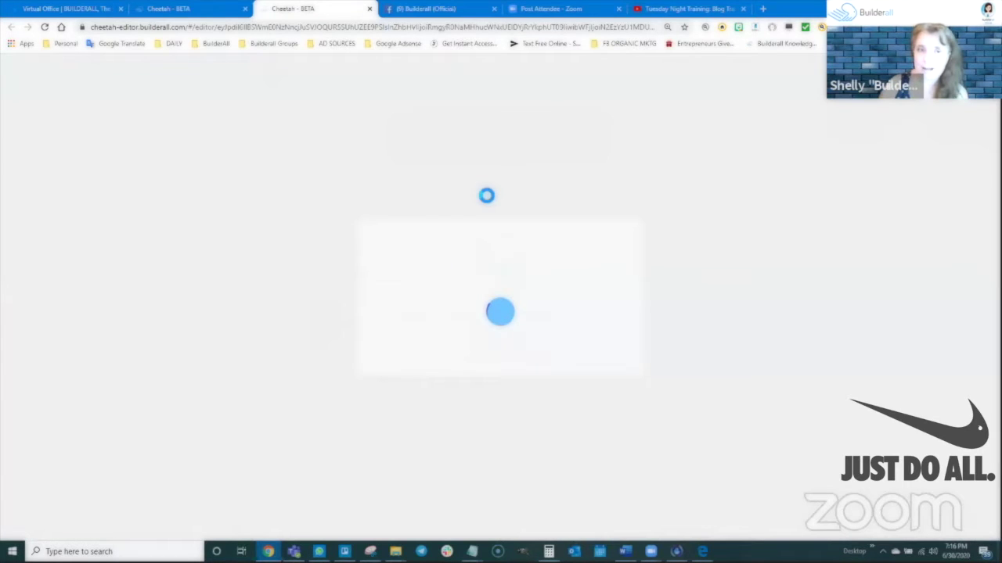
Return to the site's page list and open the POST blog page for editing
{"action": "left_click", "coordinate": [169, 8]}
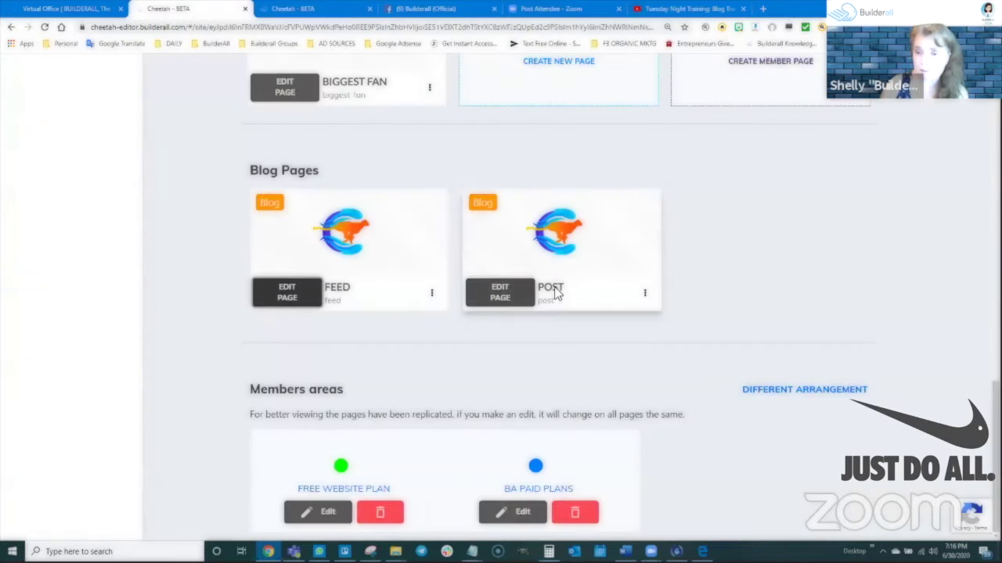
{"action": "mouse_move", "coordinate": [511, 276]}
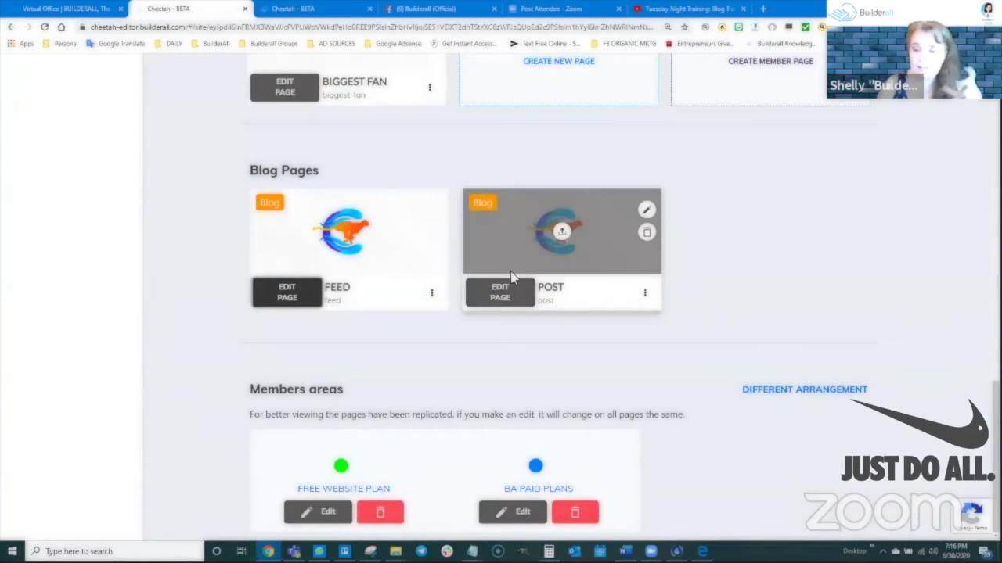
{"action": "left_click", "coordinate": [507, 296]}
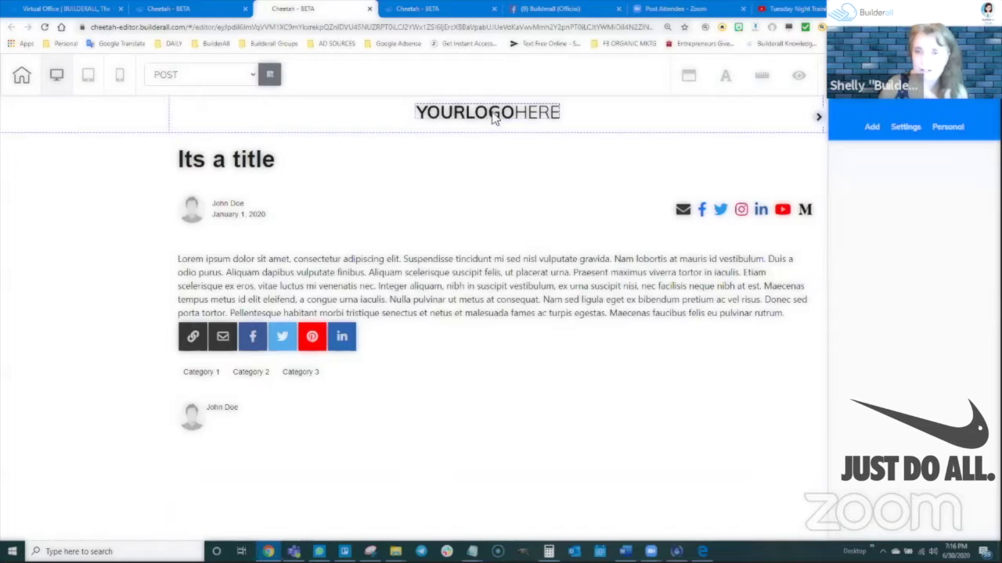
Delete the YOURLOGOHERE placeholder image from the POST page's header panel
{"action": "left_click", "coordinate": [493, 116]}
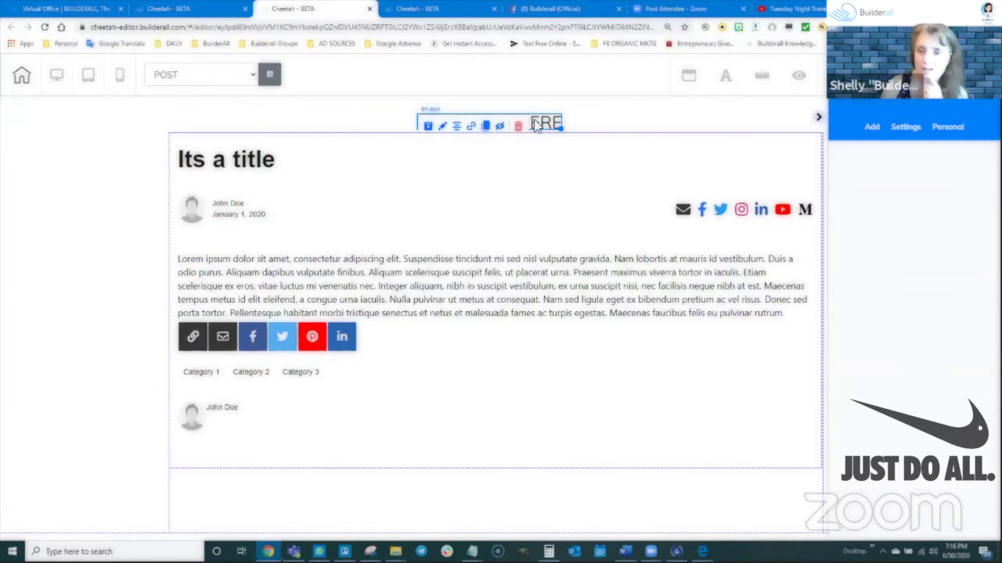
{"action": "left_click", "coordinate": [515, 125]}
{"action": "key", "text": "Return"}
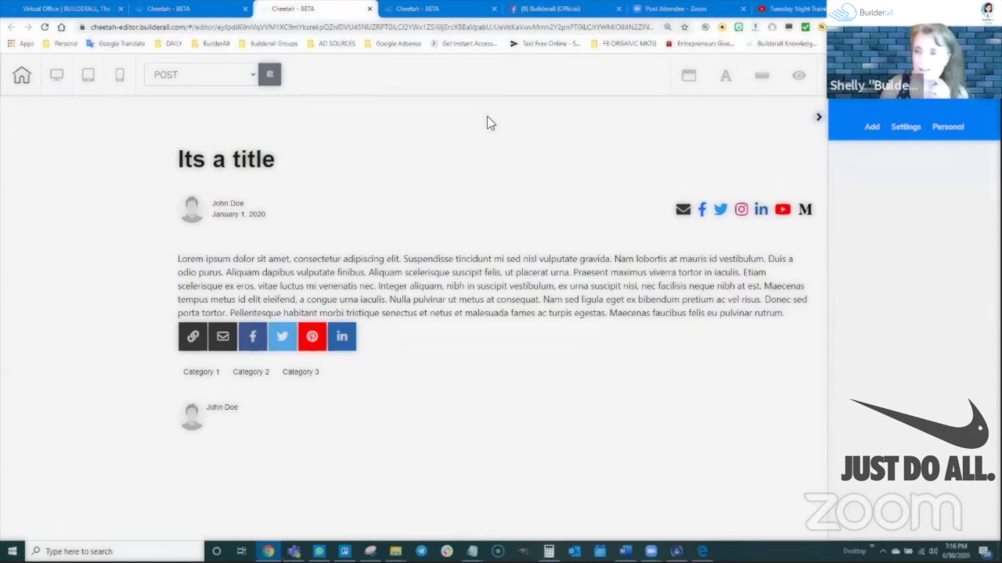
Give the POST page's empty header panel a solid blue background
{"action": "left_click", "coordinate": [487, 116]}
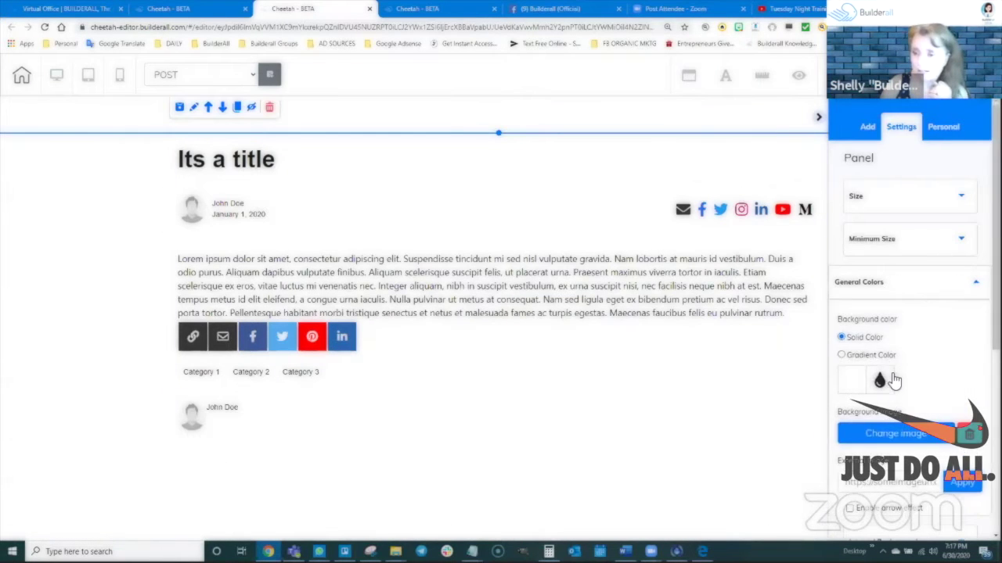
{"action": "scroll", "coordinate": [908, 399], "scroll_direction": "down", "scroll_amount": 2}
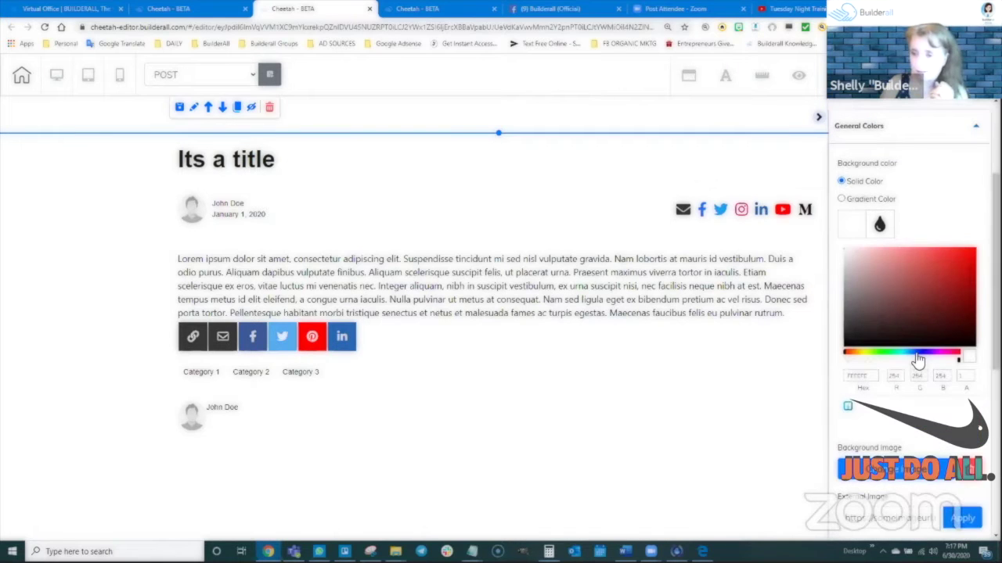
{"action": "left_click", "coordinate": [918, 353]}
{"action": "left_click", "coordinate": [939, 274]}
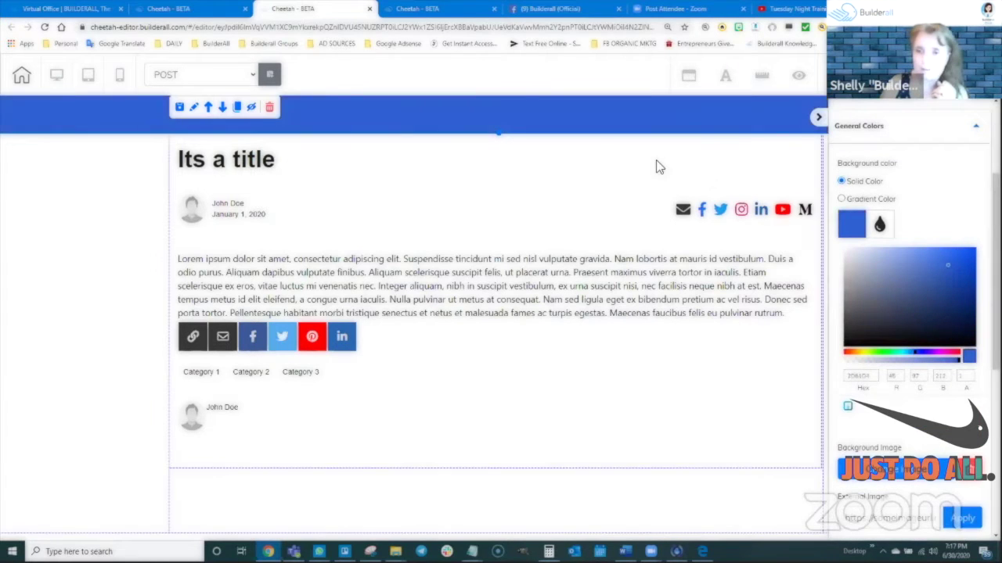
Reduce the height of the blue header panel slightly and move the post element down, leaving a gap beneath the header
{"action": "left_click", "coordinate": [503, 134]}
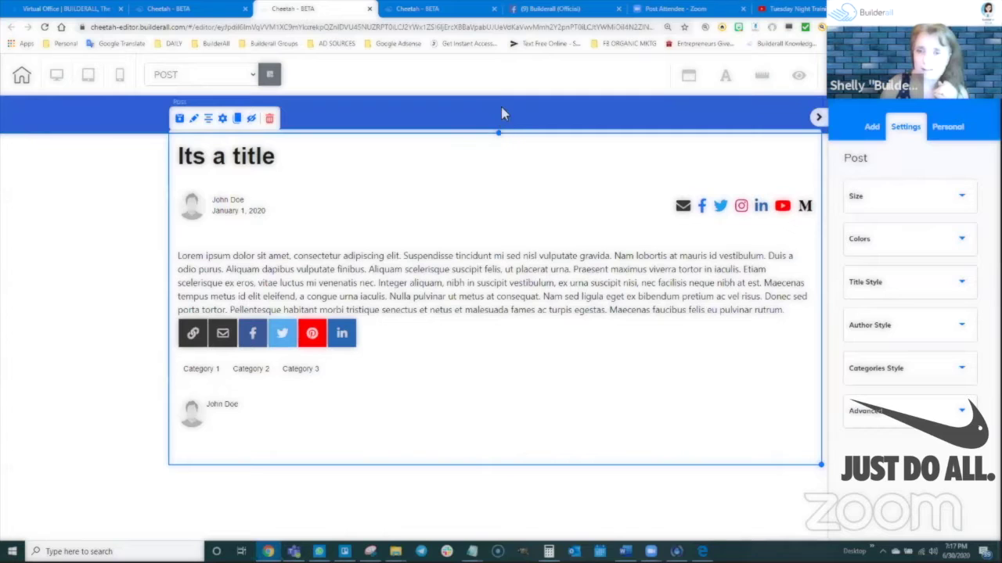
{"action": "left_click", "coordinate": [502, 123]}
{"action": "left_click_drag", "start_coordinate": [539, 149], "coordinate": [537, 168]}
{"action": "left_click", "coordinate": [498, 127]}
{"action": "left_click_drag", "start_coordinate": [496, 133], "coordinate": [498, 122]}
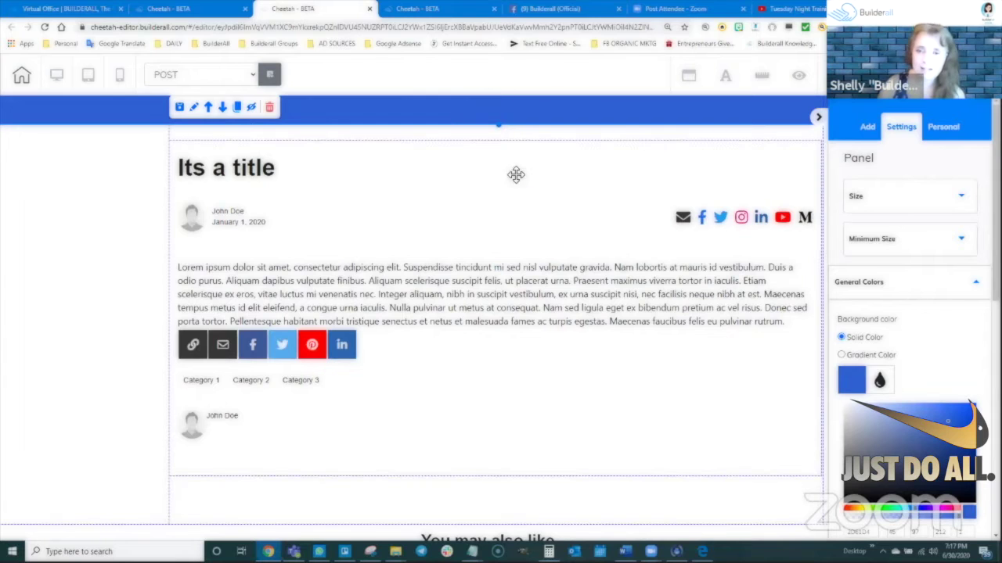
{"action": "mouse_move", "coordinate": [517, 174]}
{"action": "left_mouse_down"}
{"action": "mouse_move", "coordinate": [555, 258]}
{"action": "mouse_move", "coordinate": [487, 227]}
{"action": "mouse_move", "coordinate": [548, 212]}
{"action": "mouse_move", "coordinate": [496, 259]}
{"action": "mouse_move", "coordinate": [569, 260]}
{"action": "mouse_move", "coordinate": [514, 206]}
{"action": "mouse_move", "coordinate": [516, 186]}
{"action": "left_mouse_up"}
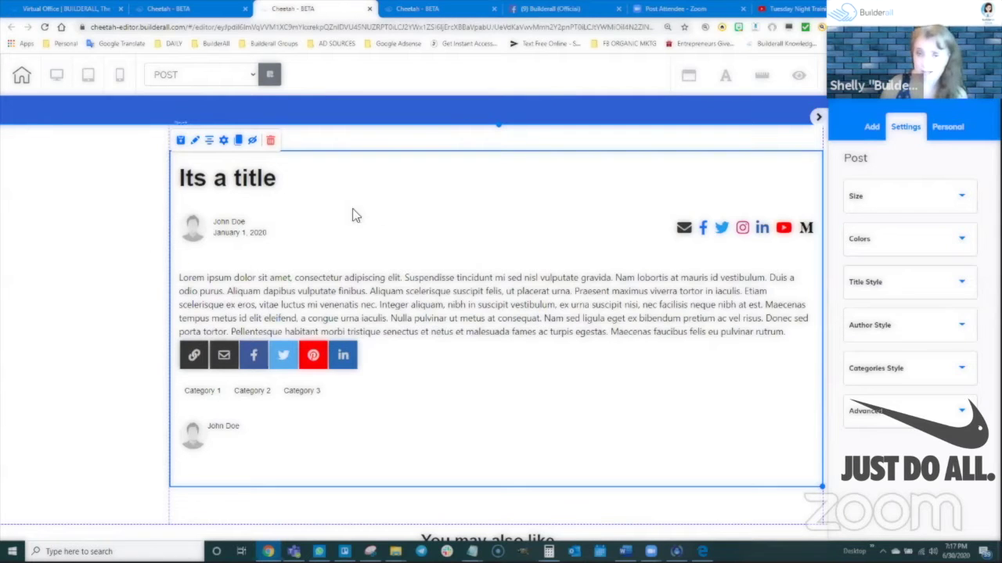
Review the post element's blog post settings for categories, author, date and social bar, leaving them as they are
{"action": "left_click", "coordinate": [224, 141]}
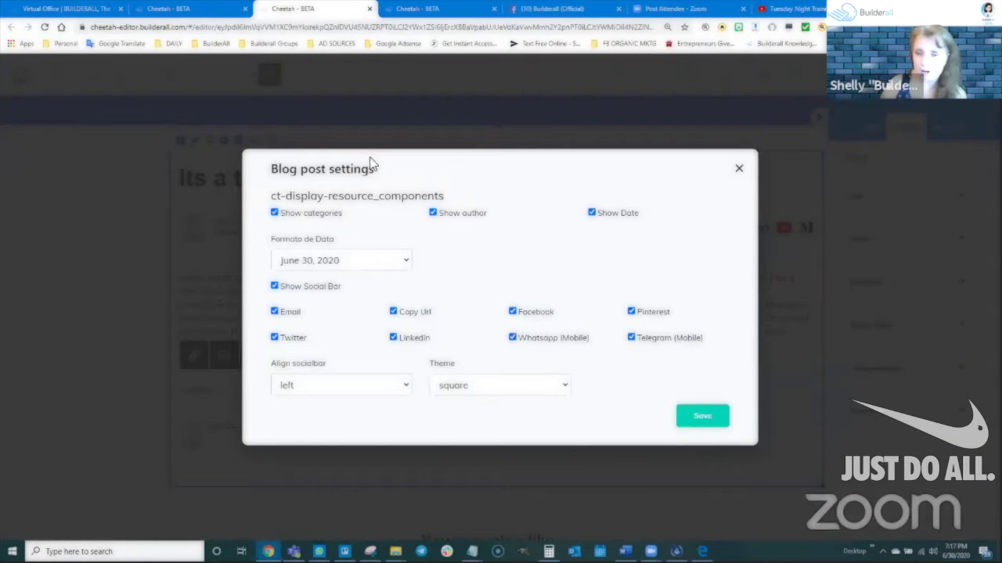
{"action": "left_click", "coordinate": [740, 171]}
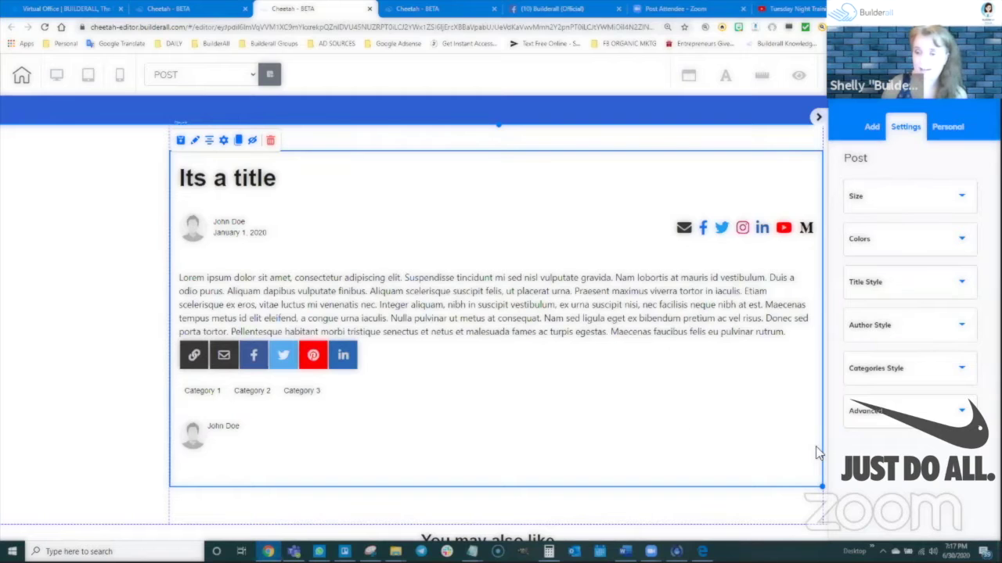
Narrow the post element to free space beside it for a sidebar, and extend its panel downward above the You may also like section
{"action": "scroll", "coordinate": [814, 412], "scroll_direction": "down", "scroll_amount": 2}
{"action": "left_click_drag", "start_coordinate": [821, 383], "coordinate": [638, 389]}
{"action": "left_click", "coordinate": [712, 365]}
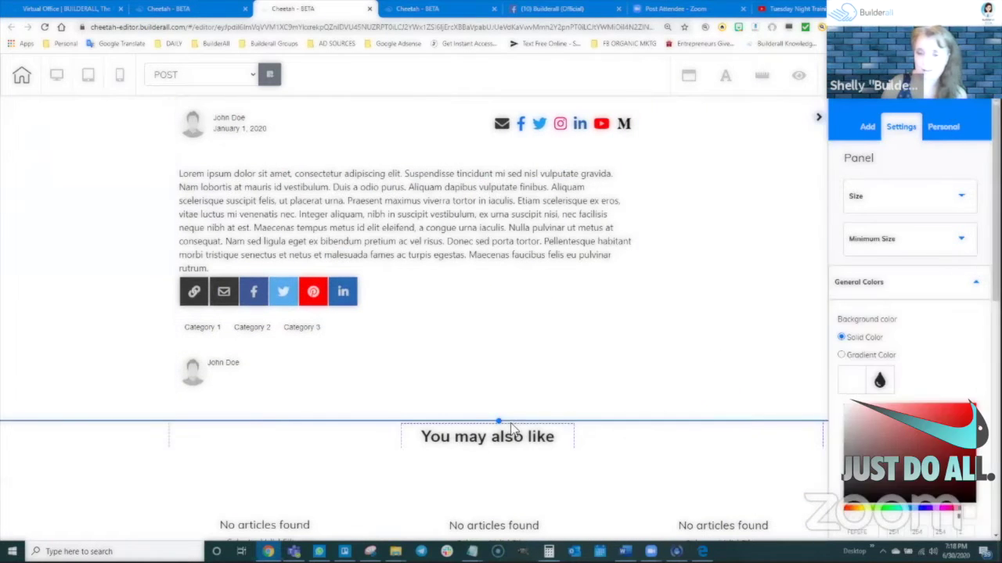
{"action": "left_click_drag", "start_coordinate": [501, 424], "coordinate": [503, 495]}
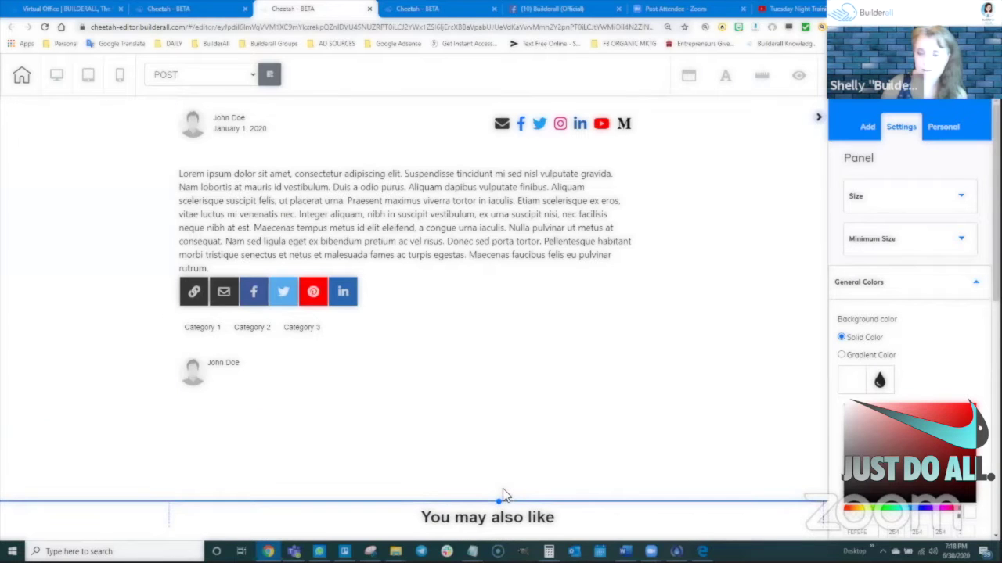
{"action": "left_click", "coordinate": [432, 369]}
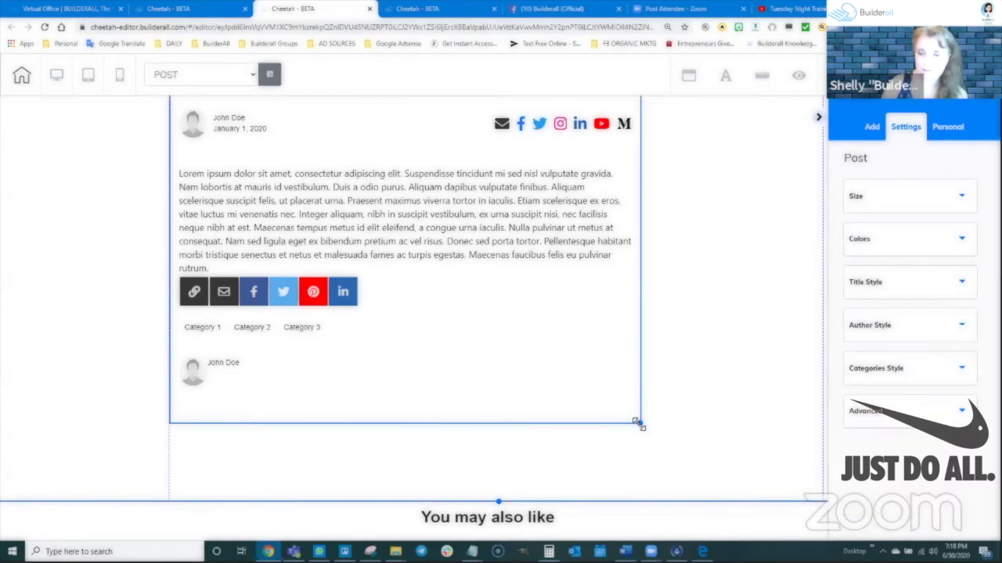
{"action": "left_click_drag", "start_coordinate": [642, 423], "coordinate": [606, 437]}
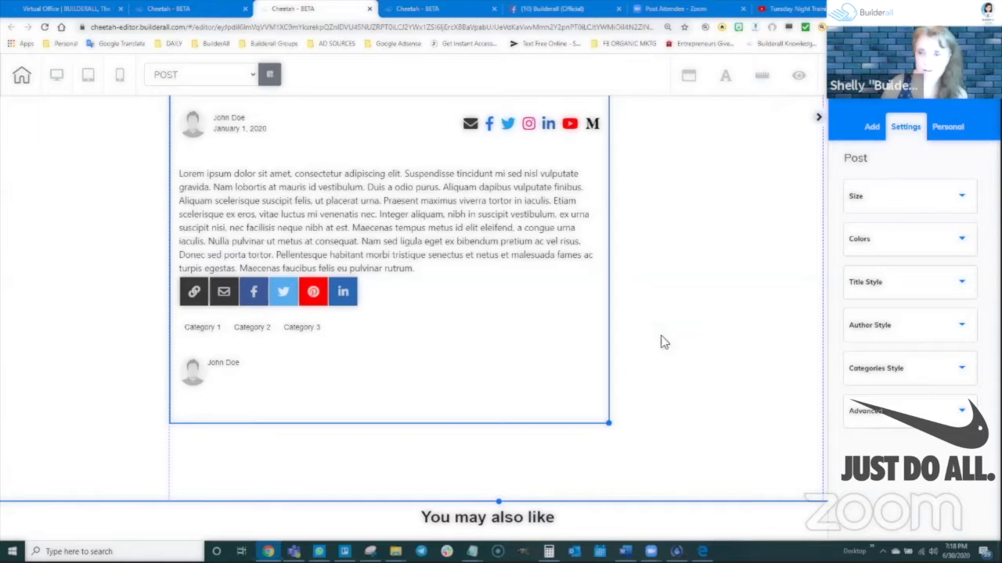
{"action": "left_click", "coordinate": [664, 313]}
{"action": "scroll", "coordinate": [669, 298], "scroll_direction": "up", "scroll_amount": 2}
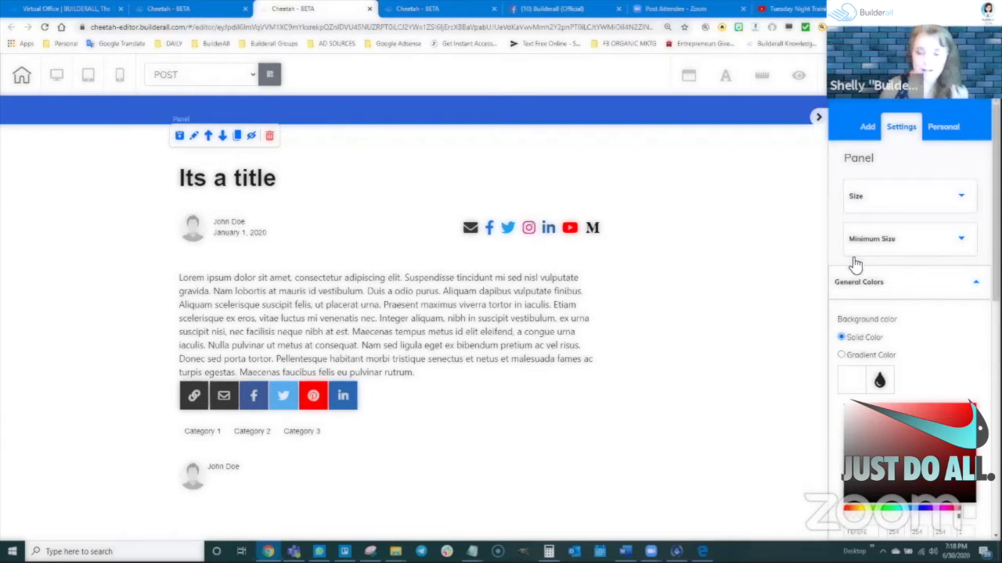
Add an outlined white Box element to the empty space beside the post content
{"action": "left_click", "coordinate": [866, 129]}
{"action": "left_click", "coordinate": [939, 161]}
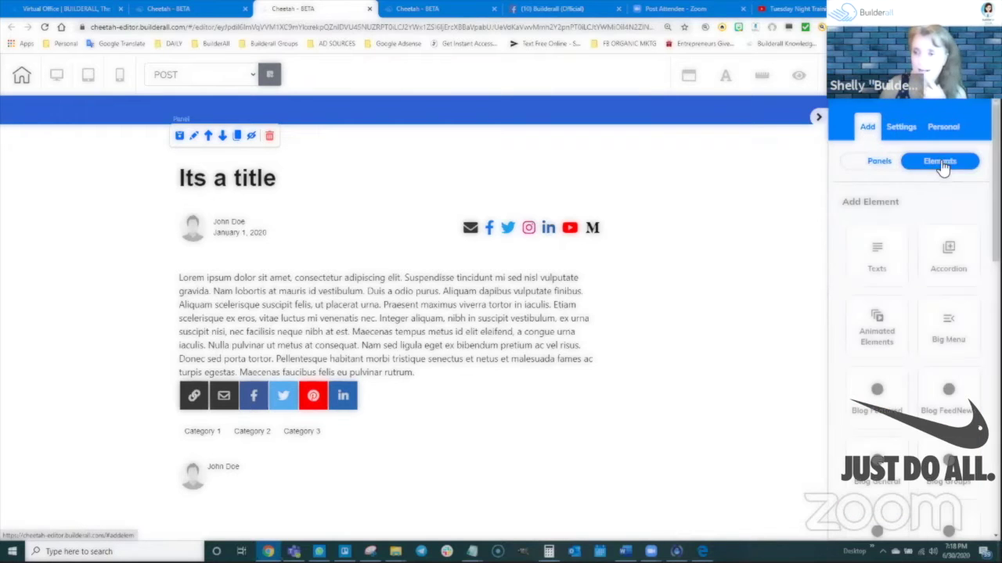
{"action": "scroll", "coordinate": [931, 368], "scroll_direction": "down", "scroll_amount": 2}
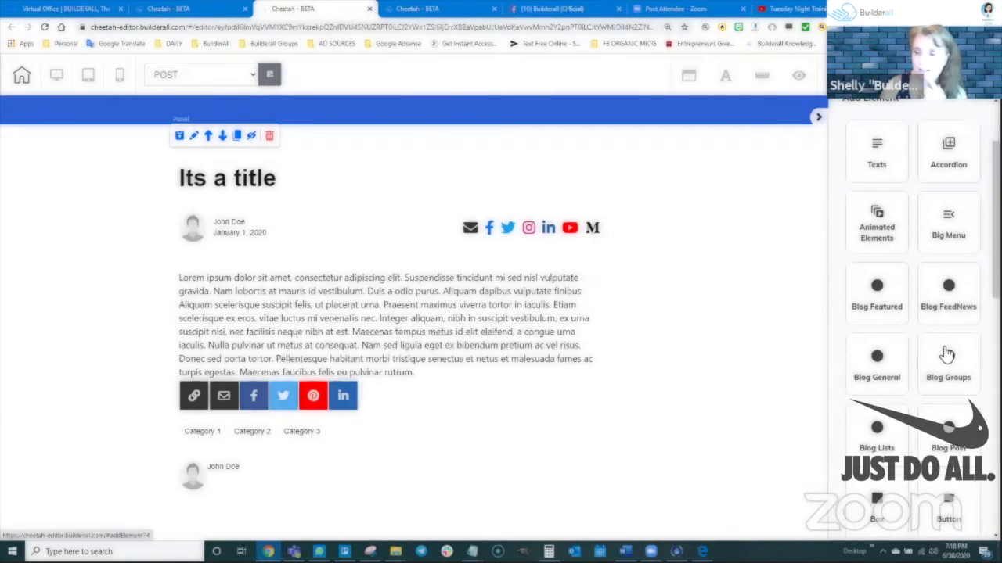
{"action": "scroll", "coordinate": [943, 331], "scroll_direction": "up", "scroll_amount": 2}
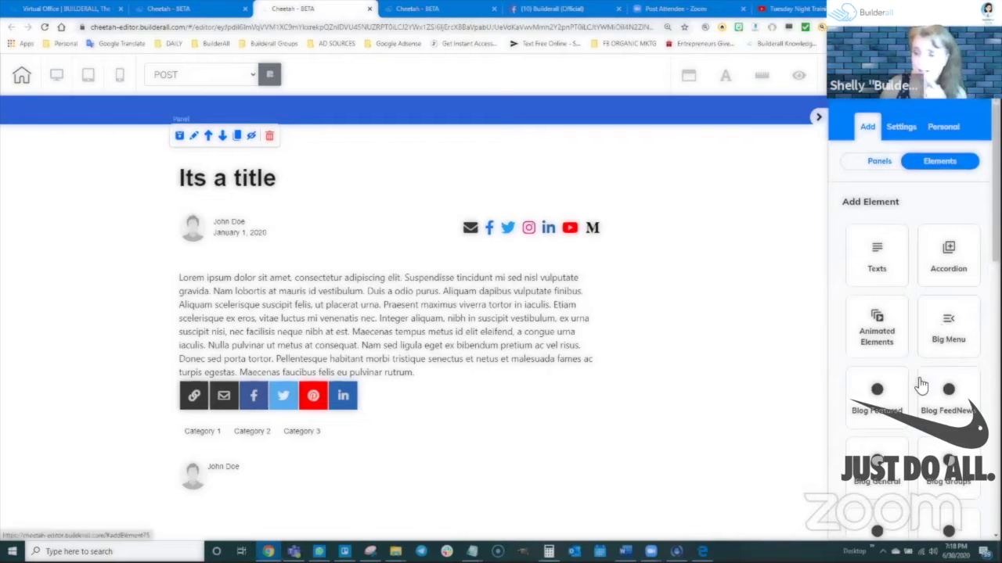
{"action": "scroll", "coordinate": [931, 375], "scroll_direction": "down", "scroll_amount": 5}
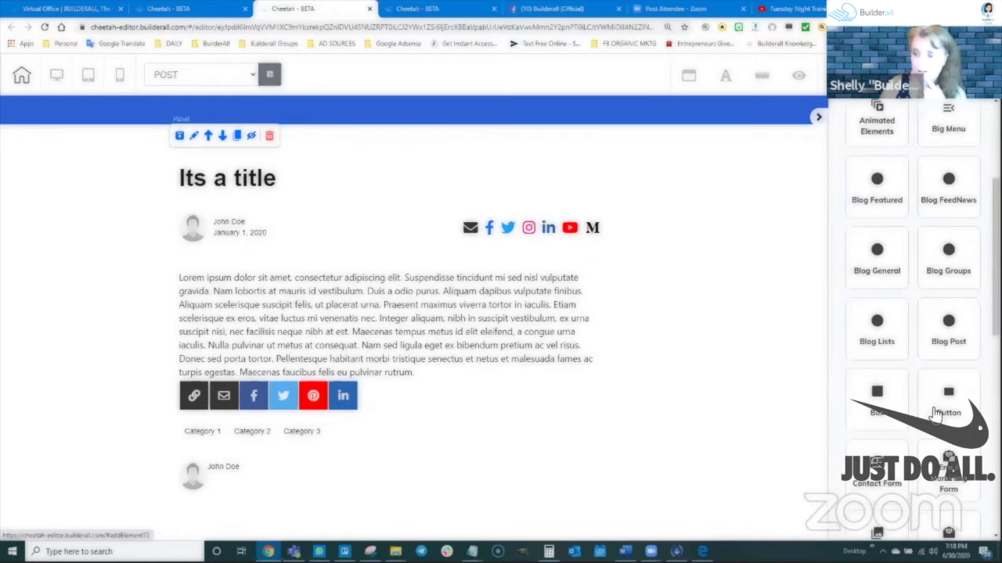
{"action": "left_click", "coordinate": [877, 354]}
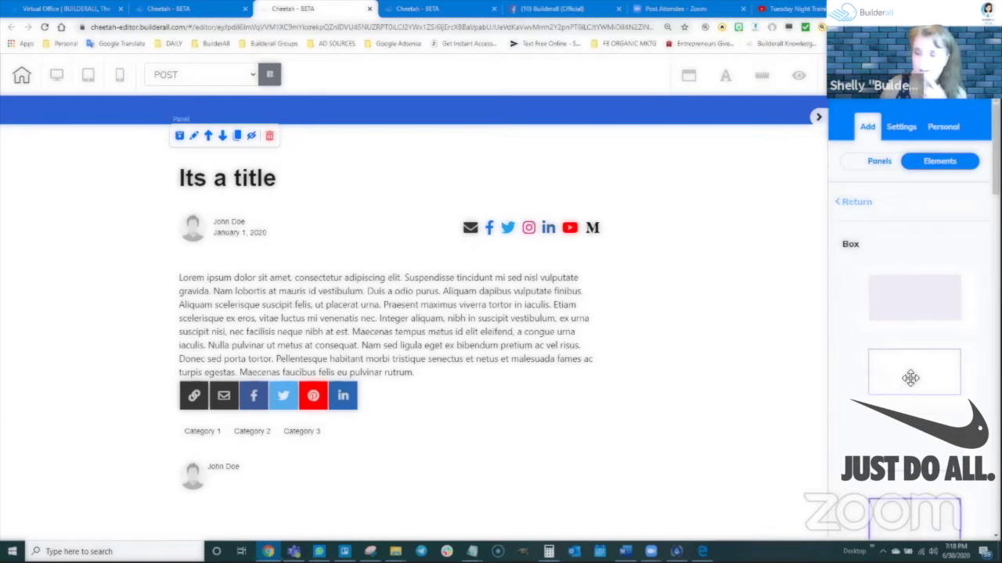
{"action": "left_click_drag", "start_coordinate": [915, 375], "coordinate": [660, 315]}
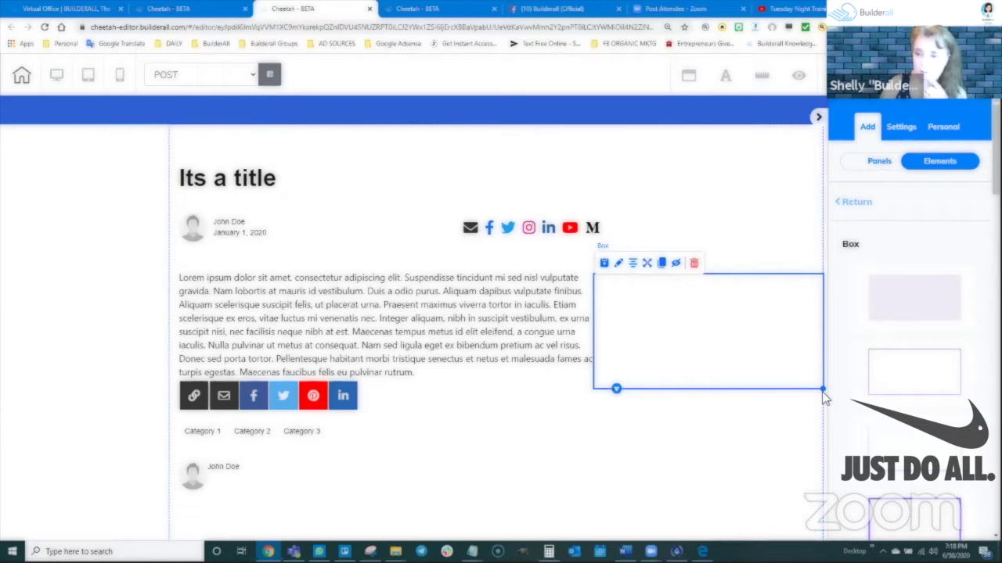
Resize and position the box as a tall, narrow sidebar running beside the post from title level to near the panel's lower edge
{"action": "left_click_drag", "start_coordinate": [823, 398], "coordinate": [757, 485]}
{"action": "left_click_drag", "start_coordinate": [665, 391], "coordinate": [701, 253]}
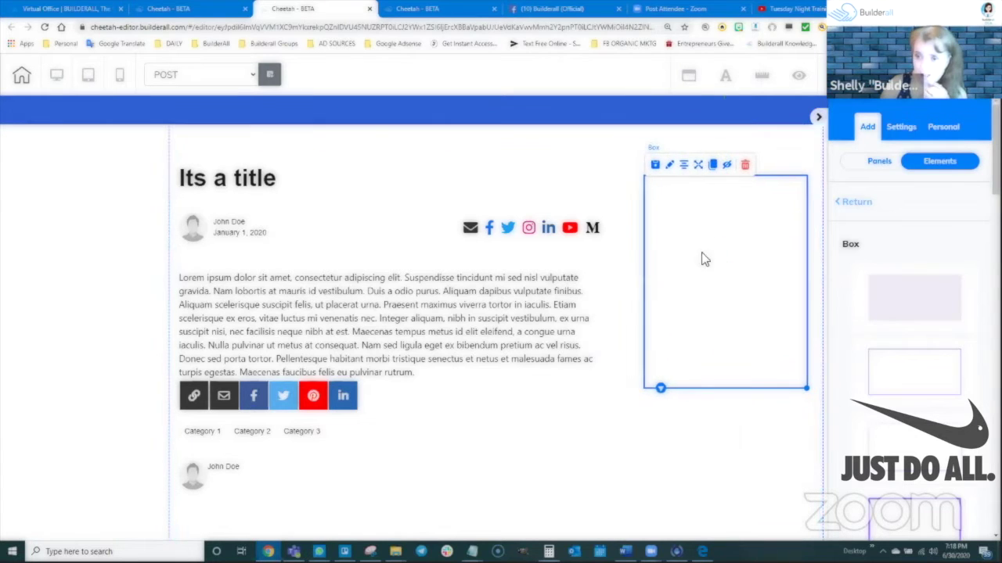
{"action": "scroll", "coordinate": [727, 306], "scroll_direction": "down", "scroll_amount": 3}
{"action": "left_click_drag", "start_coordinate": [806, 180], "coordinate": [801, 382]}
{"action": "scroll", "coordinate": [699, 313], "scroll_direction": "up", "scroll_amount": 3}
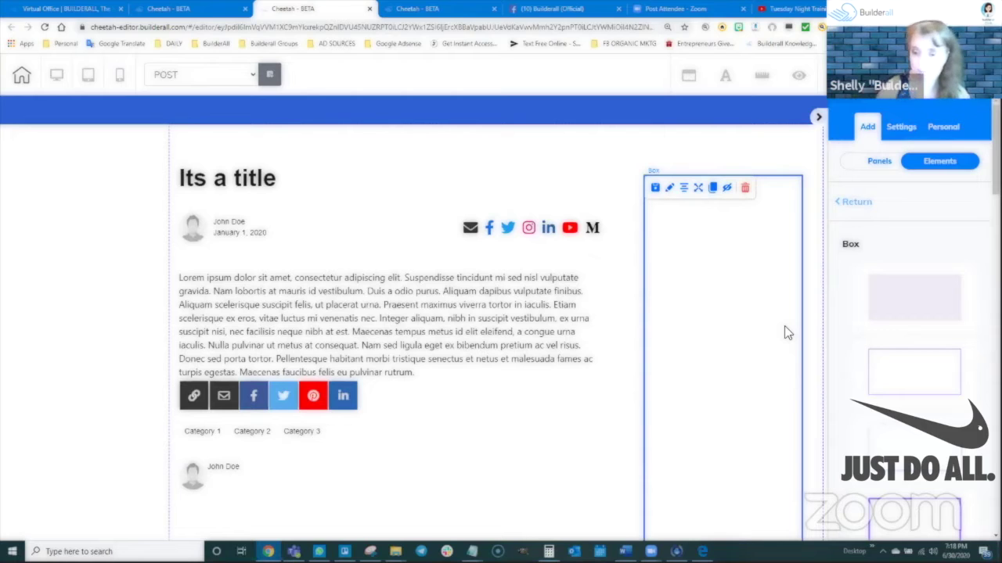
{"action": "left_click_drag", "start_coordinate": [728, 247], "coordinate": [714, 248]}
{"action": "scroll", "coordinate": [728, 287], "scroll_direction": "down", "scroll_amount": 3}
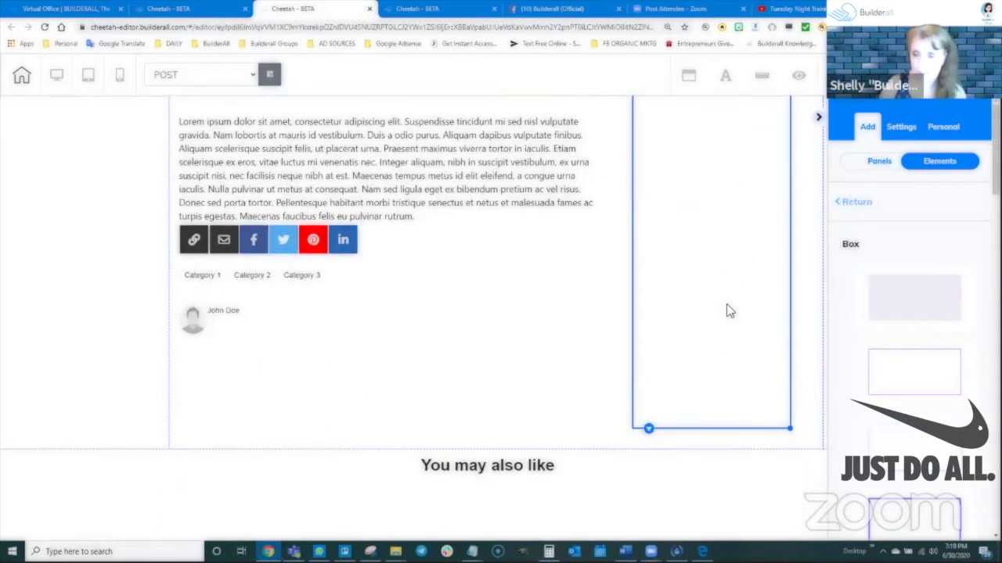
{"action": "left_click_drag", "start_coordinate": [791, 376], "coordinate": [809, 380]}
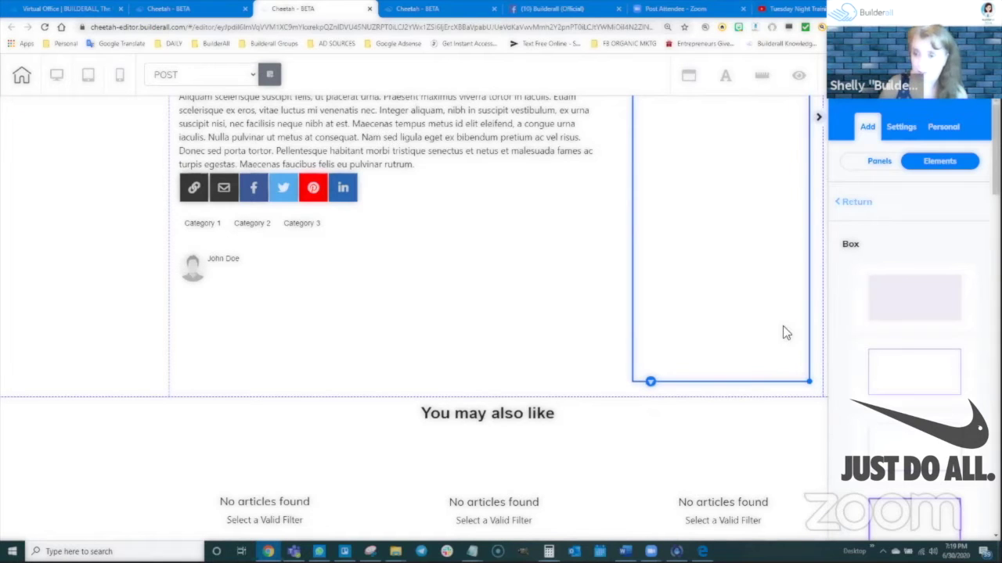
{"action": "scroll", "coordinate": [777, 320], "scroll_direction": "up", "scroll_amount": 3}
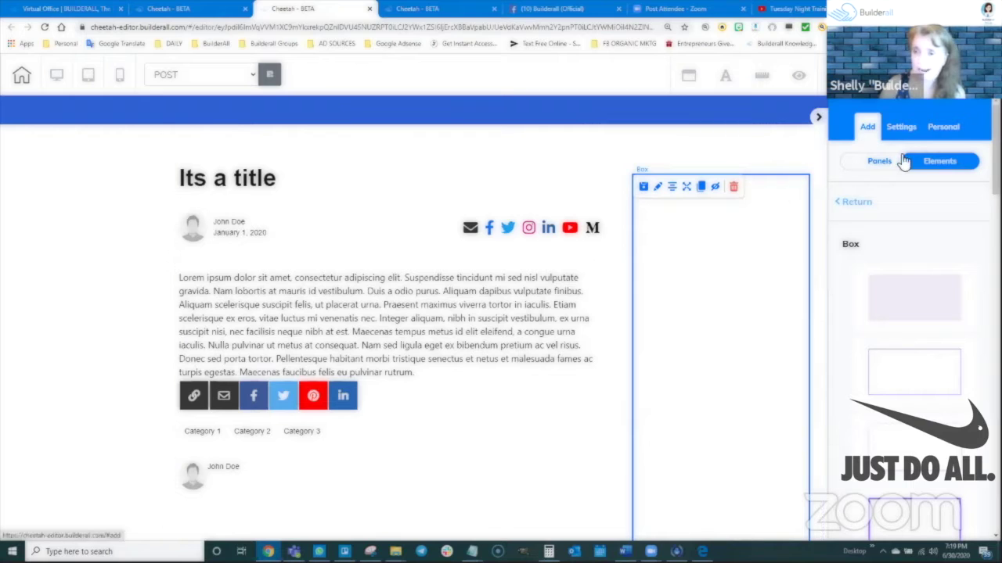
Add a Title H3 text element near the top of the sidebar box and change its text to "Sidebar"
{"action": "left_click", "coordinate": [856, 210]}
{"action": "left_click", "coordinate": [881, 259]}
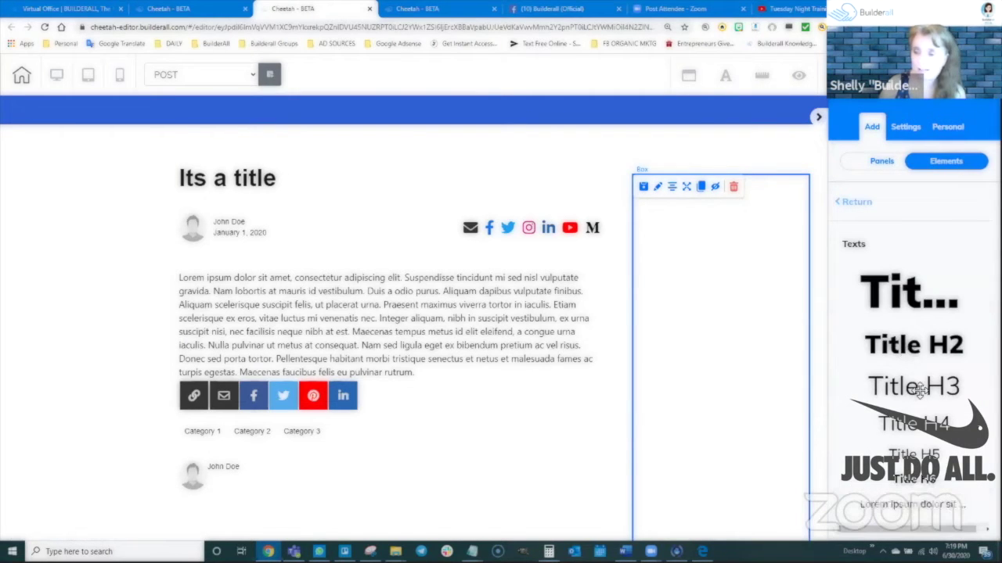
{"action": "left_click_drag", "start_coordinate": [919, 391], "coordinate": [824, 339]}
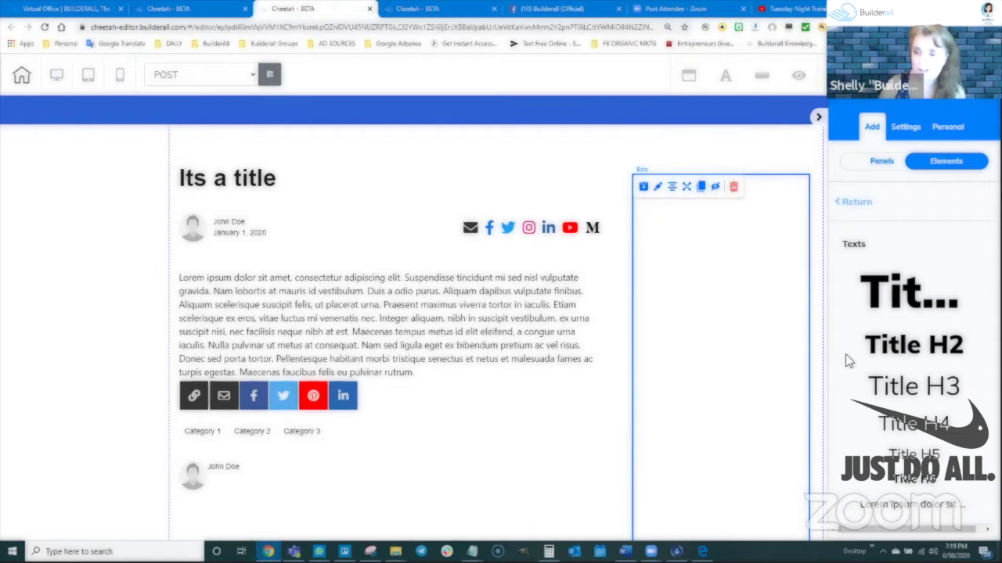
{"action": "left_click_drag", "start_coordinate": [924, 388], "coordinate": [708, 227]}
{"action": "left_click", "coordinate": [717, 222]}
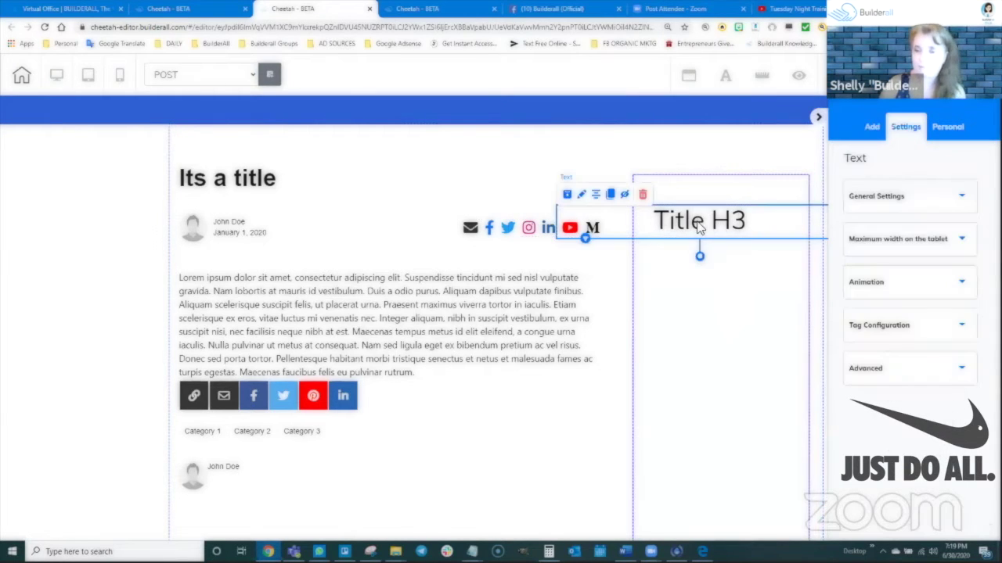
{"action": "left_click", "coordinate": [717, 222]}
{"action": "triple_click", "coordinate": [717, 219]}
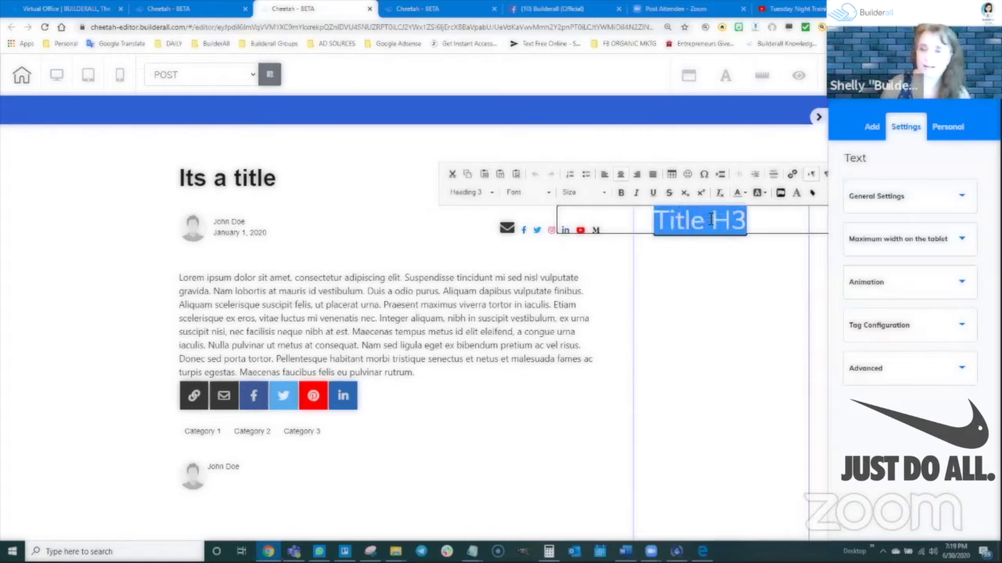
{"action": "type", "text": "Sidebar"}
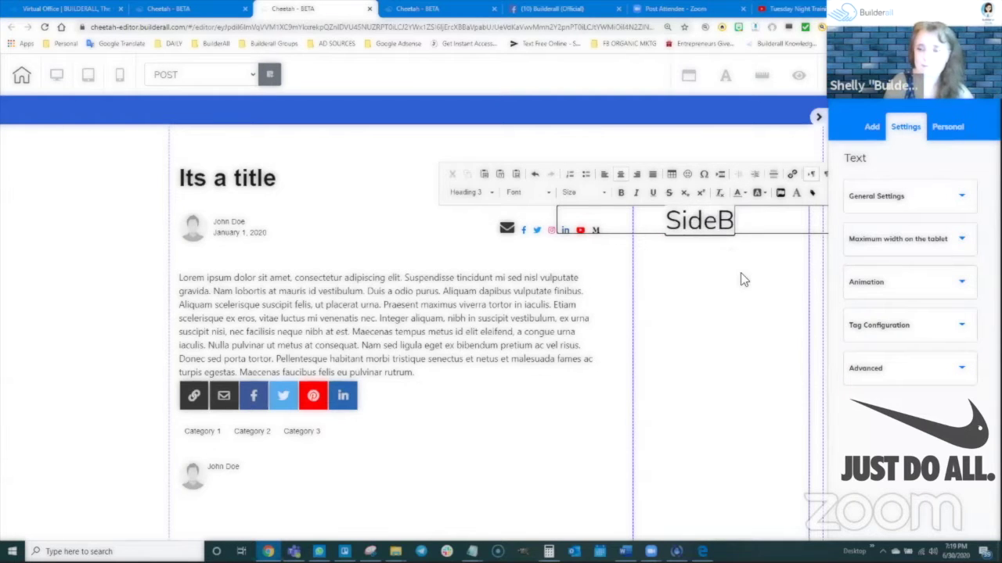
{"action": "left_click", "coordinate": [744, 279]}
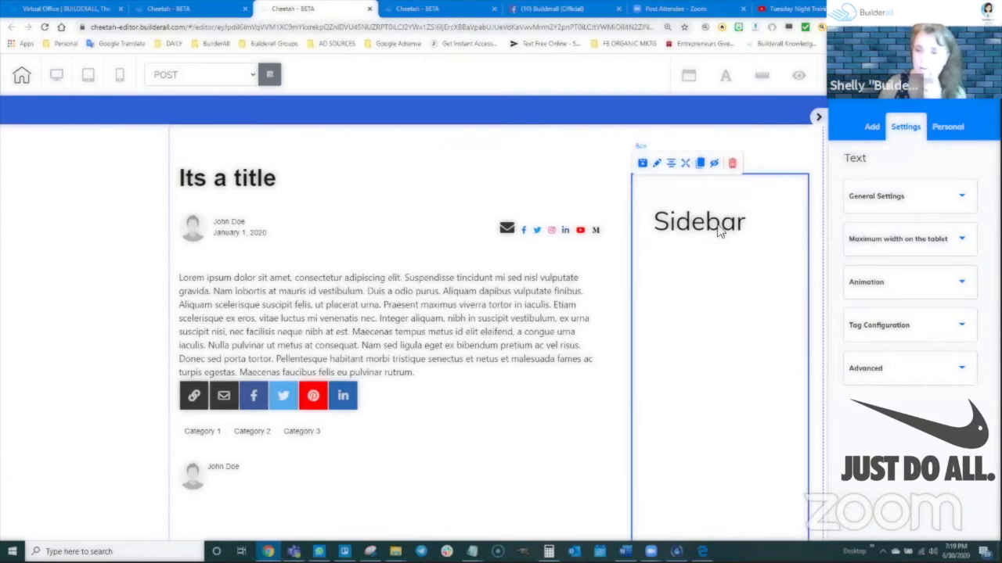
Narrow the Sidebar heading to fit the box width and place it centred at the top of the box
{"action": "left_click", "coordinate": [745, 235]}
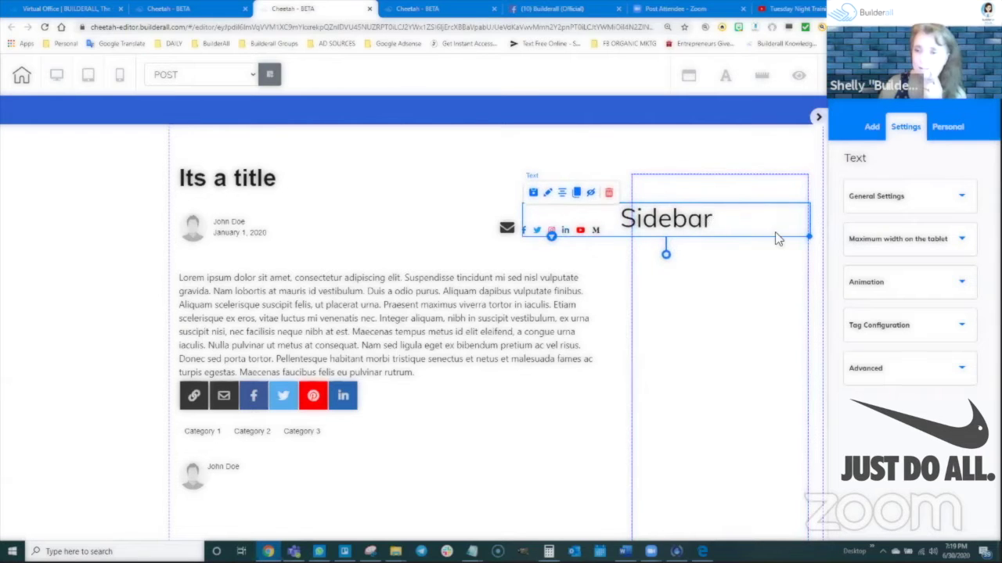
{"action": "left_click_drag", "start_coordinate": [783, 239], "coordinate": [707, 237]}
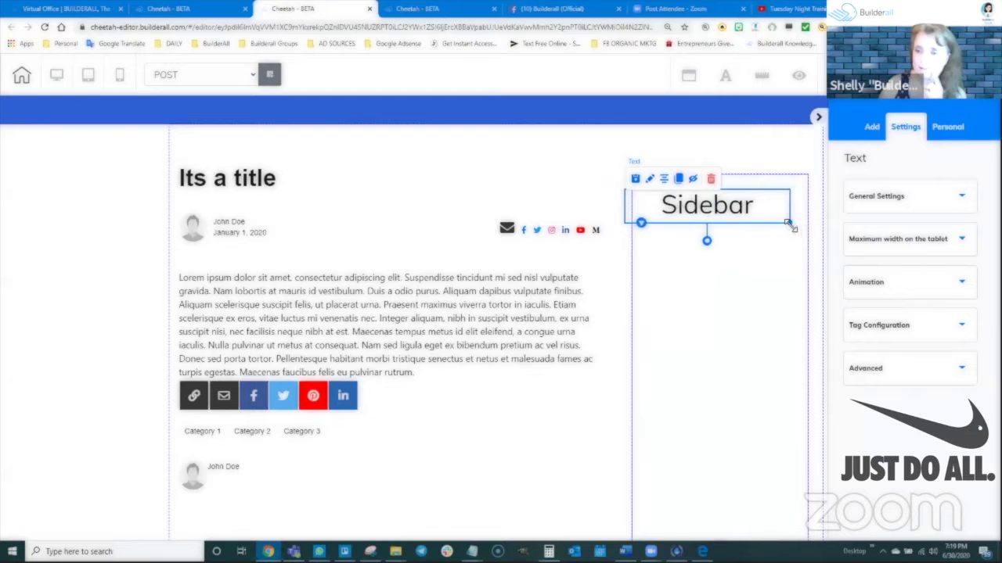
{"action": "left_click_drag", "start_coordinate": [739, 208], "coordinate": [729, 202]}
{"action": "left_click", "coordinate": [734, 278]}
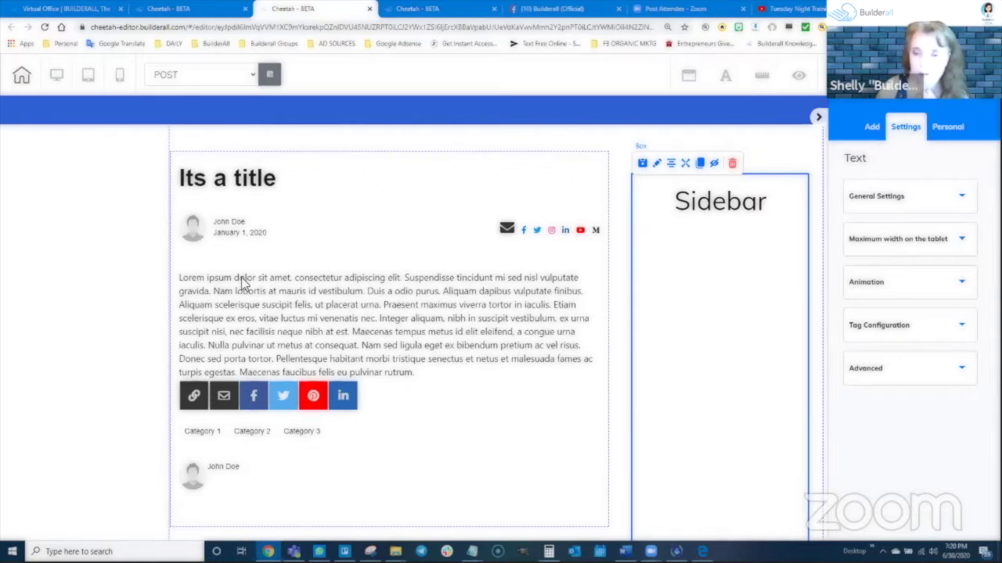
Widen the post element slightly so its edge sits close to the sidebar box
{"action": "left_click", "coordinate": [589, 406]}
{"action": "scroll", "coordinate": [603, 368], "scroll_direction": "down", "scroll_amount": 2}
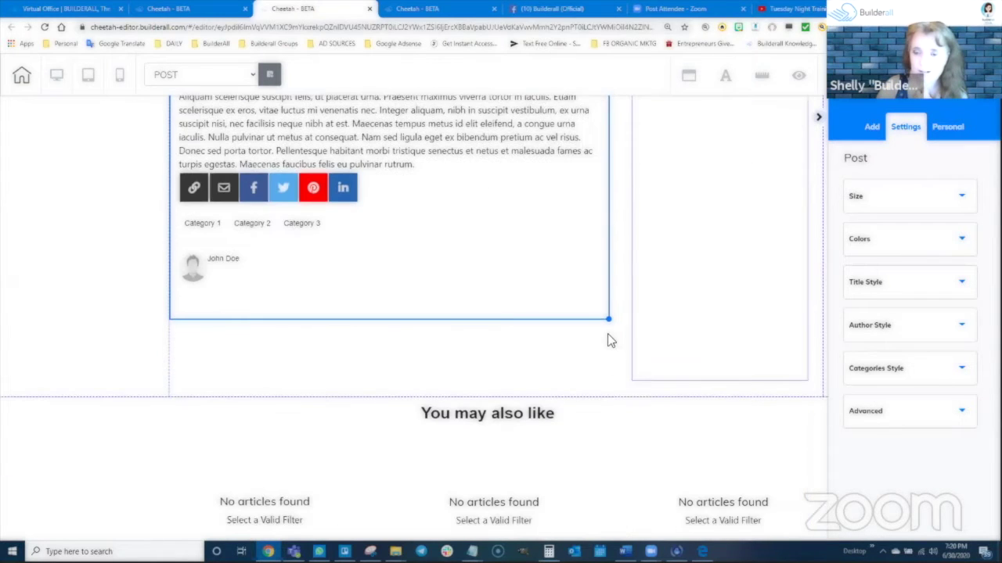
{"action": "left_click_drag", "start_coordinate": [608, 321], "coordinate": [619, 321]}
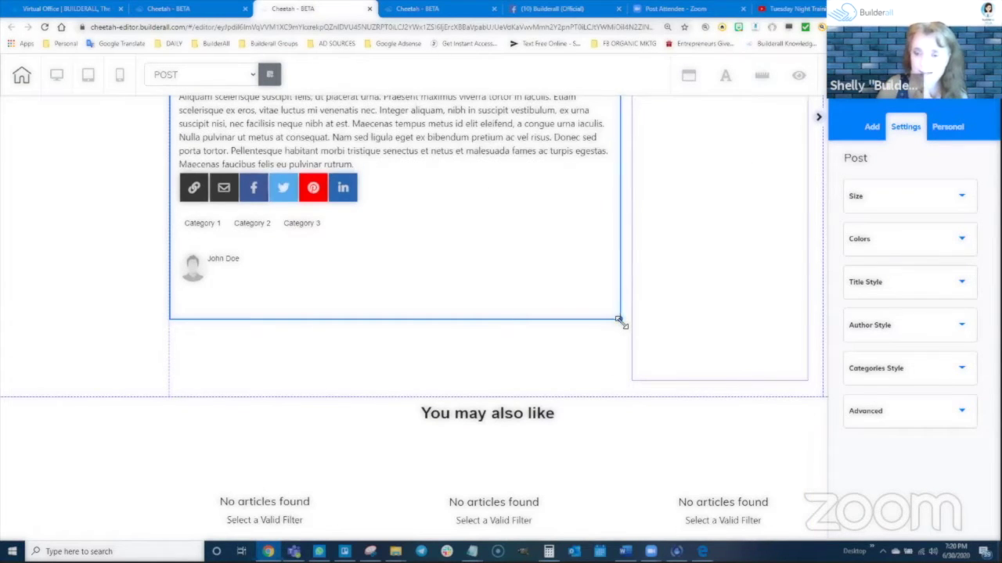
{"action": "scroll", "coordinate": [600, 390], "scroll_direction": "up", "scroll_amount": 3}
Shift the three posts elements under You may also like closer together within the panel's side margins
{"action": "scroll", "coordinate": [599, 399], "scroll_direction": "down", "scroll_amount": 6}
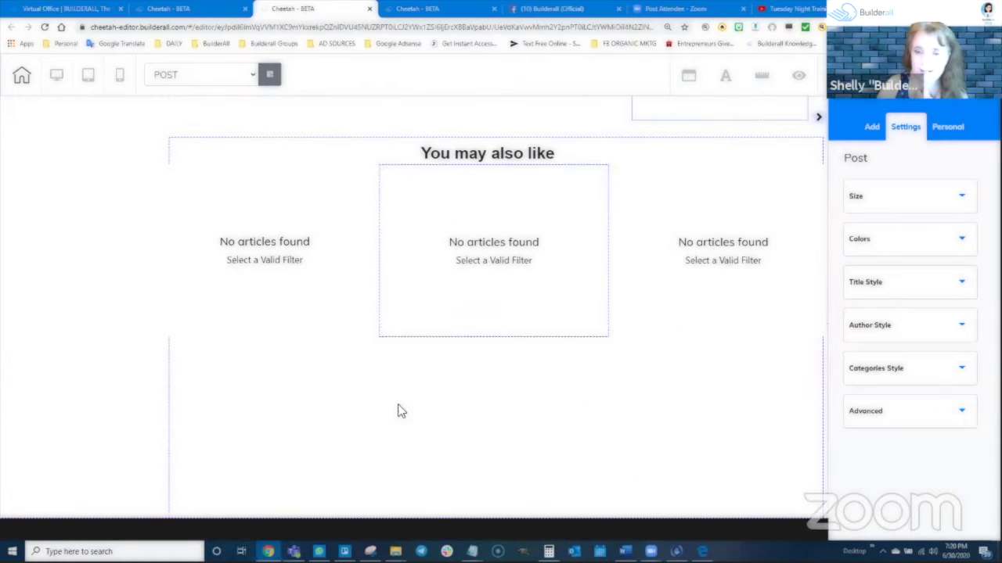
{"action": "left_click_drag", "start_coordinate": [300, 233], "coordinate": [324, 235]}
{"action": "left_click_drag", "start_coordinate": [529, 264], "coordinate": [541, 264]}
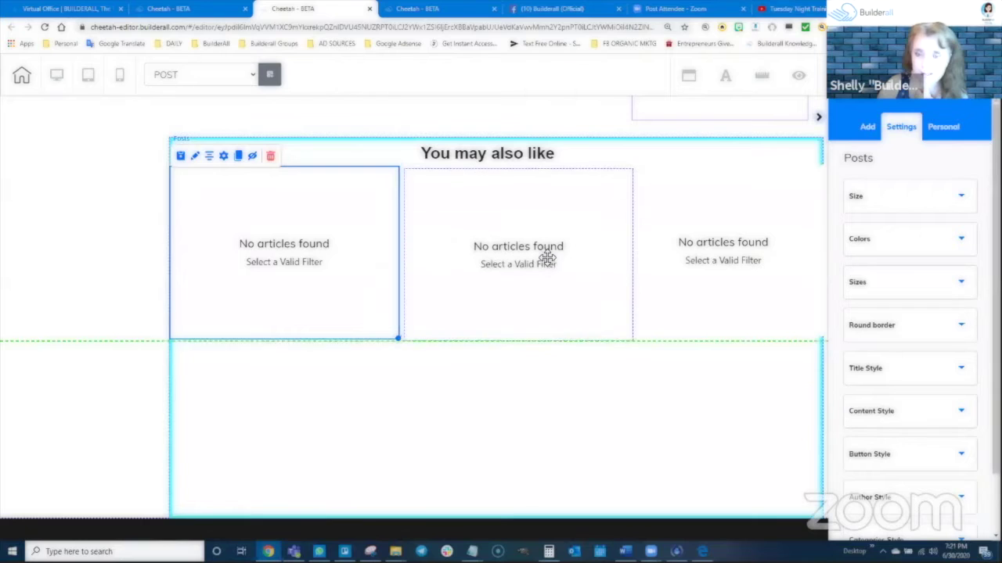
{"action": "left_click_drag", "start_coordinate": [780, 279], "coordinate": [759, 268]}
{"action": "left_click", "coordinate": [517, 245]}
{"action": "scroll", "coordinate": [563, 375], "scroll_direction": "up", "scroll_amount": 2}
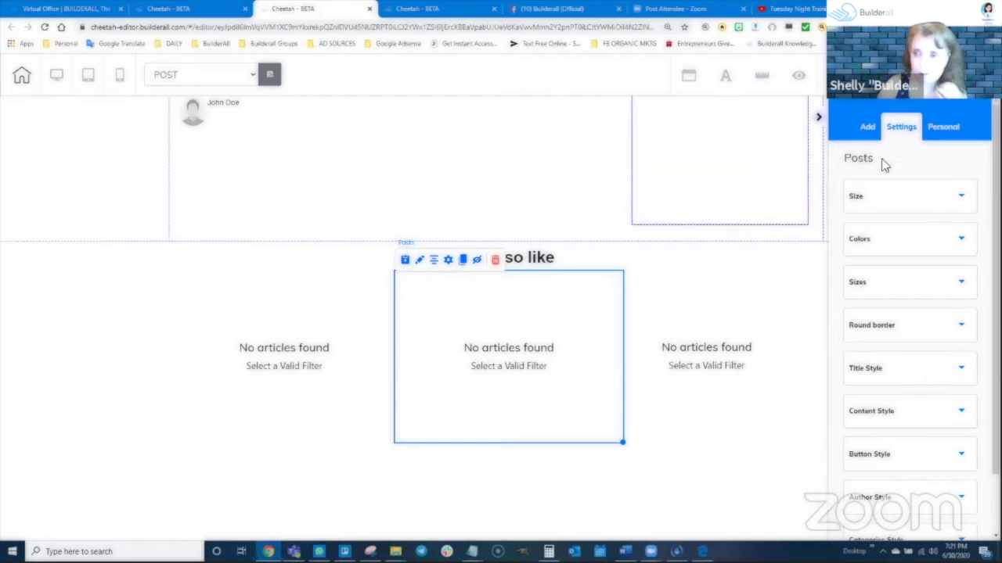
Save the Post page changes and publish the site, closing the publishing confirmation
{"action": "scroll", "coordinate": [579, 293], "scroll_direction": "up", "scroll_amount": 5}
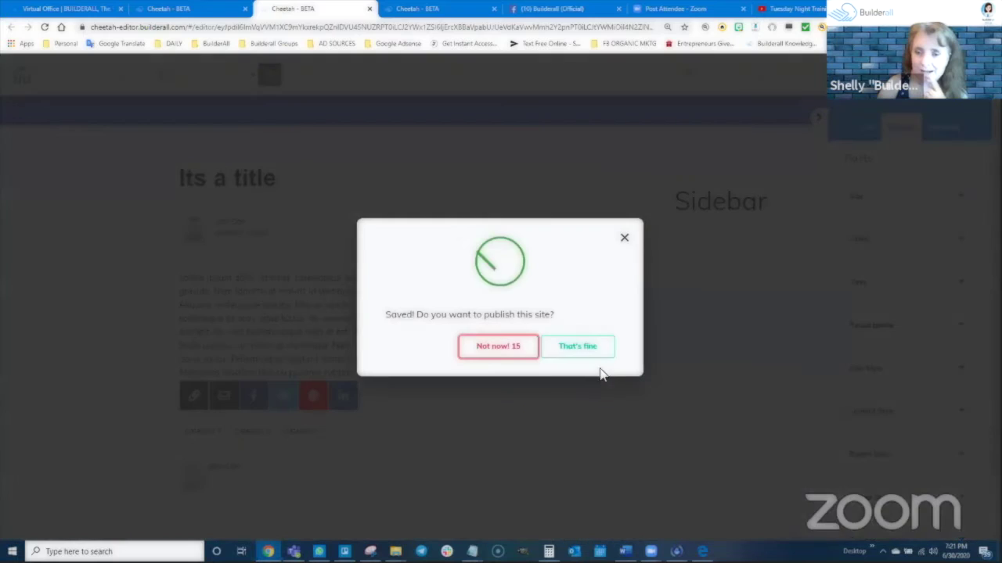
{"action": "left_click", "coordinate": [593, 354]}
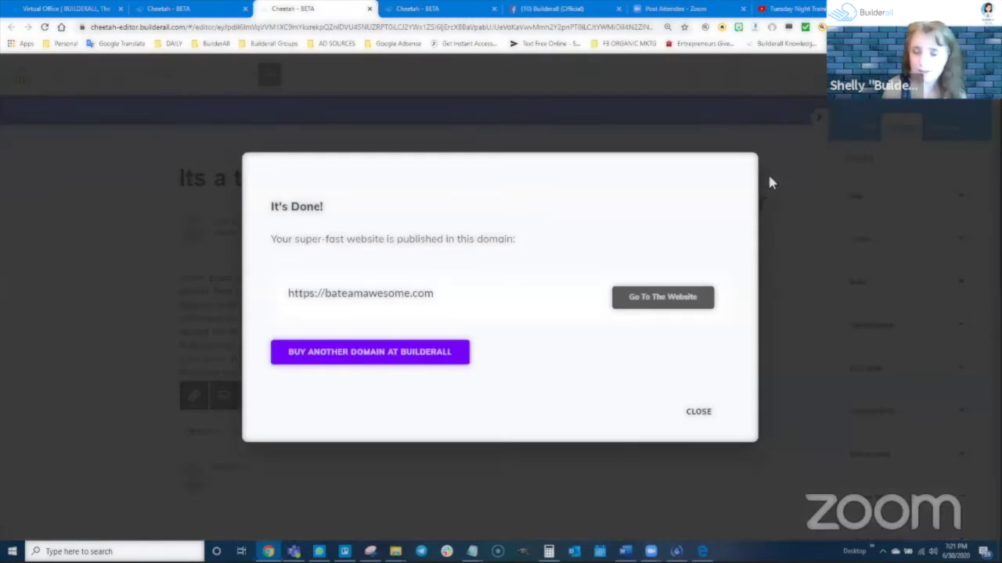
{"action": "left_click", "coordinate": [699, 412]}
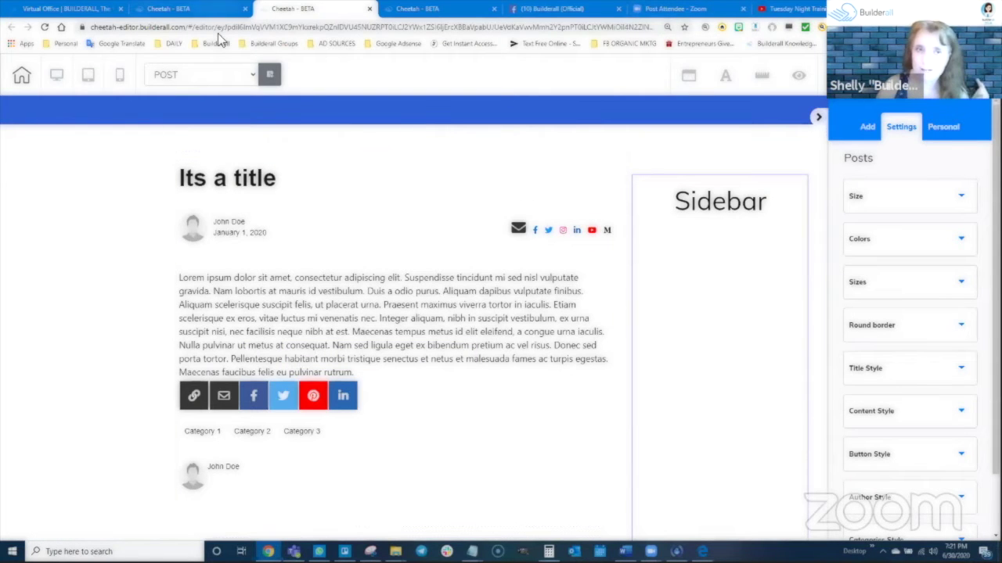
Return to the site's page list and open the live website version of the Feed blog page
{"action": "key", "text": "ctrl+Page_Up"}
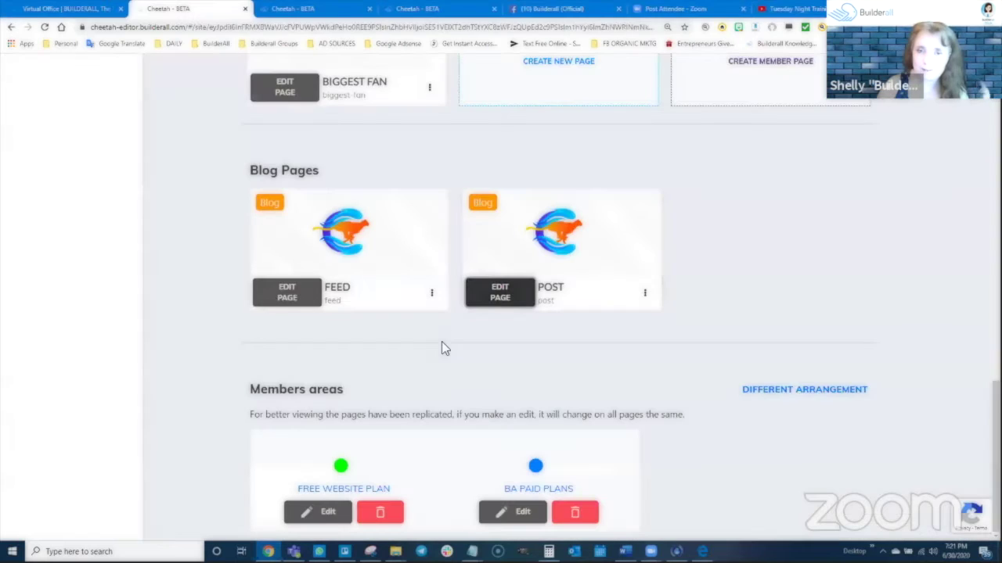
{"action": "left_click", "coordinate": [431, 294]}
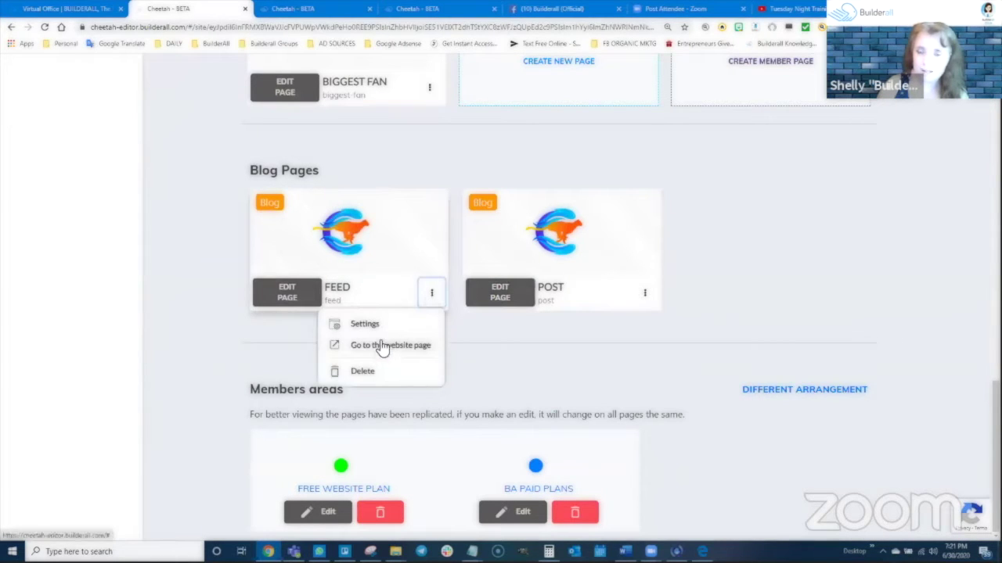
{"action": "left_click", "coordinate": [382, 347]}
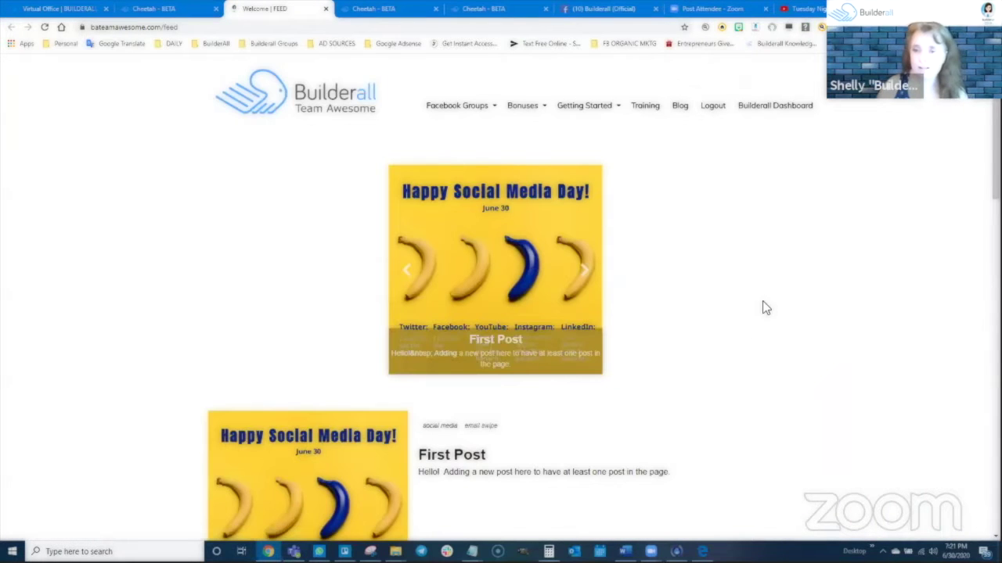
Look through the published Feed page, examining the header, the featured post, the post list and the empty space below
{"action": "scroll", "coordinate": [775, 325], "scroll_direction": "down", "scroll_amount": 2}
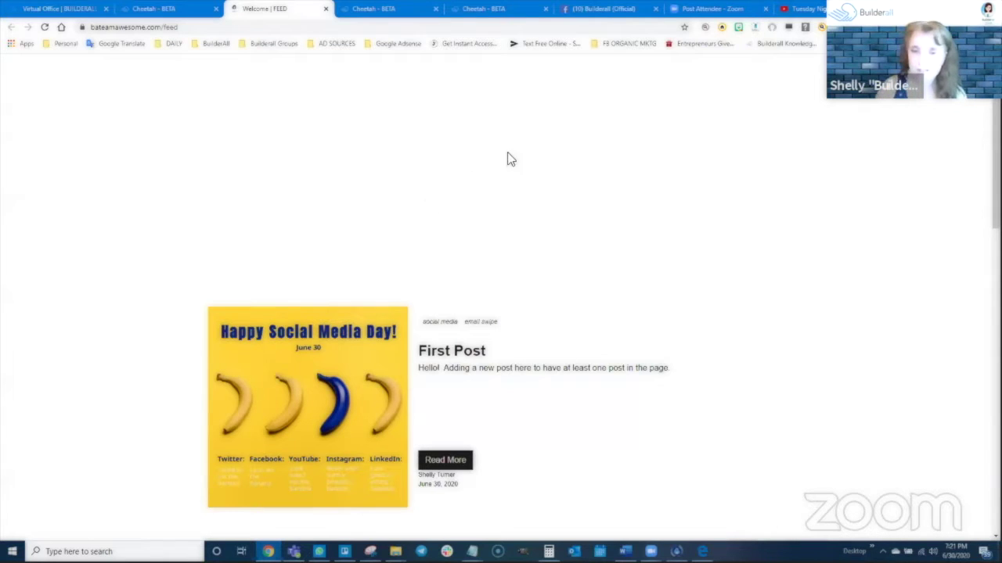
{"action": "scroll", "coordinate": [529, 168], "scroll_direction": "down", "scroll_amount": 2}
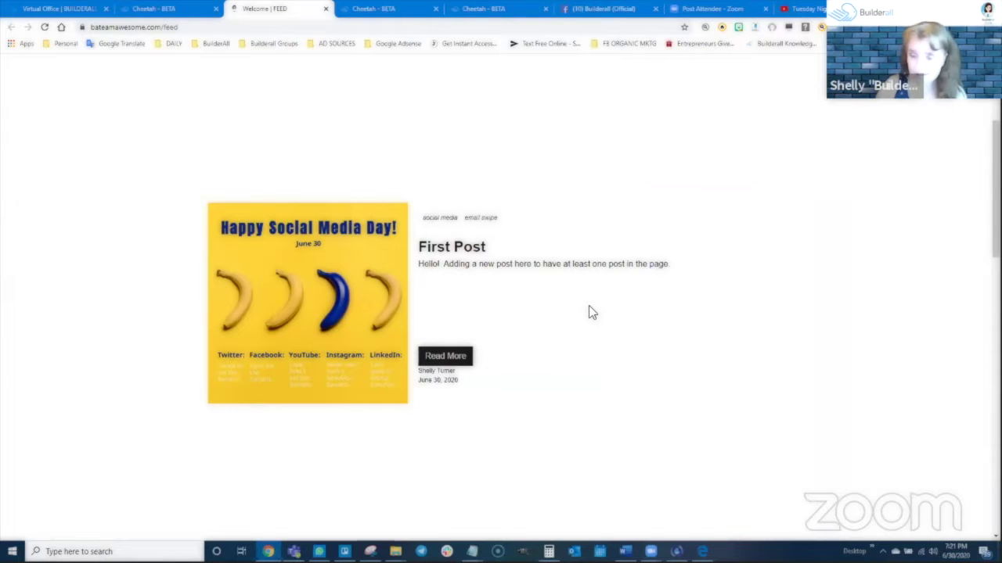
{"action": "scroll", "coordinate": [595, 313], "scroll_direction": "down", "scroll_amount": 2}
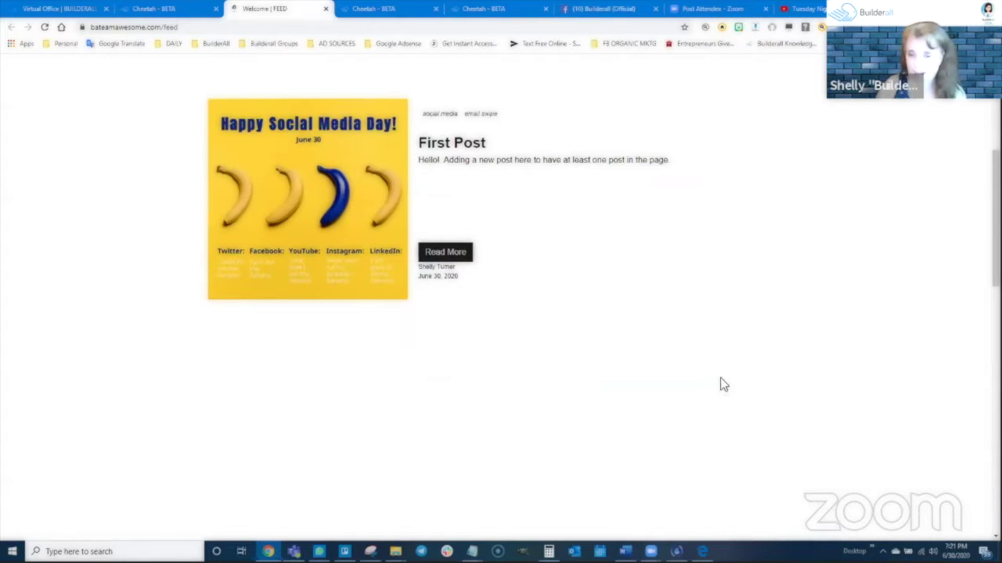
{"action": "scroll", "coordinate": [636, 365], "scroll_direction": "down", "scroll_amount": 3}
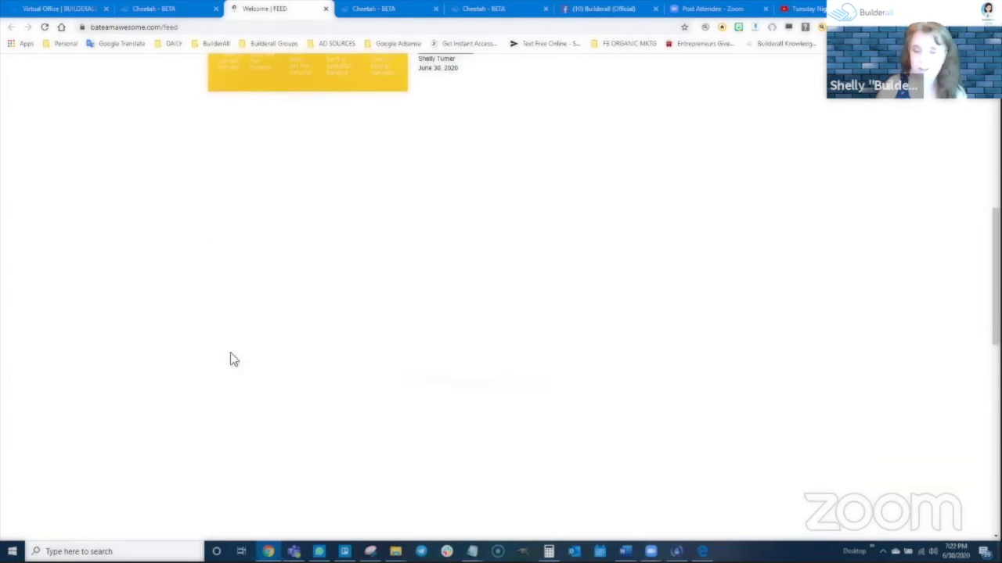
{"action": "scroll", "coordinate": [806, 368], "scroll_direction": "down", "scroll_amount": 3}
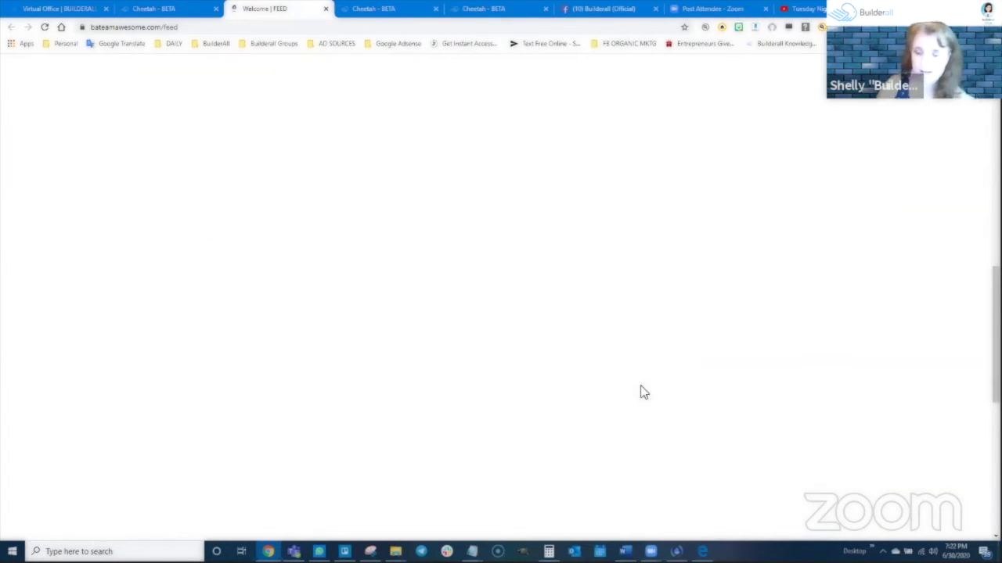
{"action": "scroll", "coordinate": [593, 389], "scroll_direction": "up", "scroll_amount": 5}
{"action": "scroll", "coordinate": [529, 391], "scroll_direction": "up", "scroll_amount": 2}
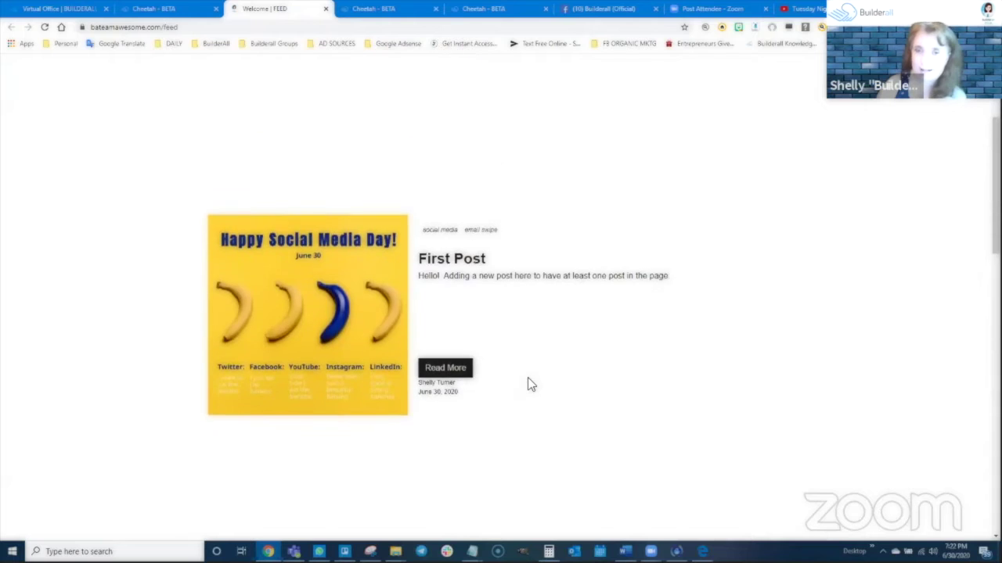
{"action": "scroll", "coordinate": [528, 384], "scroll_direction": "up", "scroll_amount": 2}
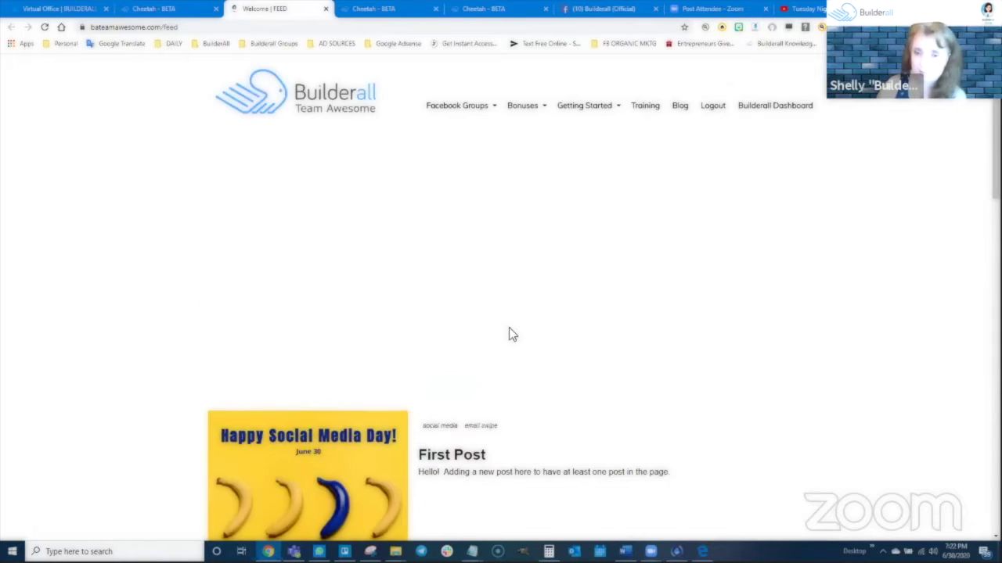
Open the full First Post from the live feed and examine its header, content, share icons and sidebar layout
{"action": "scroll", "coordinate": [509, 335], "scroll_direction": "down", "scroll_amount": 3}
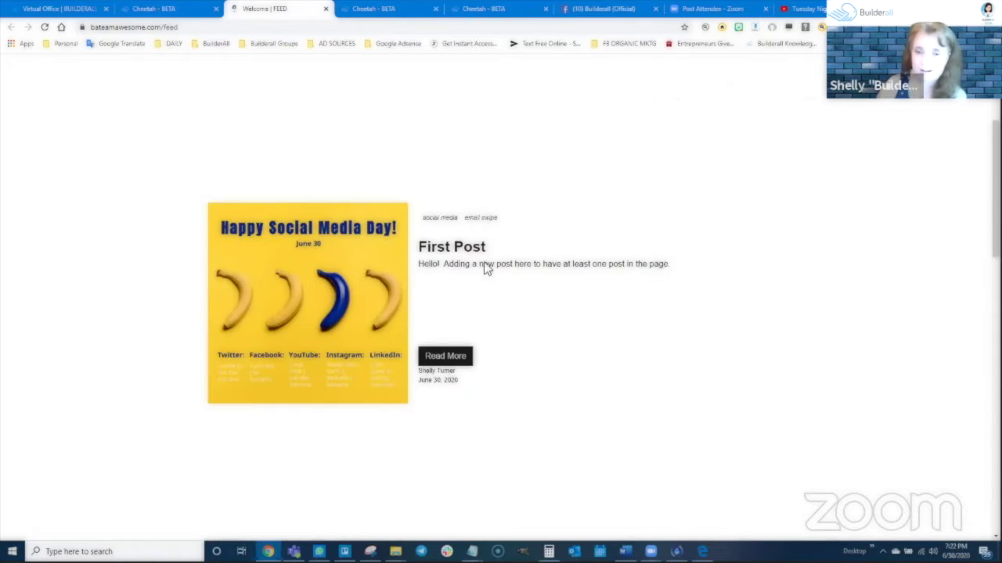
{"action": "left_click", "coordinate": [457, 360]}
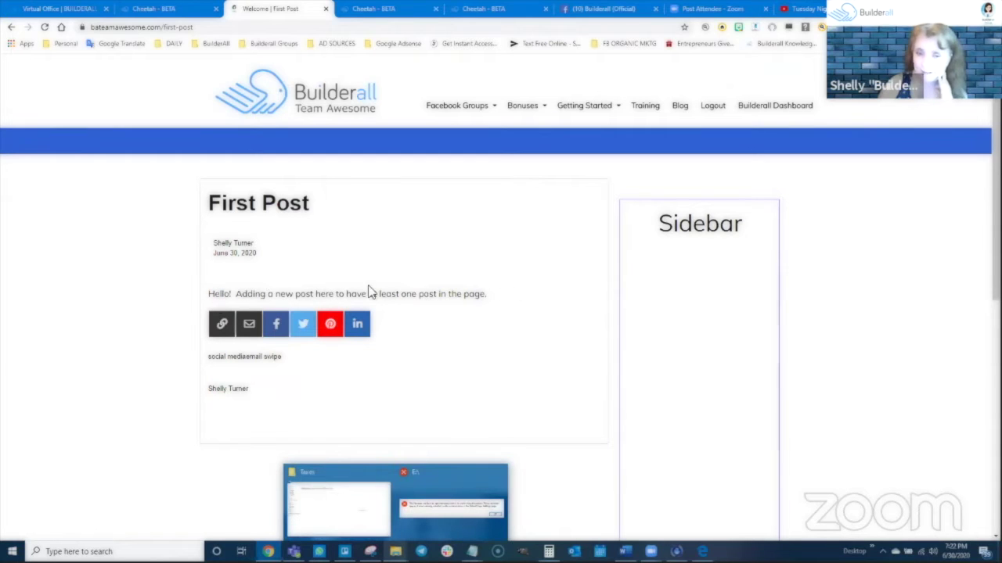
{"action": "scroll", "coordinate": [449, 365], "scroll_direction": "down", "scroll_amount": 1}
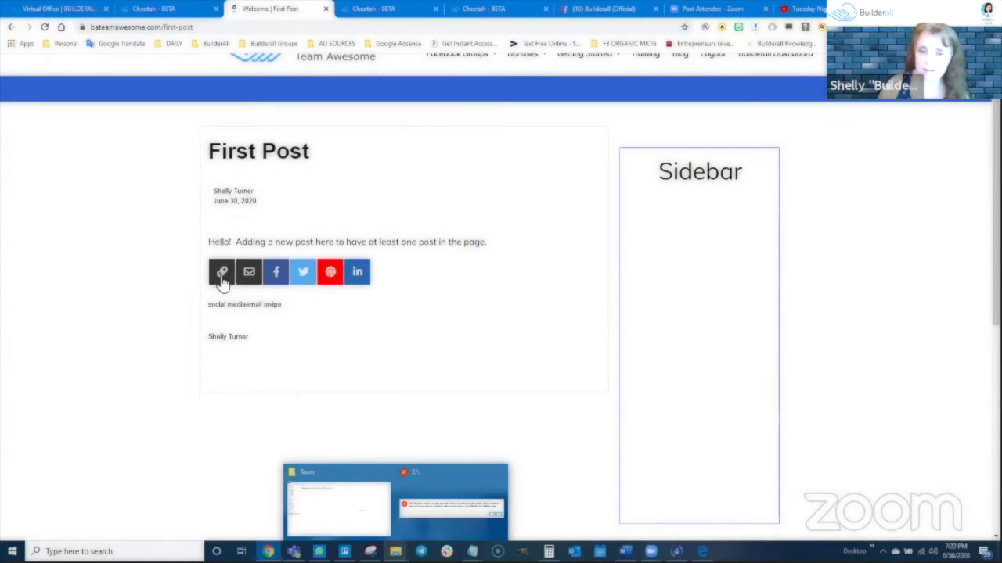
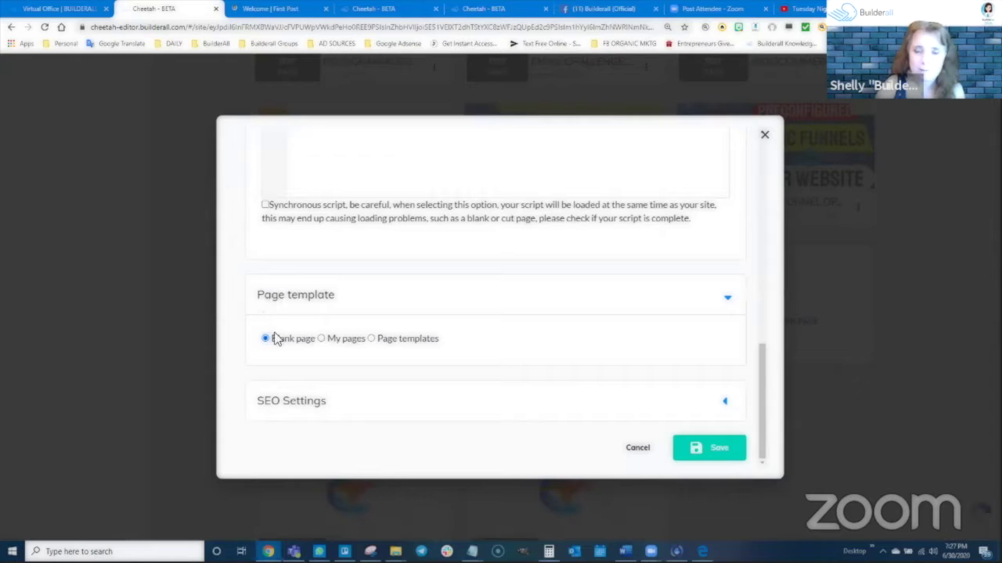
Save the new Testing Blog Elements page with the Blank page template and open it for editing
{"action": "left_click", "coordinate": [717, 450]}
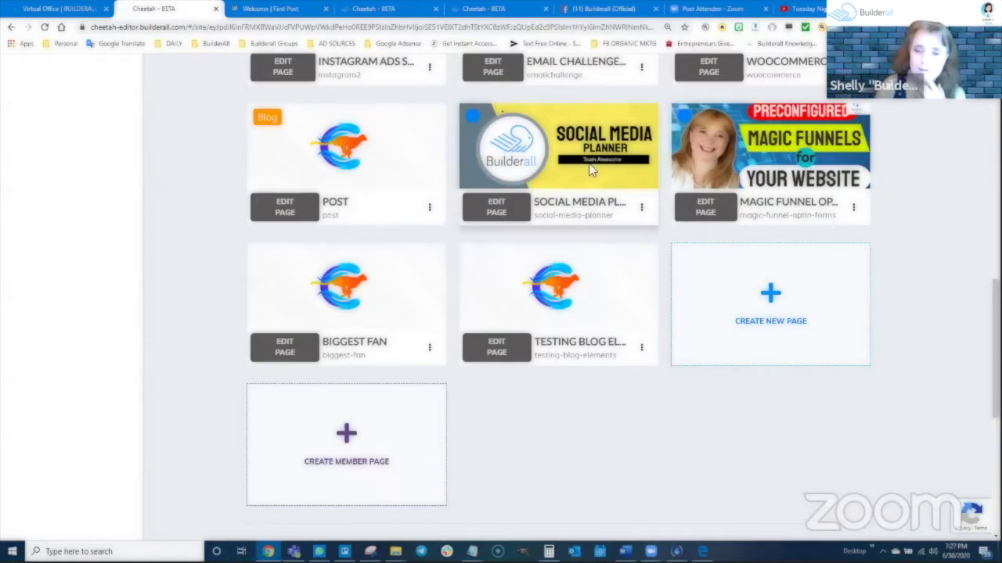
{"action": "mouse_move", "coordinate": [532, 296]}
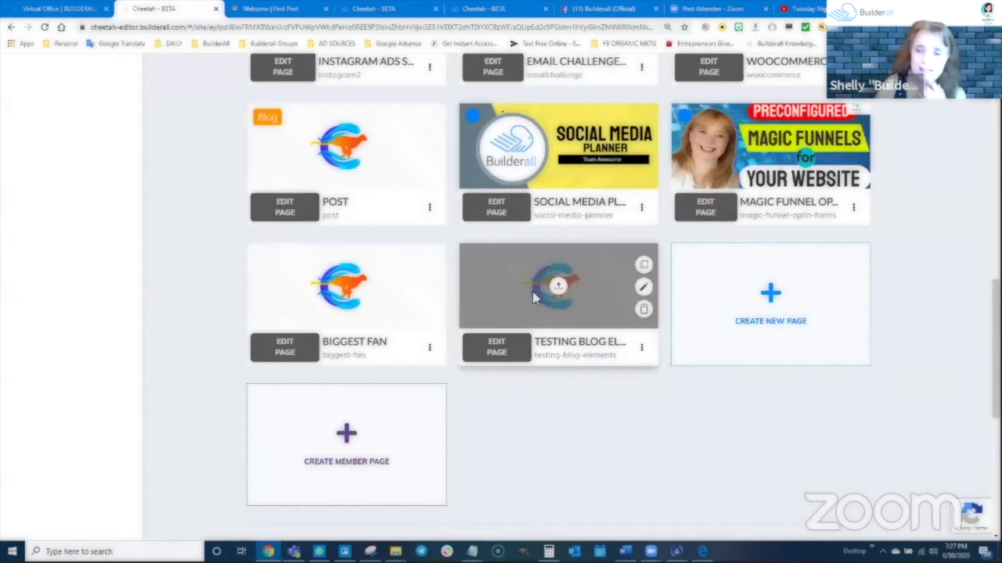
{"action": "left_click", "coordinate": [499, 346]}
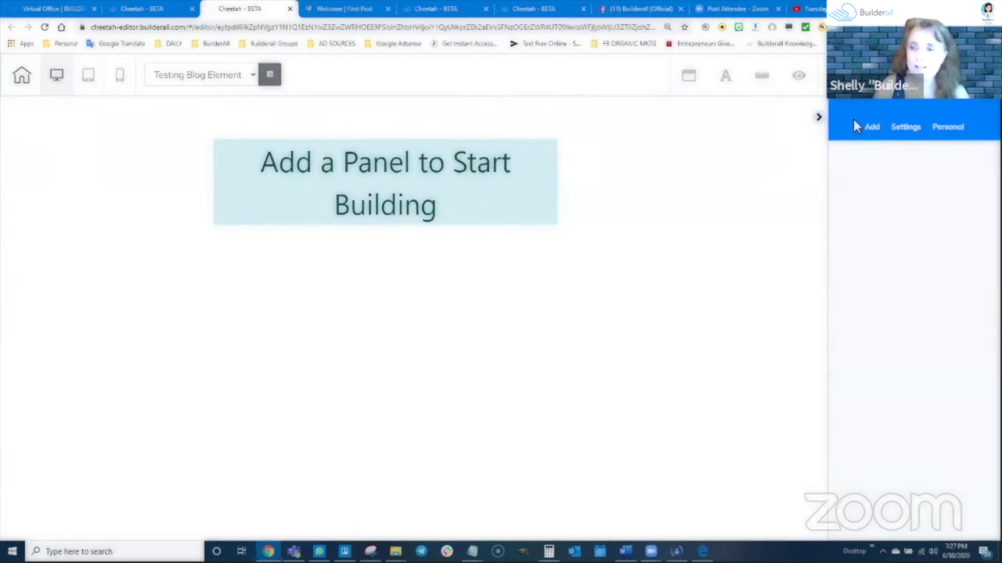
Add a panel with a text box heading to the empty page and extend the panel's height well below the heading
{"action": "left_click", "coordinate": [873, 130]}
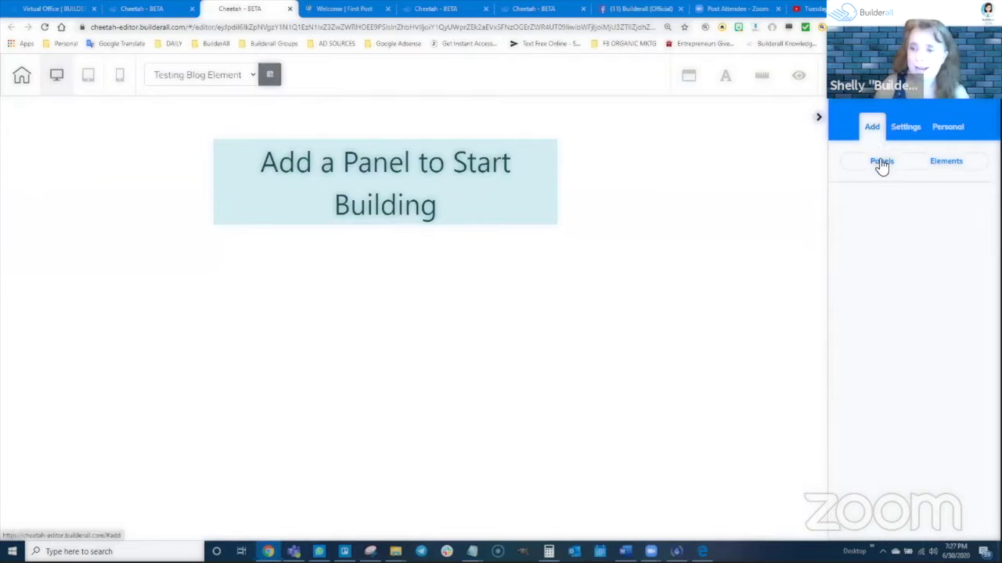
{"action": "left_click", "coordinate": [881, 165]}
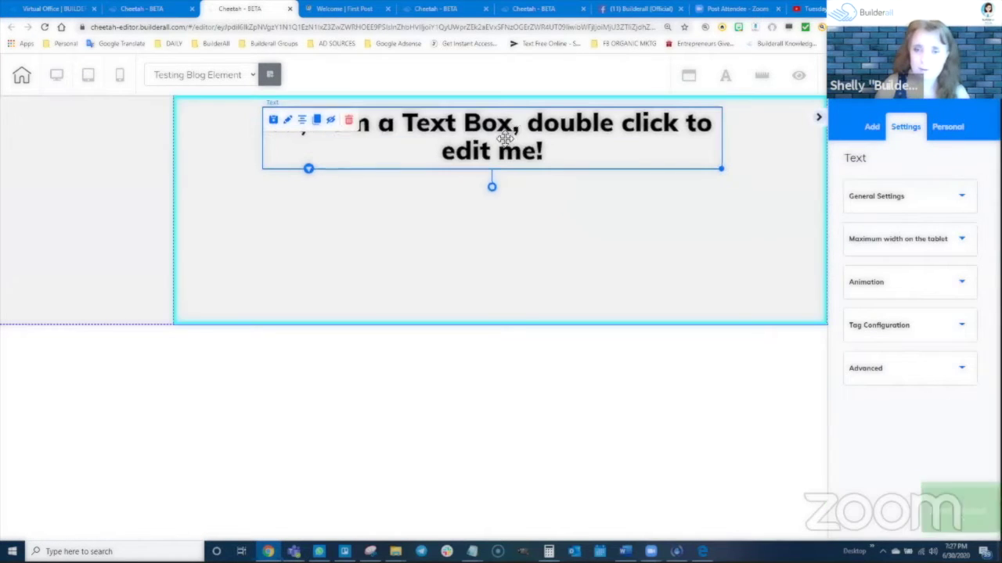
{"action": "left_click", "coordinate": [503, 317]}
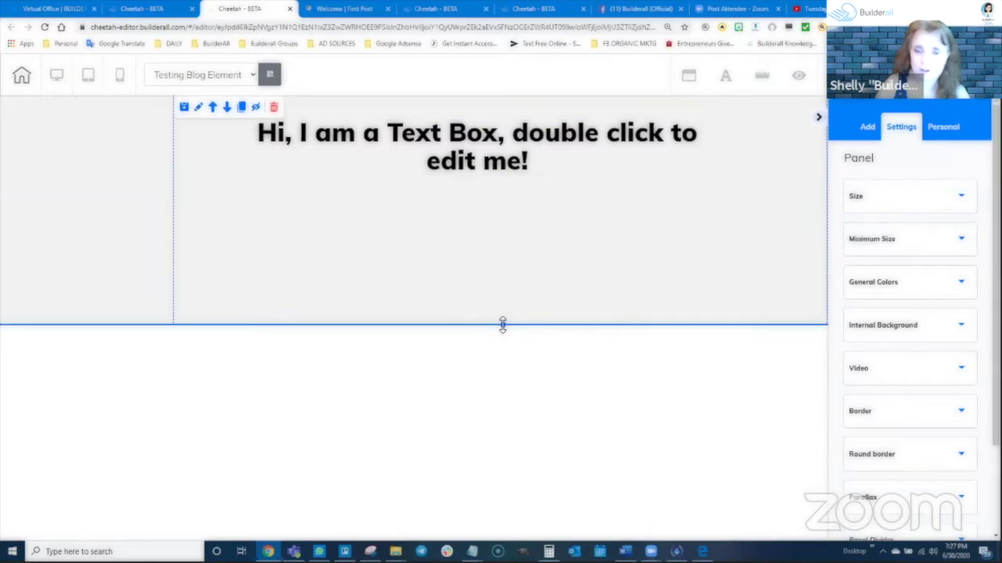
{"action": "left_click_drag", "start_coordinate": [503, 324], "coordinate": [493, 491]}
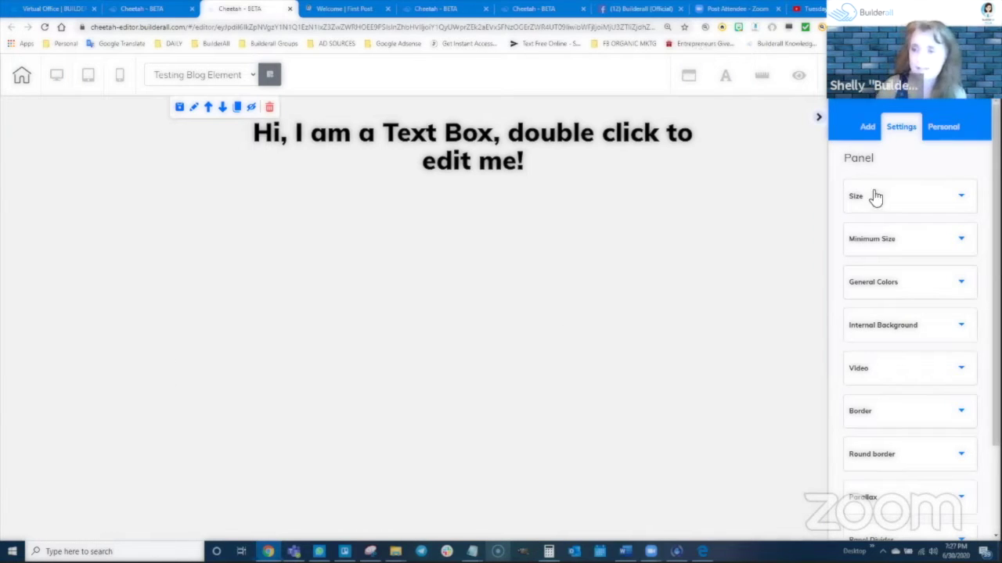
Place the stacked Blog Featured element, with its image above the text, directly under the heading in the panel
{"action": "left_click", "coordinate": [868, 126]}
{"action": "left_click", "coordinate": [940, 162]}
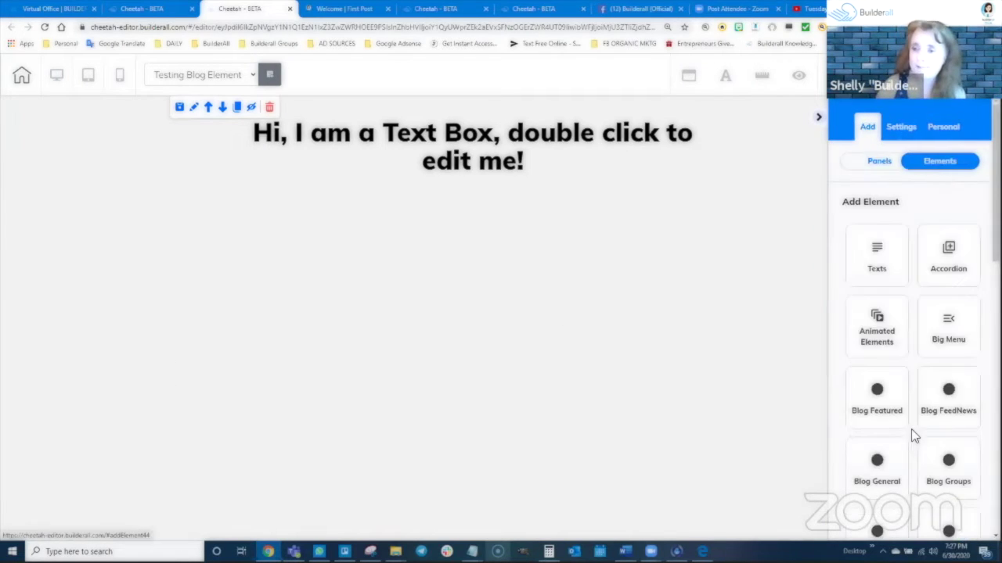
{"action": "scroll", "coordinate": [943, 348], "scroll_direction": "down", "scroll_amount": 3}
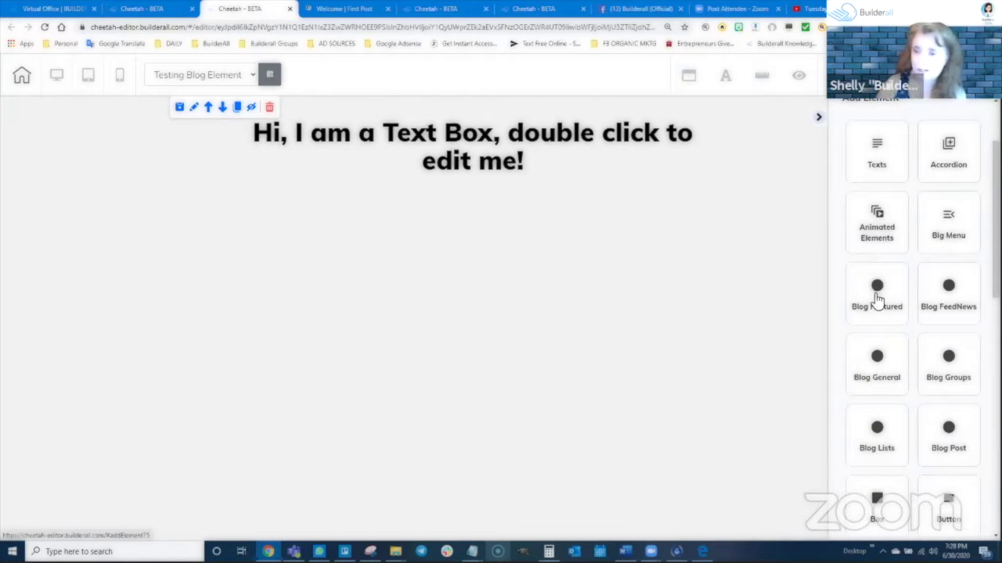
{"action": "left_click", "coordinate": [876, 291]}
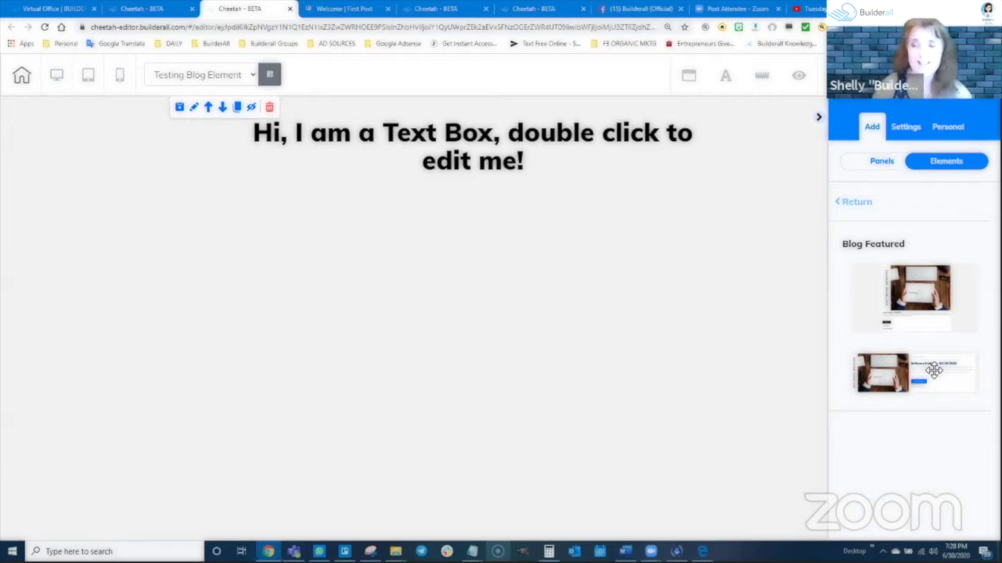
{"action": "left_click_drag", "start_coordinate": [946, 315], "coordinate": [470, 305]}
{"action": "left_click_drag", "start_coordinate": [633, 332], "coordinate": [691, 291]}
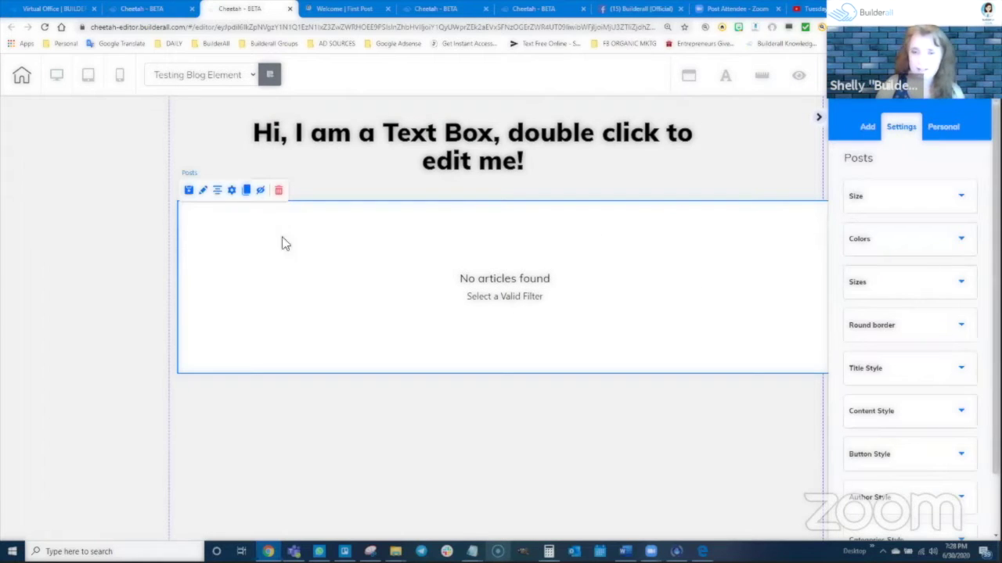
Place the Blog Featured element with image beside text below the first posts element and align it with the panel's side margins
{"action": "left_click", "coordinate": [865, 128]}
{"action": "left_click", "coordinate": [941, 166]}
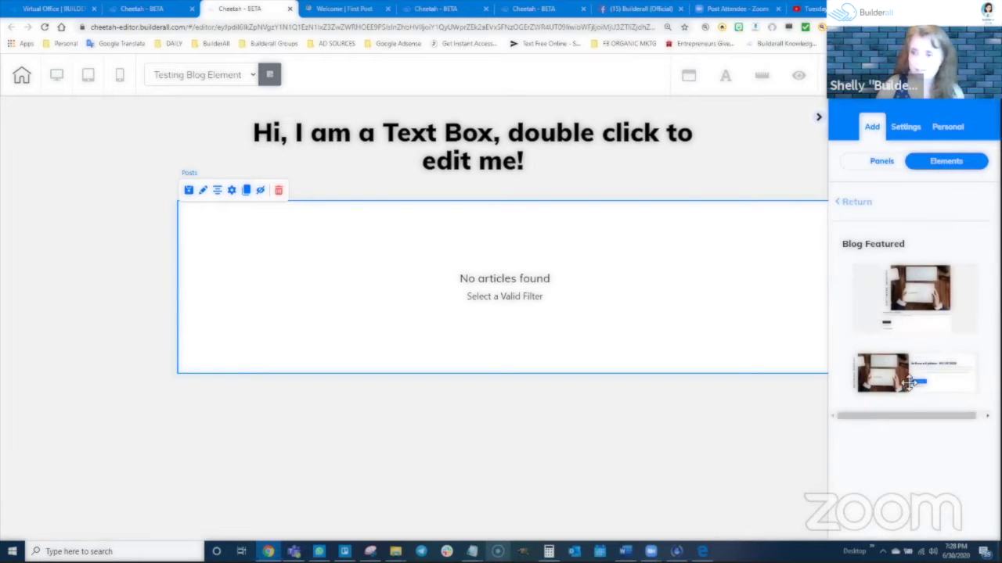
{"action": "left_click_drag", "start_coordinate": [909, 382], "coordinate": [671, 418]}
{"action": "scroll", "coordinate": [630, 329], "scroll_direction": "down", "scroll_amount": 1}
{"action": "left_click_drag", "start_coordinate": [614, 391], "coordinate": [446, 389]}
{"action": "left_click", "coordinate": [579, 384]}
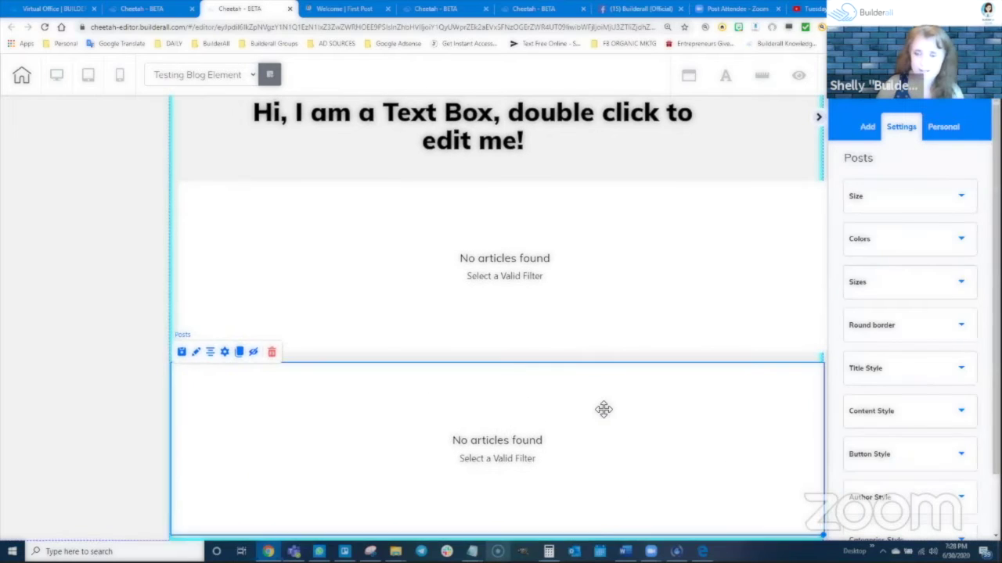
{"action": "left_click_drag", "start_coordinate": [603, 408], "coordinate": [657, 431]}
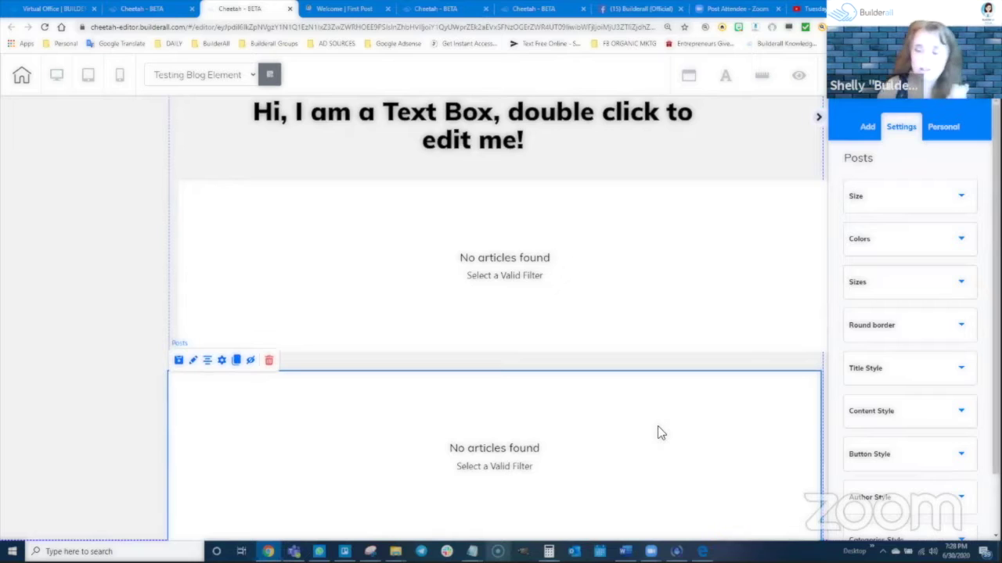
Review the available Blog Featured layouts among the page elements
{"action": "left_click", "coordinate": [866, 128]}
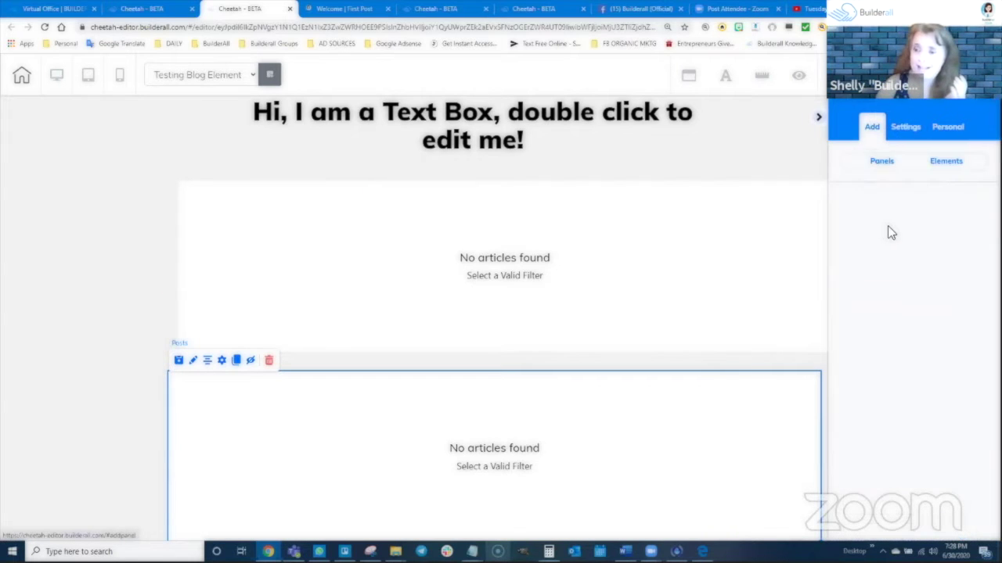
{"action": "left_click", "coordinate": [933, 164]}
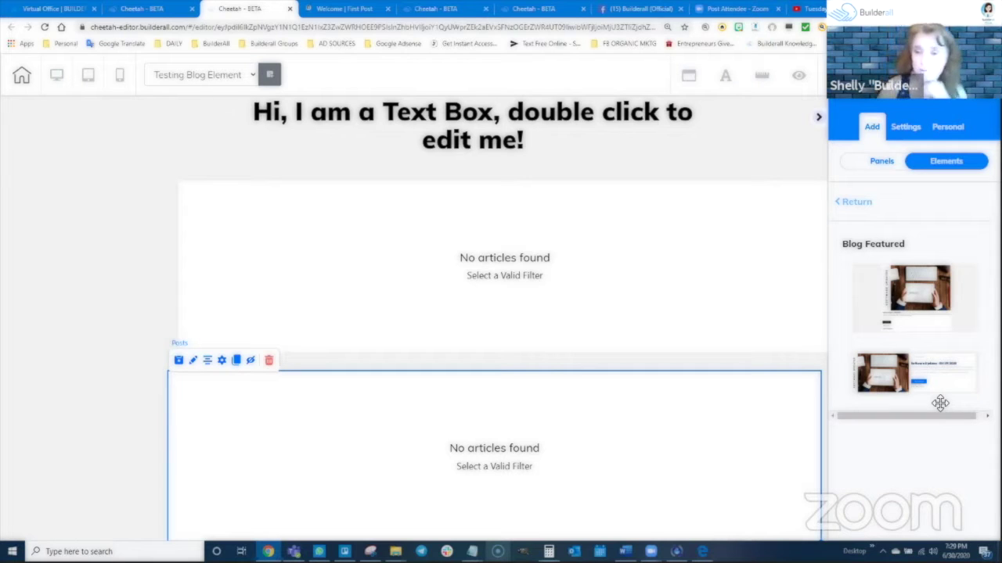
{"action": "left_click_drag", "start_coordinate": [940, 261], "coordinate": [536, 409]}
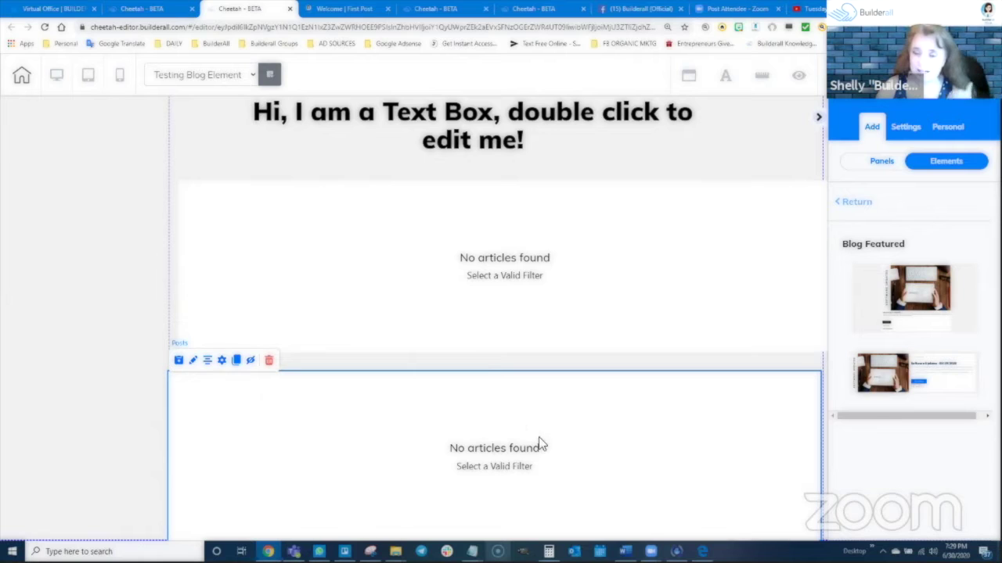
Save the Testing Blog Elements page and publish the site with the two Blog Featured elements in place
{"action": "left_click", "coordinate": [915, 76]}
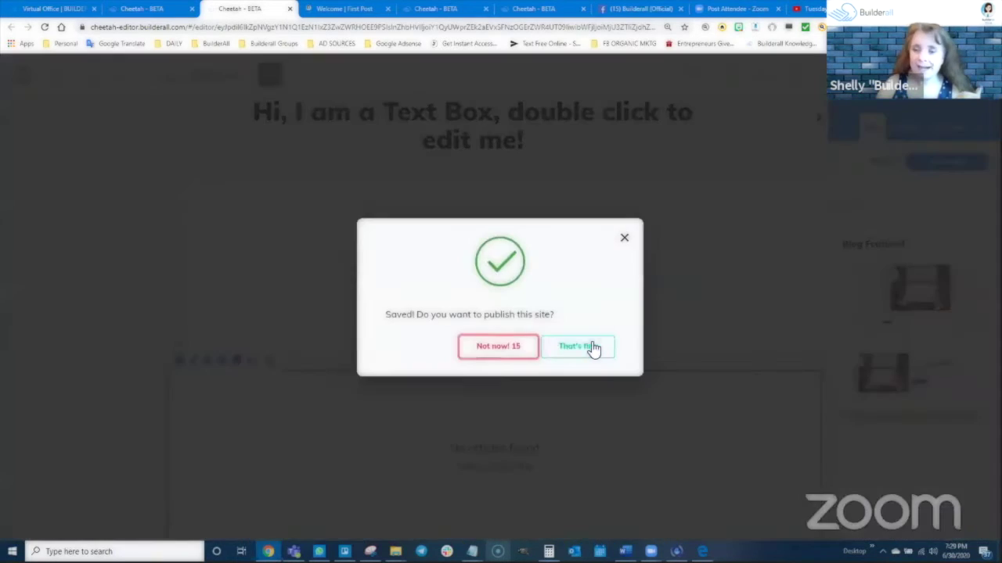
{"action": "left_click", "coordinate": [579, 347]}
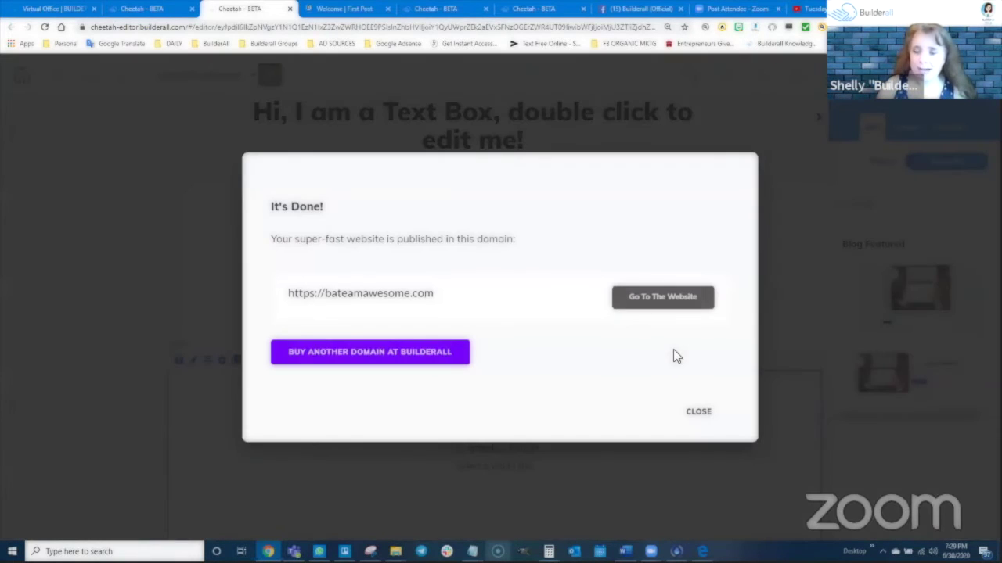
{"action": "left_click", "coordinate": [700, 413]}
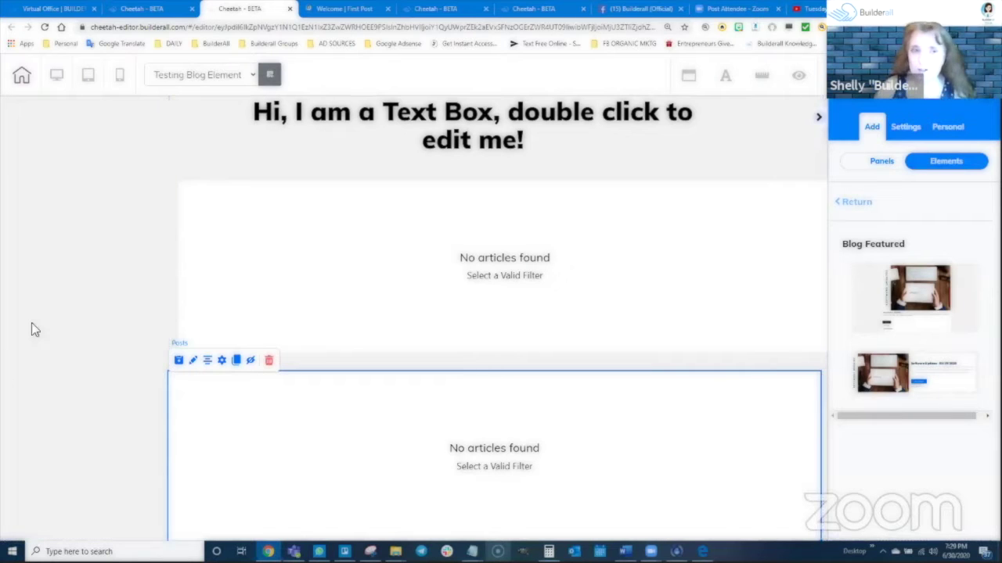
Replace the placeholder heading above the posts elements with "Blog Featured"
{"action": "left_click_drag", "start_coordinate": [454, 112], "coordinate": [456, 113]}
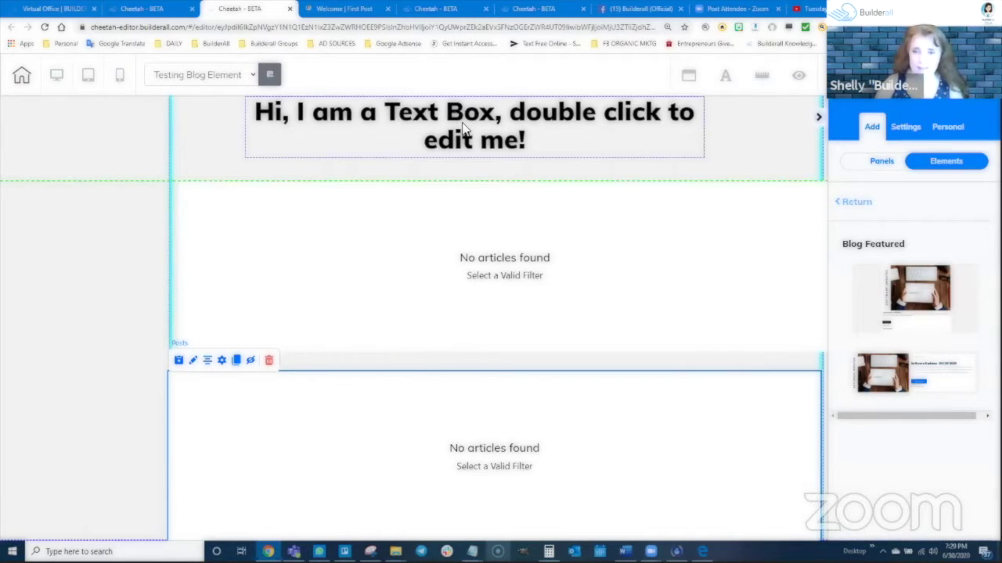
{"action": "double_click", "coordinate": [464, 129]}
{"action": "triple_click", "coordinate": [472, 134]}
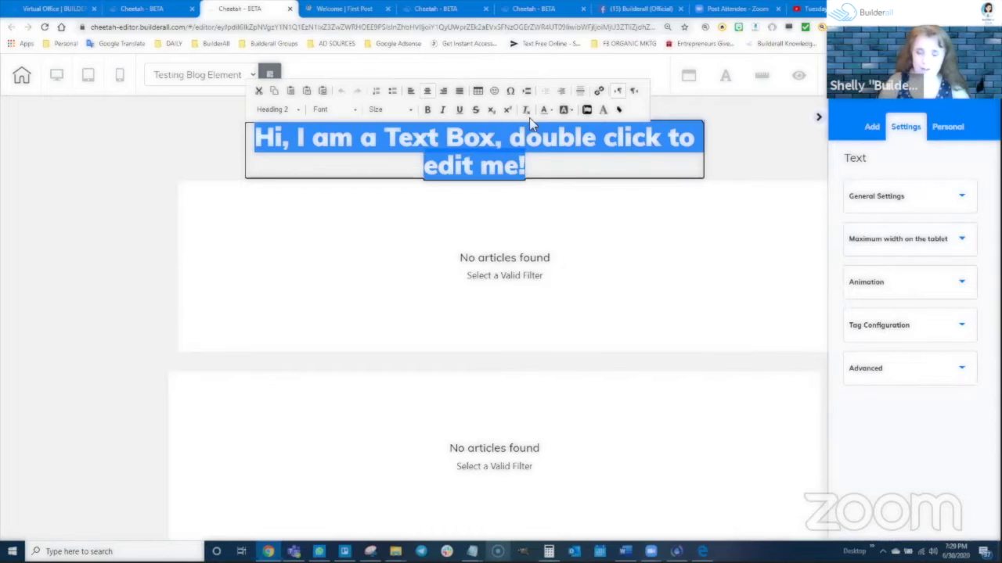
{"action": "type", "text": "Blog Featured"}
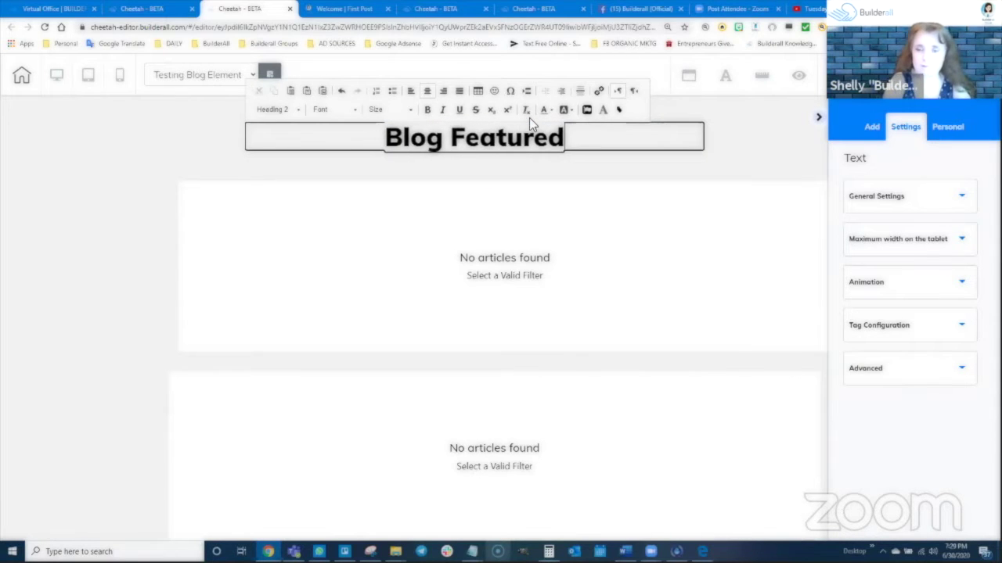
{"action": "left_click", "coordinate": [742, 159]}
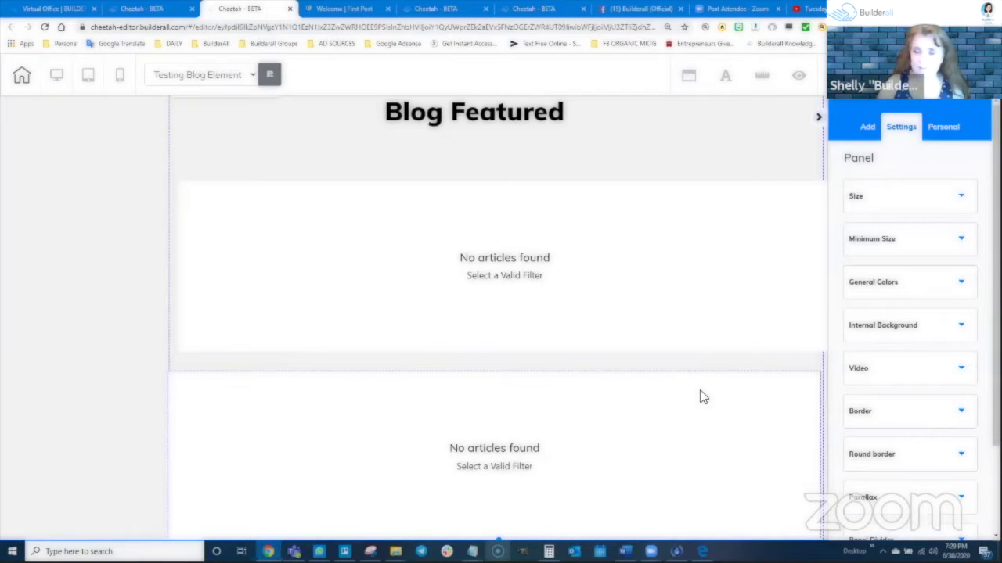
Save the page with its new heading and publish the site again
{"action": "key", "text": "ctrl+s"}
{"action": "left_click", "coordinate": [599, 351]}
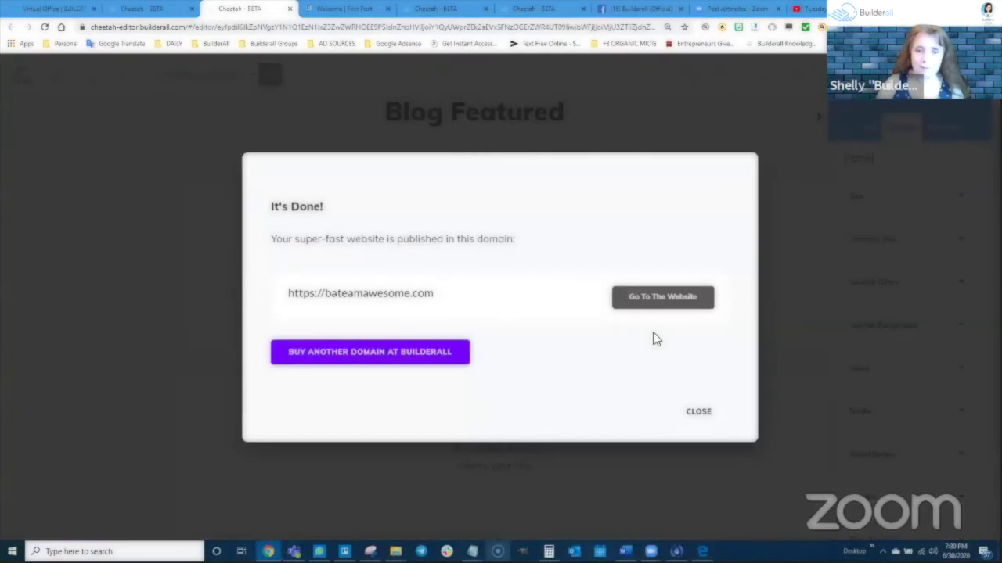
{"action": "left_click", "coordinate": [697, 411]}
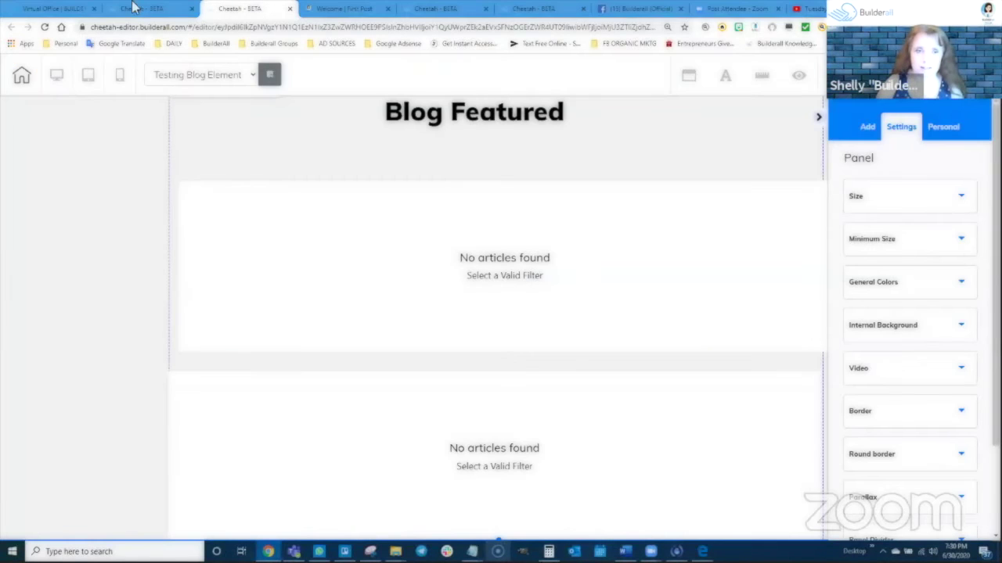
Switch to the Builderall Blog, open the Team Awesome blog's First Post for editing and expand its thumbnail setting
{"action": "key", "text": "ctrl+shift+Tab"}
{"action": "scroll", "coordinate": [89, 201], "scroll_direction": "up", "scroll_amount": 5}
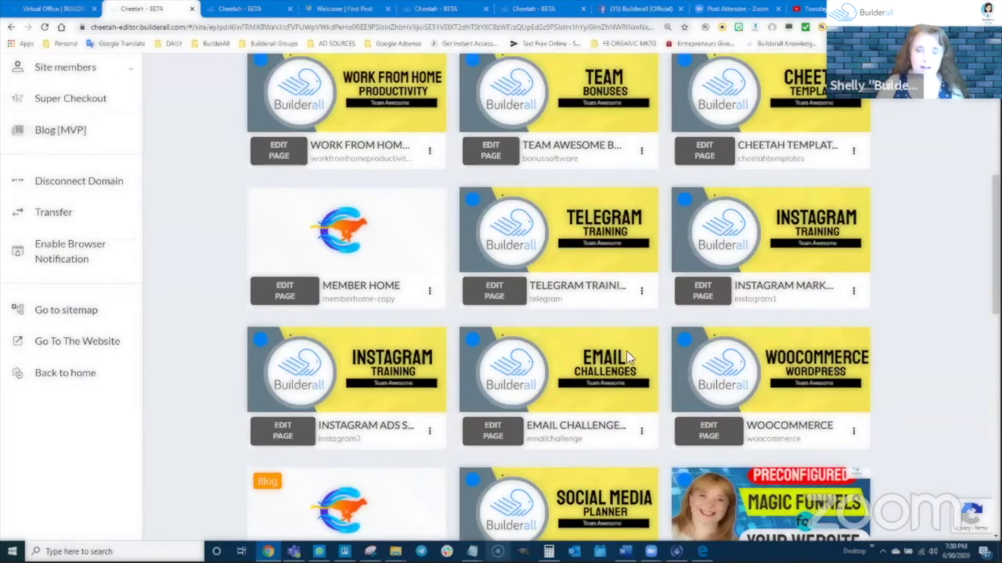
{"action": "left_click", "coordinate": [569, 100]}
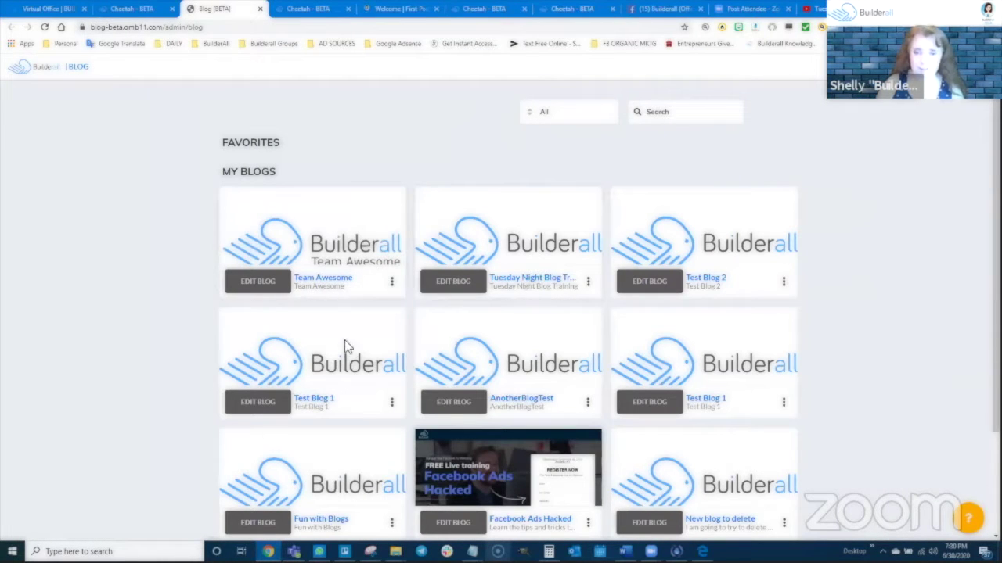
{"action": "left_click", "coordinate": [258, 284]}
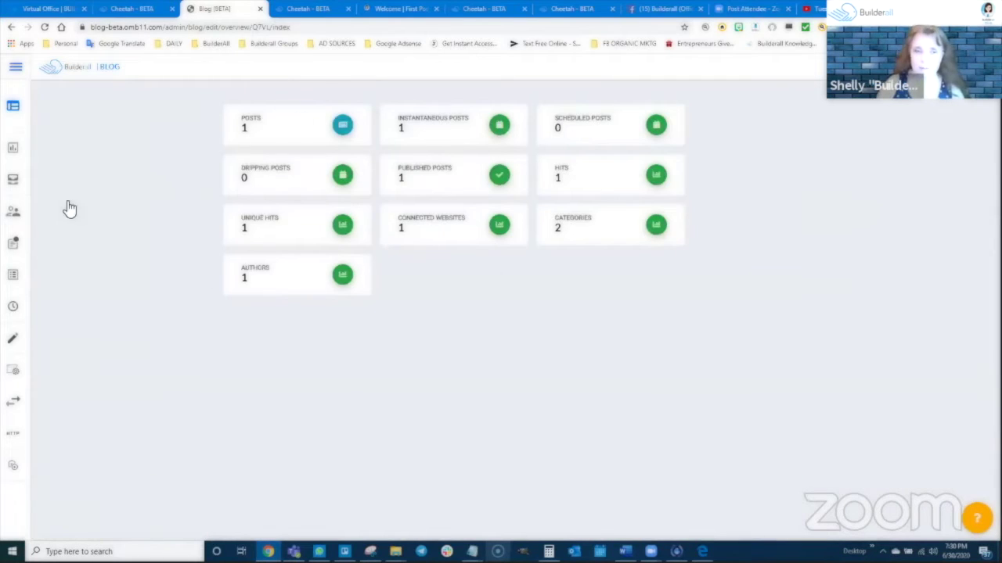
{"action": "left_click", "coordinate": [43, 280]}
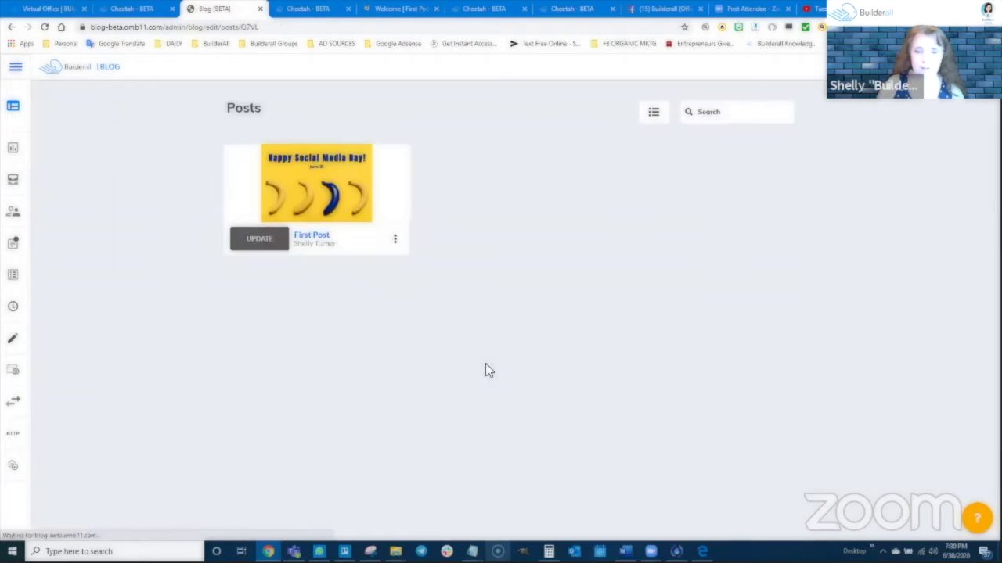
{"action": "left_click", "coordinate": [261, 244]}
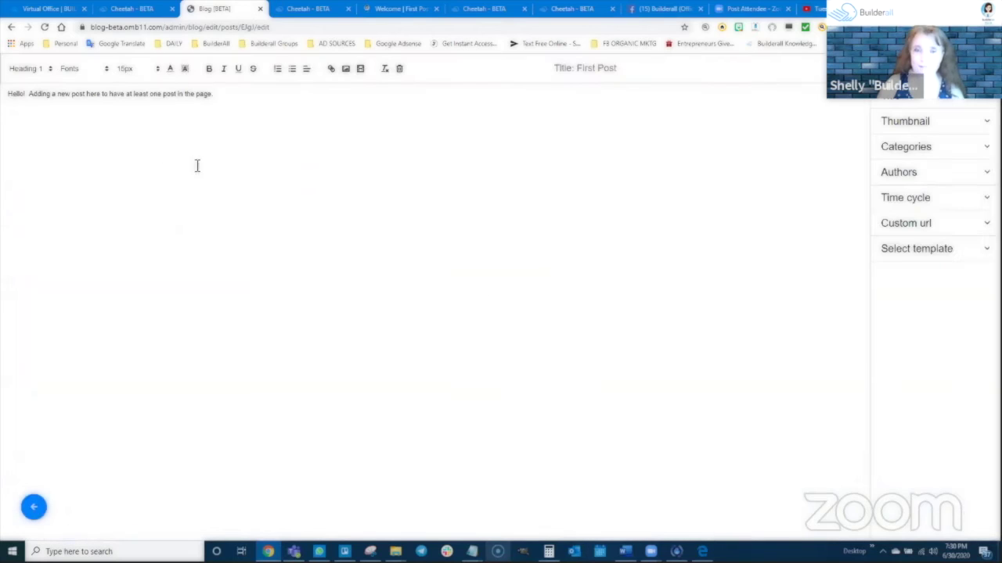
{"action": "left_click", "coordinate": [904, 122]}
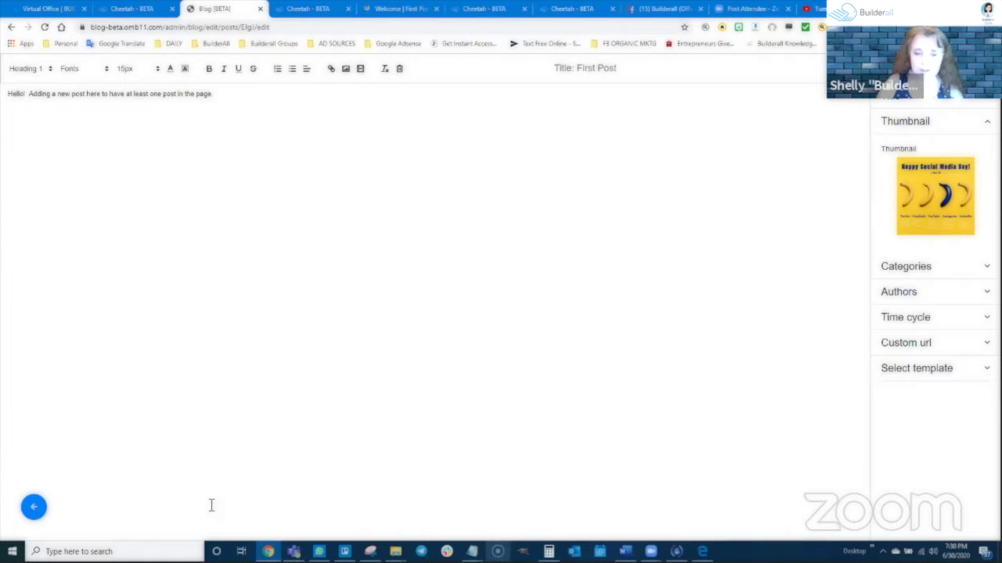
Switch to the Trello 2020 Social Media Post Planner and copy the description of the June 29 Email card in Week 27
{"action": "mouse_move", "coordinate": [344, 551]}
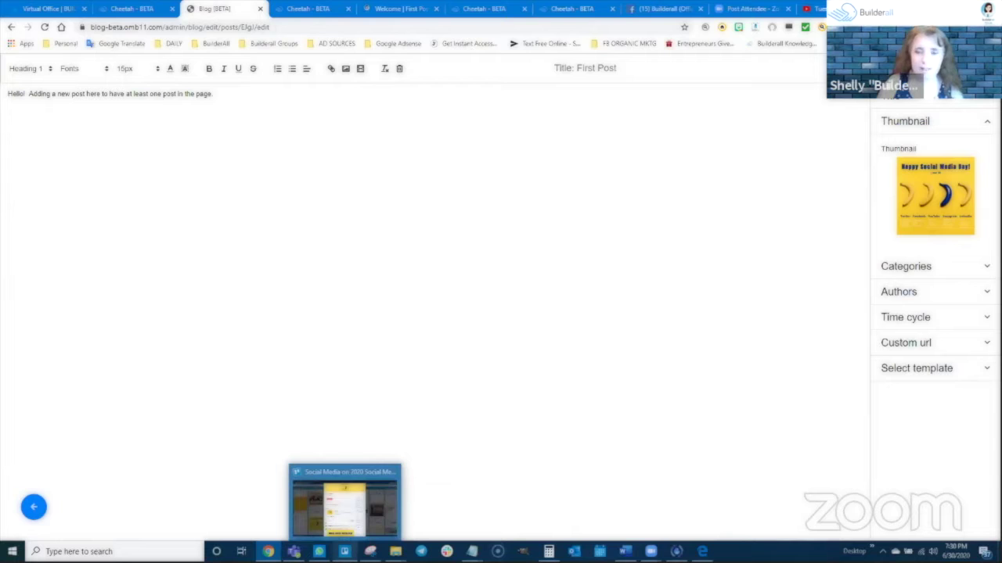
{"action": "left_click", "coordinate": [345, 505]}
{"action": "left_click", "coordinate": [679, 41]}
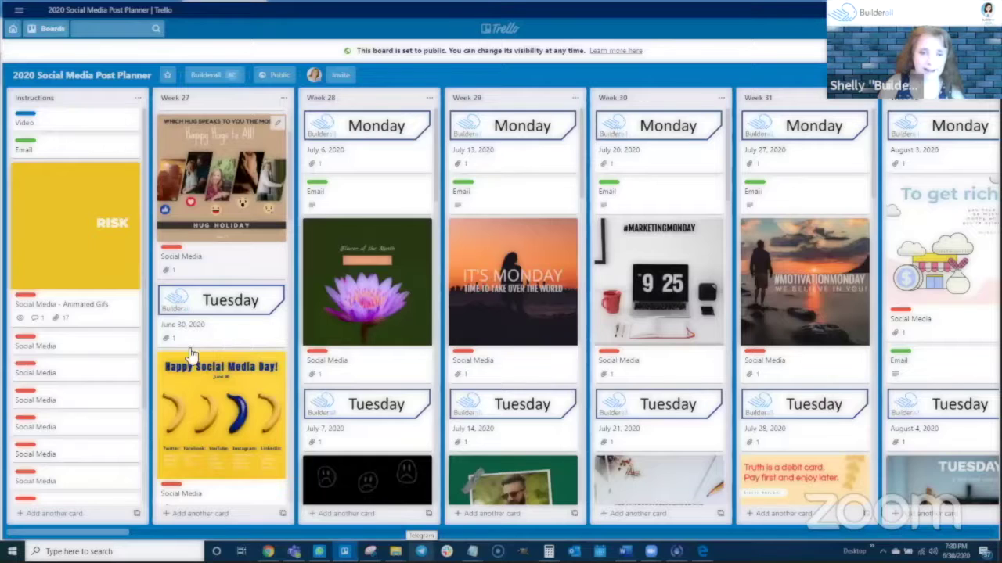
{"action": "scroll", "coordinate": [210, 409], "scroll_direction": "down", "scroll_amount": 3}
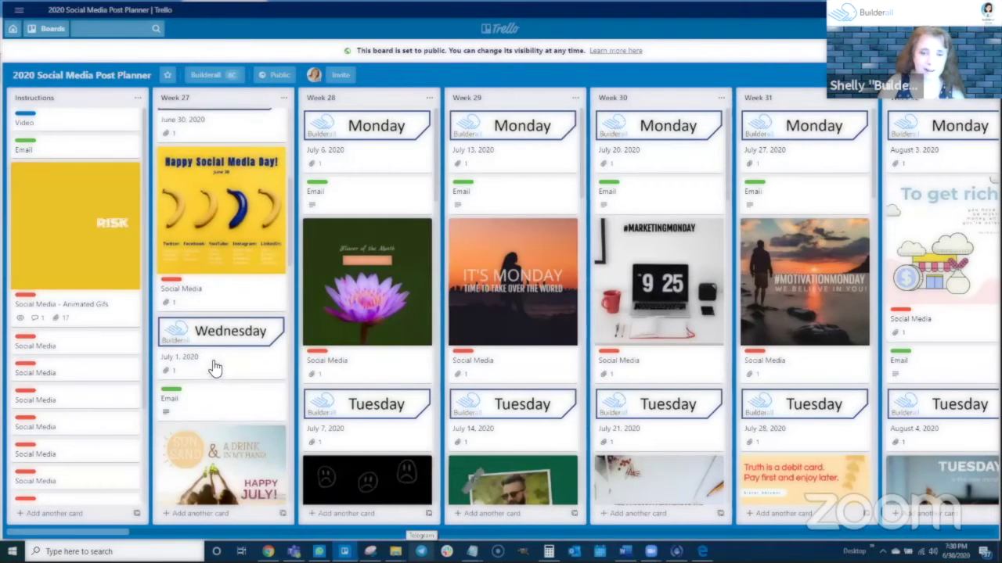
{"action": "scroll", "coordinate": [217, 365], "scroll_direction": "up", "scroll_amount": 2}
{"action": "scroll", "coordinate": [226, 282], "scroll_direction": "up", "scroll_amount": 3}
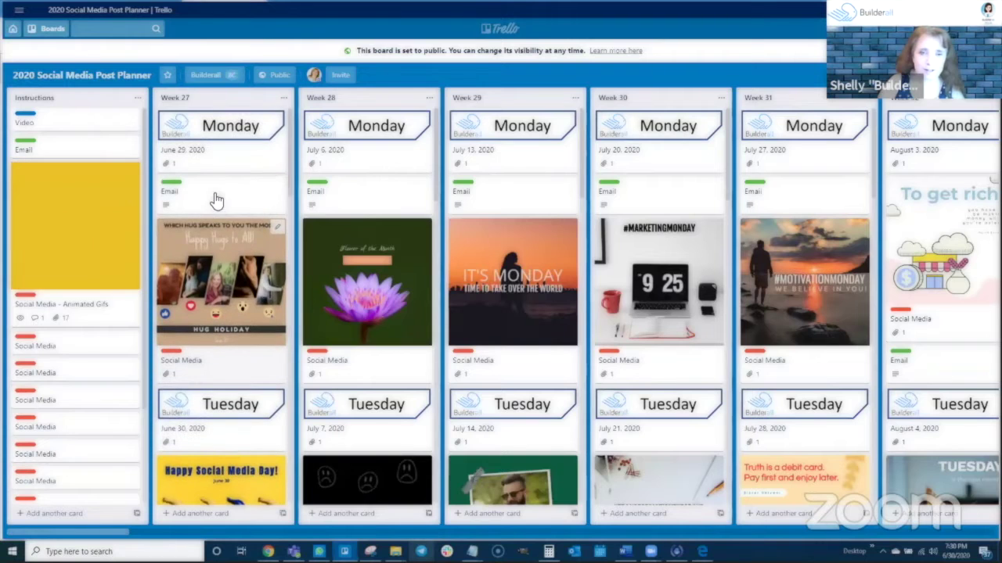
{"action": "left_click", "coordinate": [217, 197]}
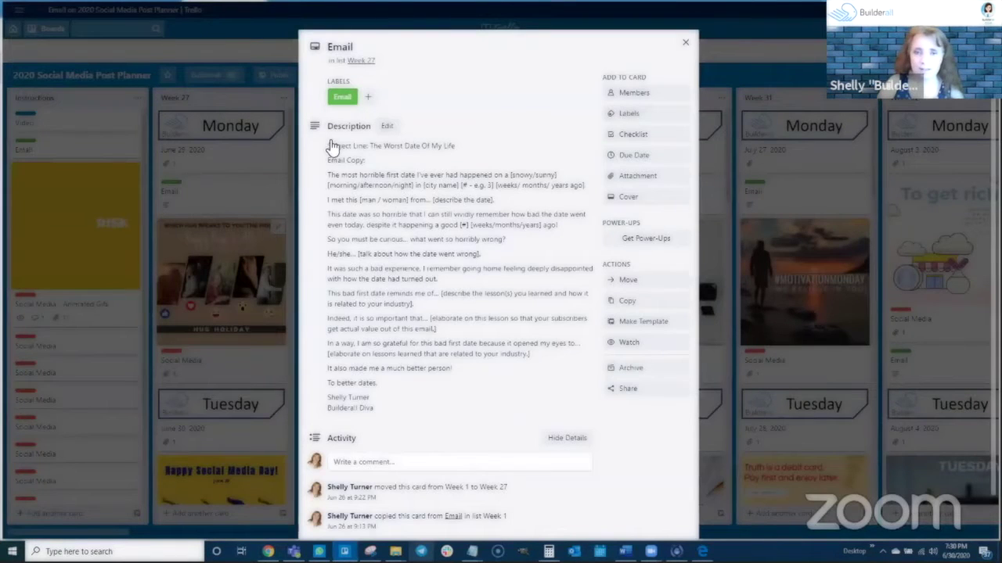
{"action": "left_click", "coordinate": [329, 140]}
{"action": "key", "text": "ctrl+a"}
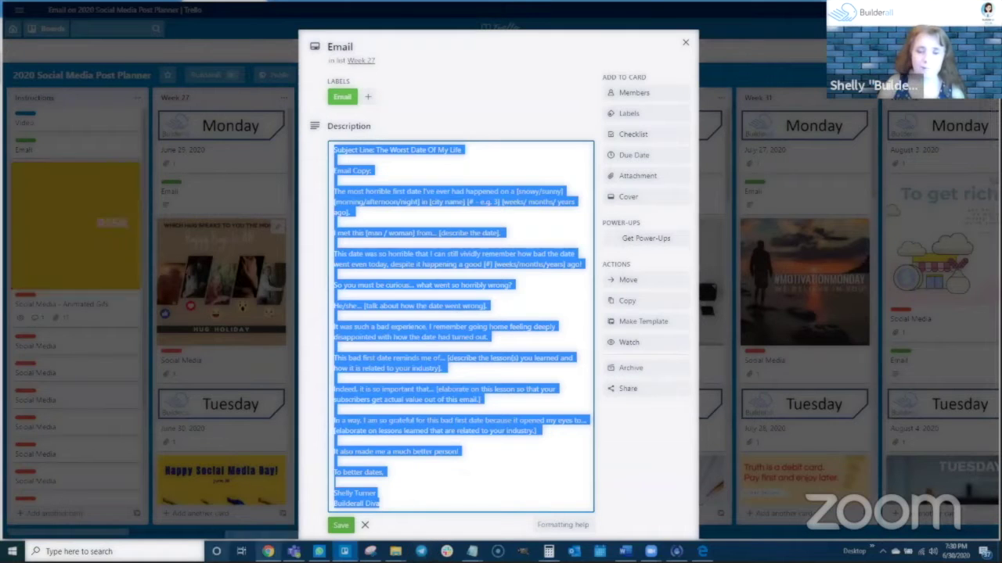
Return to the blog editor, replace the First Post's body text with the copied email text and save the post
{"action": "left_click", "coordinate": [267, 551]}
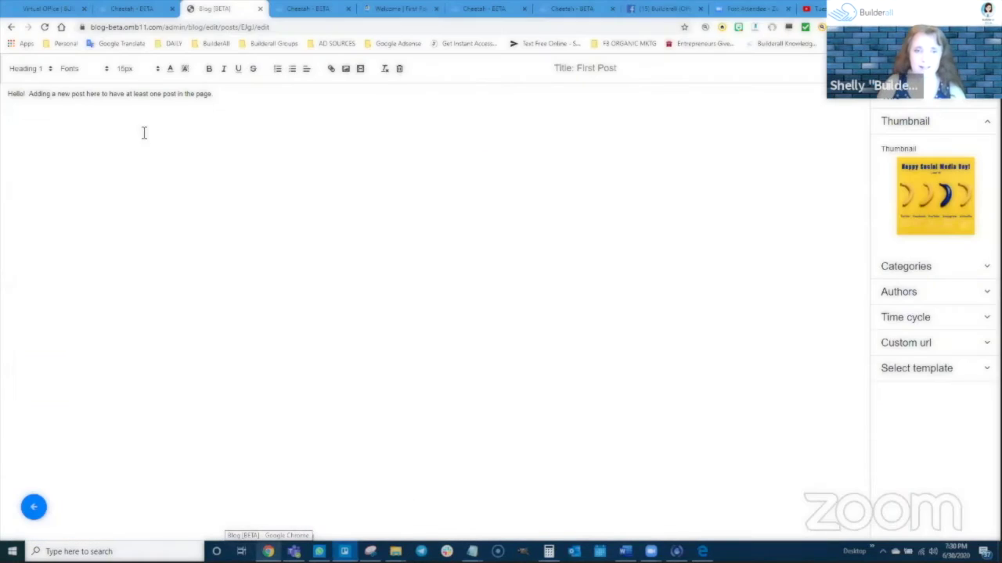
{"action": "left_click_drag", "start_coordinate": [213, 94], "coordinate": [7, 95]}
{"action": "key", "text": "ctrl+v"}
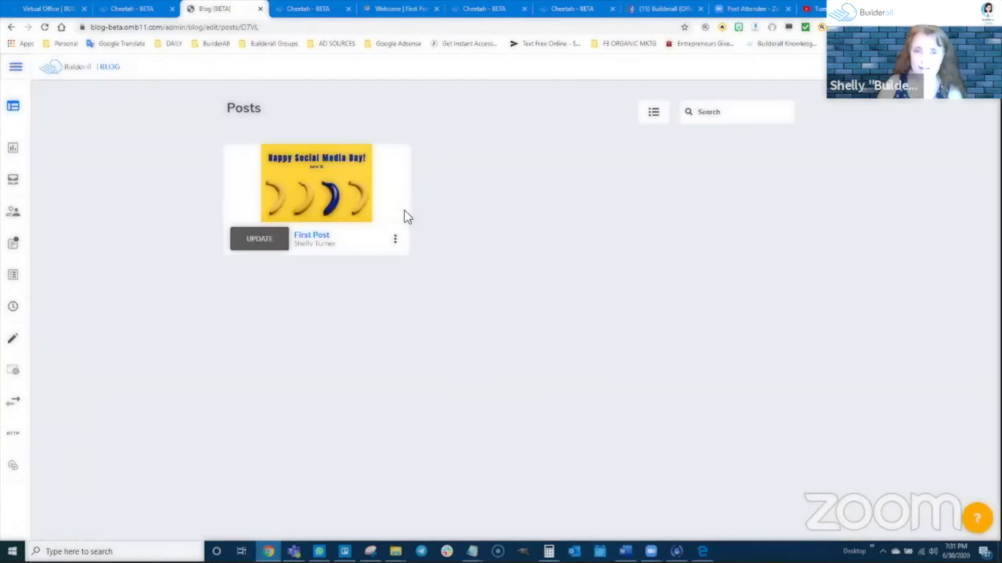
Mark First Post as Featured in the blog's post list
{"action": "left_click", "coordinate": [395, 241]}
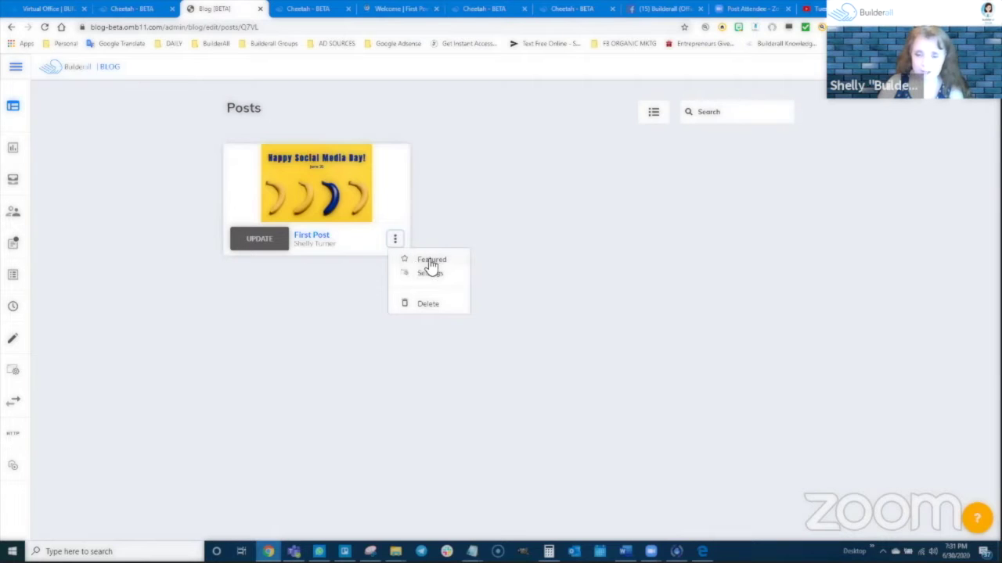
{"action": "left_click", "coordinate": [430, 260]}
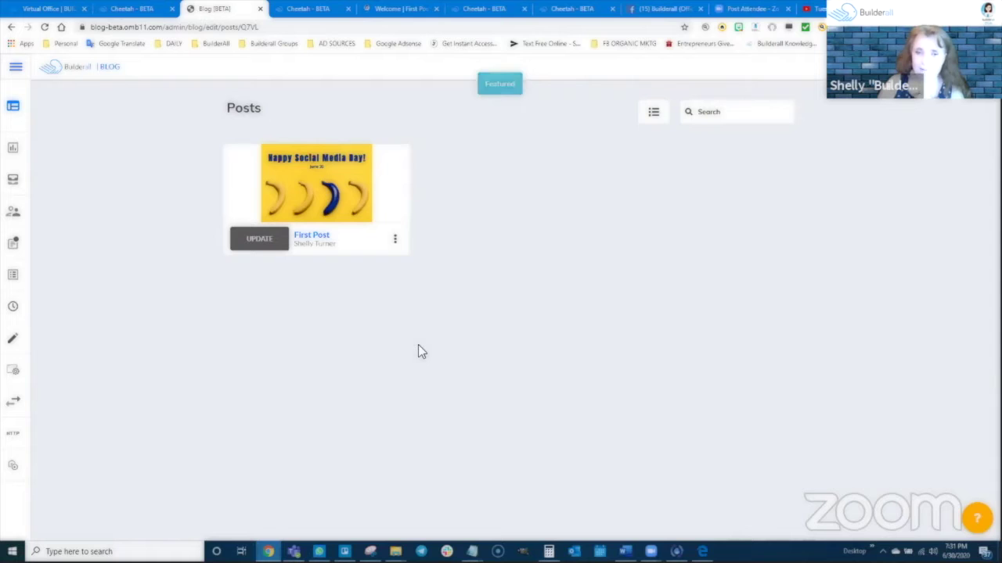
{"action": "left_click", "coordinate": [393, 240]}
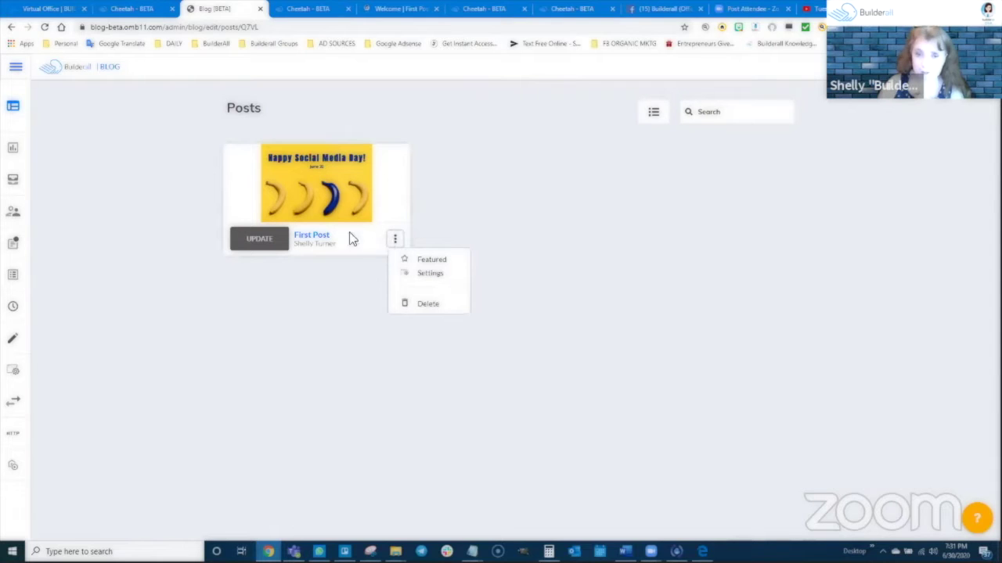
{"action": "left_click", "coordinate": [282, 360]}
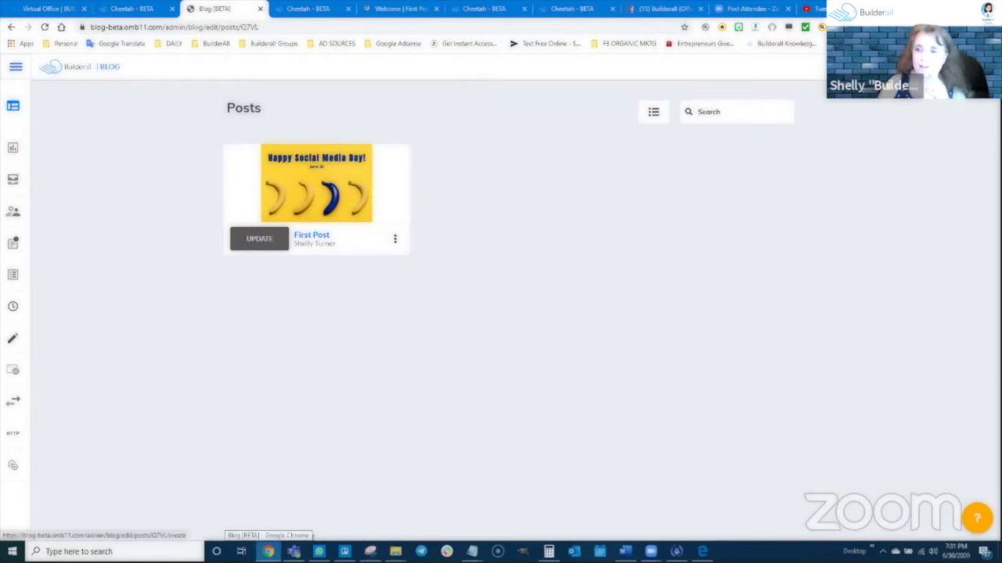
Start a new blog post, then switch to the Trello planner and copy the description of the July 1 Email card in Week 27
{"action": "left_click", "coordinate": [924, 67]}
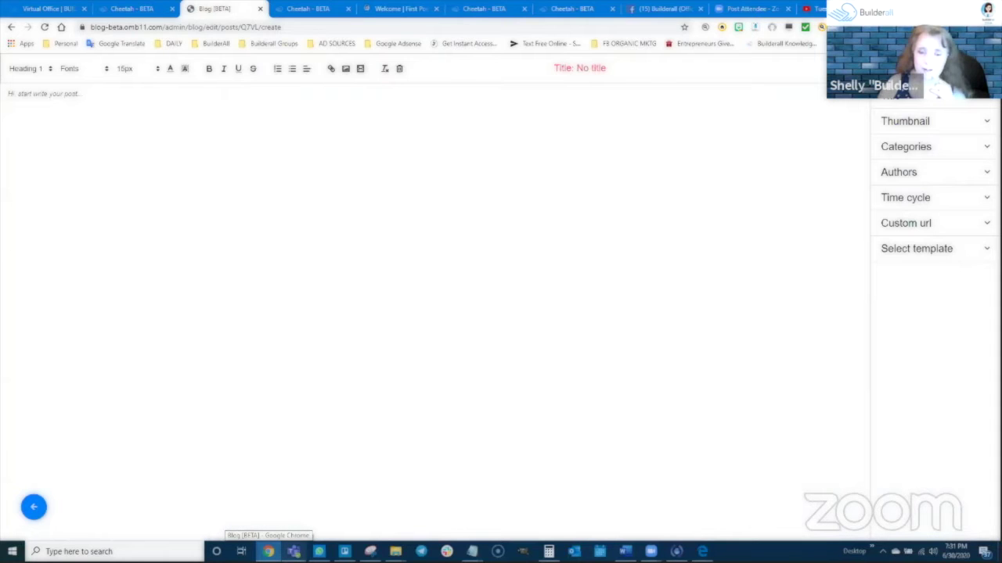
{"action": "key", "text": "alt+Tab"}
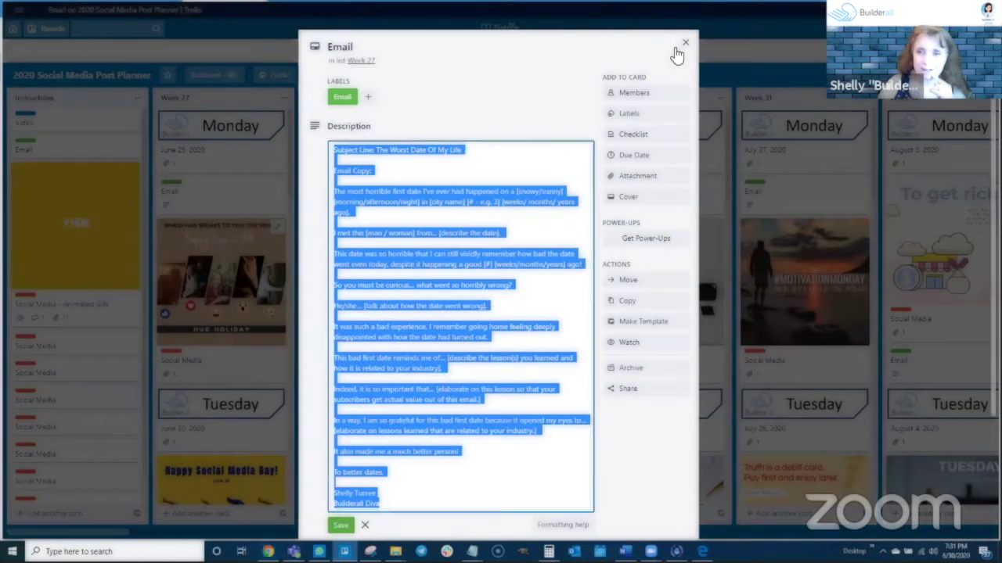
{"action": "left_click", "coordinate": [686, 42]}
{"action": "scroll", "coordinate": [239, 330], "scroll_direction": "down", "scroll_amount": 5}
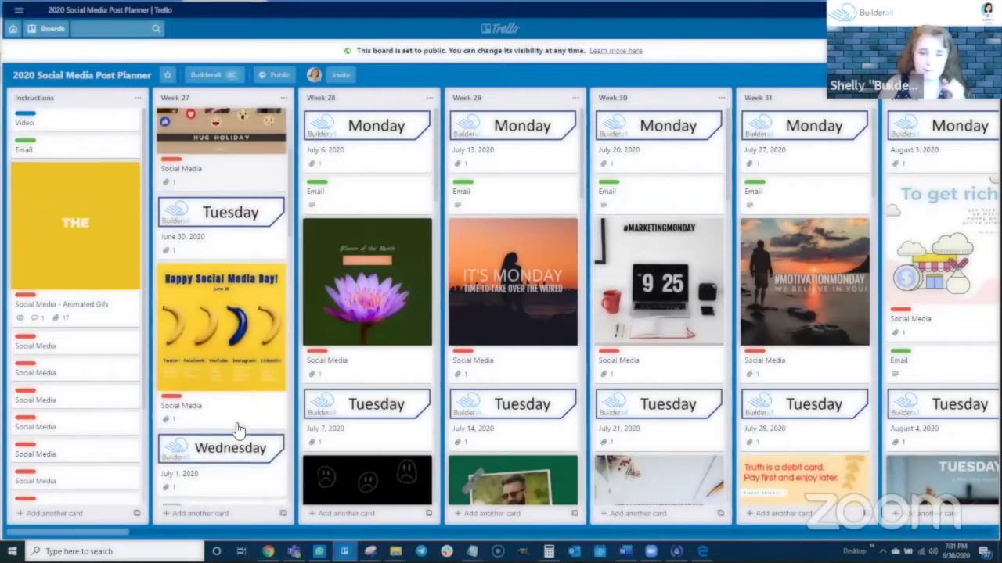
{"action": "left_click", "coordinate": [228, 290]}
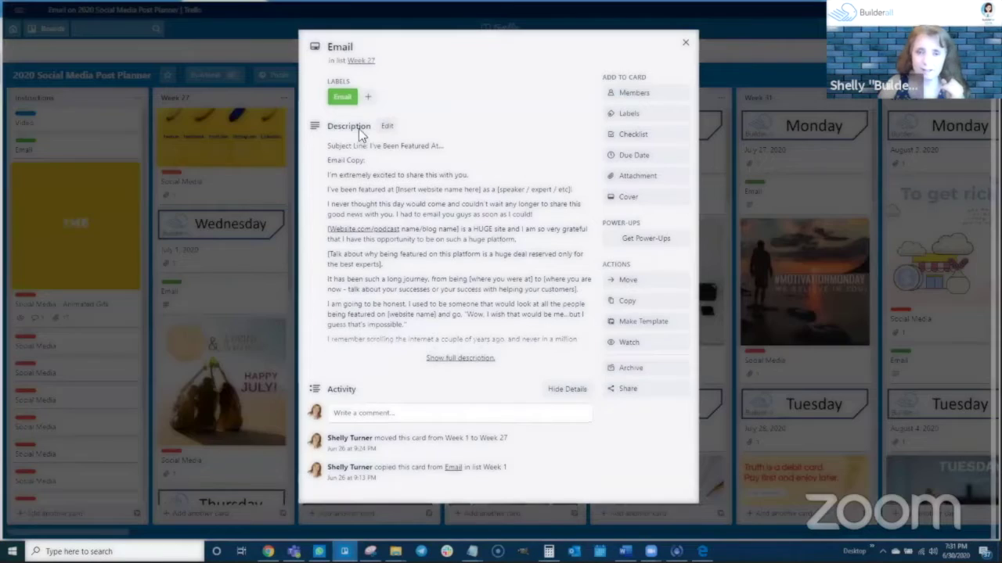
{"action": "left_click", "coordinate": [399, 222]}
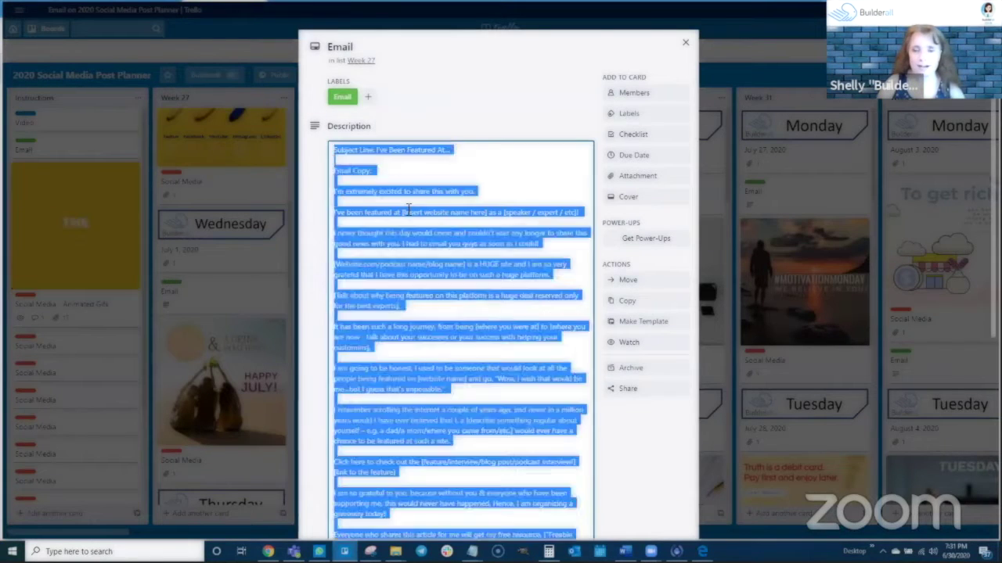
{"action": "triple_click", "coordinate": [407, 212]}
{"action": "left_click", "coordinate": [407, 212]}
{"action": "key", "text": "ctrl+a"}
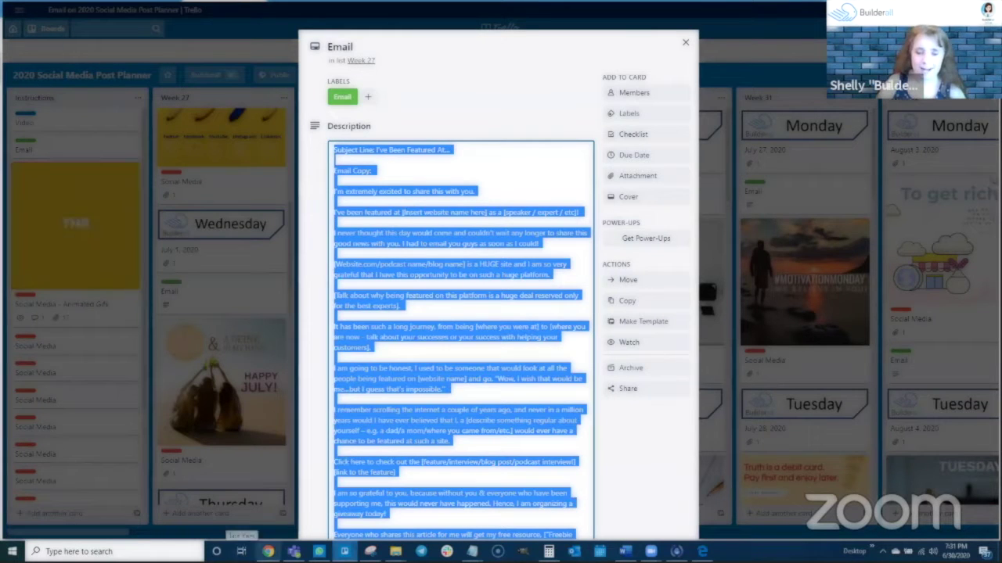
Return to the blog editor, paste the copied email text as the new post's body and title it Post 2
{"action": "key", "text": "alt+Tab"}
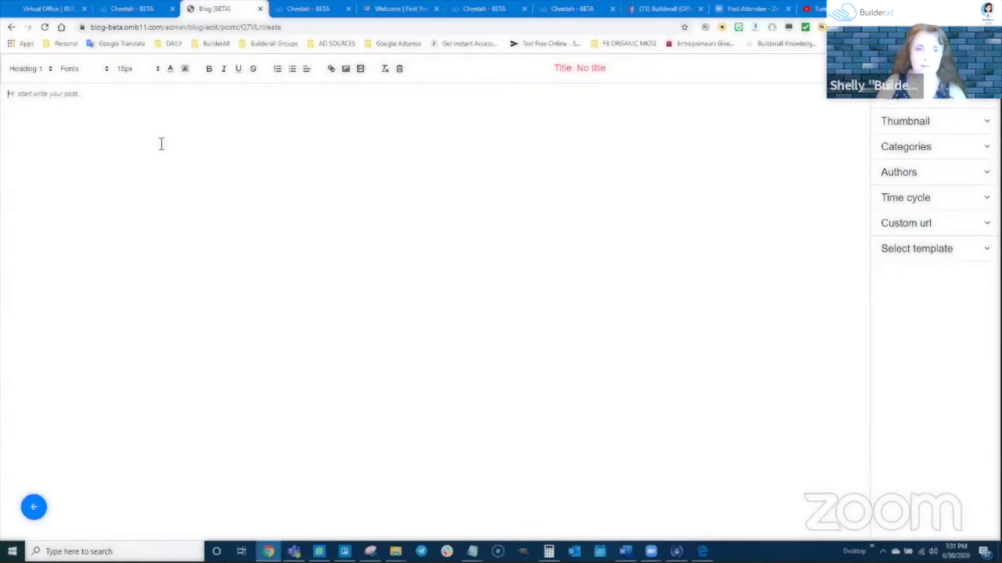
{"action": "key", "text": "ctrl+v"}
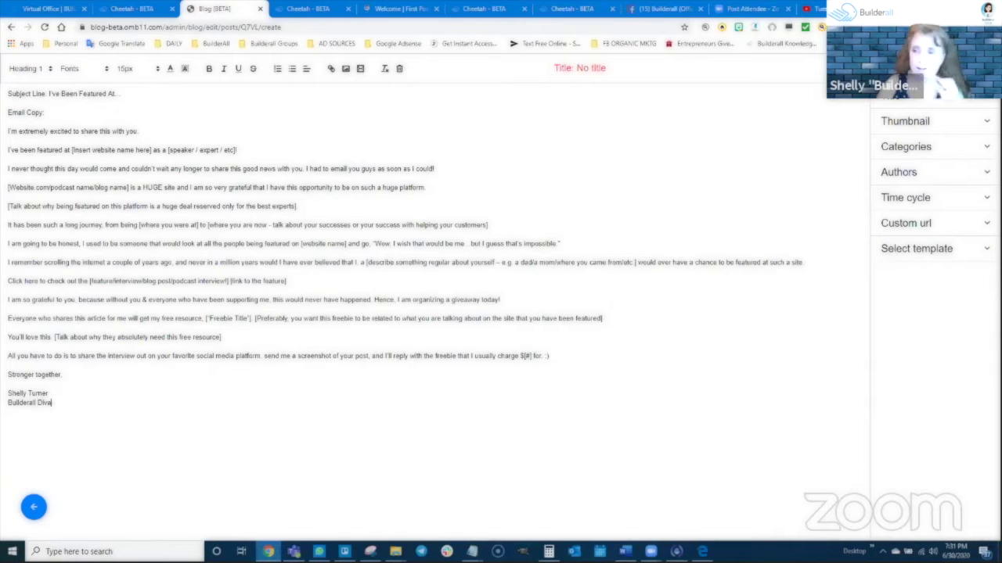
{"action": "left_click", "coordinate": [909, 105]}
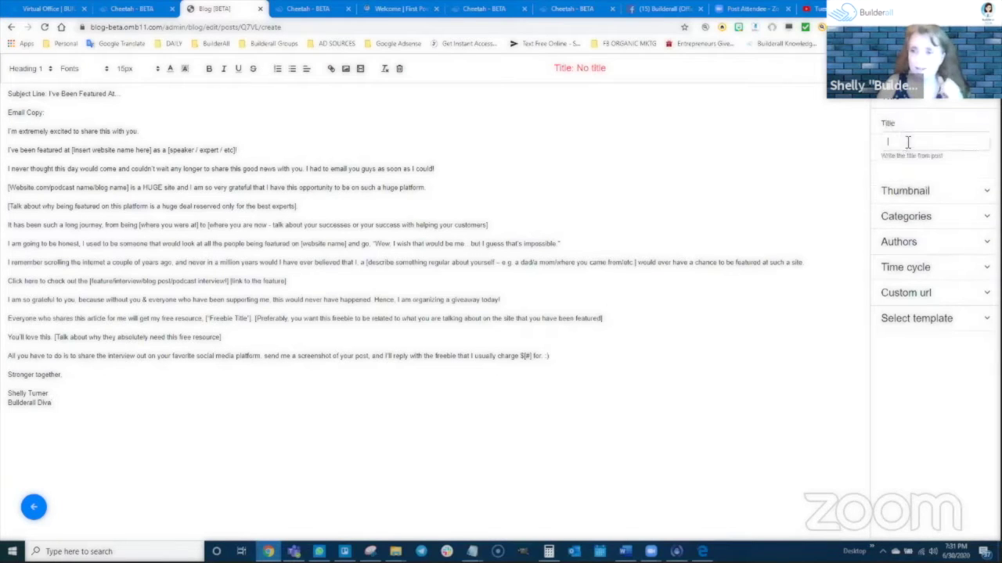
{"action": "left_click", "coordinate": [908, 142]}
{"action": "type", "text": "Post 2"}
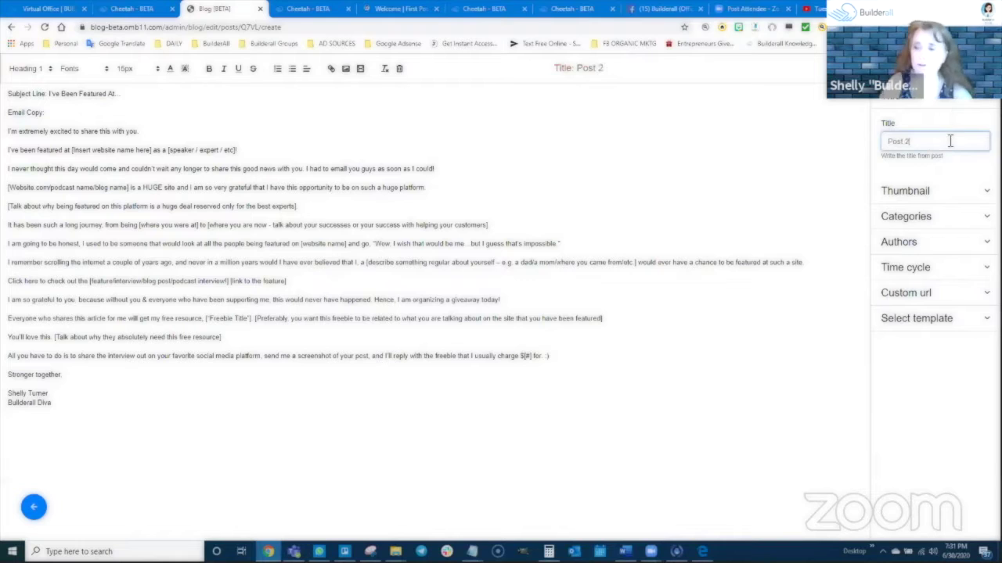
Upload the purple "A Leader" quote image from the Downloads folder and set it as Post 2's thumbnail
{"action": "left_click", "coordinate": [932, 190]}
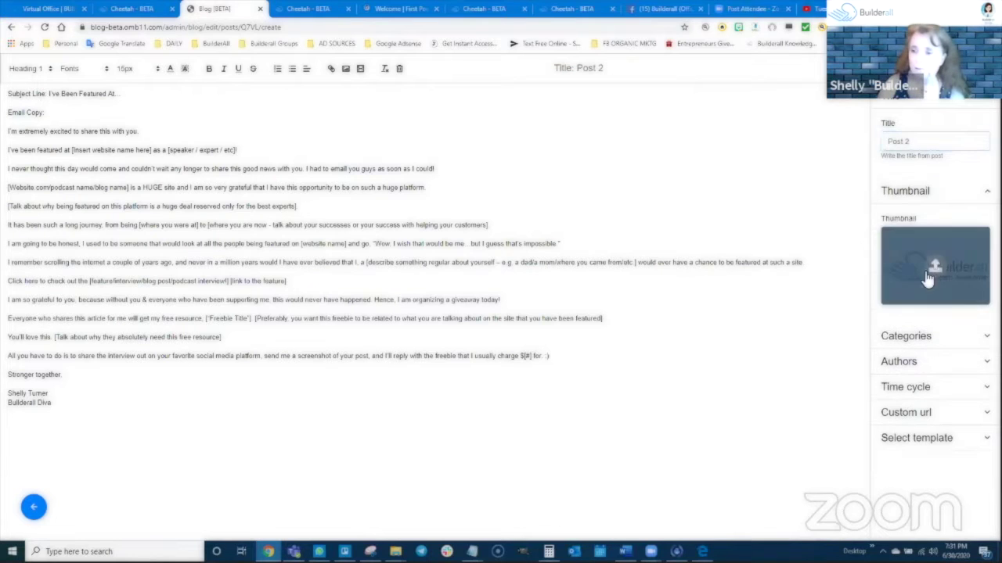
{"action": "left_click", "coordinate": [936, 266]}
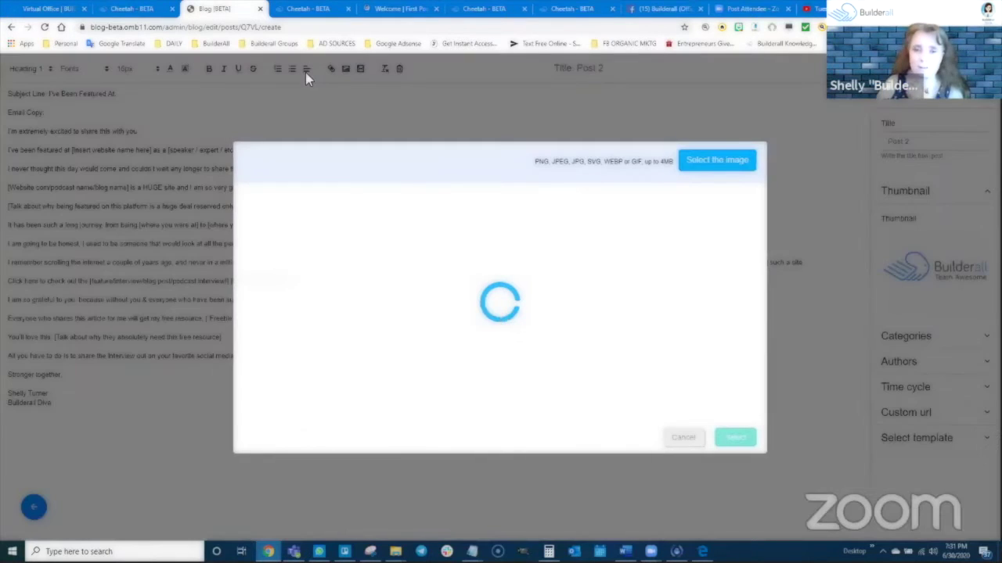
{"action": "left_click", "coordinate": [707, 161]}
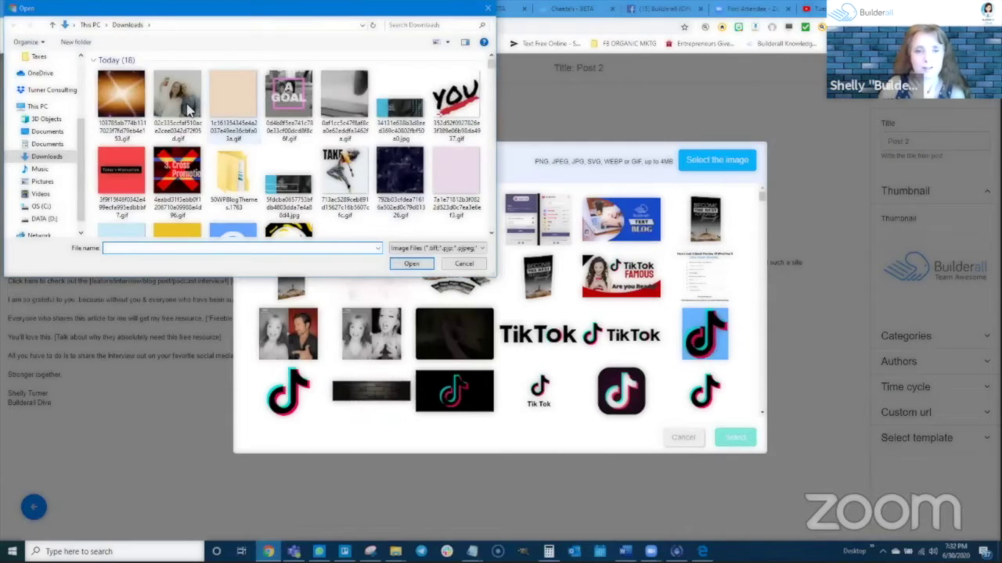
{"action": "scroll", "coordinate": [281, 188], "scroll_direction": "down", "scroll_amount": 5}
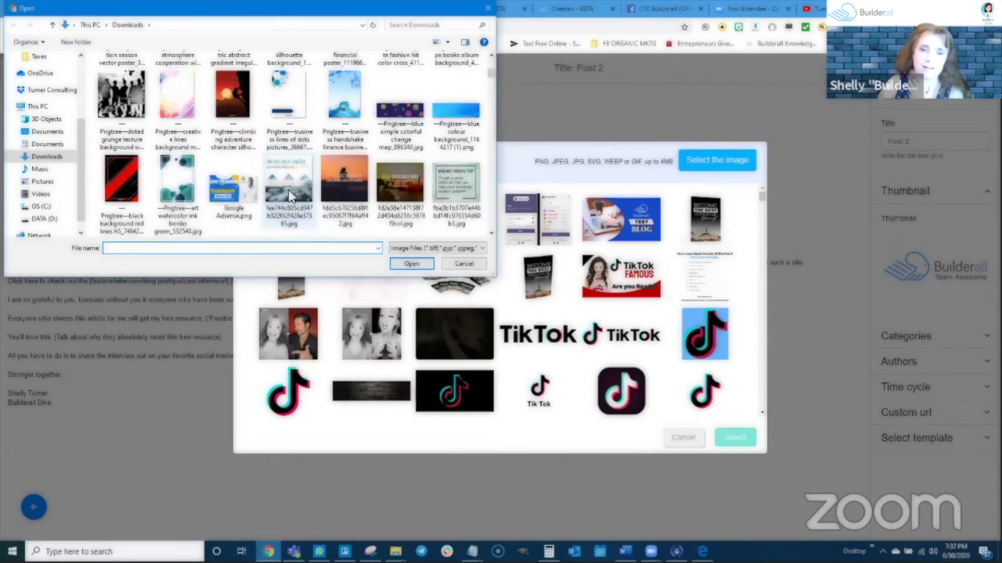
{"action": "scroll", "coordinate": [266, 196], "scroll_direction": "down", "scroll_amount": 3}
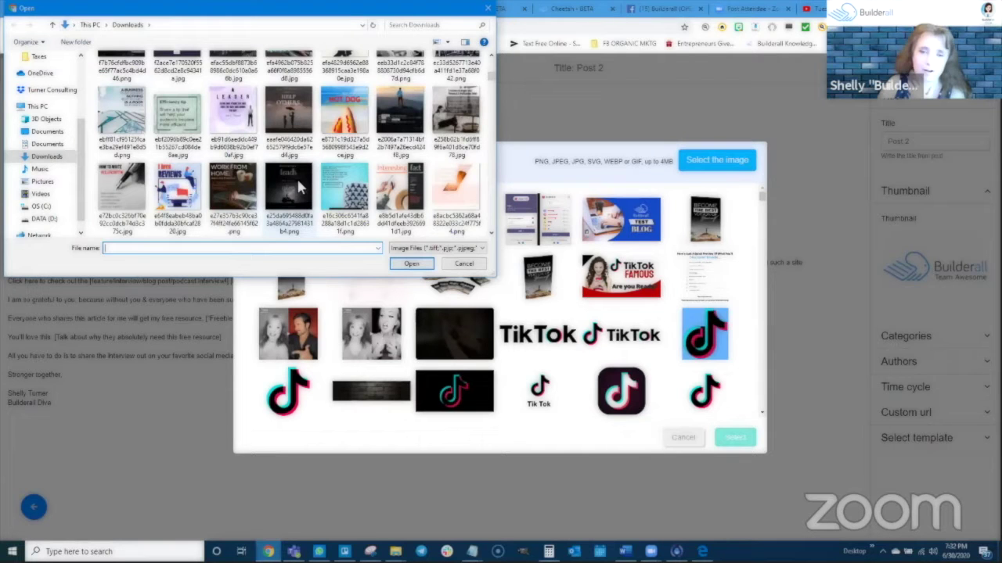
{"action": "left_click", "coordinate": [177, 117]}
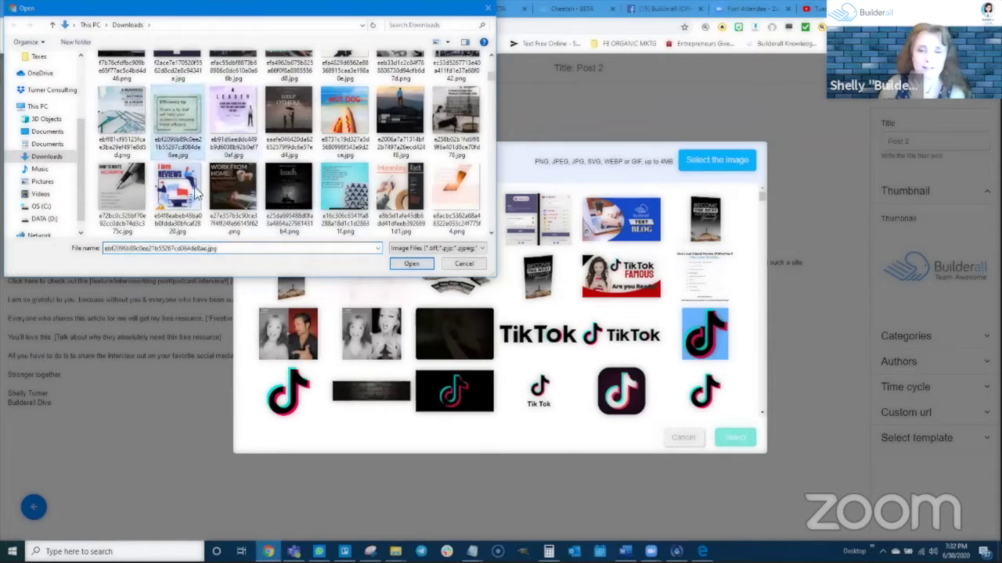
{"action": "left_click", "coordinate": [411, 263]}
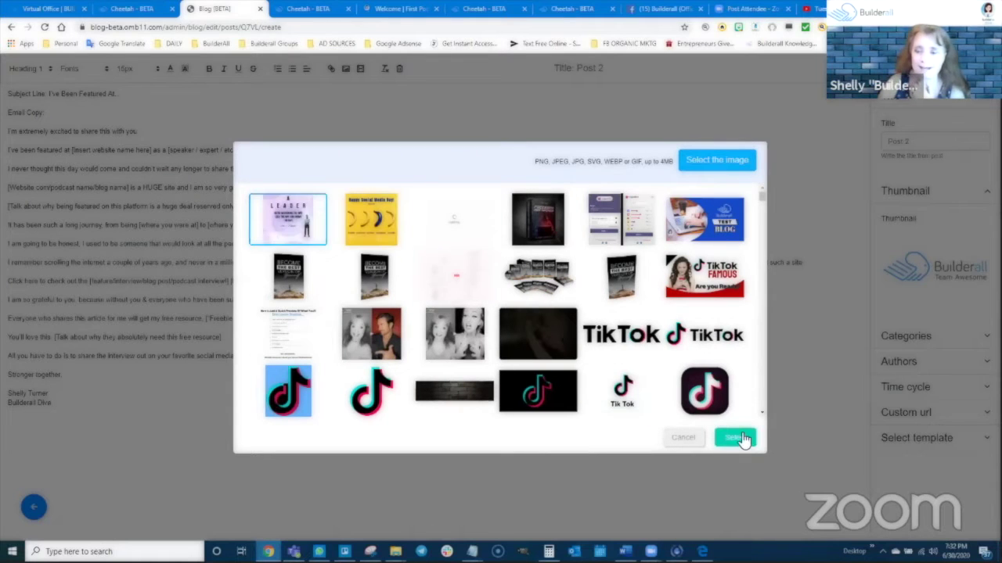
{"action": "left_click", "coordinate": [739, 437]}
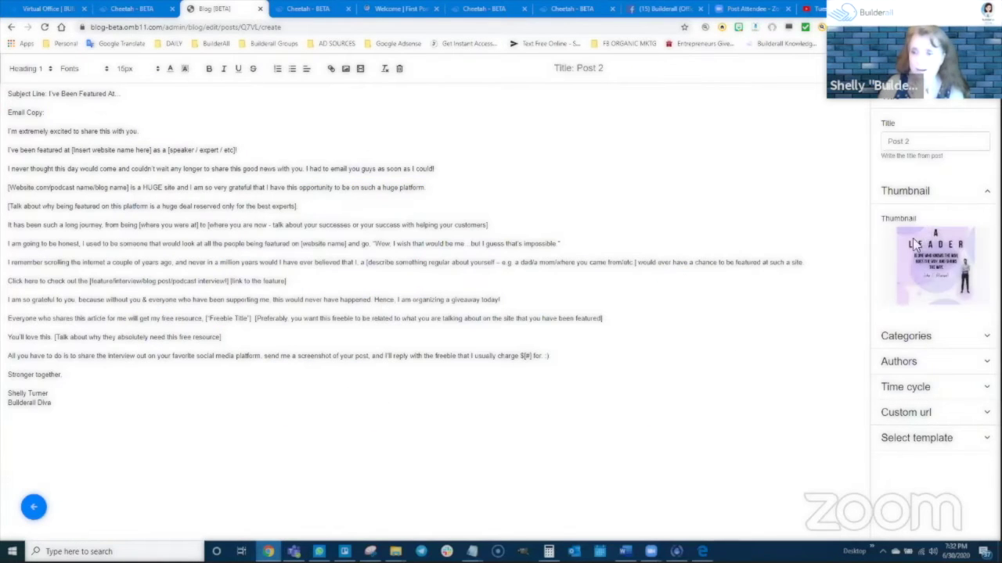
Assign the social media and email swipe categories to Post 2
{"action": "left_click", "coordinate": [908, 336]}
{"action": "left_click", "coordinate": [923, 382]}
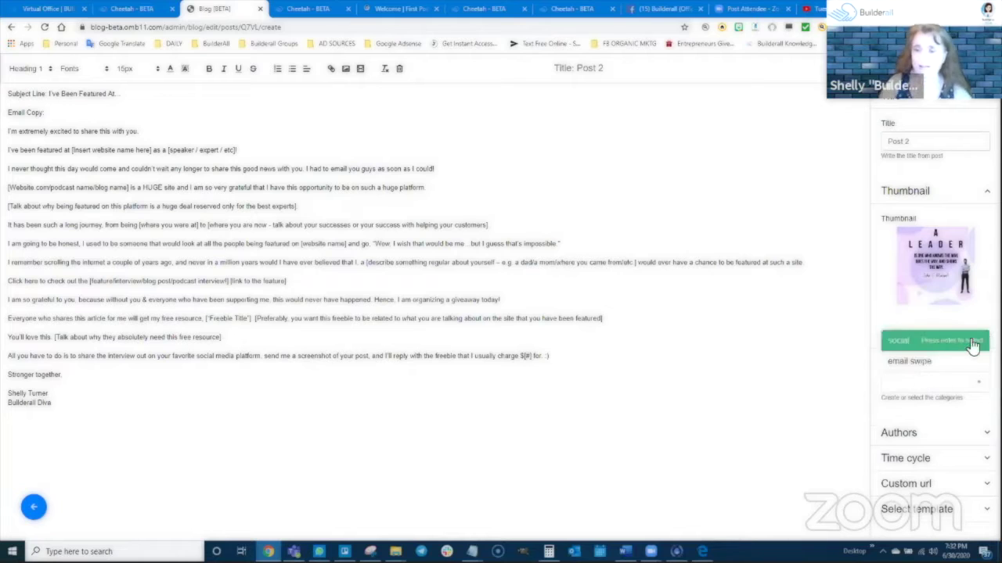
{"action": "left_click", "coordinate": [923, 340]}
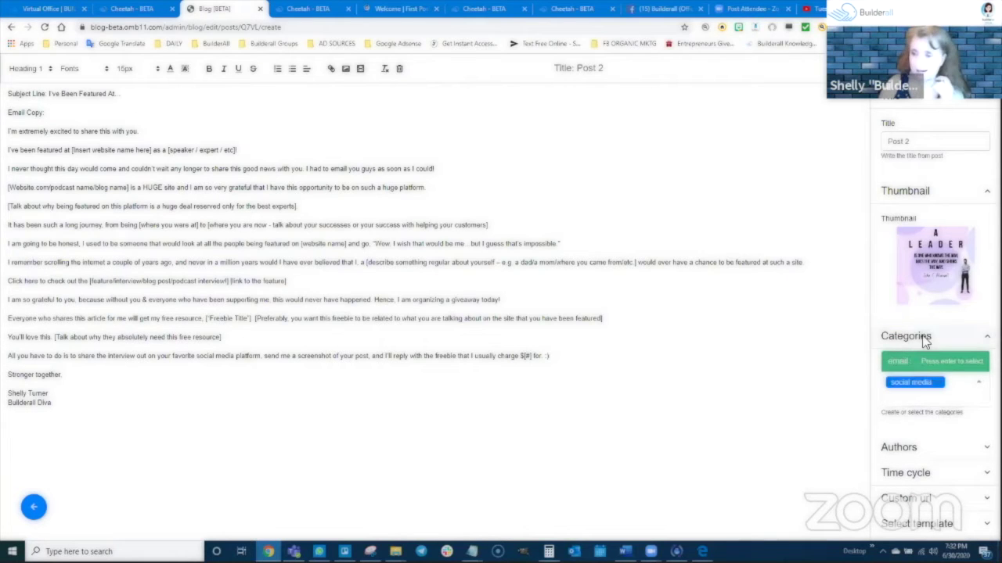
{"action": "left_click", "coordinate": [893, 366]}
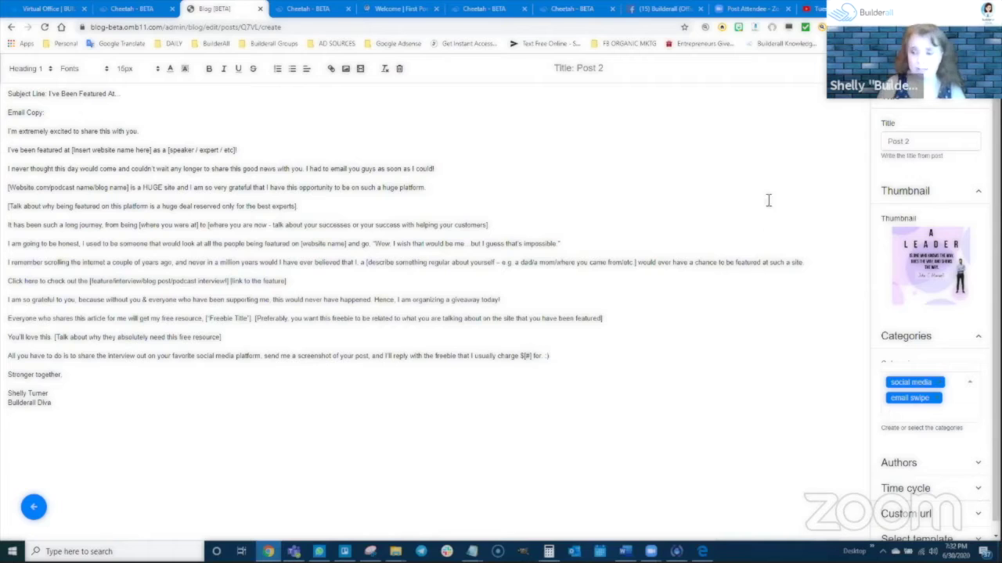
Set Post 2's author to the existing author in the list
{"action": "scroll", "coordinate": [920, 431], "scroll_direction": "down", "scroll_amount": 1}
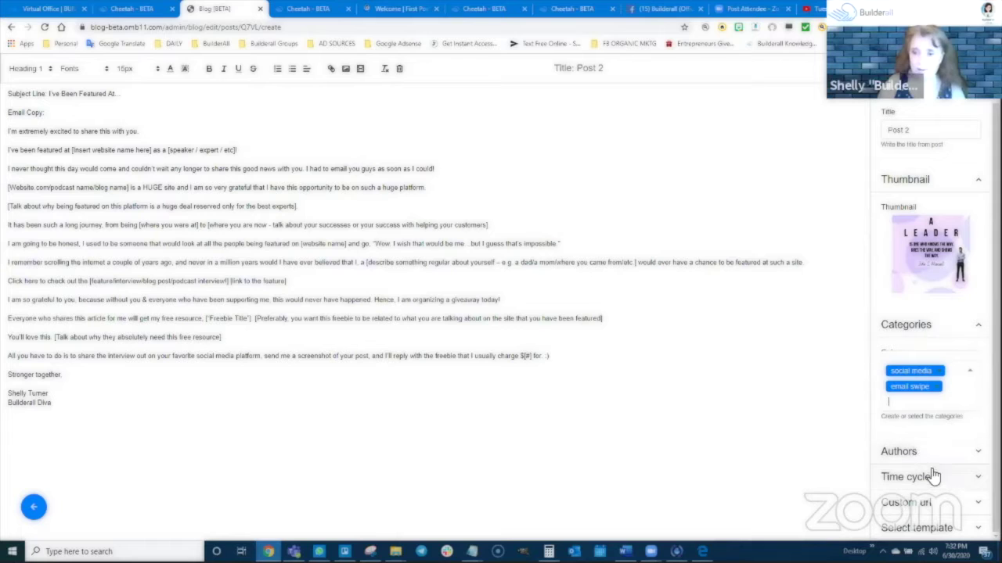
{"action": "left_click", "coordinate": [922, 453]}
{"action": "scroll", "coordinate": [923, 415], "scroll_direction": "down", "scroll_amount": 1}
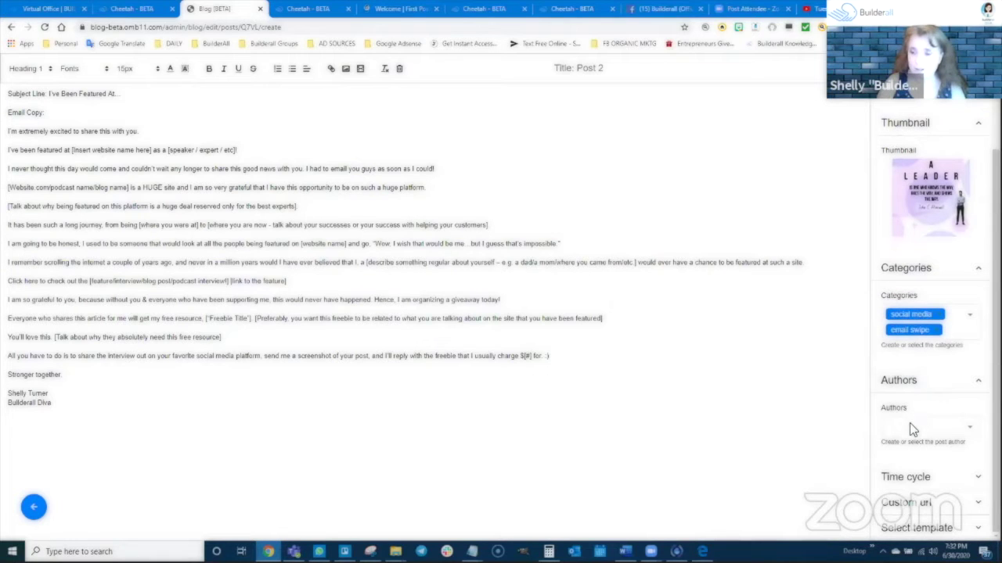
{"action": "left_click", "coordinate": [910, 423]}
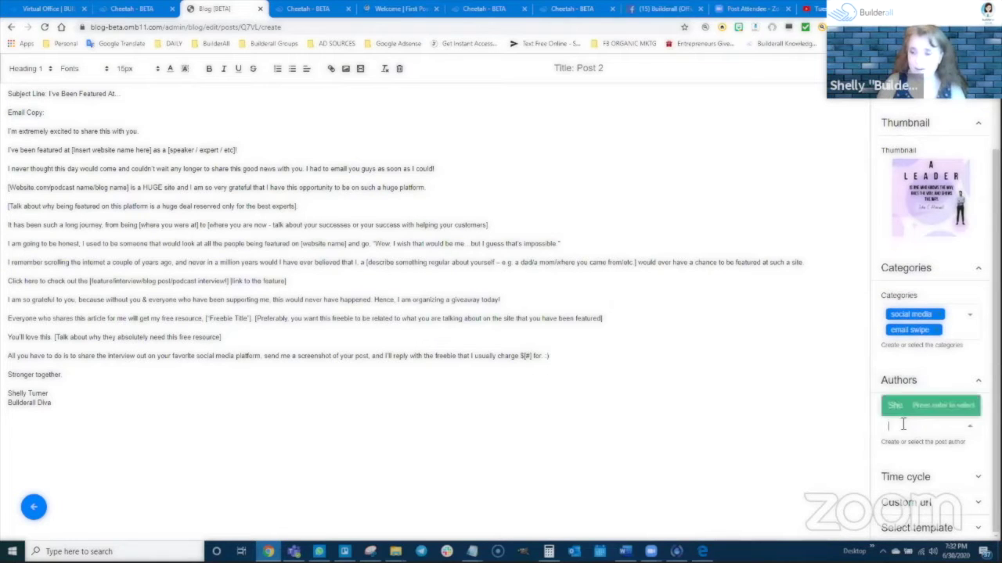
Expand Post 2's time cycle and custom URL settings, save the post and return to the posts list
{"action": "left_click", "coordinate": [950, 478]}
{"action": "scroll", "coordinate": [939, 466], "scroll_direction": "down", "scroll_amount": 1}
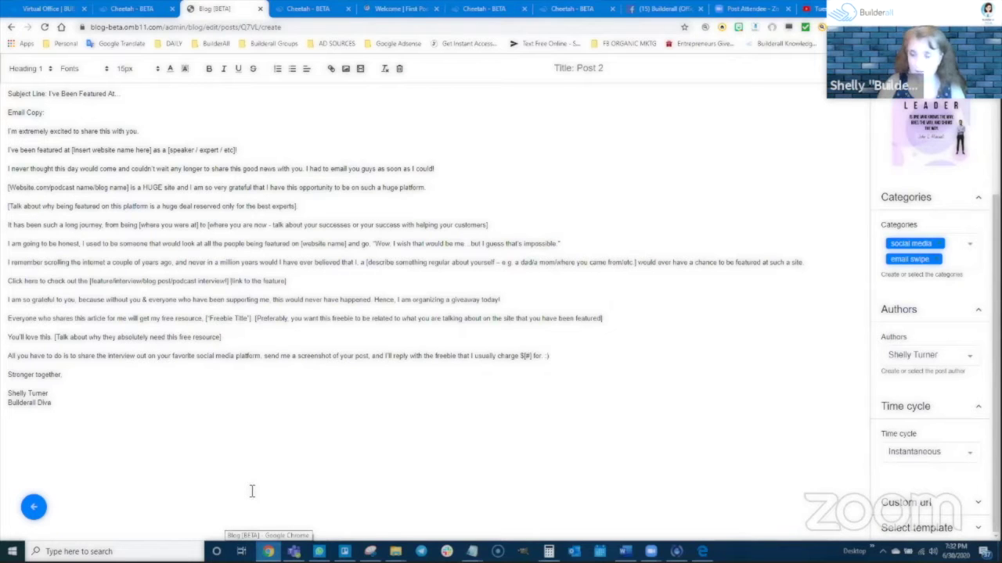
{"action": "left_click", "coordinate": [934, 501]}
{"action": "scroll", "coordinate": [934, 482], "scroll_direction": "down", "scroll_amount": 1}
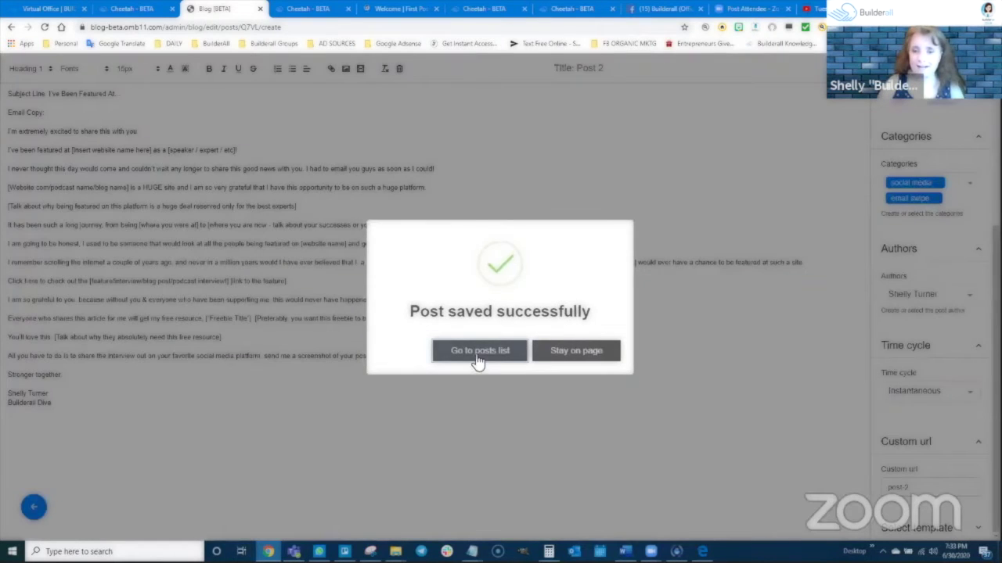
{"action": "left_click", "coordinate": [475, 354]}
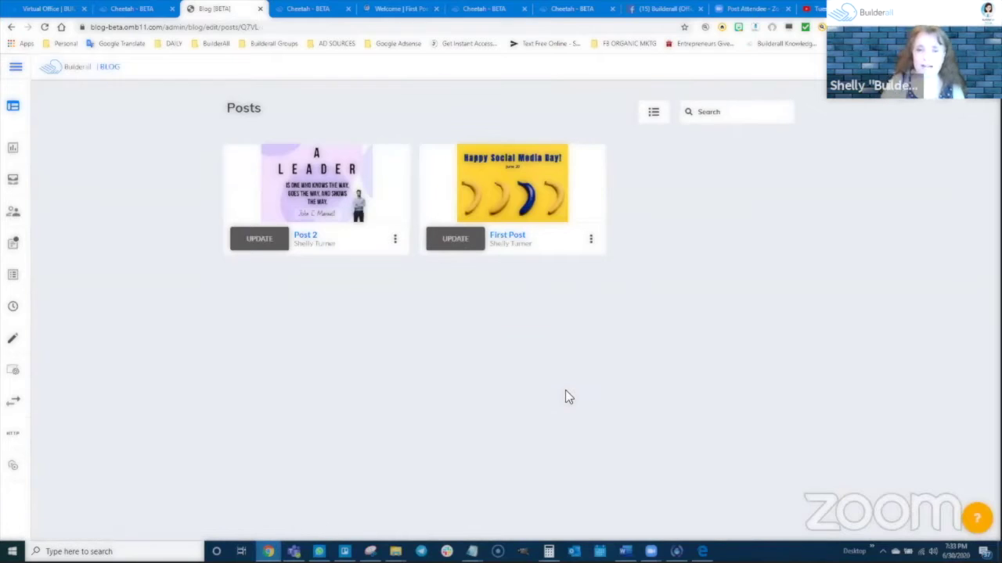
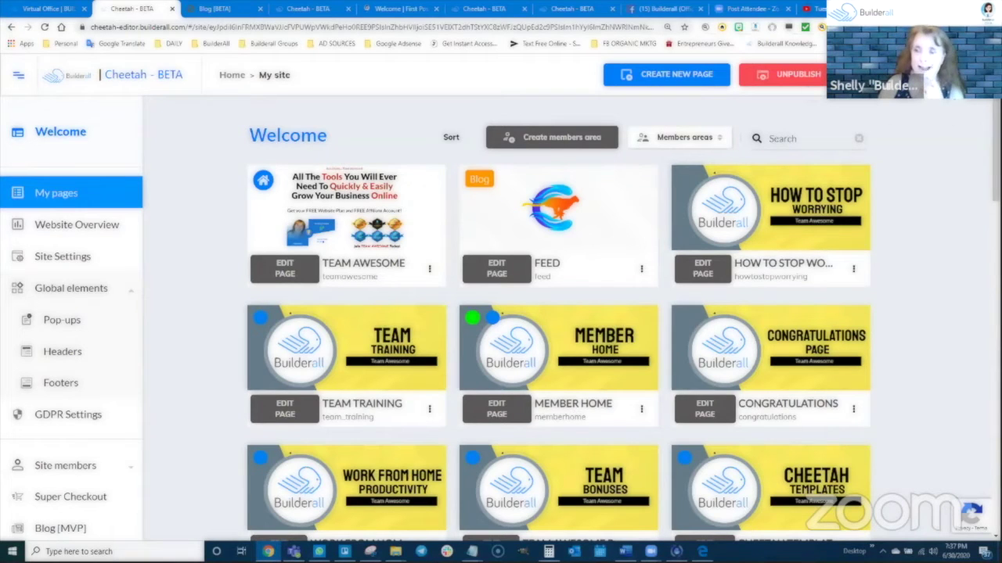
Open the live Testing Blog Elements page from the Cheetah site's page list and look over its content
{"action": "mouse_move", "coordinate": [682, 253]}
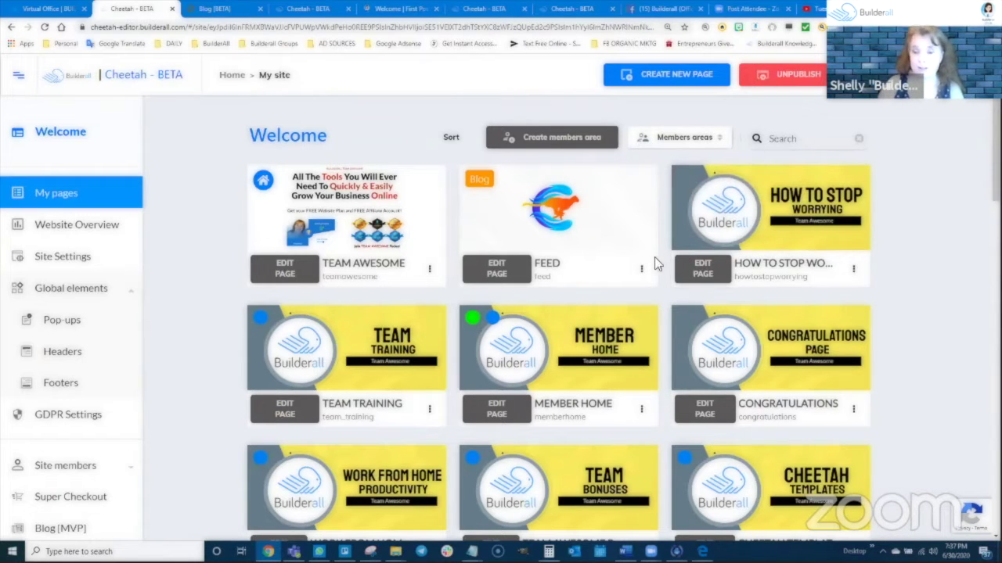
{"action": "scroll", "coordinate": [653, 256], "scroll_direction": "down", "scroll_amount": 1}
{"action": "scroll", "coordinate": [651, 255], "scroll_direction": "down", "scroll_amount": 10}
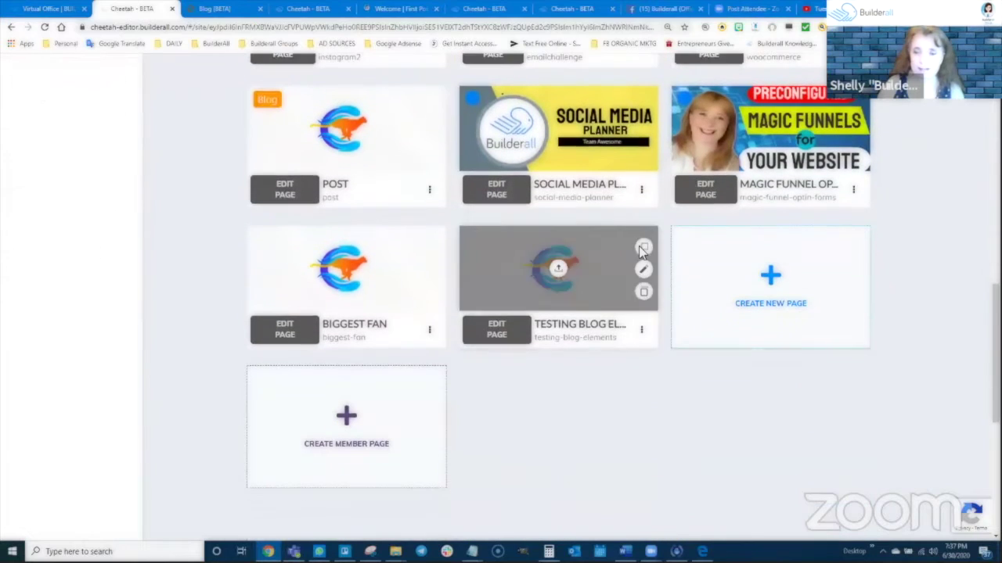
{"action": "left_click", "coordinate": [642, 332]}
{"action": "left_click", "coordinate": [579, 383]}
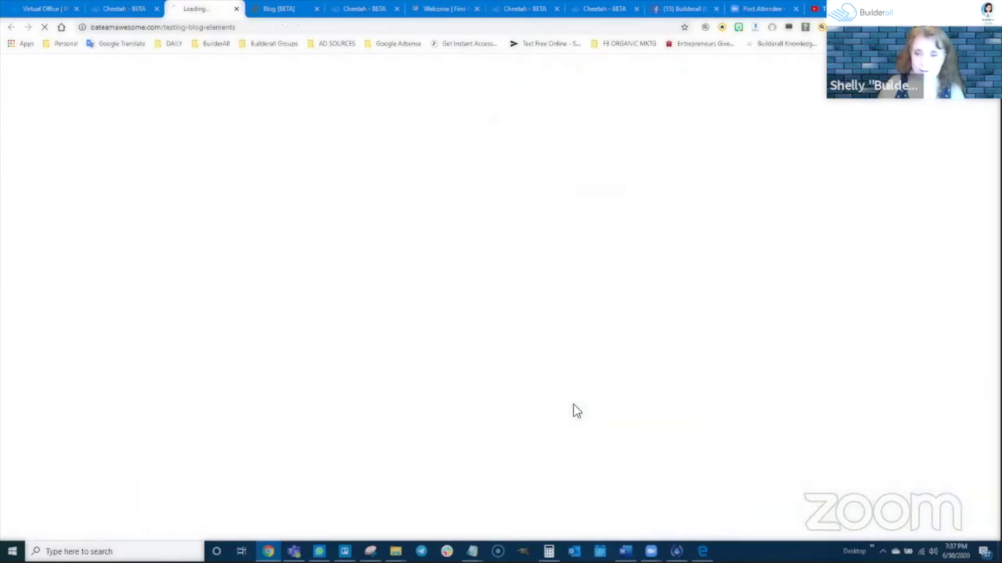
{"action": "scroll", "coordinate": [501, 235], "scroll_direction": "down", "scroll_amount": 2}
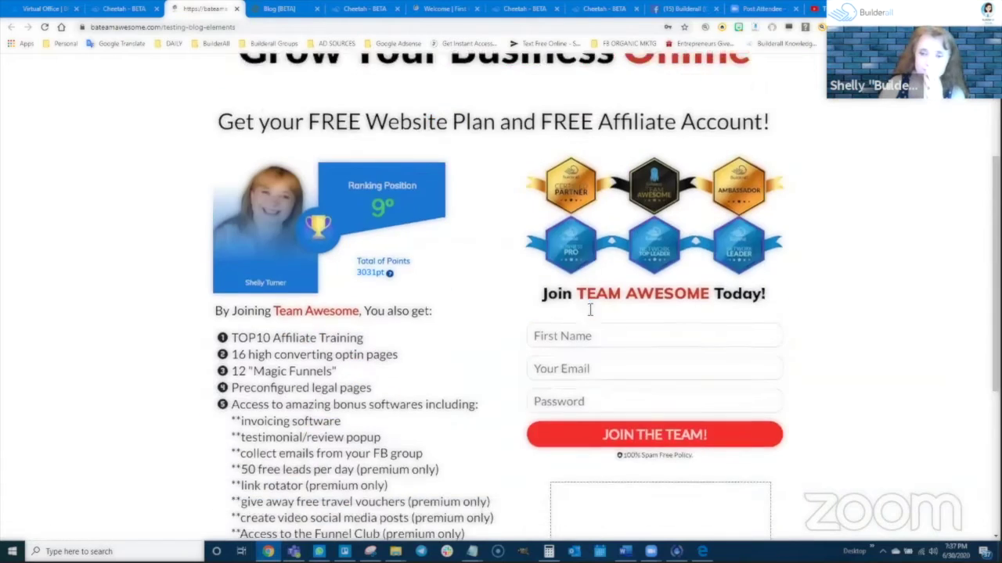
{"action": "scroll", "coordinate": [392, 156], "scroll_direction": "up", "scroll_amount": 2}
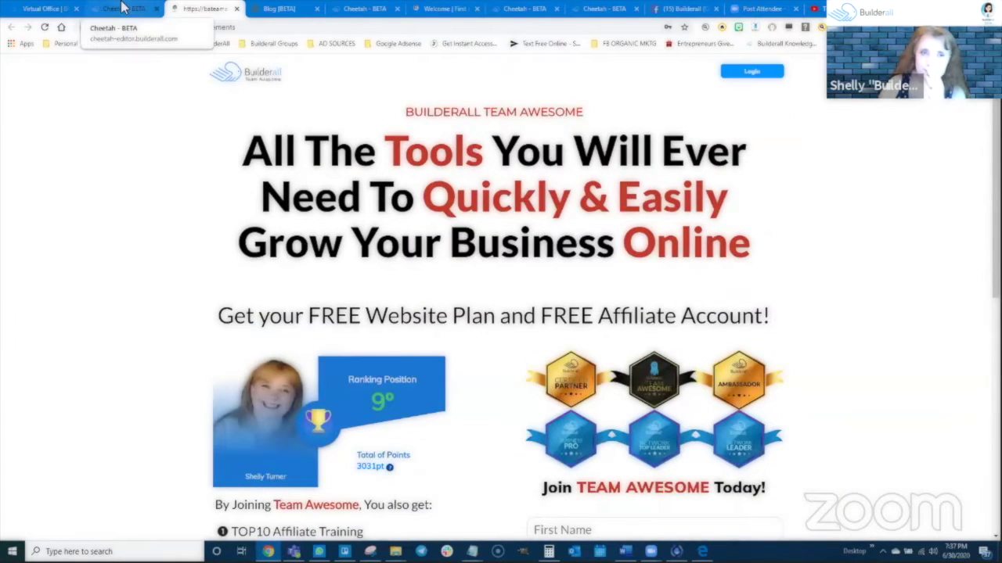
Return to the Testing Blog Elements page in the Cheetah editor
{"action": "left_click", "coordinate": [121, 8]}
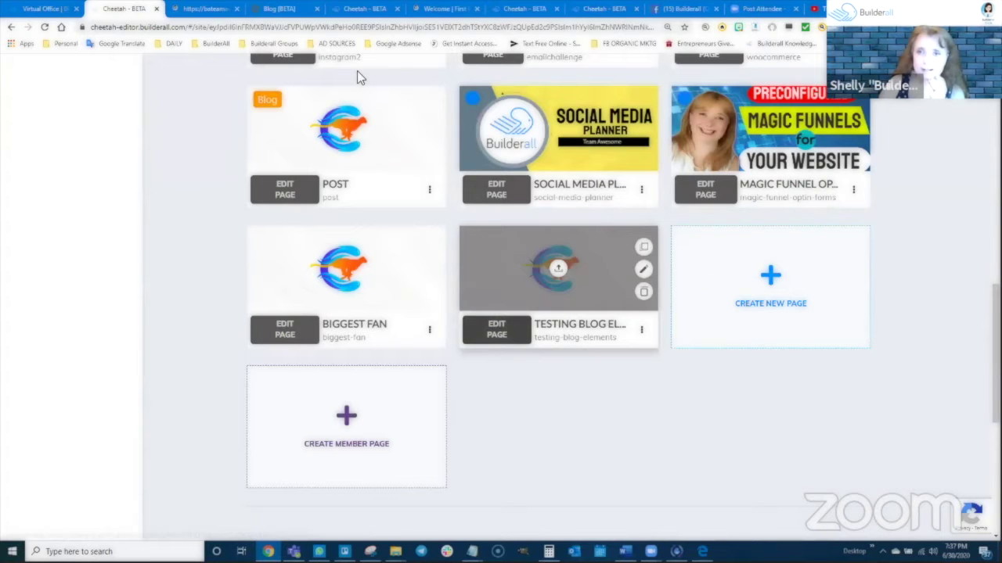
{"action": "left_click", "coordinate": [365, 8]}
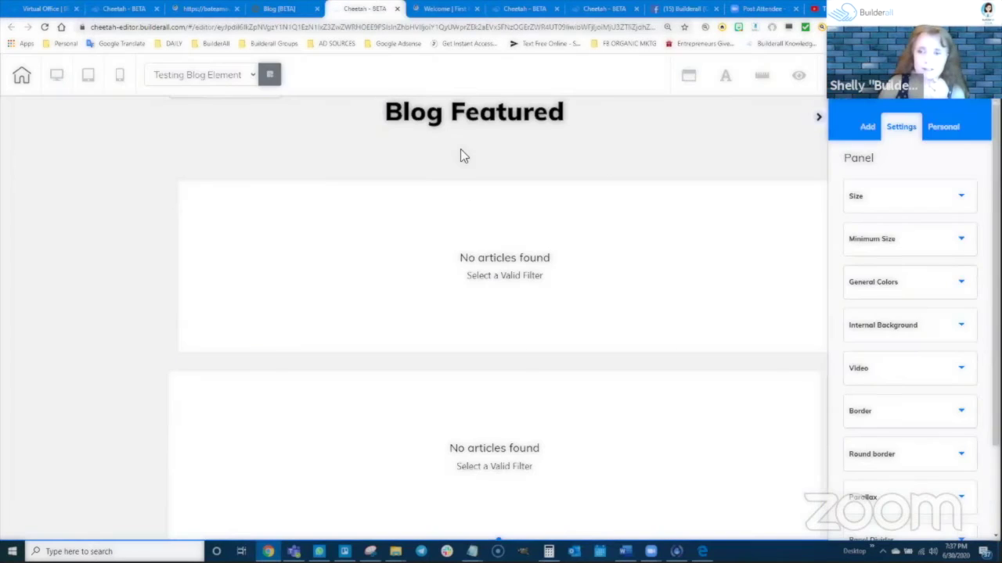
Save and publish the site, and reopen the live Testing Blog Elements page from the site's page list
{"action": "key", "text": "ctrl+s"}
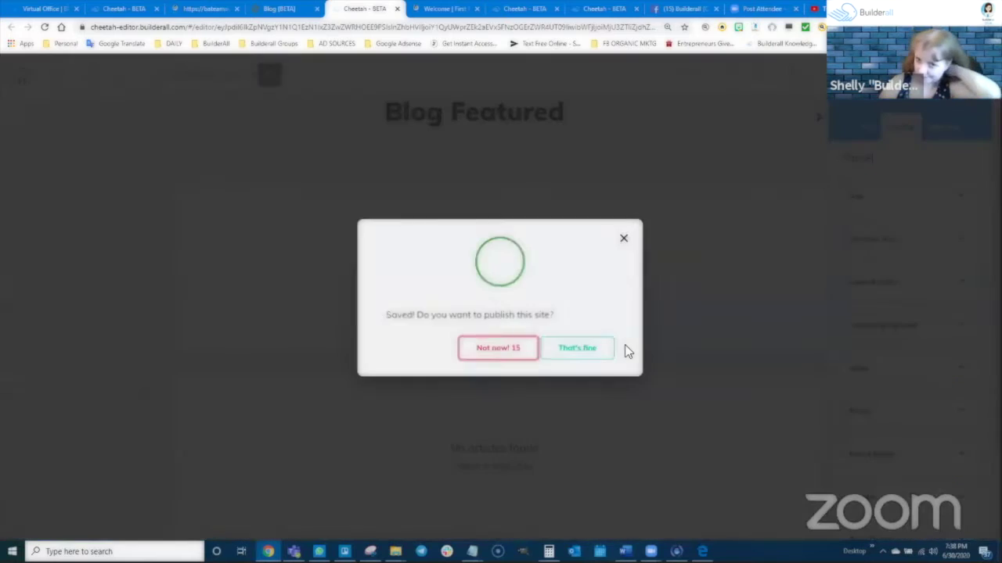
{"action": "left_click", "coordinate": [591, 349]}
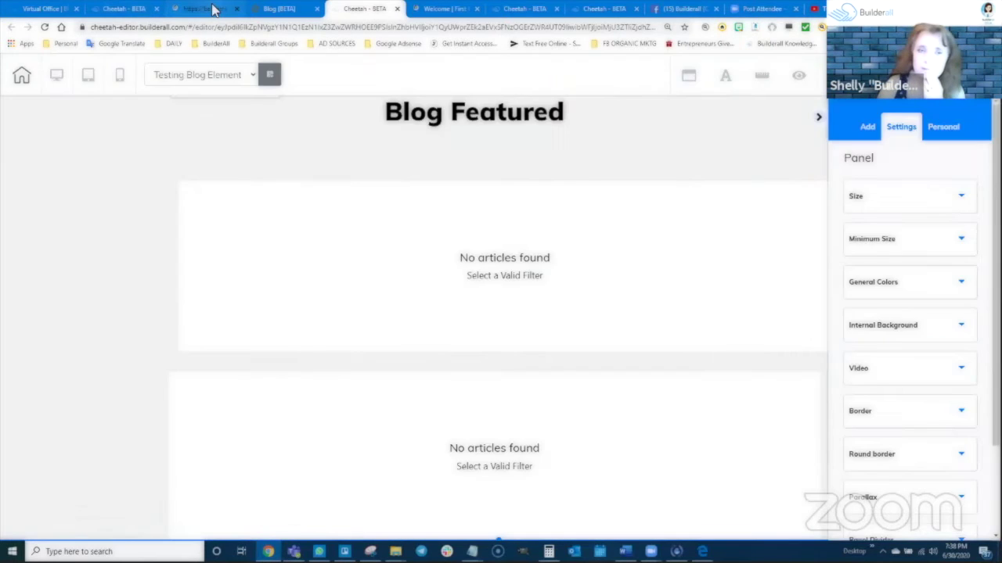
{"action": "left_click", "coordinate": [225, 10]}
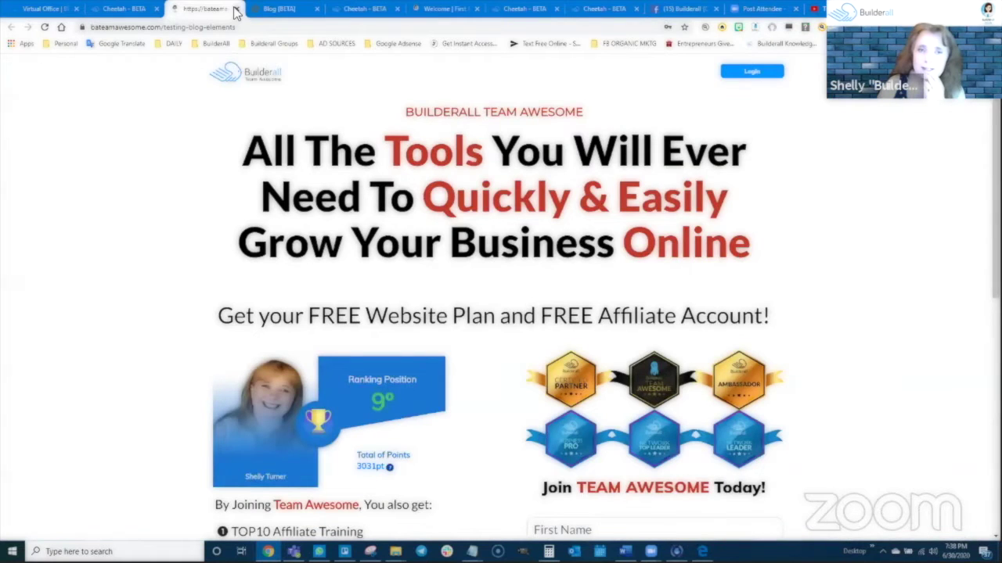
{"action": "key", "text": "ctrl+w"}
{"action": "left_click", "coordinate": [119, 9]}
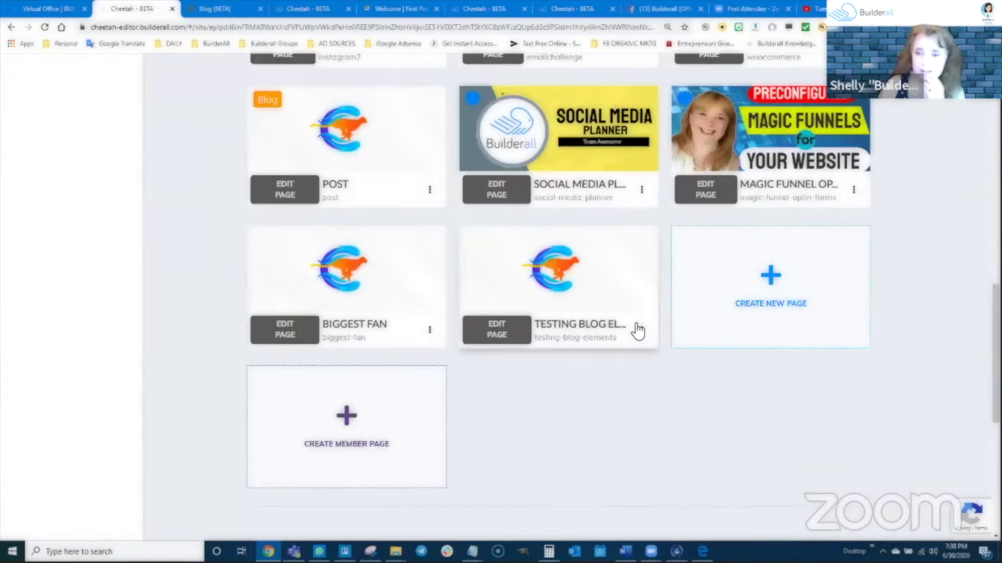
{"action": "left_click", "coordinate": [642, 330]}
{"action": "left_click", "coordinate": [604, 383]}
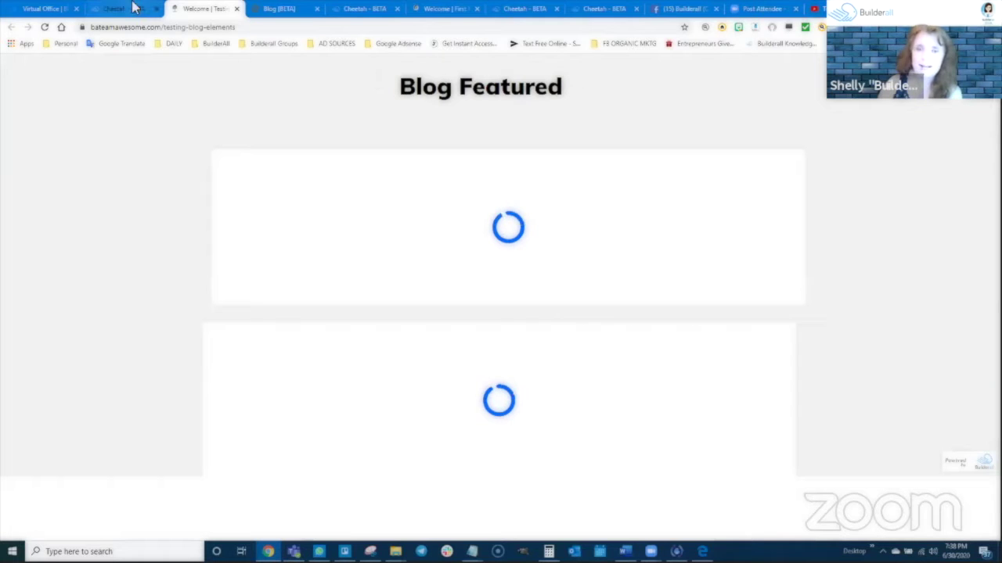
Return to the page editor and set the upper Posts element under Blog Featured to feature First Post
{"action": "left_click", "coordinate": [352, 11]}
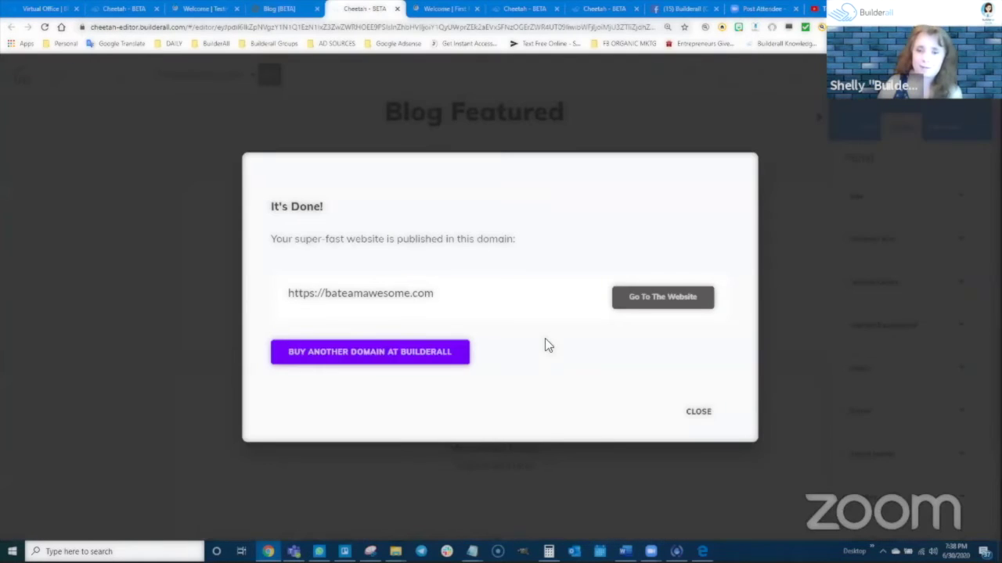
{"action": "left_click", "coordinate": [699, 411]}
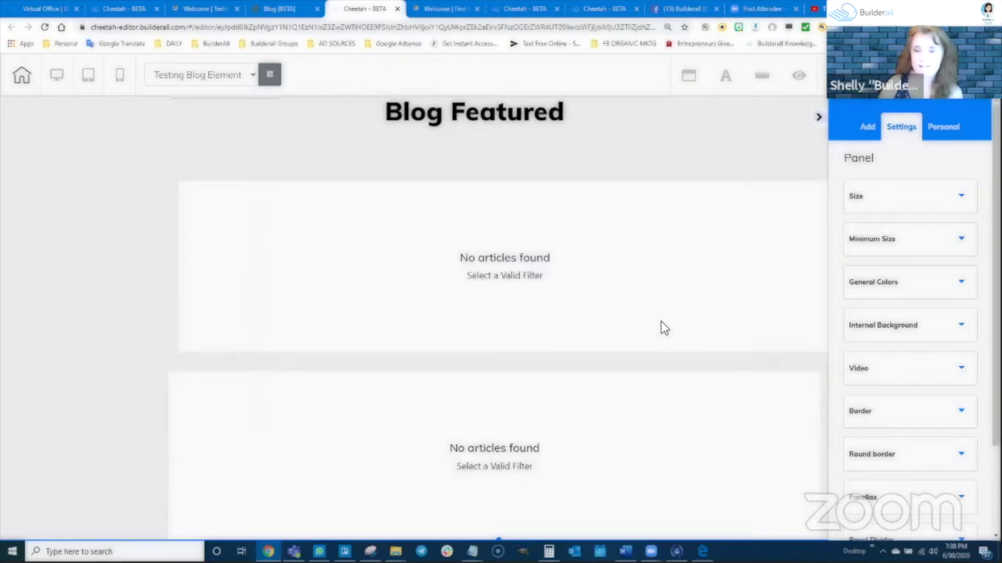
{"action": "left_click", "coordinate": [497, 268]}
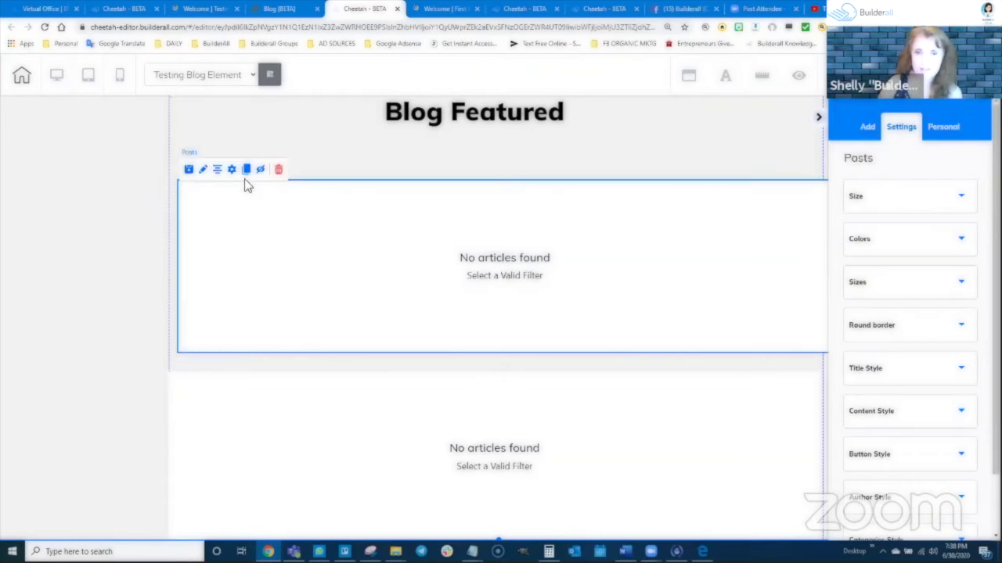
{"action": "double_click", "coordinate": [380, 276]}
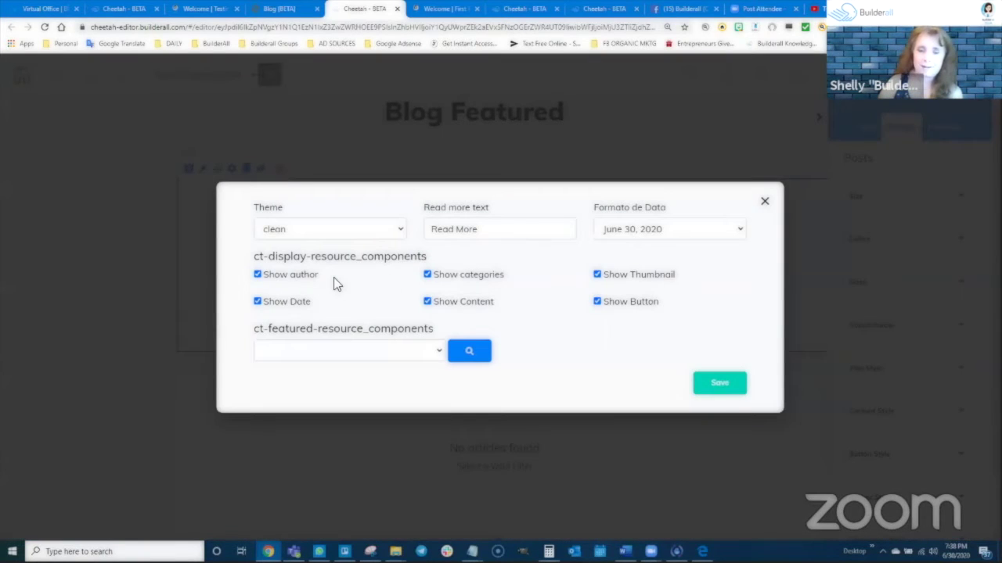
{"action": "left_click", "coordinate": [364, 350]}
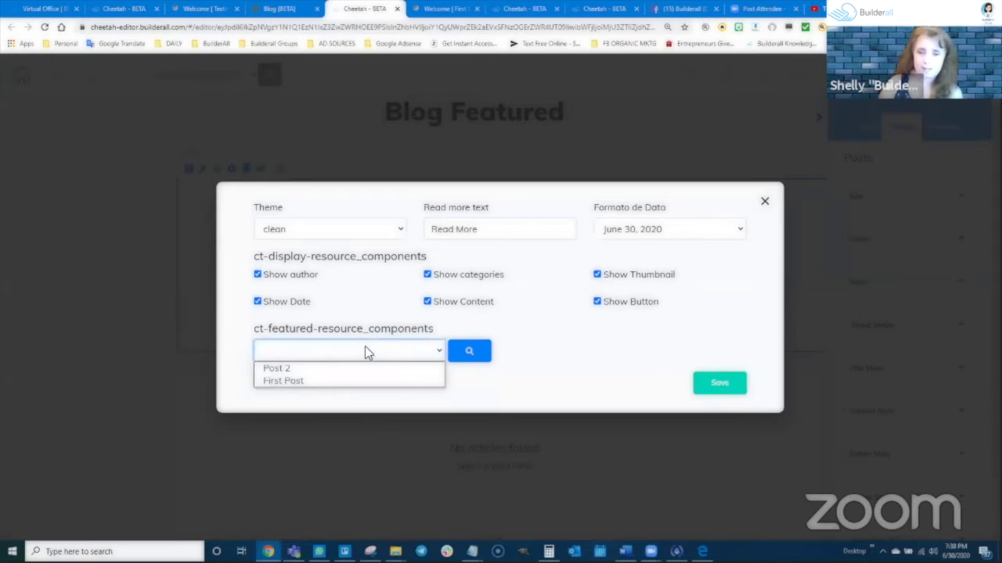
{"action": "left_click", "coordinate": [287, 381]}
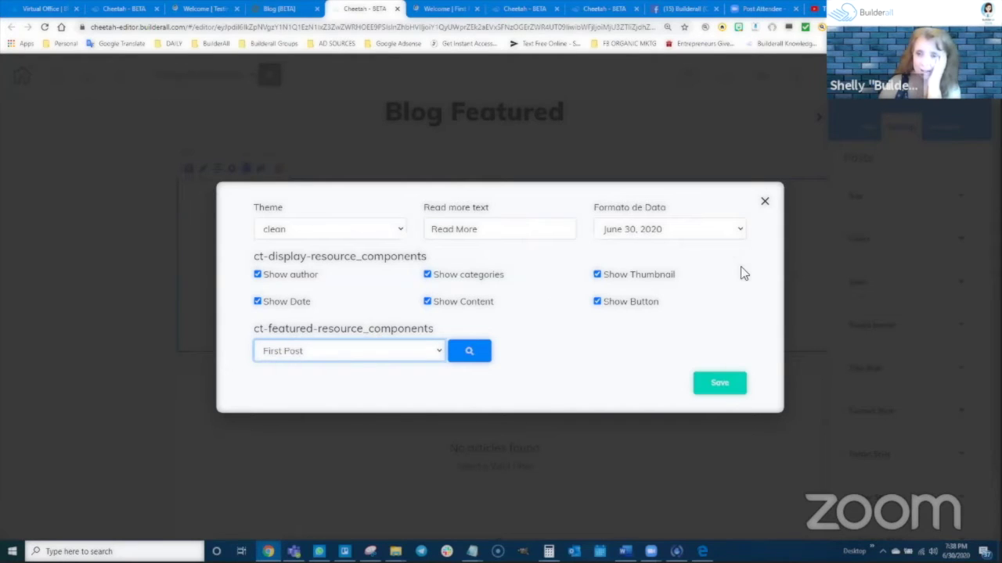
{"action": "left_click", "coordinate": [721, 383]}
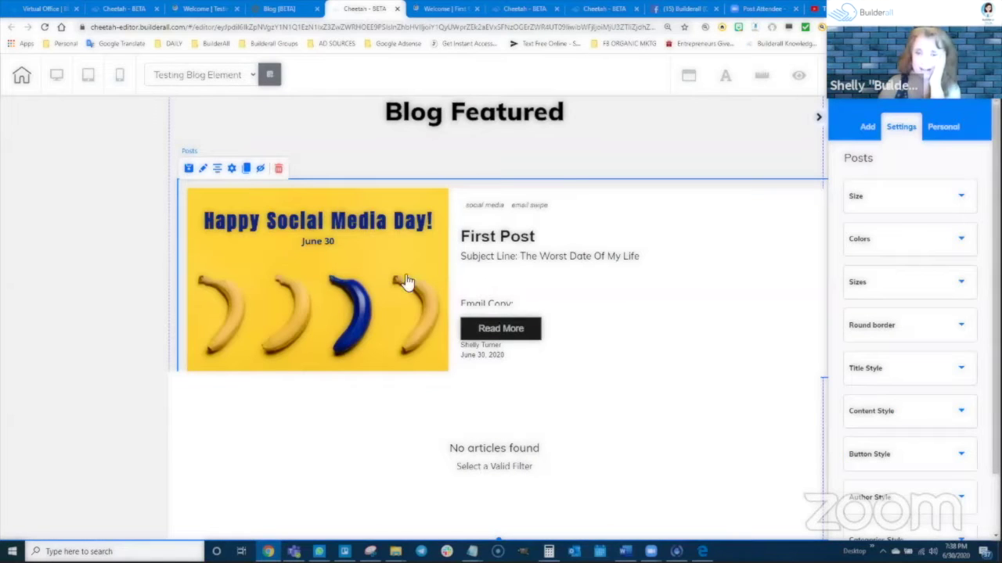
Set the lower Posts element to feature First Post and save its configuration
{"action": "left_click", "coordinate": [246, 366]}
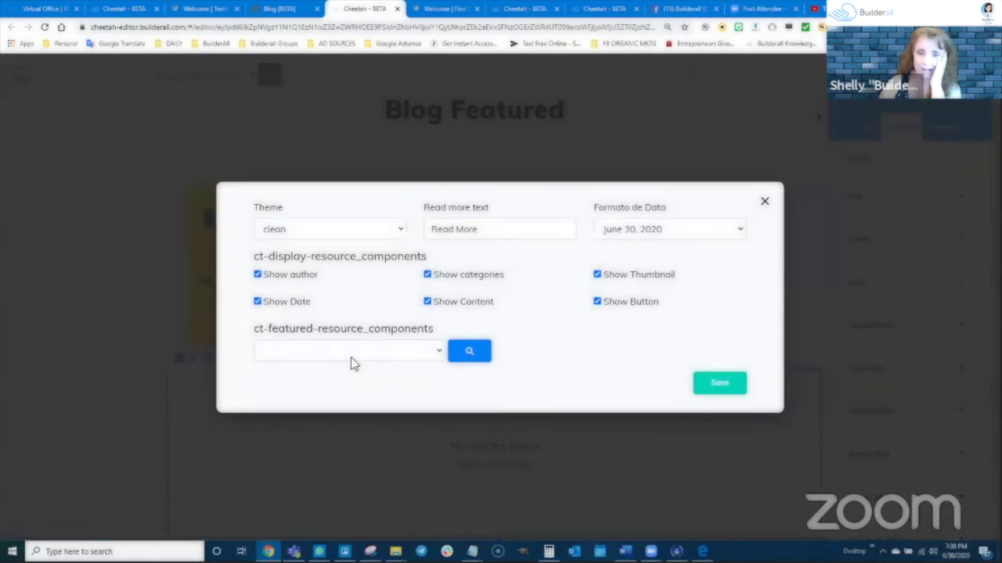
{"action": "left_click", "coordinate": [349, 354]}
{"action": "left_click", "coordinate": [334, 382]}
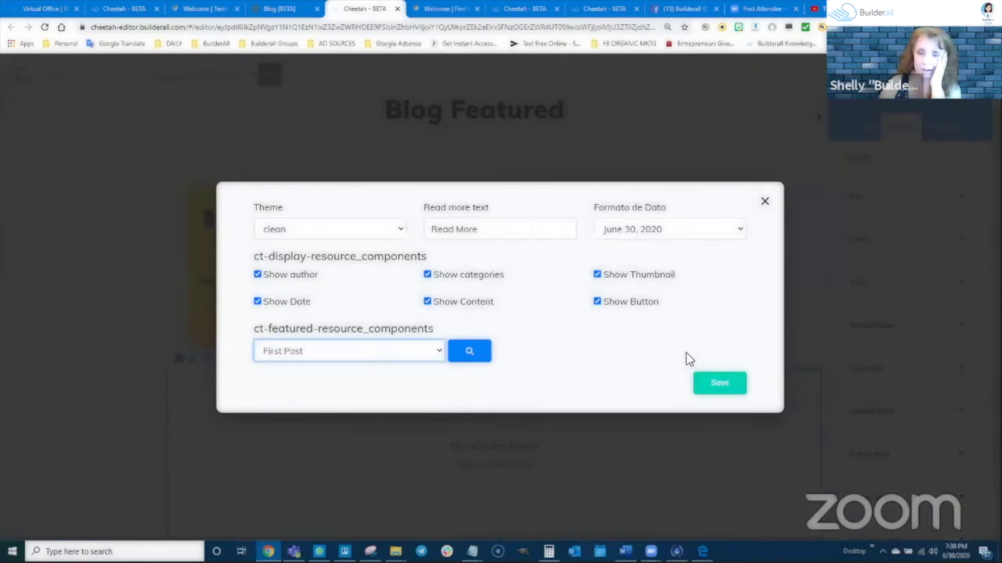
{"action": "left_click", "coordinate": [714, 385]}
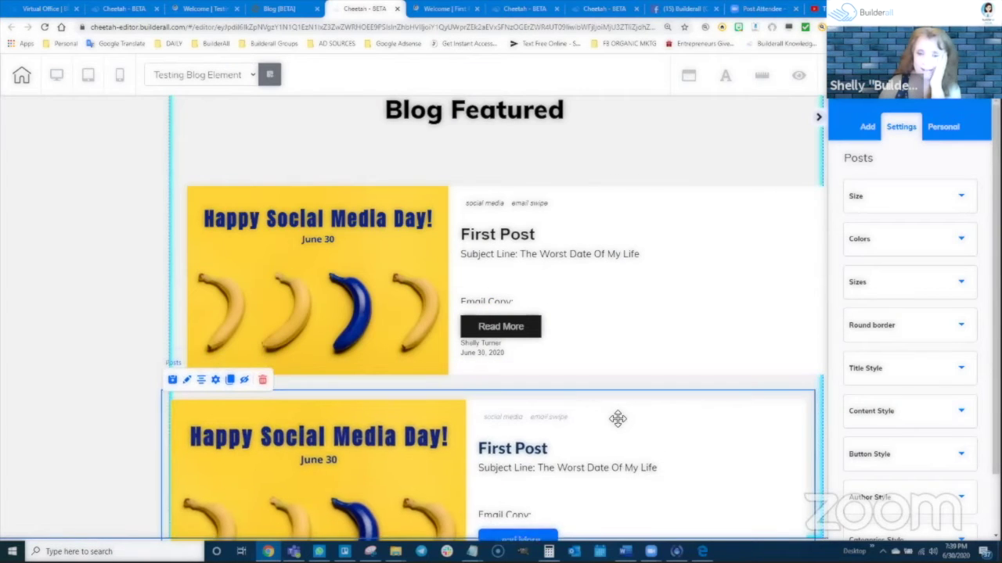
Save and publish the updated page, and refresh the live Testing Blog Elements page
{"action": "scroll", "coordinate": [618, 416], "scroll_direction": "down", "scroll_amount": 1}
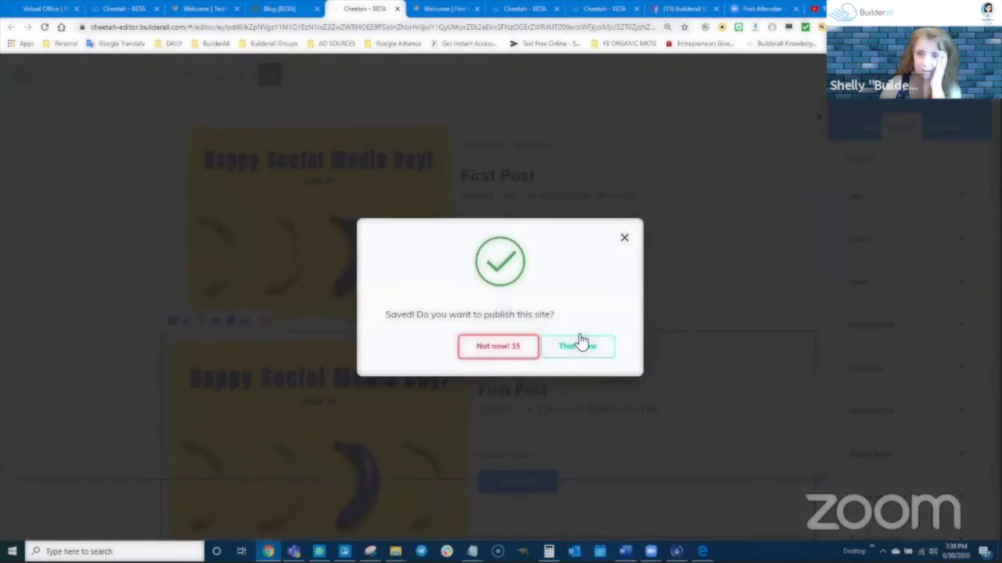
{"action": "left_click", "coordinate": [577, 345]}
{"action": "left_click", "coordinate": [206, 9]}
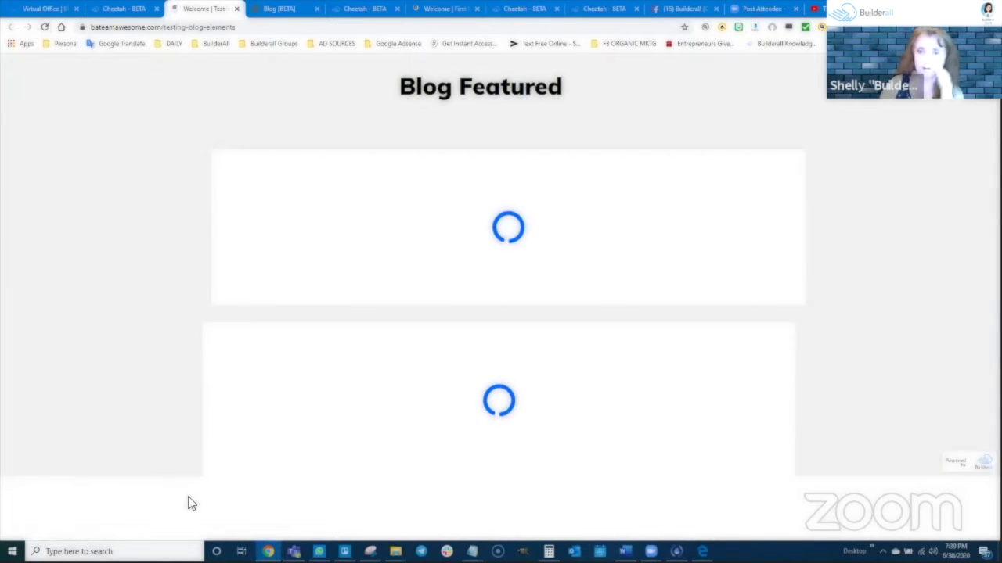
{"action": "left_click", "coordinate": [45, 28]}
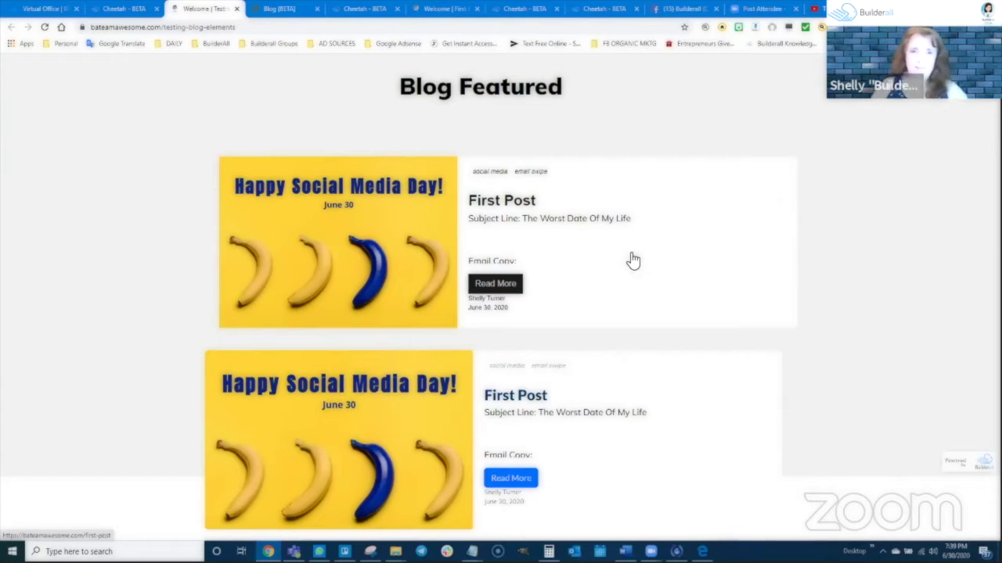
Return to the page editor and look through the upper Posts element's size, color and round border settings
{"action": "left_click", "coordinate": [364, 8]}
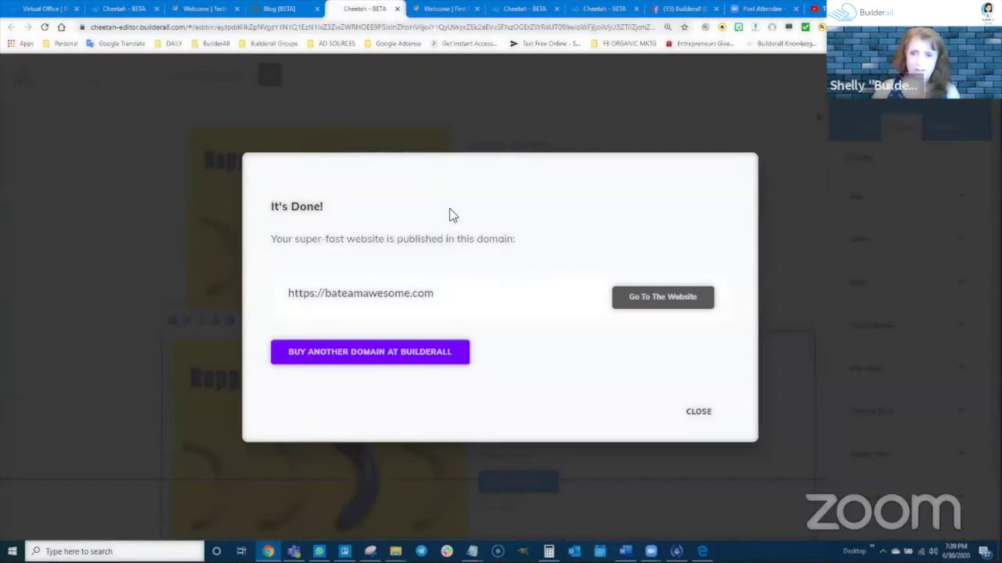
{"action": "left_click", "coordinate": [702, 412]}
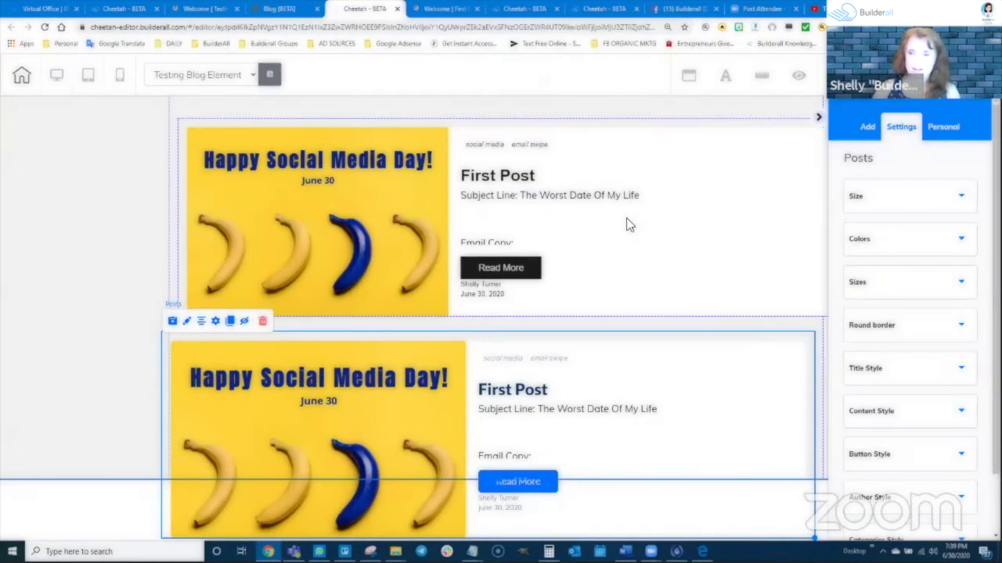
{"action": "left_click", "coordinate": [629, 223]}
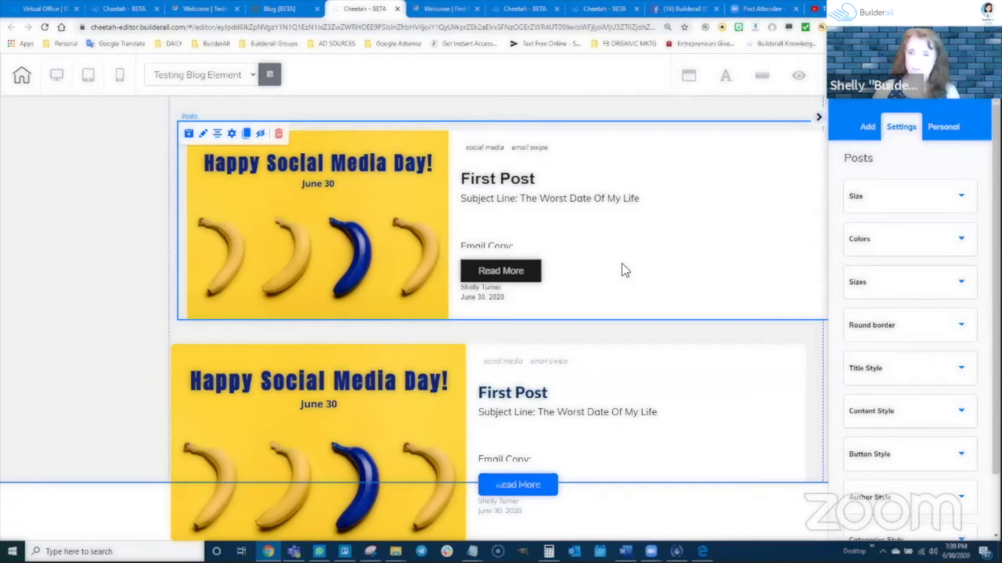
{"action": "left_click", "coordinate": [907, 196]}
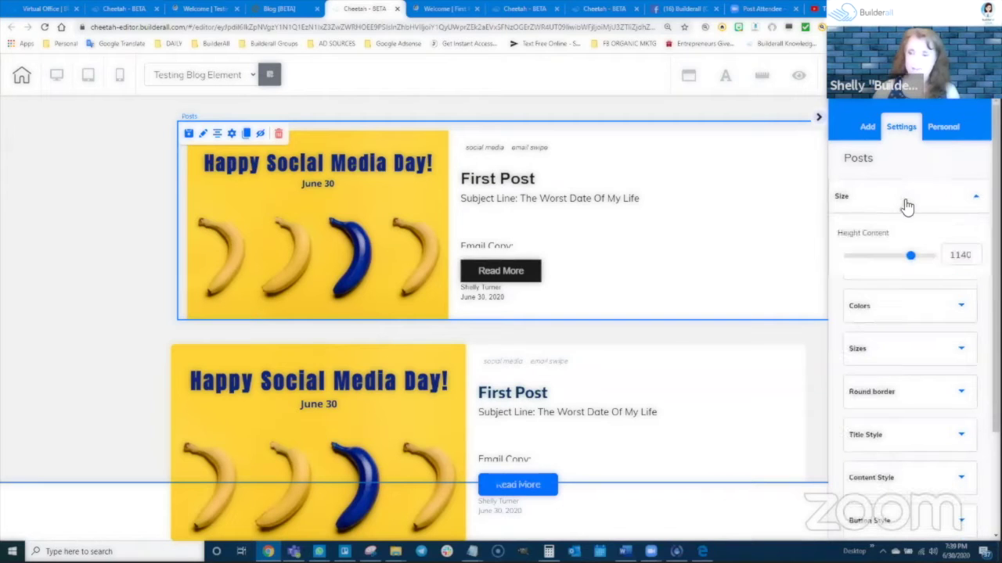
{"action": "left_click", "coordinate": [906, 205]}
{"action": "left_click", "coordinate": [892, 242]}
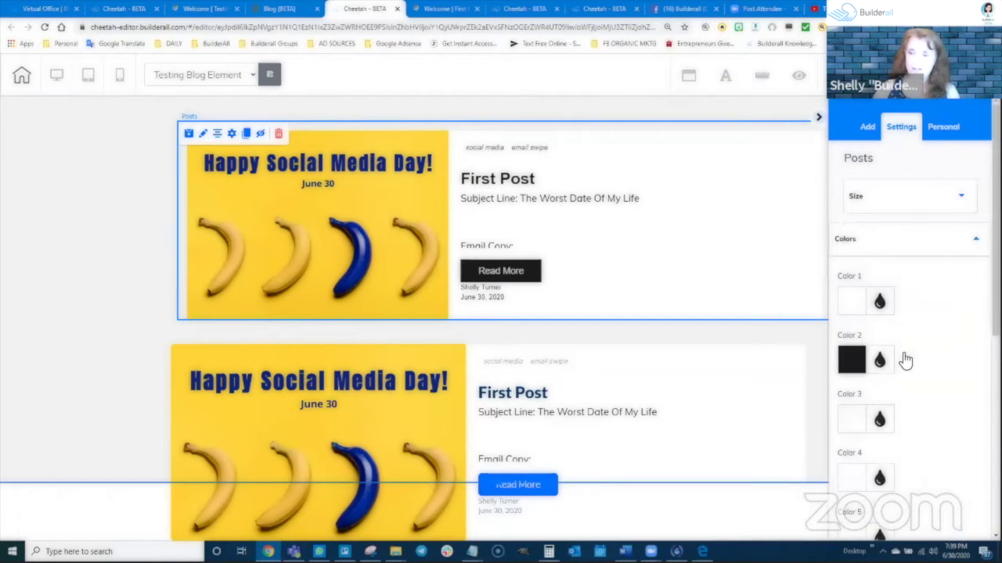
{"action": "scroll", "coordinate": [905, 360], "scroll_direction": "down", "scroll_amount": 2}
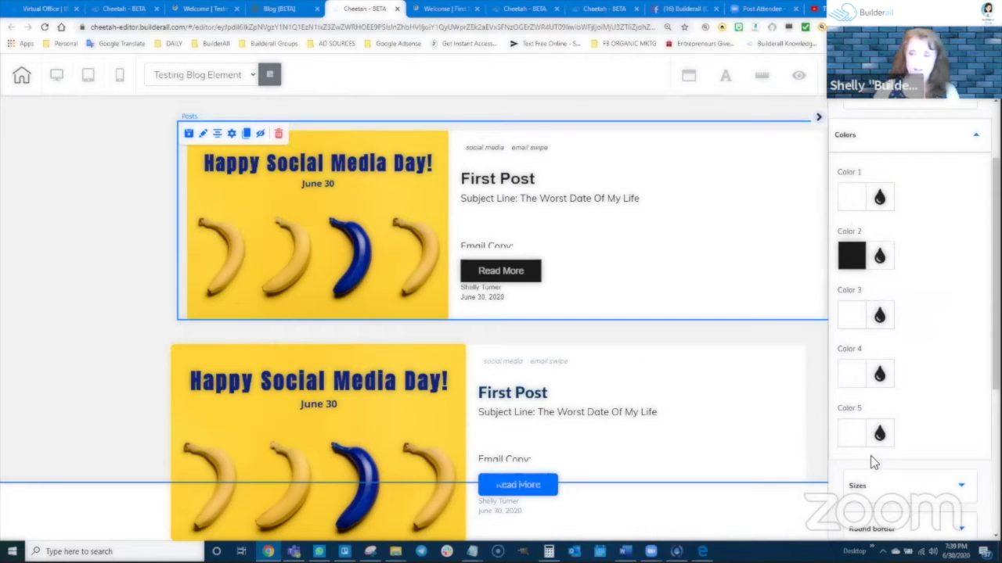
{"action": "scroll", "coordinate": [890, 233], "scroll_direction": "up", "scroll_amount": 2}
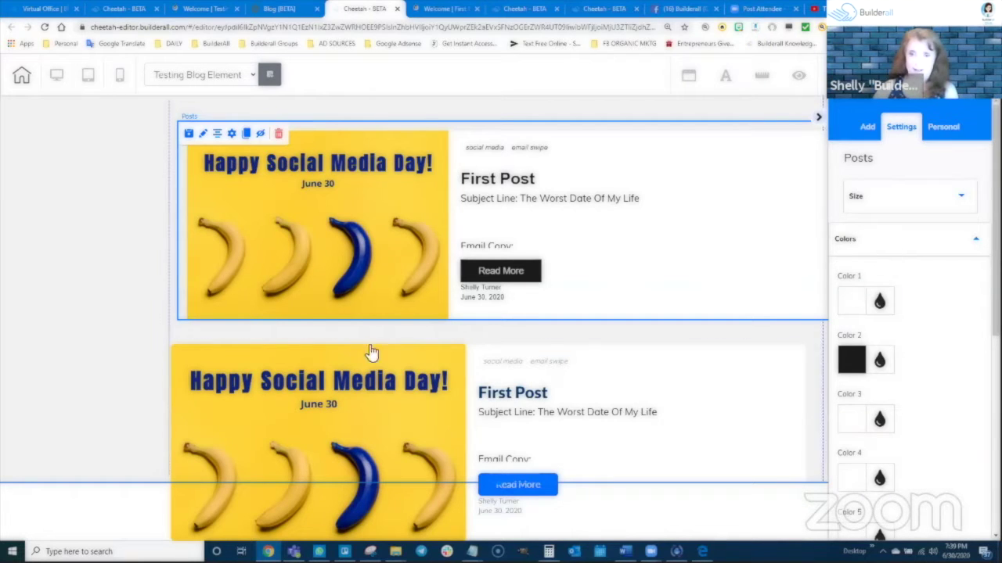
{"action": "left_click", "coordinate": [920, 251]}
{"action": "scroll", "coordinate": [900, 258], "scroll_direction": "down", "scroll_amount": 1}
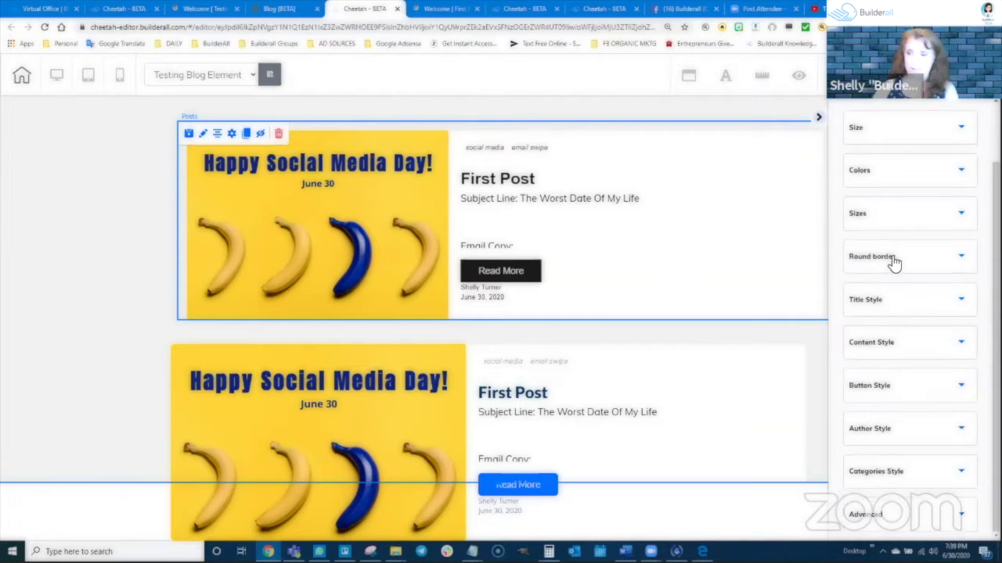
{"action": "left_click", "coordinate": [894, 258]}
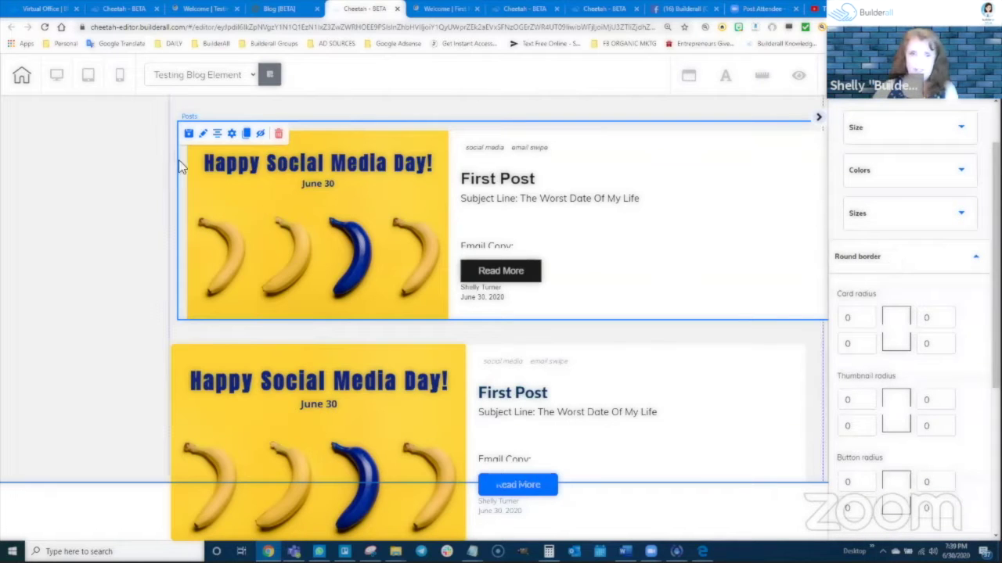
{"action": "left_click", "coordinate": [836, 265]}
Examine the upper Posts element's title, content and button style settings, including the text decoration options
{"action": "left_click", "coordinate": [882, 301]}
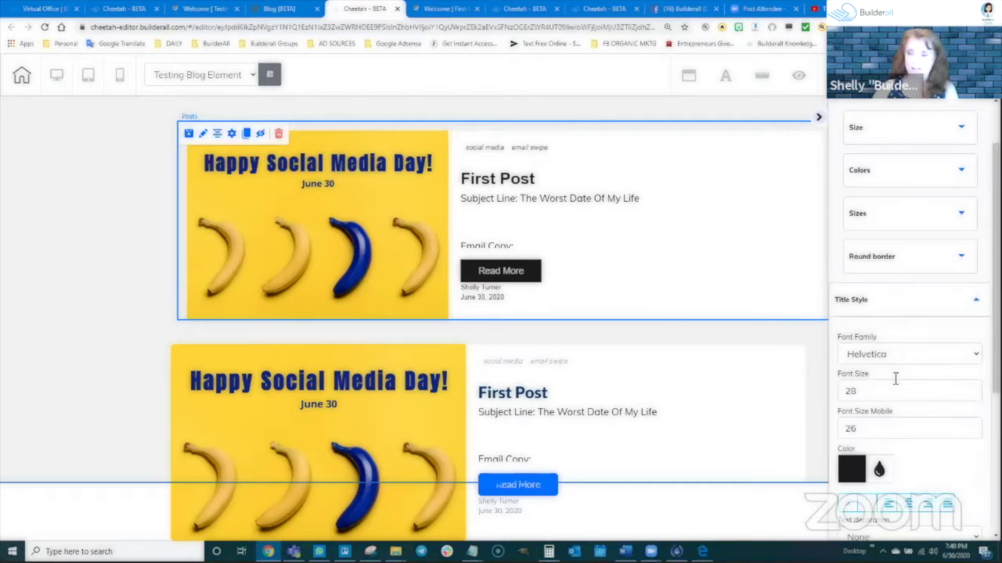
{"action": "scroll", "coordinate": [895, 378], "scroll_direction": "down", "scroll_amount": 2}
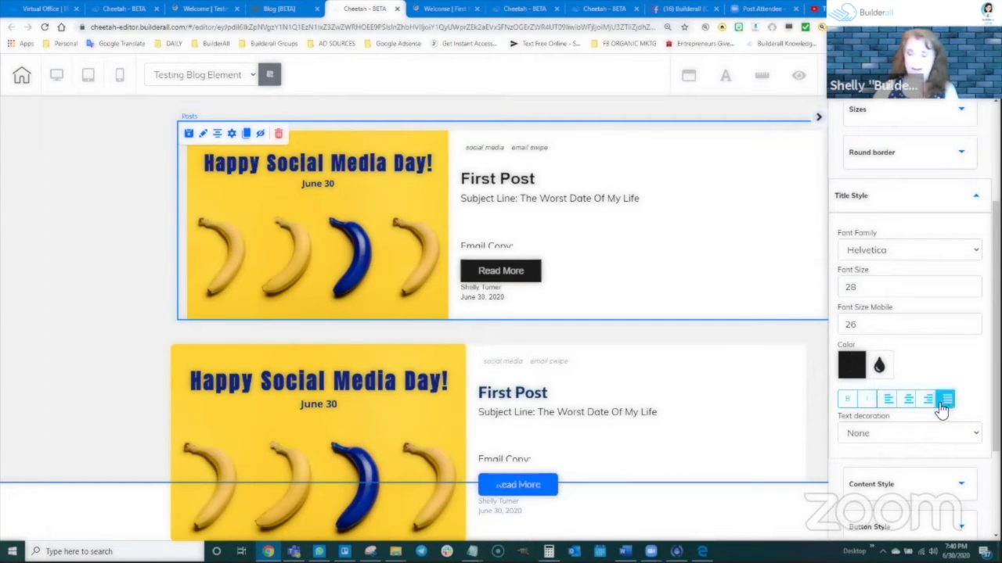
{"action": "left_click", "coordinate": [887, 437]}
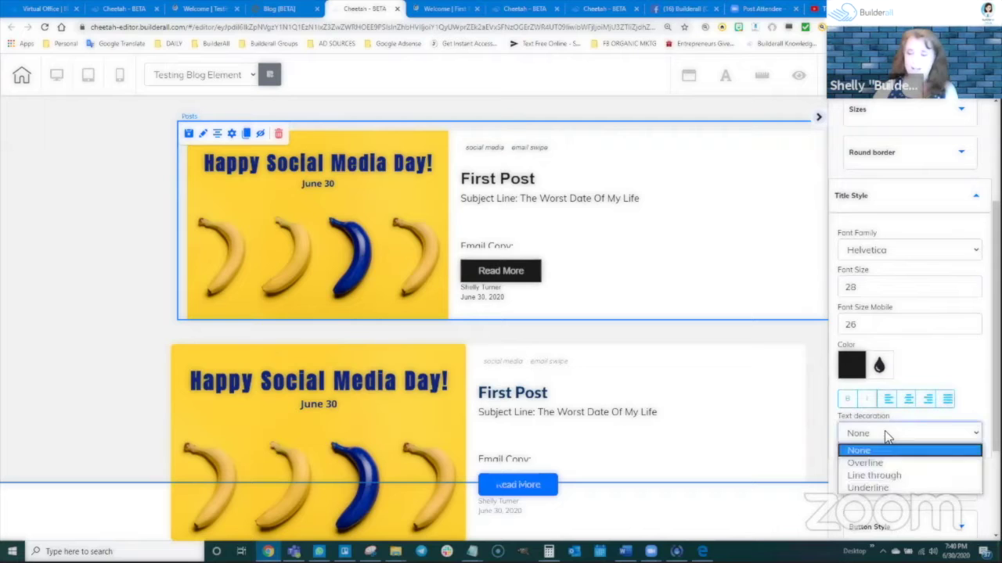
{"action": "left_click", "coordinate": [948, 373]}
{"action": "scroll", "coordinate": [908, 368], "scroll_direction": "down", "scroll_amount": 1}
{"action": "left_click", "coordinate": [900, 364]}
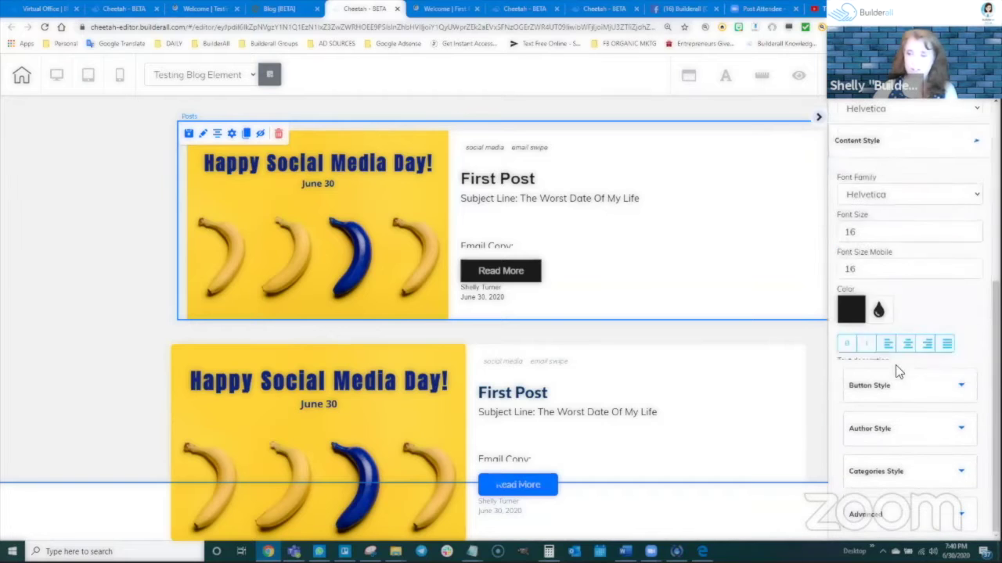
{"action": "scroll", "coordinate": [886, 321], "scroll_direction": "up", "scroll_amount": 1}
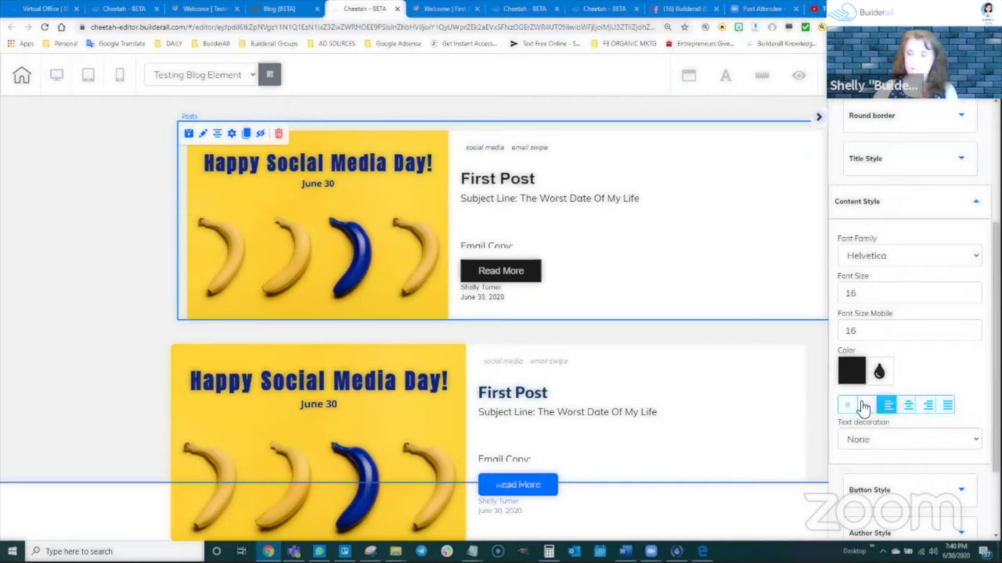
{"action": "scroll", "coordinate": [900, 399], "scroll_direction": "down", "scroll_amount": 2}
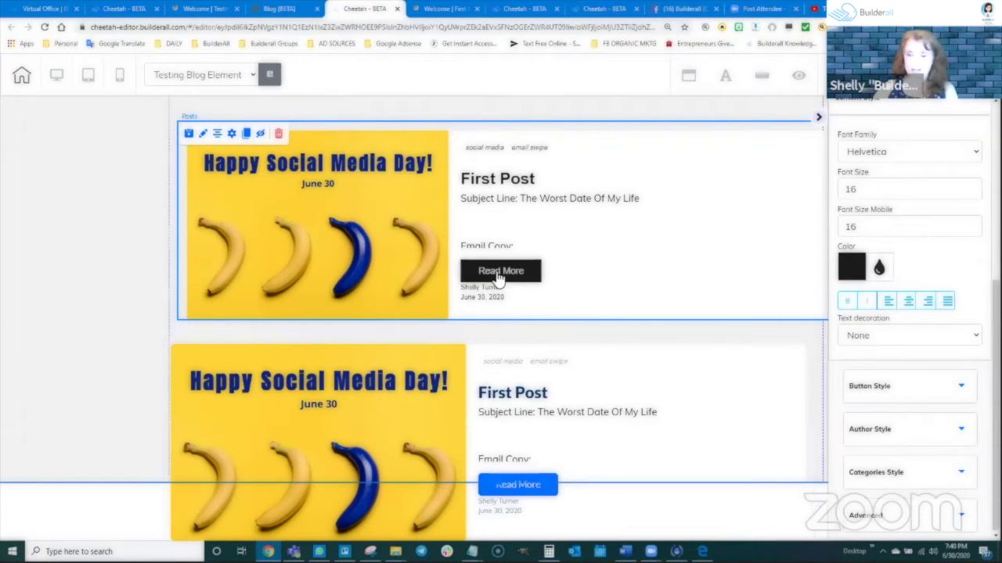
{"action": "left_click", "coordinate": [914, 389]}
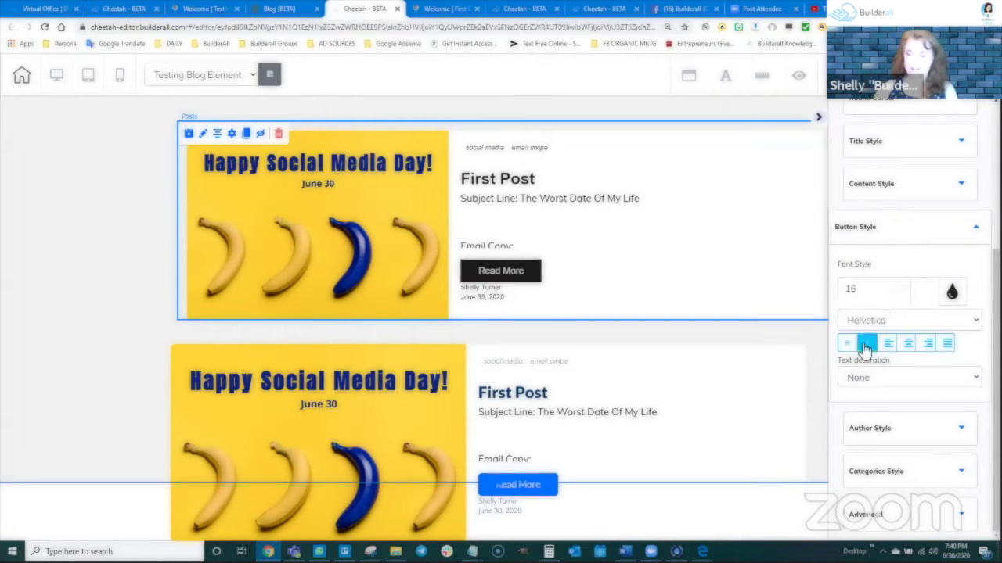
{"action": "left_click", "coordinate": [945, 343]}
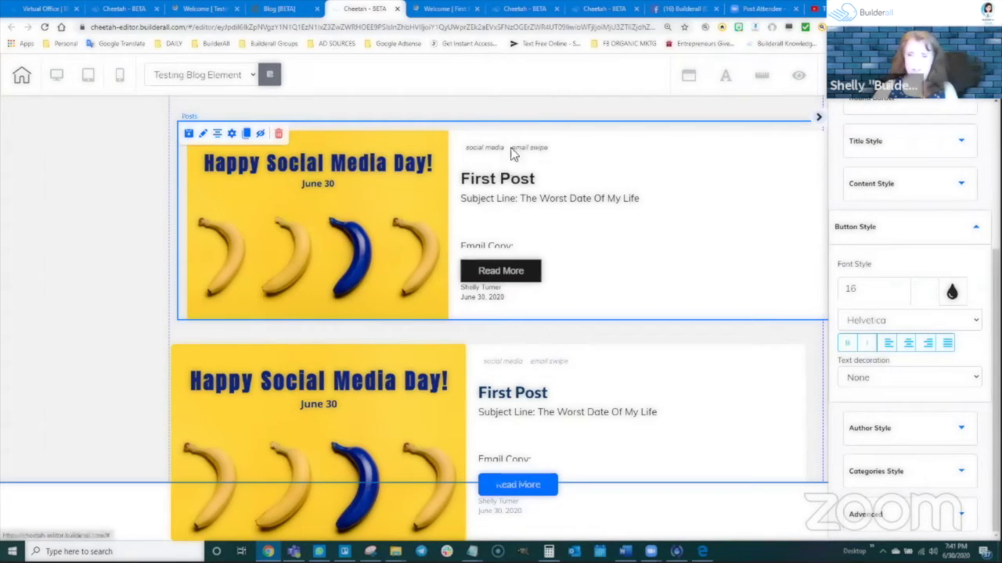
Reposition the lower Posts element beneath the upper one and extend the panel's lower edge to enclose it
{"action": "left_click", "coordinate": [915, 521]}
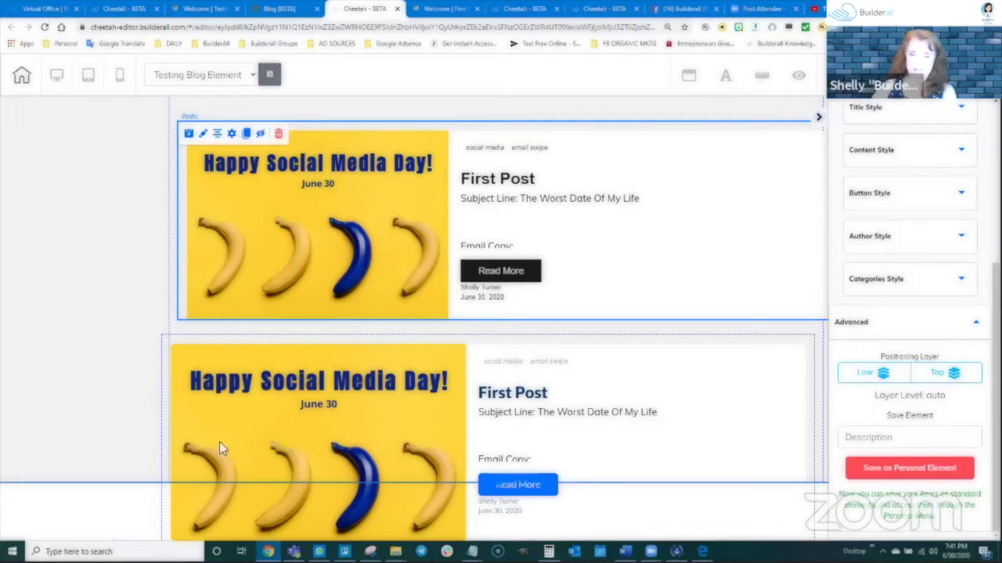
{"action": "left_click", "coordinate": [144, 375]}
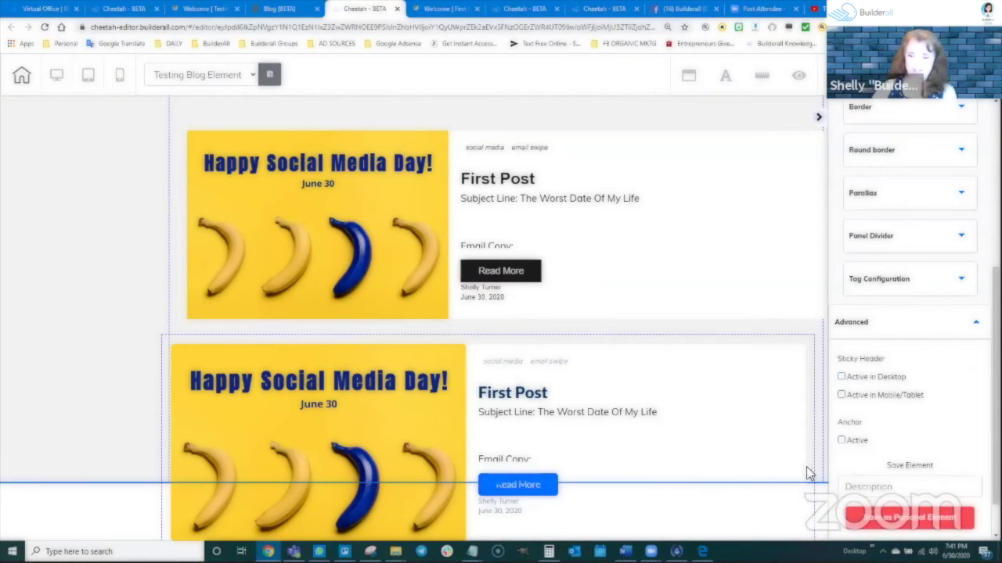
{"action": "left_click_drag", "start_coordinate": [605, 417], "coordinate": [600, 254]}
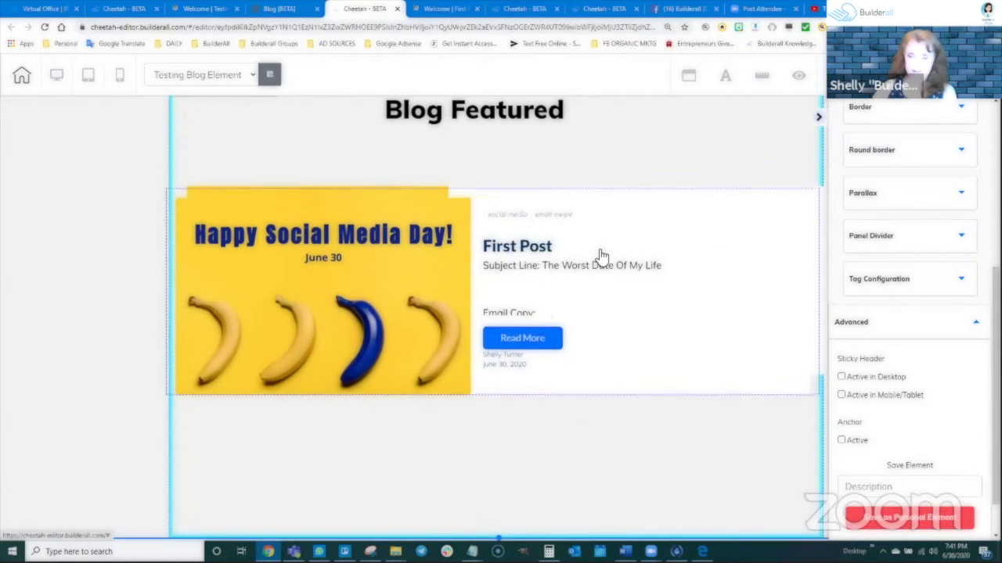
{"action": "left_click", "coordinate": [589, 464]}
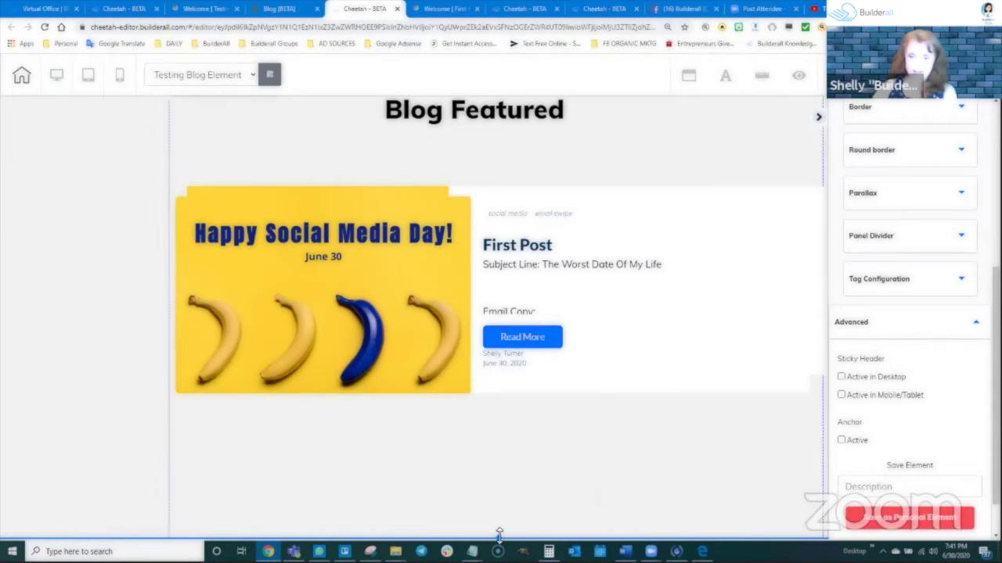
{"action": "left_click_drag", "start_coordinate": [565, 218], "coordinate": [587, 368]}
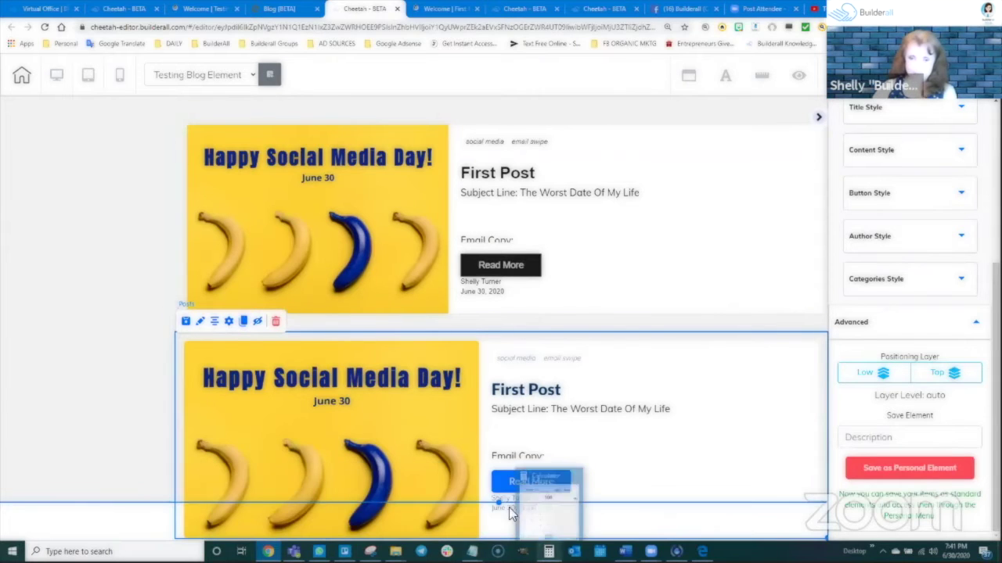
{"action": "left_click_drag", "start_coordinate": [498, 503], "coordinate": [498, 549]}
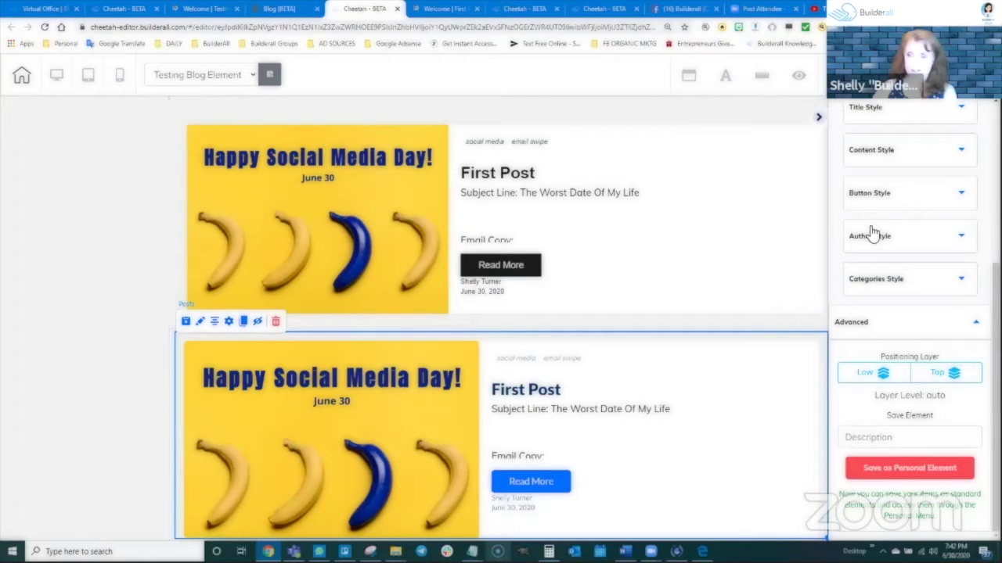
Try a content height of 264 on the lower Posts element, and settle on 149
{"action": "scroll", "coordinate": [883, 211], "scroll_direction": "up", "scroll_amount": 5}
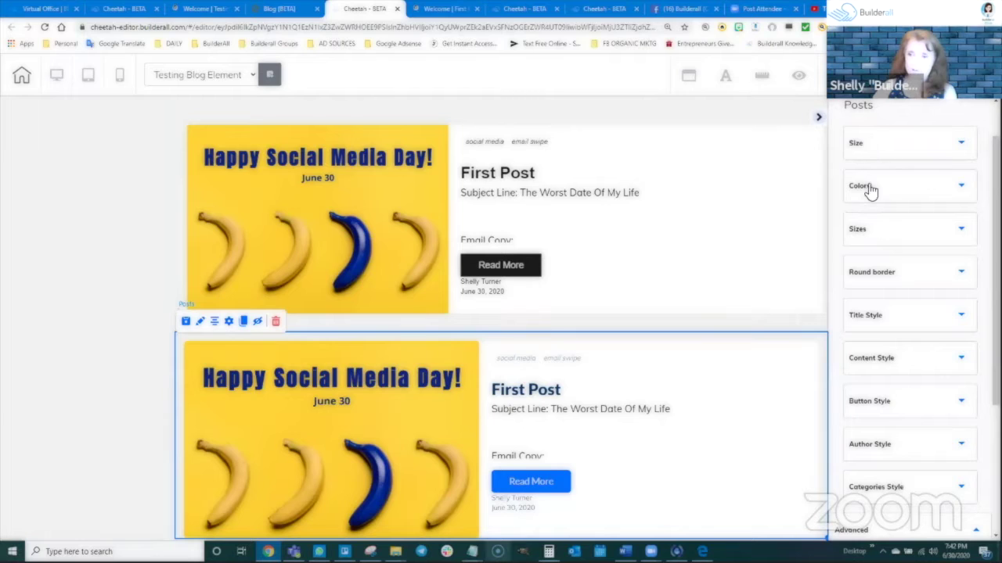
{"action": "left_click", "coordinate": [861, 229]}
{"action": "scroll", "coordinate": [886, 371], "scroll_direction": "down", "scroll_amount": 2}
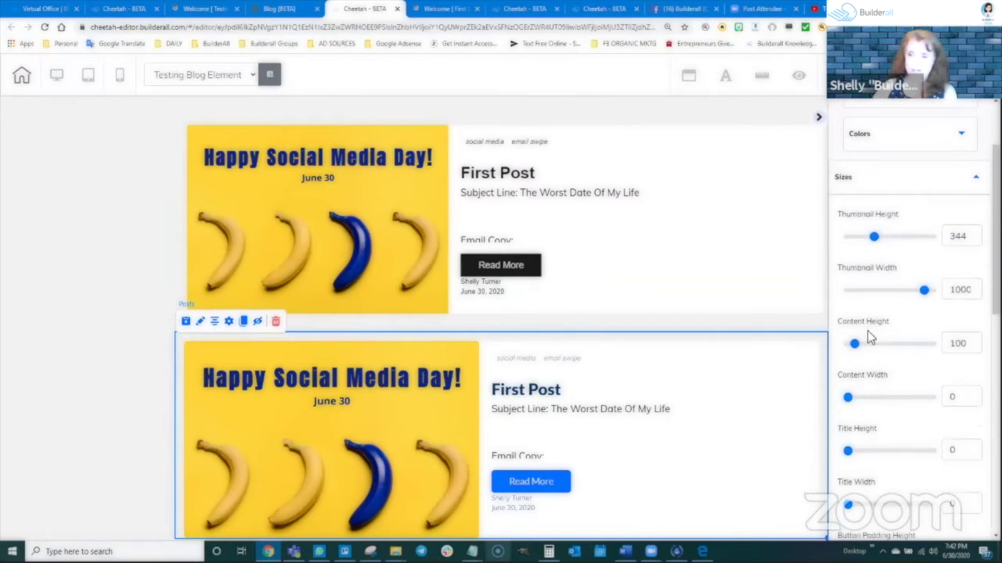
{"action": "left_click_drag", "start_coordinate": [856, 350], "coordinate": [866, 346]}
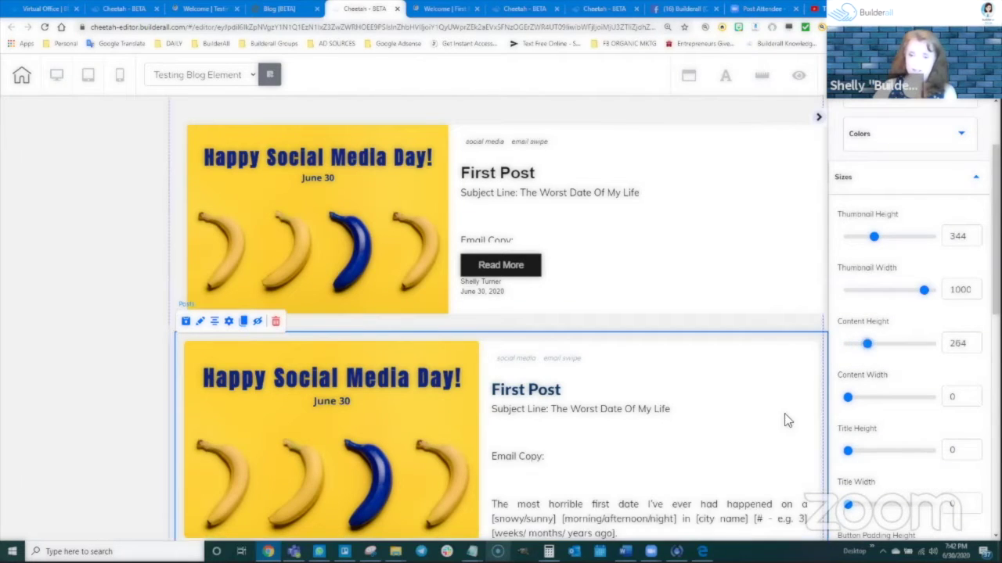
{"action": "scroll", "coordinate": [630, 429], "scroll_direction": "down", "scroll_amount": 1}
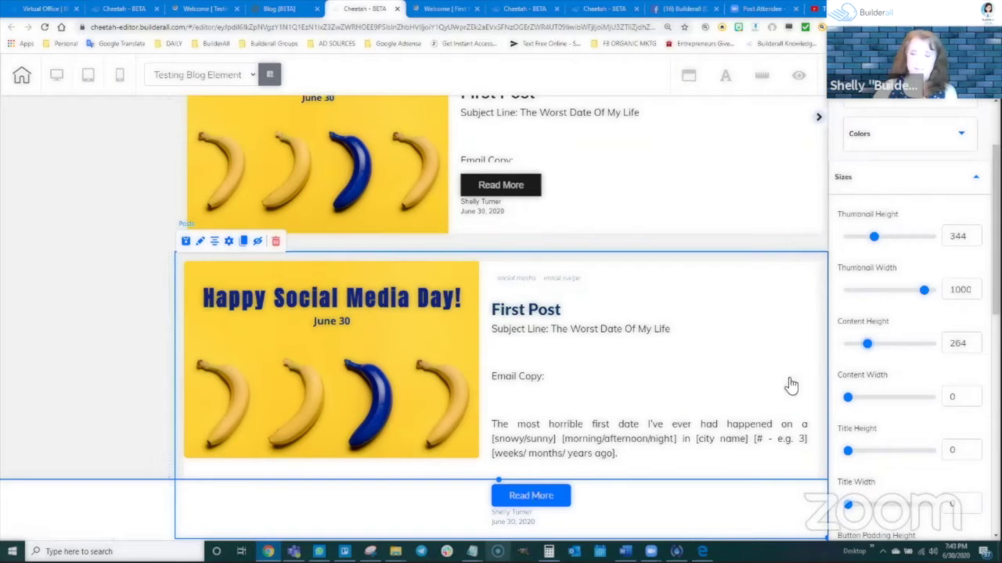
{"action": "left_click_drag", "start_coordinate": [862, 348], "coordinate": [857, 347]}
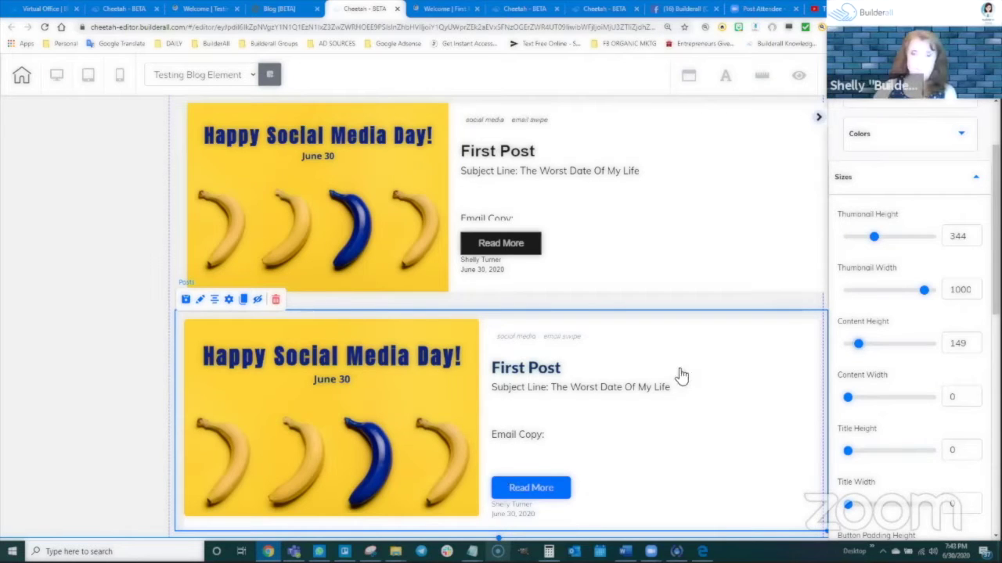
Add a blank panel to the page below the Blog Featured panel
{"action": "scroll", "coordinate": [638, 430], "scroll_direction": "up", "scroll_amount": 2}
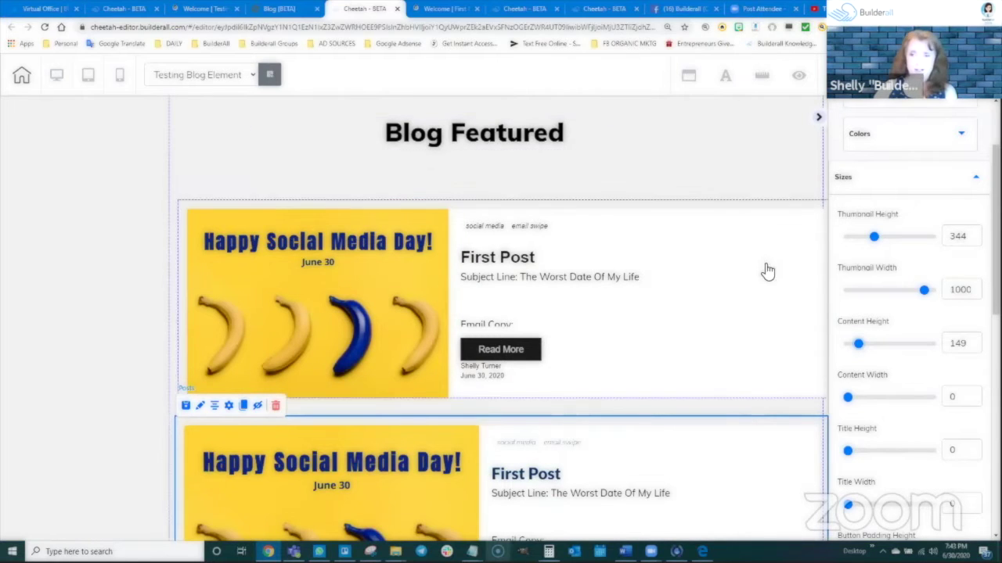
{"action": "scroll", "coordinate": [789, 477], "scroll_direction": "down", "scroll_amount": 2}
{"action": "scroll", "coordinate": [856, 217], "scroll_direction": "up", "scroll_amount": 2}
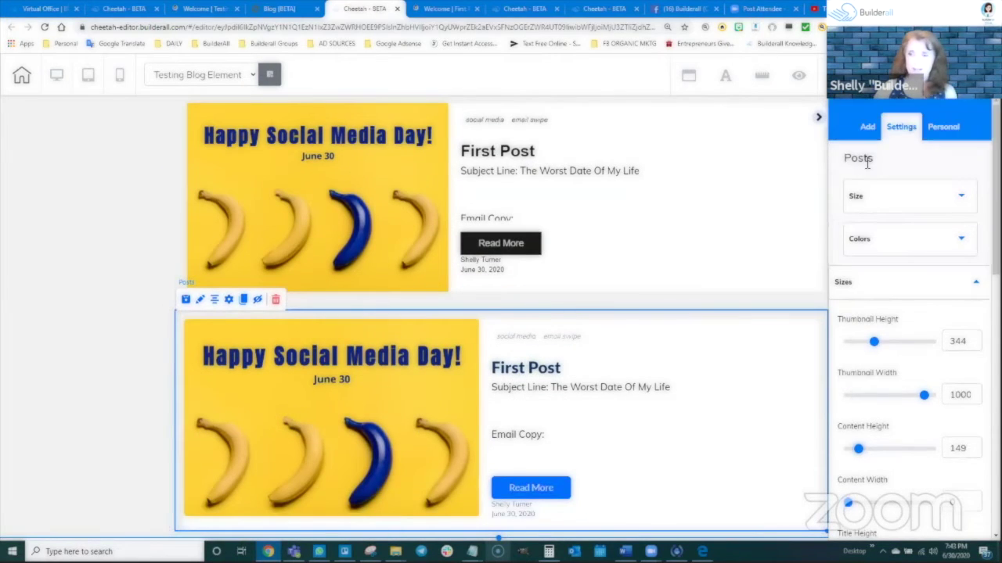
{"action": "left_click", "coordinate": [867, 128]}
{"action": "left_click", "coordinate": [878, 162]}
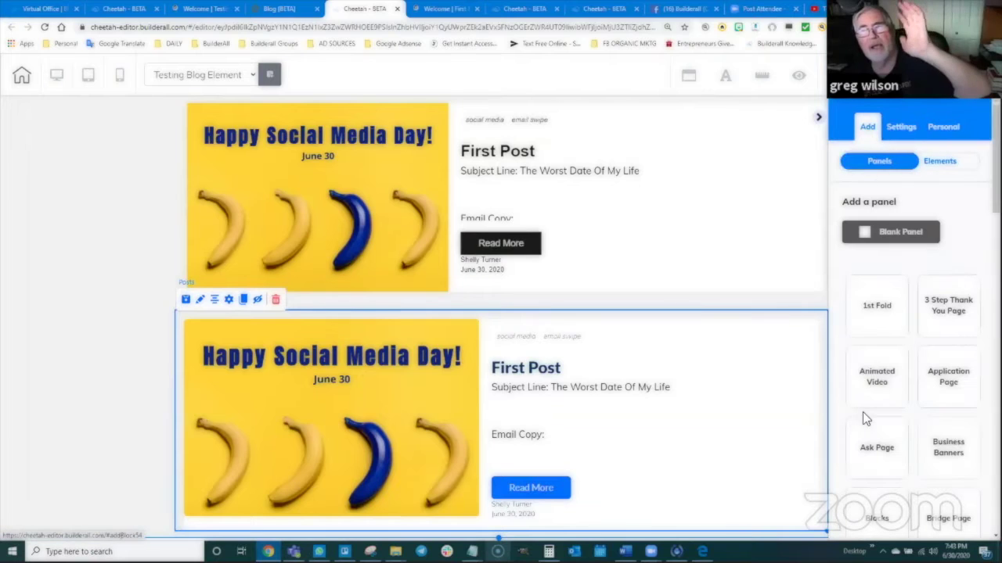
{"action": "left_click", "coordinate": [888, 231]}
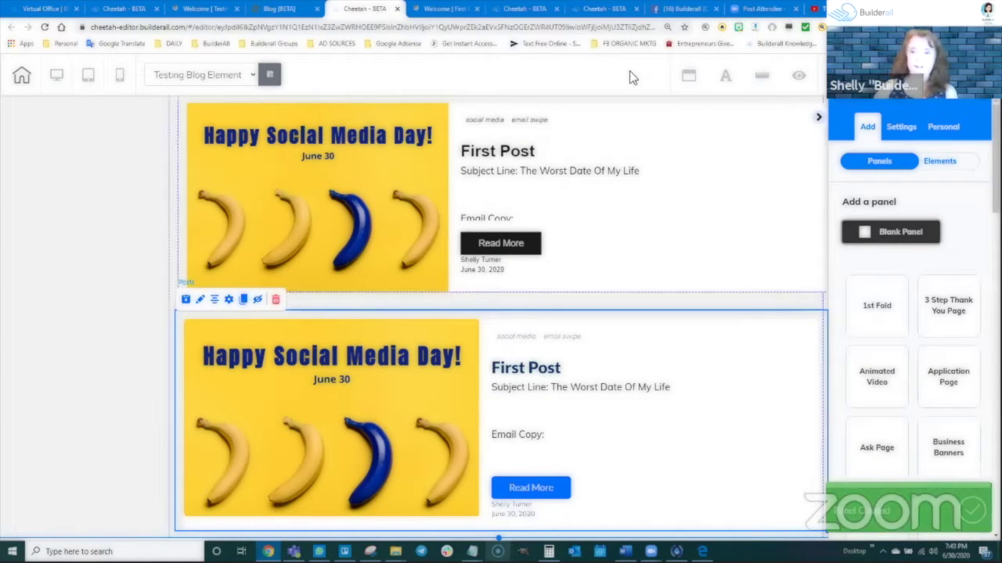
{"action": "left_click", "coordinate": [621, 146]}
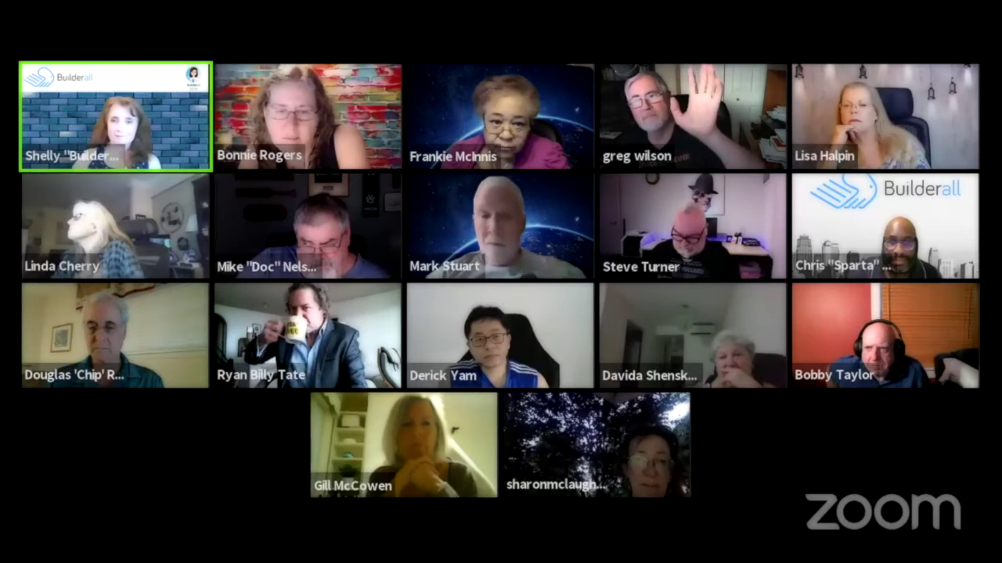
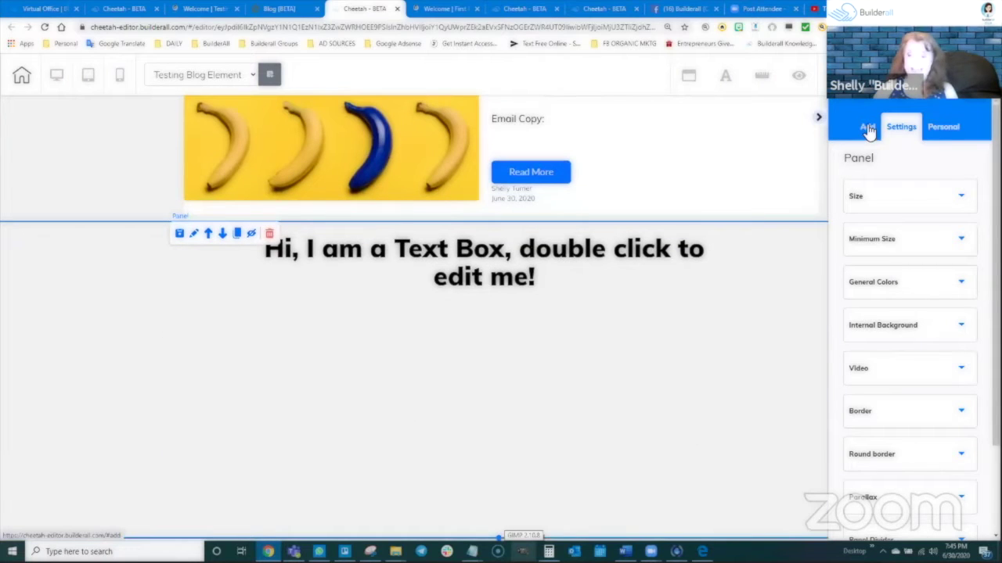
Place the first three-column Blog FeedNews element in the new panel, below its text box
{"action": "left_click", "coordinate": [869, 131]}
{"action": "left_click", "coordinate": [939, 171]}
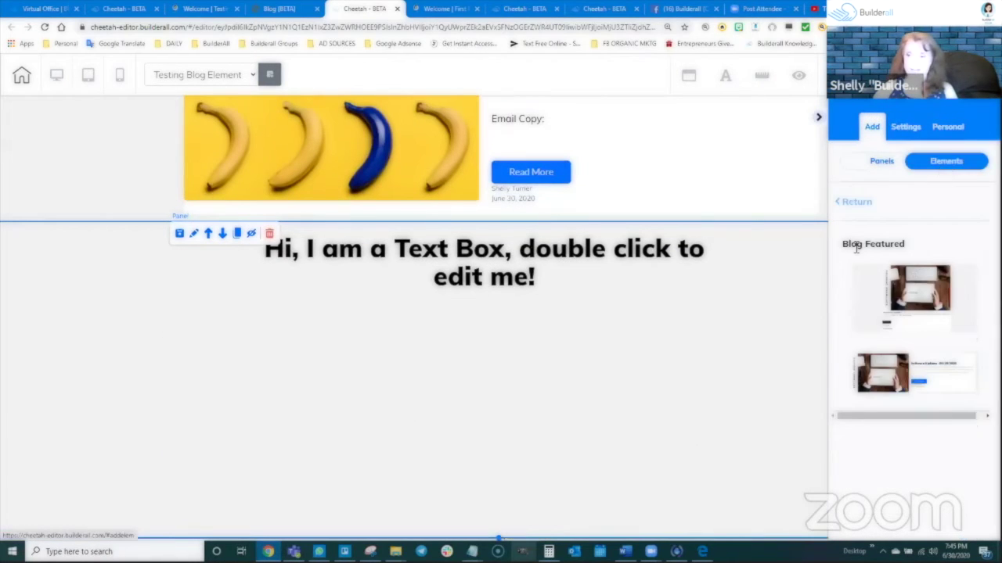
{"action": "left_click", "coordinate": [860, 204]}
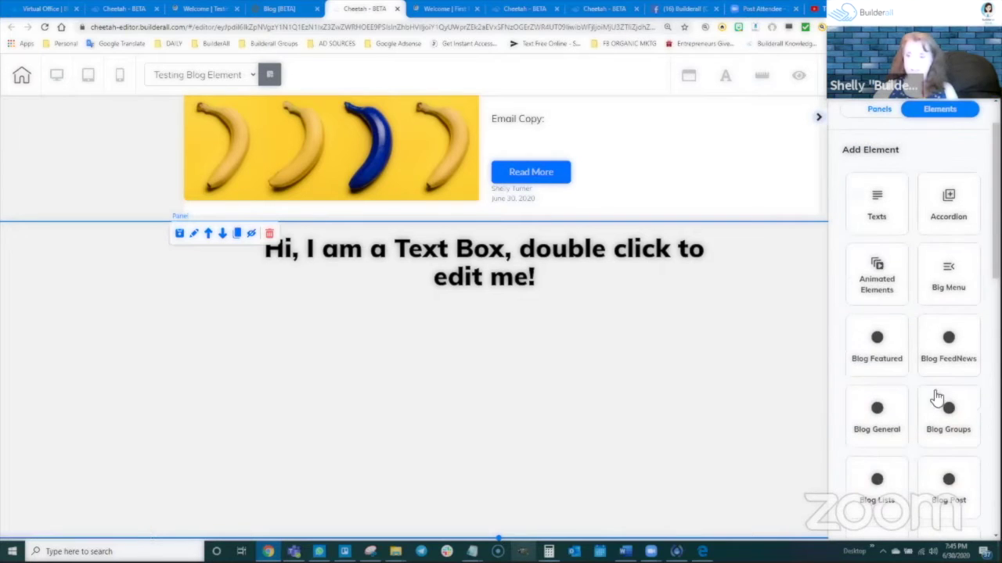
{"action": "scroll", "coordinate": [939, 336], "scroll_direction": "down", "scroll_amount": 1}
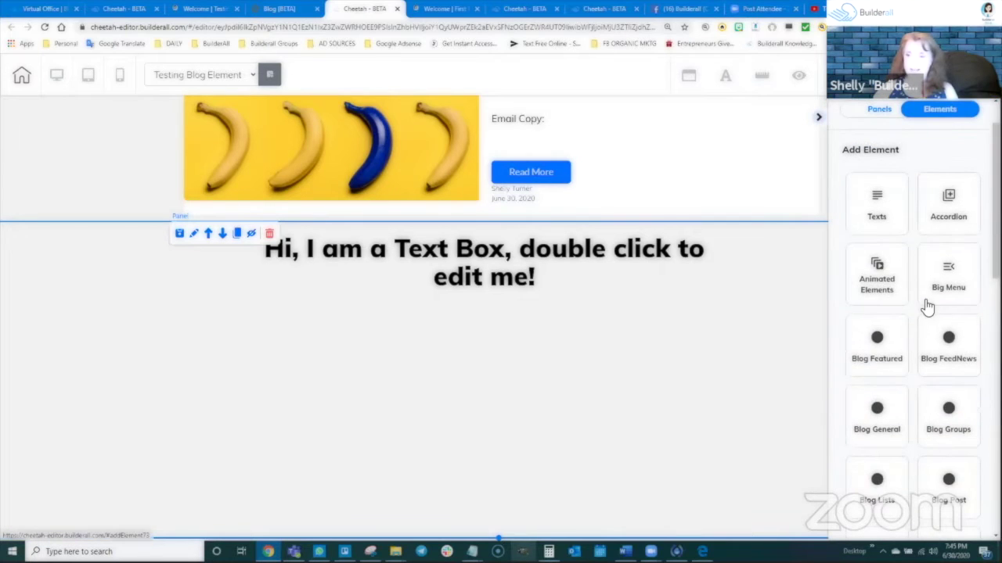
{"action": "left_click", "coordinate": [950, 352]}
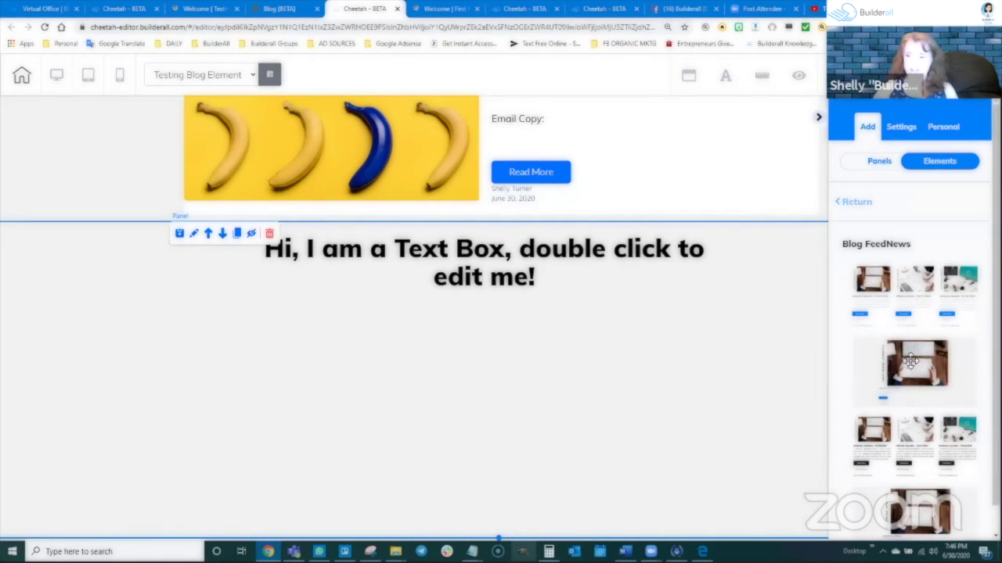
{"action": "scroll", "coordinate": [915, 437], "scroll_direction": "down", "scroll_amount": 1}
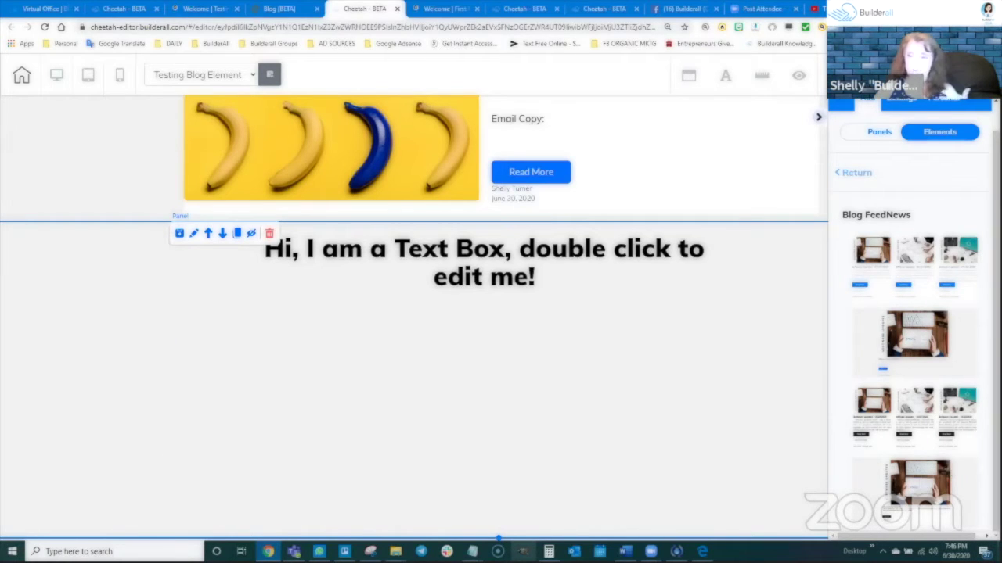
{"action": "left_click_drag", "start_coordinate": [912, 270], "coordinate": [551, 421]}
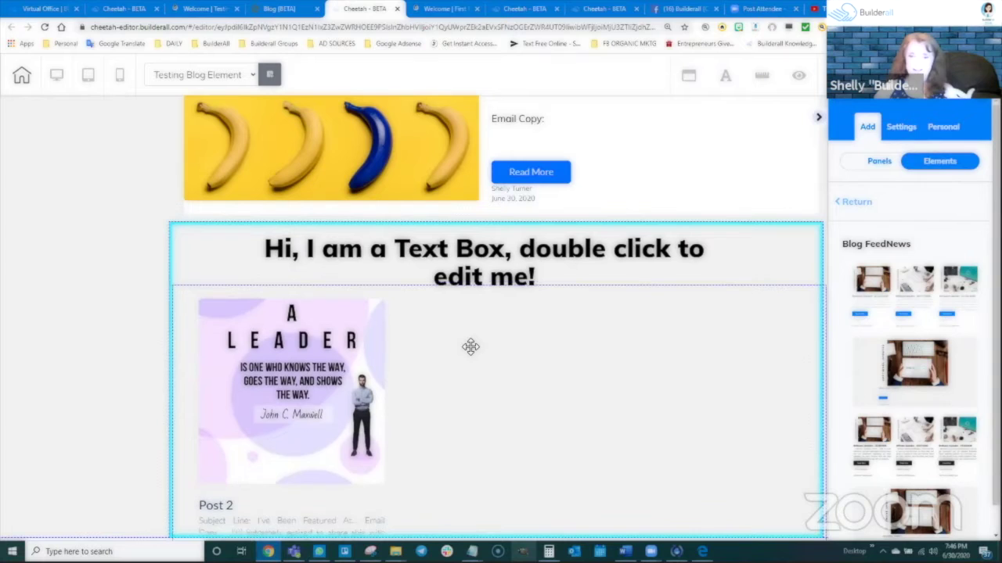
Extend the new panel's lower edge to enclose the whole Blog FeedNews element
{"action": "left_click", "coordinate": [624, 461]}
{"action": "scroll", "coordinate": [496, 433], "scroll_direction": "down", "scroll_amount": 2}
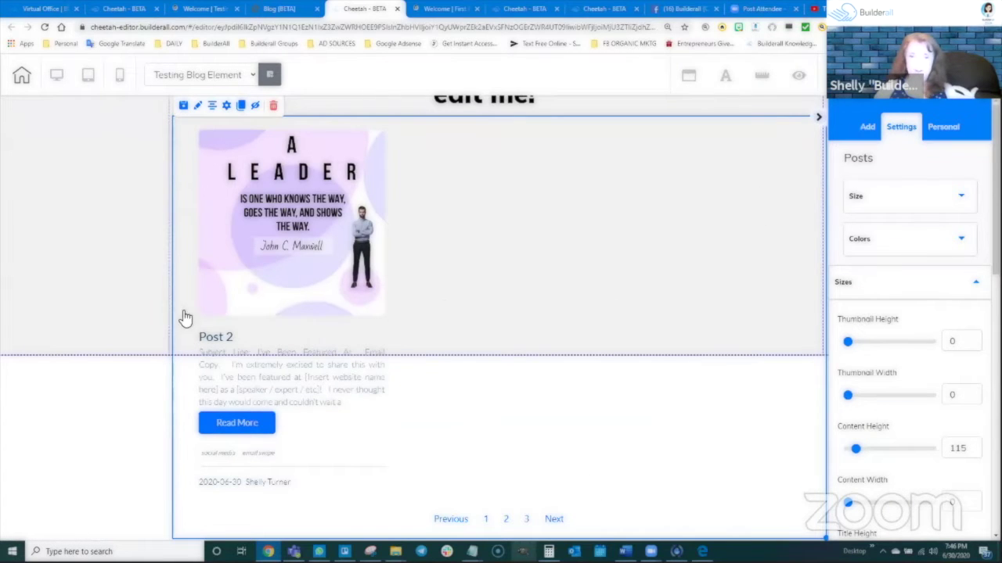
{"action": "left_click", "coordinate": [502, 355]}
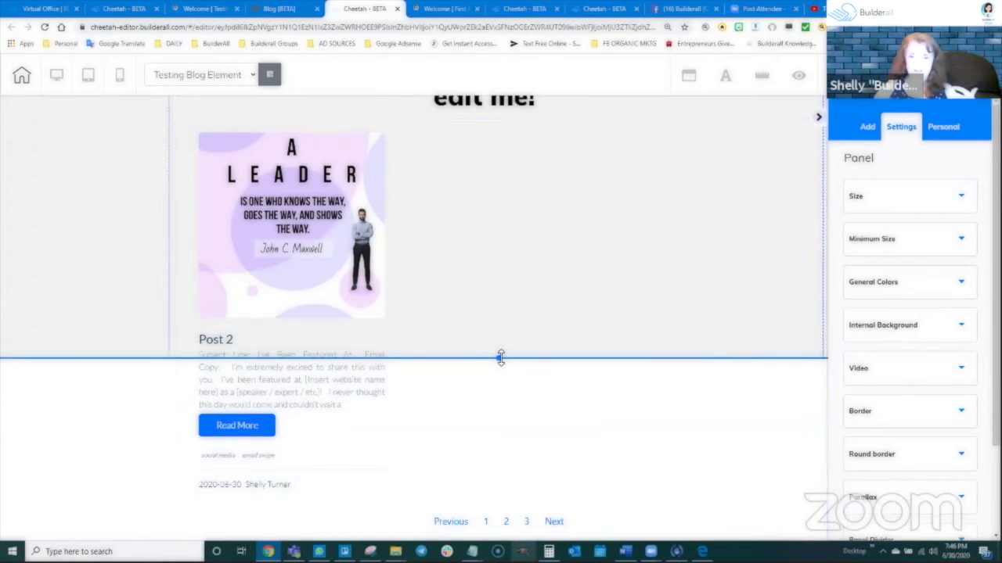
Extend the panel's lower edge until it encloses the whole posts feed, including its pagination links
{"action": "left_click_drag", "start_coordinate": [503, 358], "coordinate": [500, 537]}
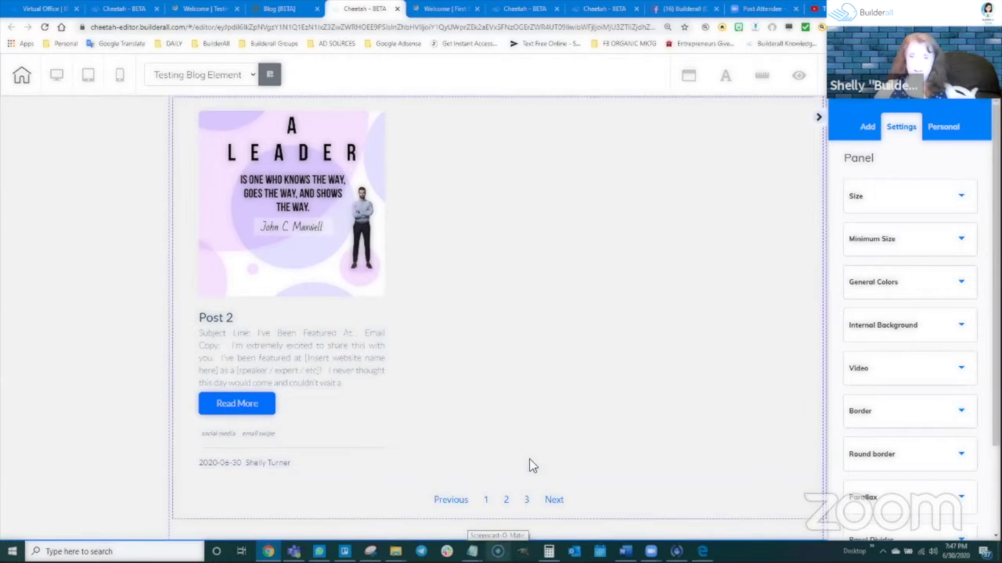
{"action": "scroll", "coordinate": [554, 410], "scroll_direction": "up", "scroll_amount": 3}
{"action": "left_click", "coordinate": [486, 380]}
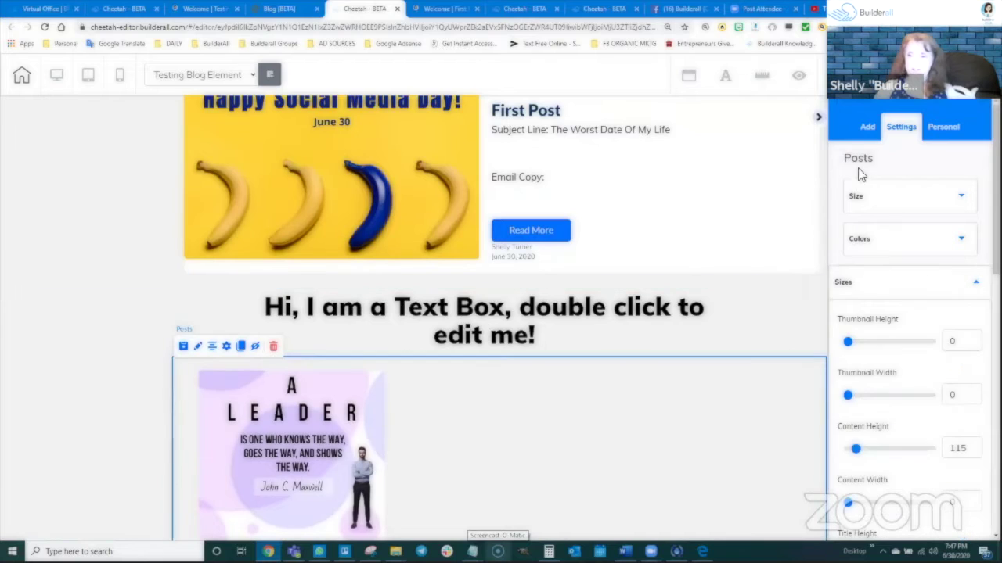
Check the blog element's name in the elements library and replace the placeholder heading above the posts feed with "Blog FeedNews"
{"action": "left_click", "coordinate": [867, 127]}
{"action": "left_click", "coordinate": [935, 161]}
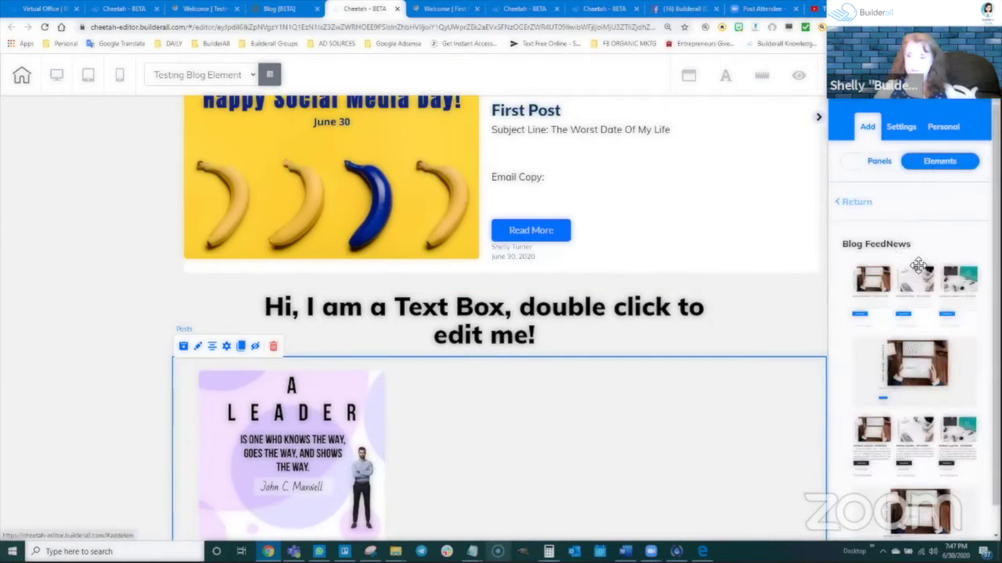
{"action": "left_click", "coordinate": [509, 332]}
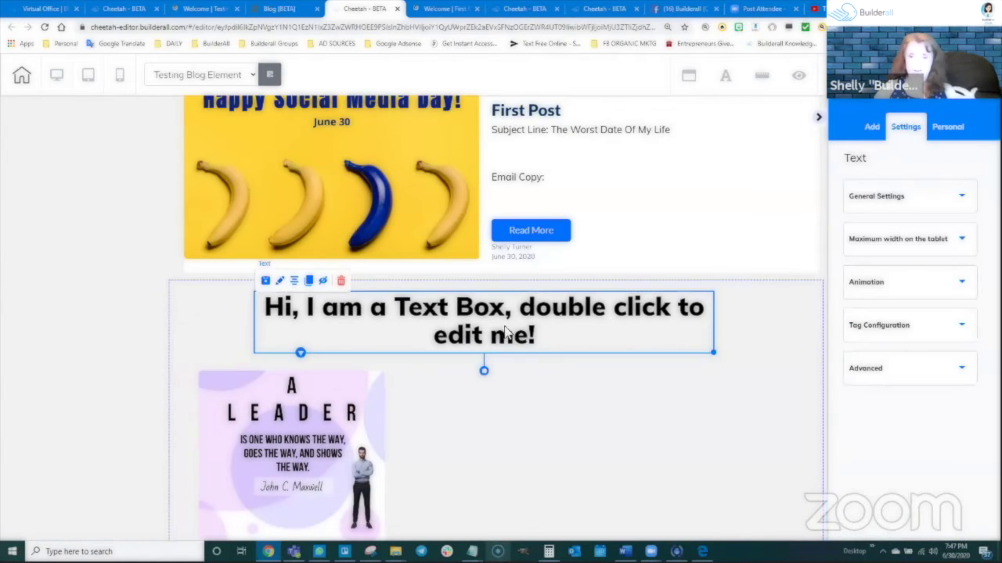
{"action": "double_click", "coordinate": [507, 313]}
{"action": "key", "text": "ctrl+a"}
{"action": "type", "text": "B"}
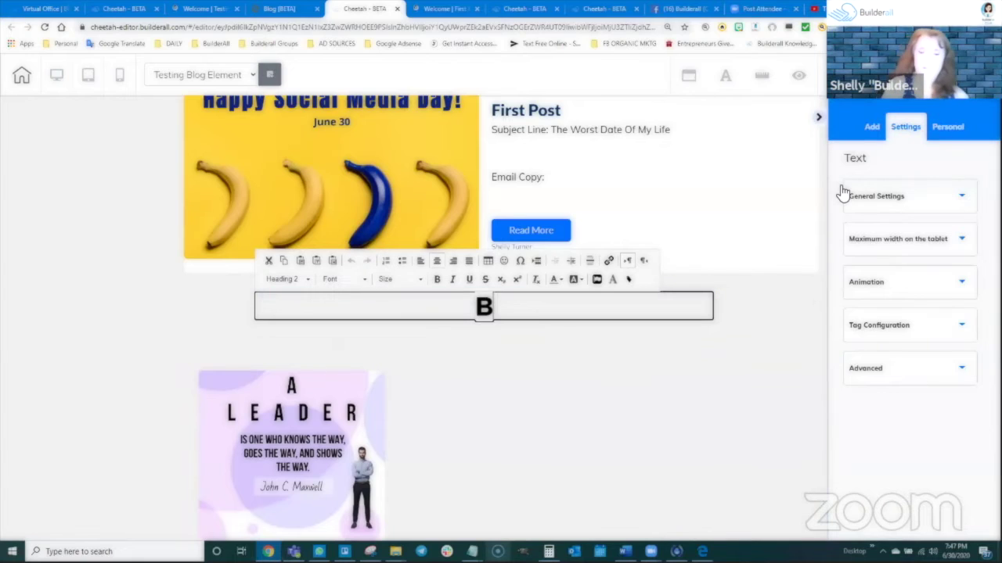
{"action": "type", "text": "log FeedNews"}
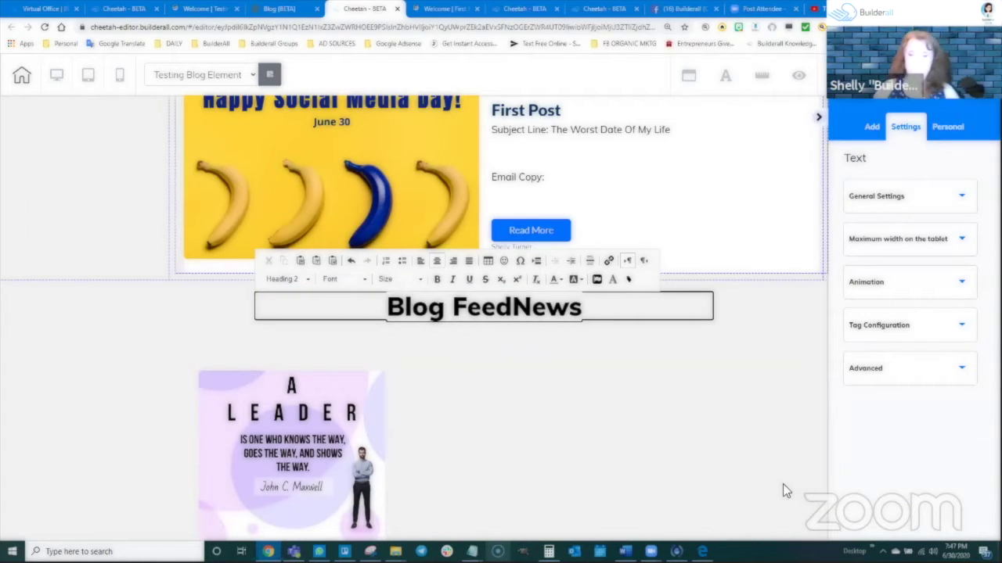
{"action": "left_click", "coordinate": [776, 437]}
Set the Type of the posts feed under the Blog FeedNews heading to All and save its settings
{"action": "scroll", "coordinate": [282, 394], "scroll_direction": "down", "scroll_amount": 1}
{"action": "scroll", "coordinate": [277, 383], "scroll_direction": "down", "scroll_amount": 1}
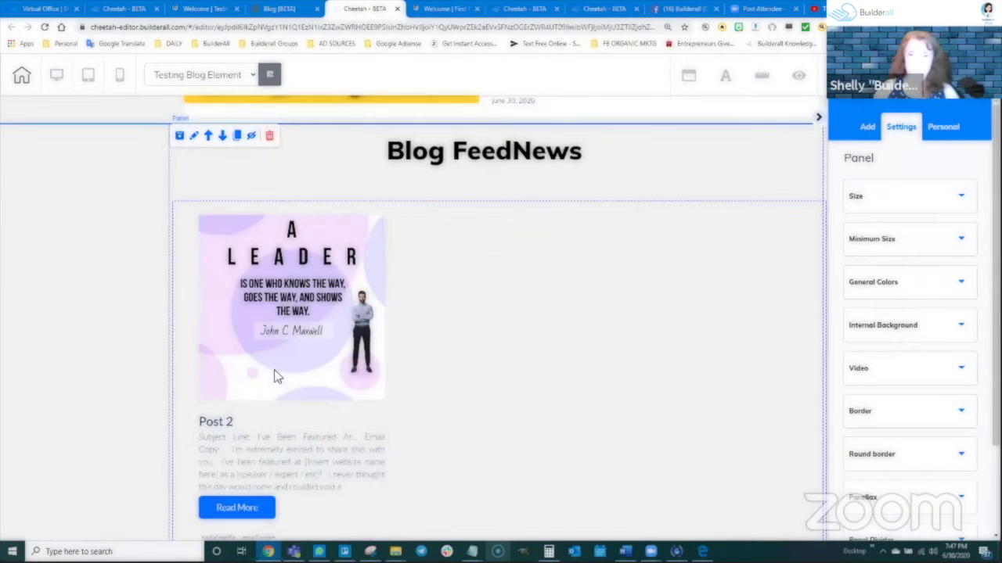
{"action": "left_click", "coordinate": [293, 343]}
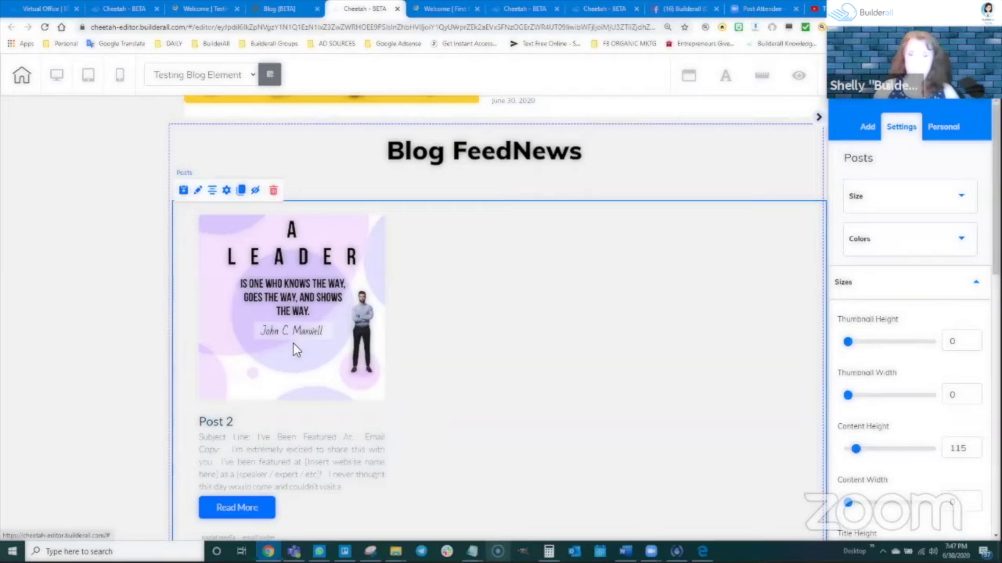
{"action": "left_click", "coordinate": [226, 190]}
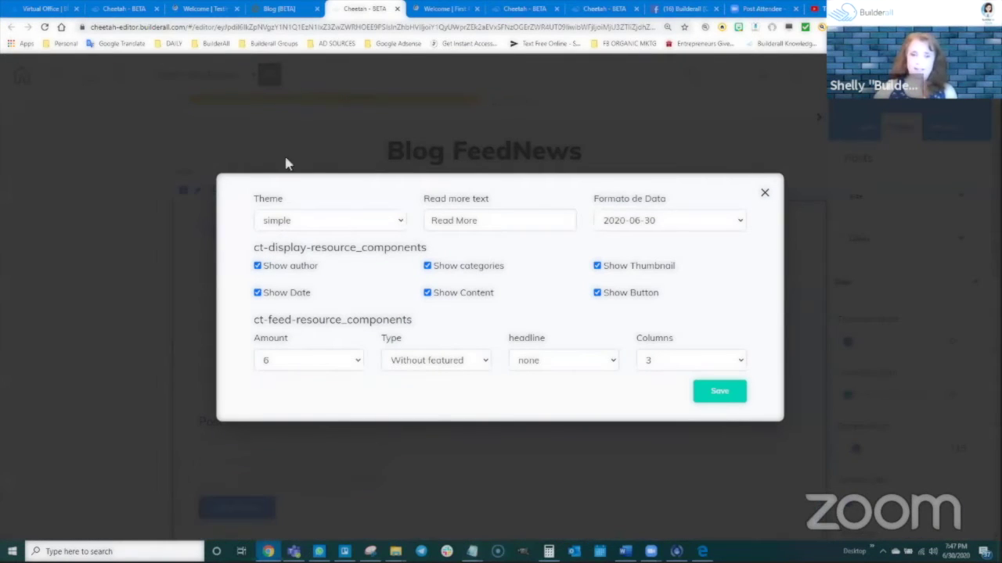
{"action": "left_click", "coordinate": [443, 362]}
{"action": "left_click", "coordinate": [421, 373]}
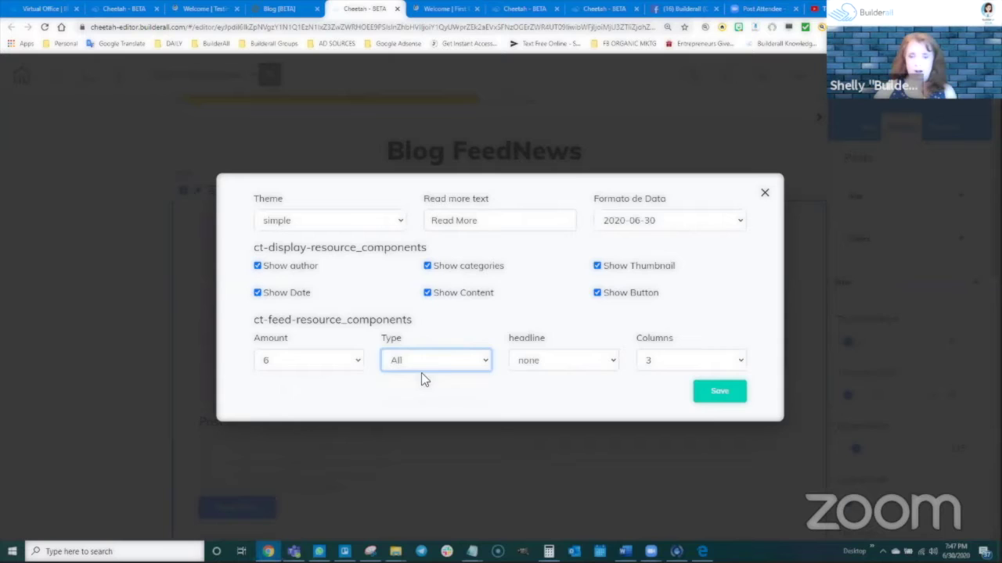
{"action": "left_click", "coordinate": [713, 396]}
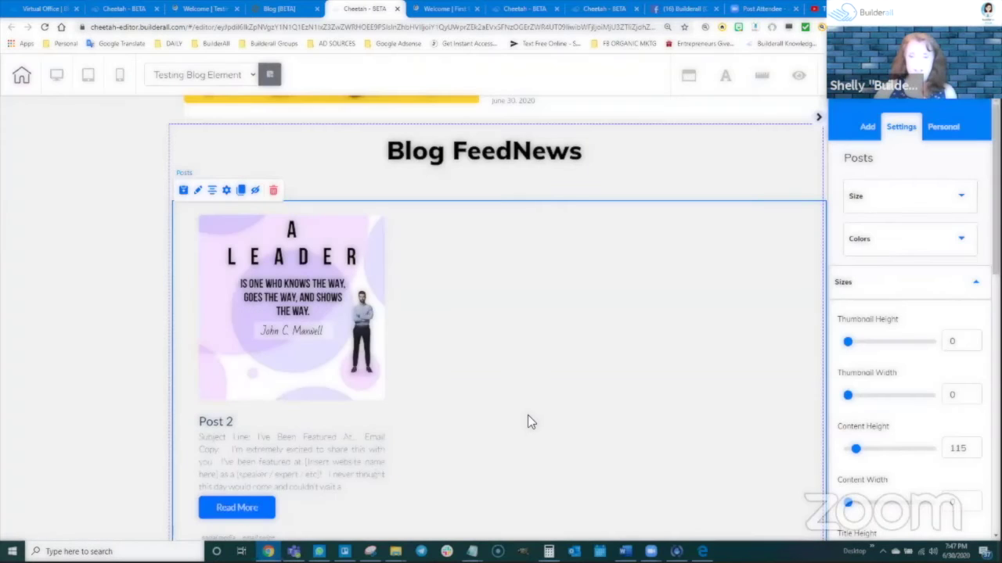
Reopen the posts feed's settings and check the headline options, keeping none selected
{"action": "scroll", "coordinate": [527, 423], "scroll_direction": "down", "scroll_amount": 2}
{"action": "scroll", "coordinate": [383, 341], "scroll_direction": "up", "scroll_amount": 3}
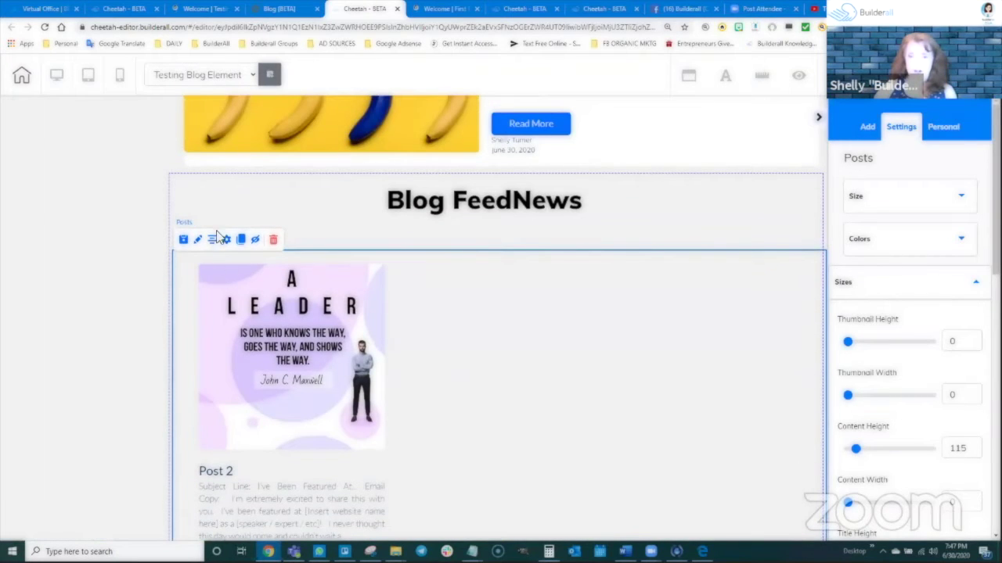
{"action": "double_click", "coordinate": [389, 315]}
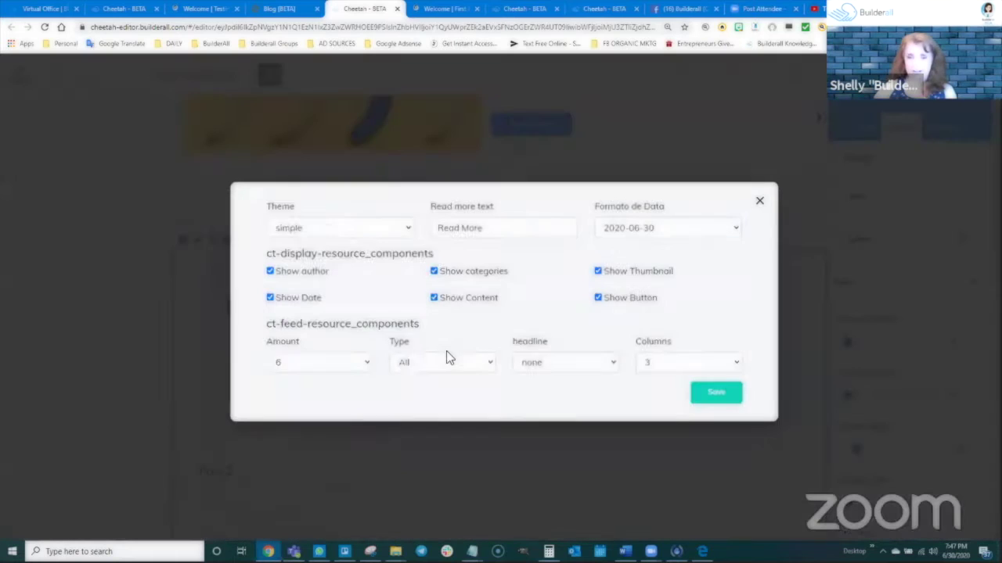
{"action": "left_click", "coordinate": [546, 367]}
{"action": "left_click", "coordinate": [543, 360]}
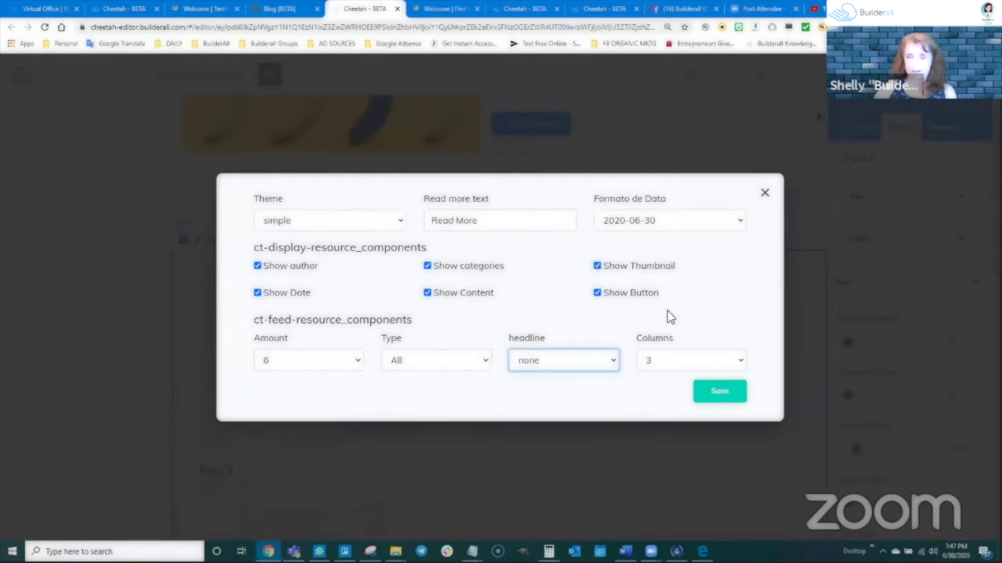
Save the posts feed's settings, publish the site, and close the publishing confirmation
{"action": "left_click", "coordinate": [720, 393]}
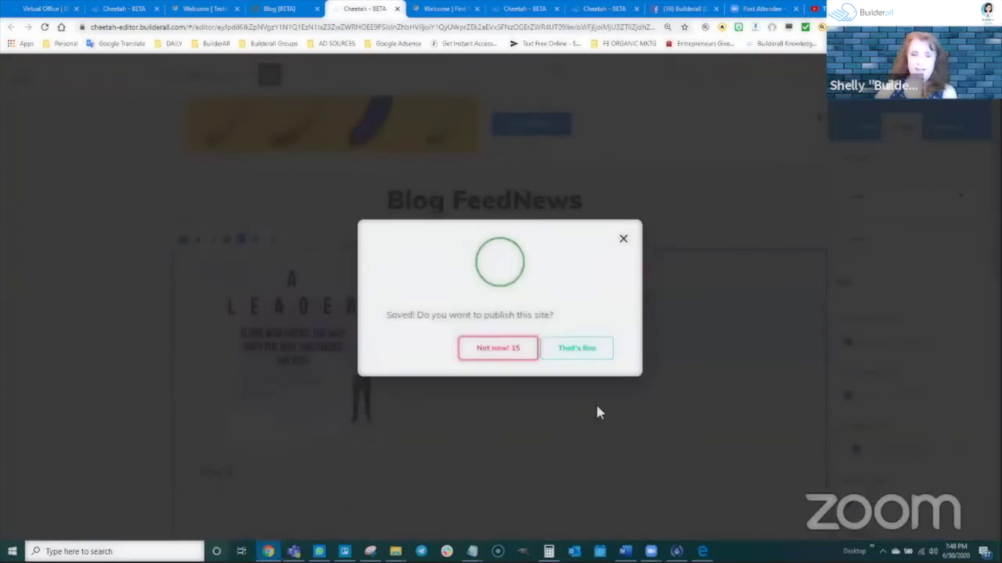
{"action": "left_click", "coordinate": [594, 353]}
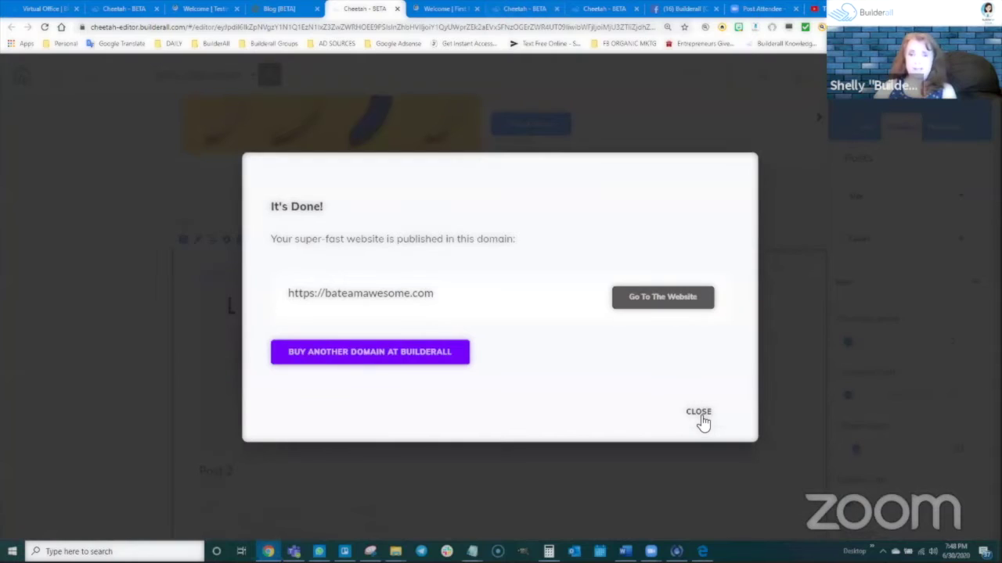
{"action": "left_click", "coordinate": [702, 421]}
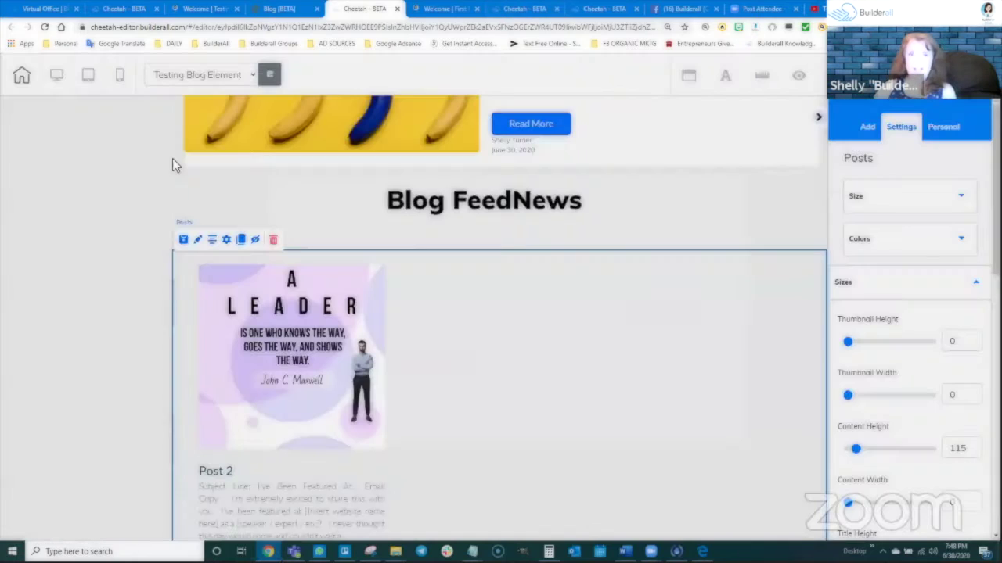
Reload the published testing-blog-elements page and view the posts in its Blog FeedNews section
{"action": "left_click", "coordinate": [197, 8]}
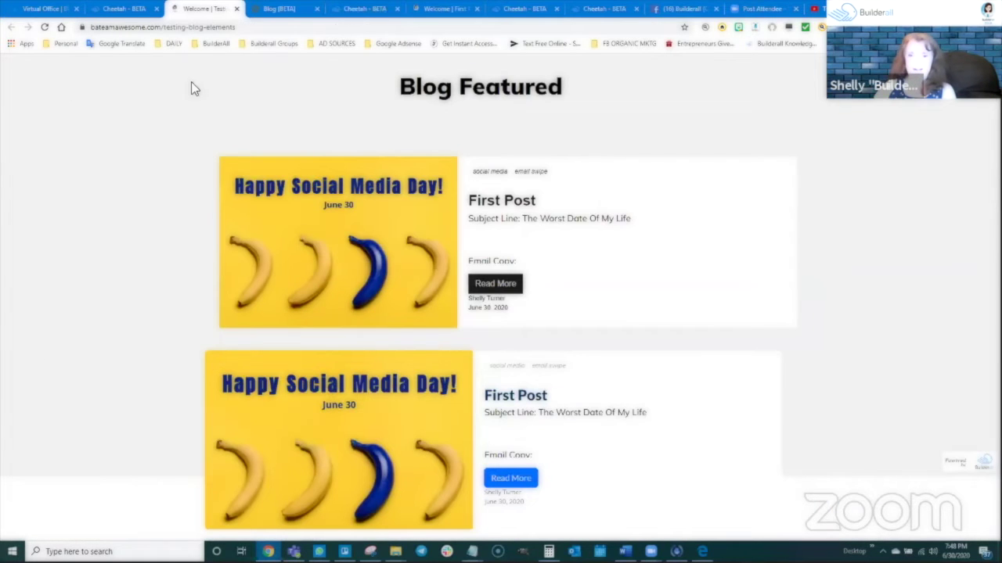
{"action": "left_click", "coordinate": [45, 27]}
{"action": "left_click", "coordinate": [45, 27]}
{"action": "scroll", "coordinate": [485, 266], "scroll_direction": "down", "scroll_amount": 4}
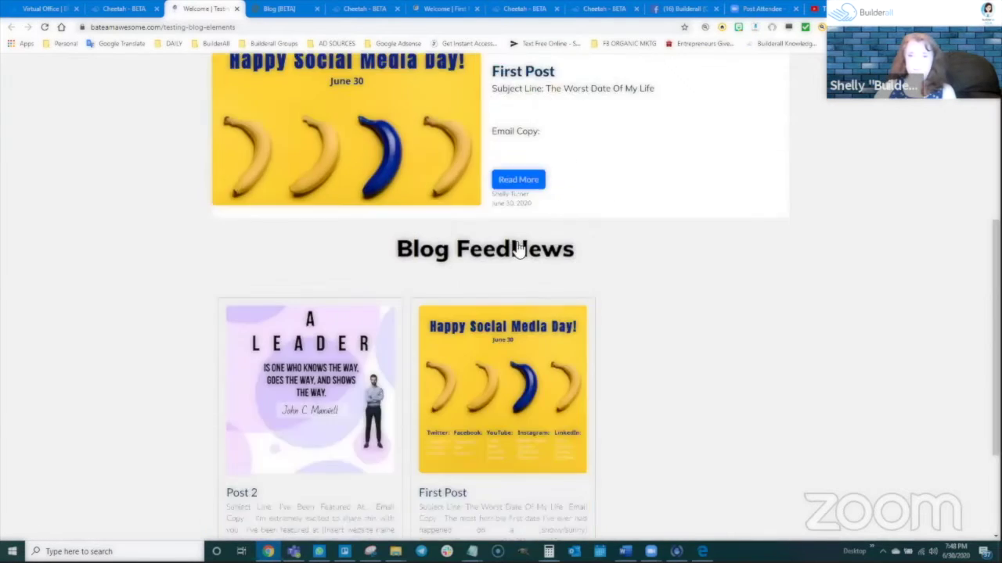
{"action": "scroll", "coordinate": [514, 392], "scroll_direction": "down", "scroll_amount": 2}
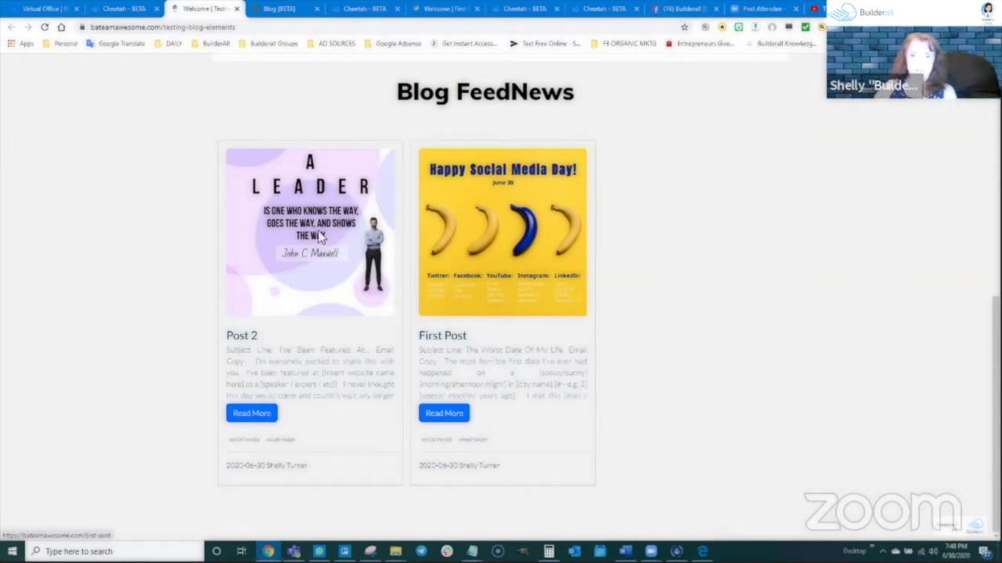
Open the full Post 2 article from the live feed, look through it, and return to the Blog FeedNews section
{"action": "left_click", "coordinate": [265, 420]}
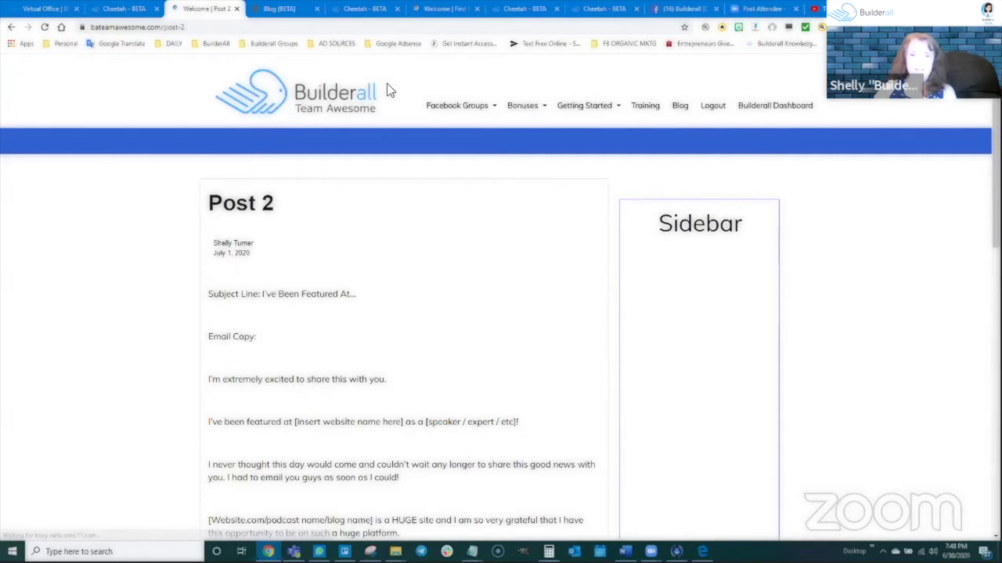
{"action": "scroll", "coordinate": [377, 442], "scroll_direction": "down", "scroll_amount": 10}
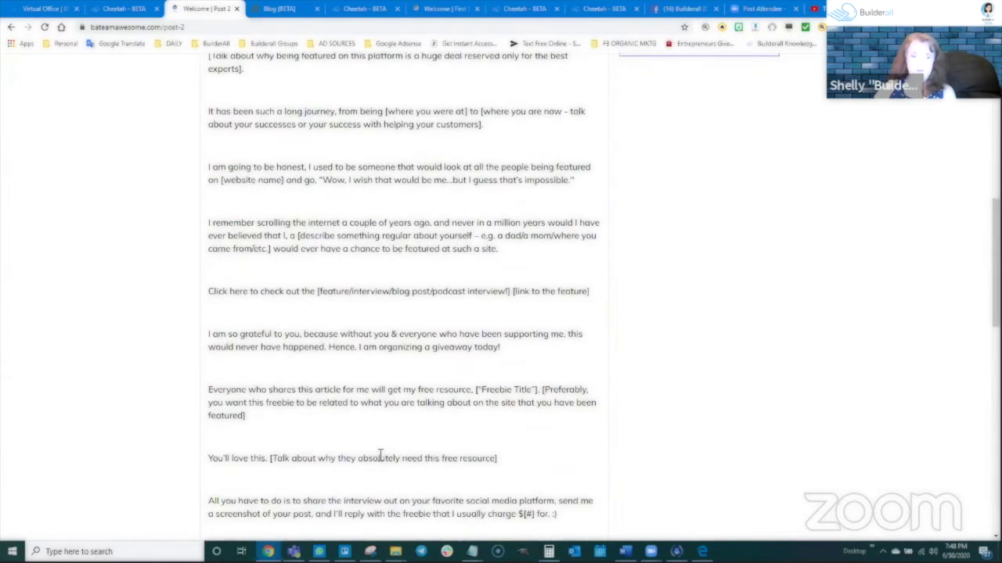
{"action": "scroll", "coordinate": [388, 438], "scroll_direction": "up", "scroll_amount": 10}
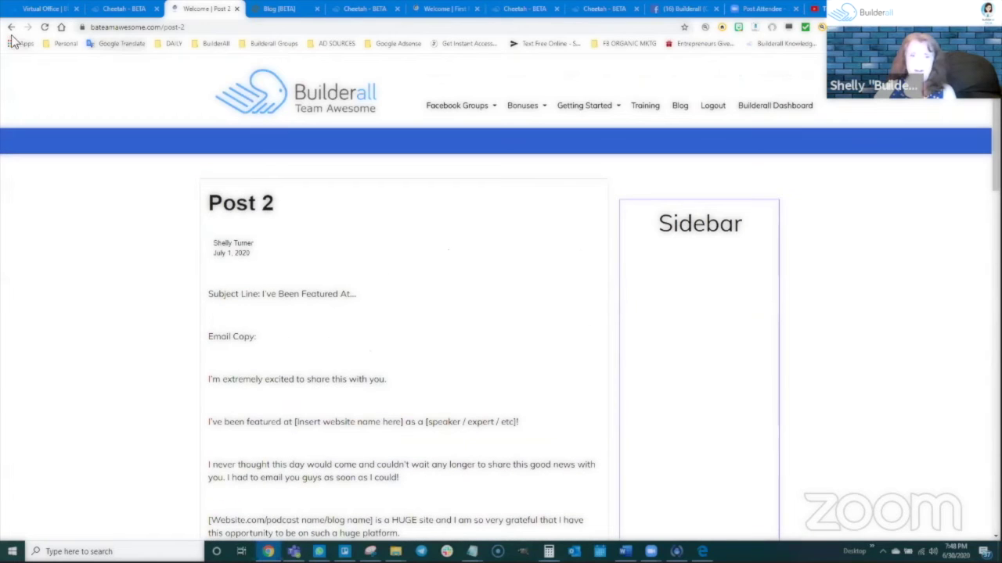
{"action": "left_click", "coordinate": [11, 28]}
{"action": "scroll", "coordinate": [689, 348], "scroll_direction": "down", "scroll_amount": 10}
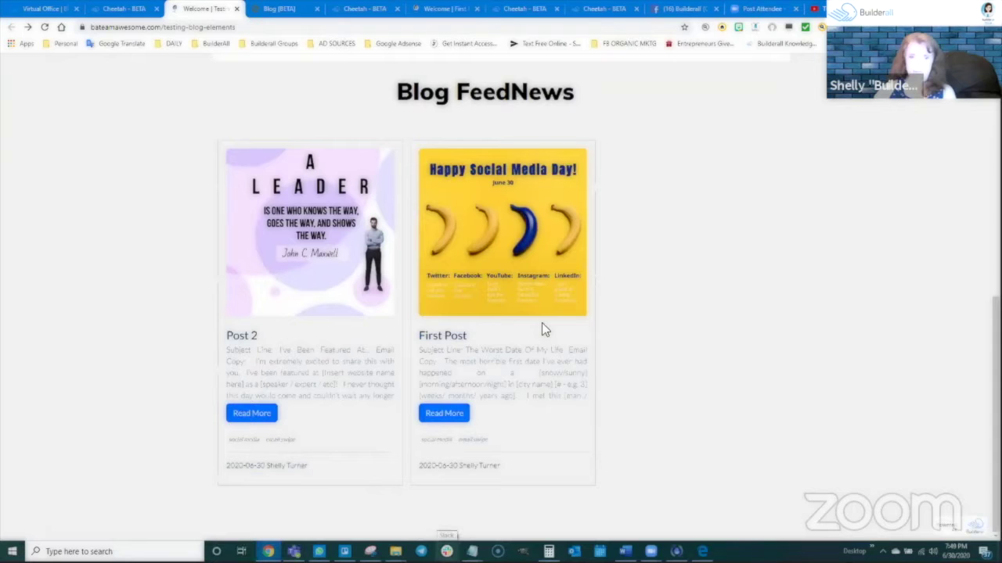
Back in the Cheetah editor, add a blank panel below the posts feed and delete its placeholder text box
{"action": "left_click", "coordinate": [360, 9]}
{"action": "scroll", "coordinate": [607, 340], "scroll_direction": "down", "scroll_amount": 3}
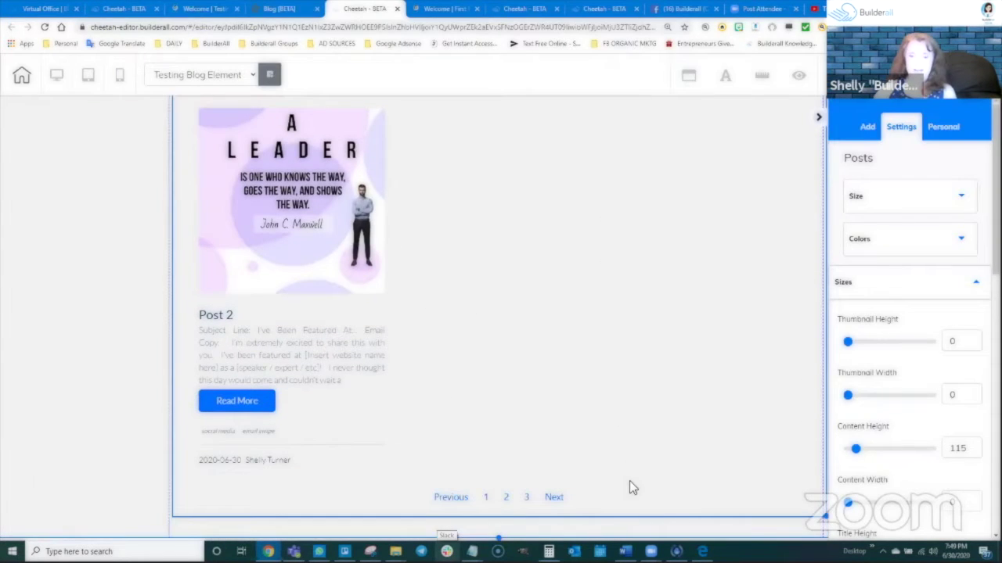
{"action": "left_click", "coordinate": [867, 127]}
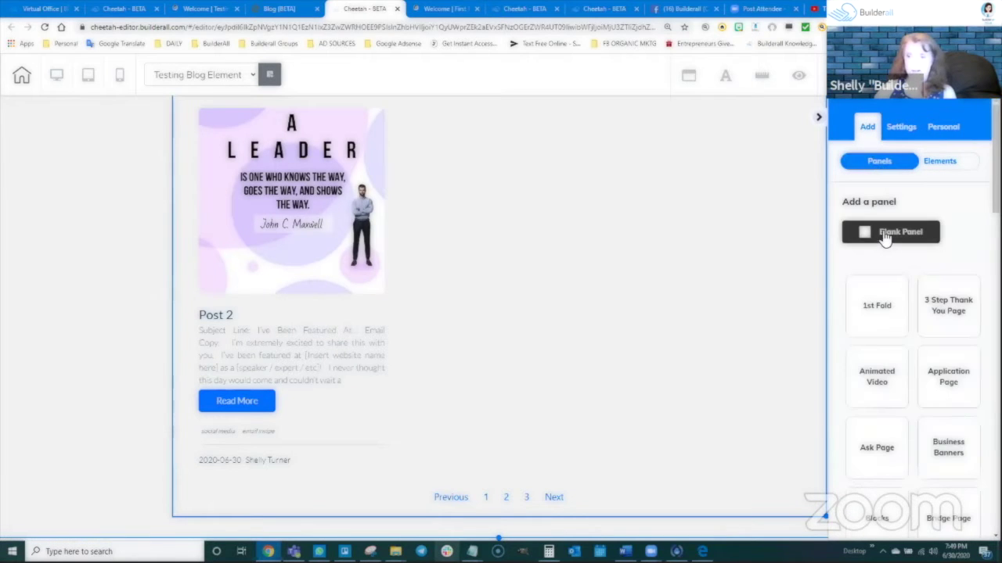
{"action": "left_click", "coordinate": [885, 232]}
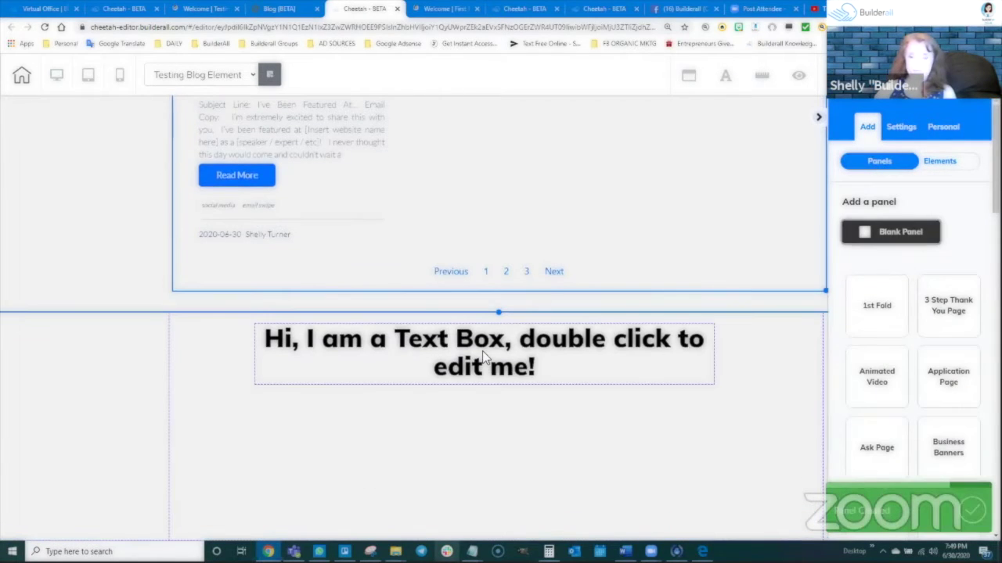
{"action": "left_click", "coordinate": [479, 380]}
{"action": "key", "text": "Delete"}
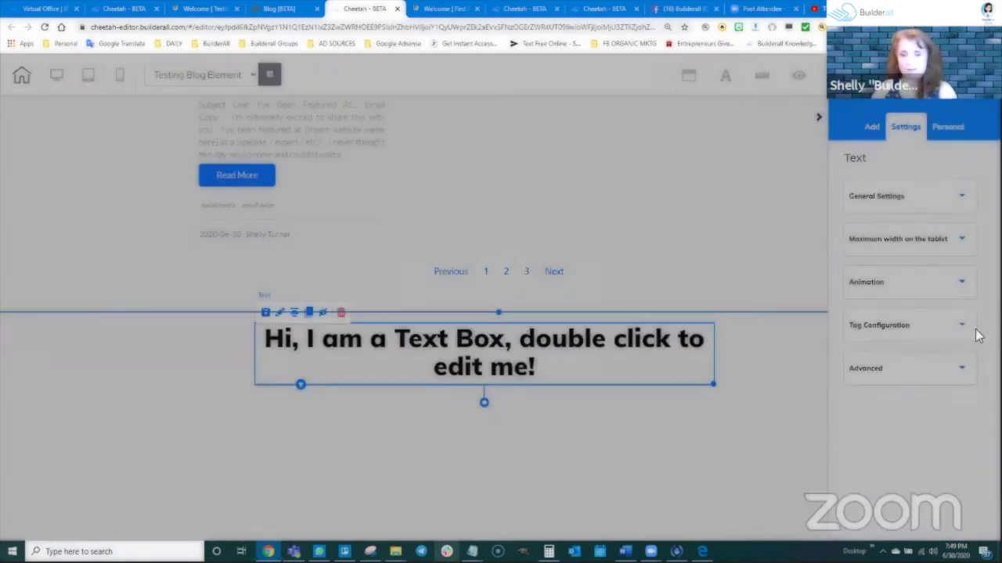
{"action": "left_click", "coordinate": [549, 311]}
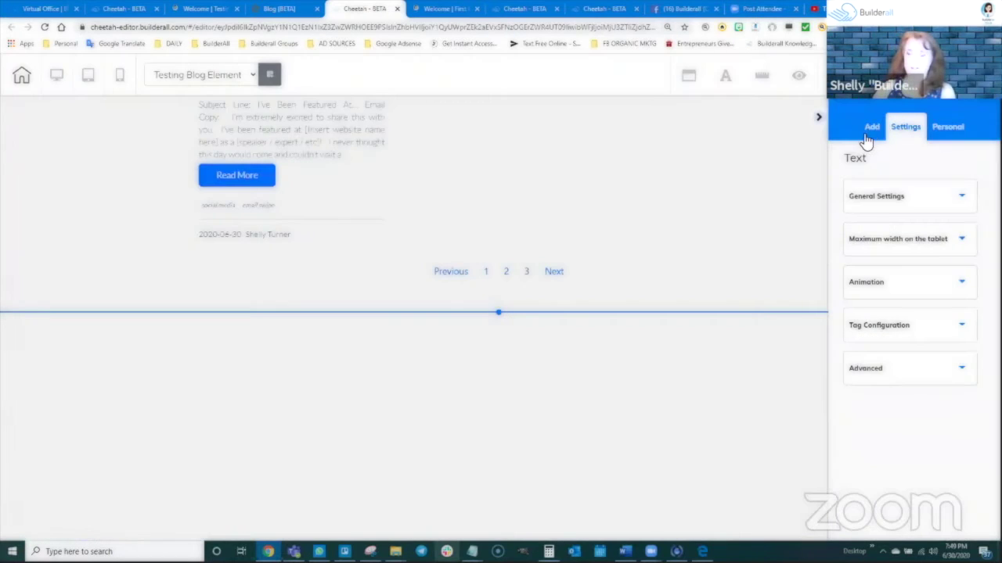
Place the third Blog FeedNews layout from the elements library into the new blank panel
{"action": "left_click", "coordinate": [869, 130]}
{"action": "left_click", "coordinate": [950, 163]}
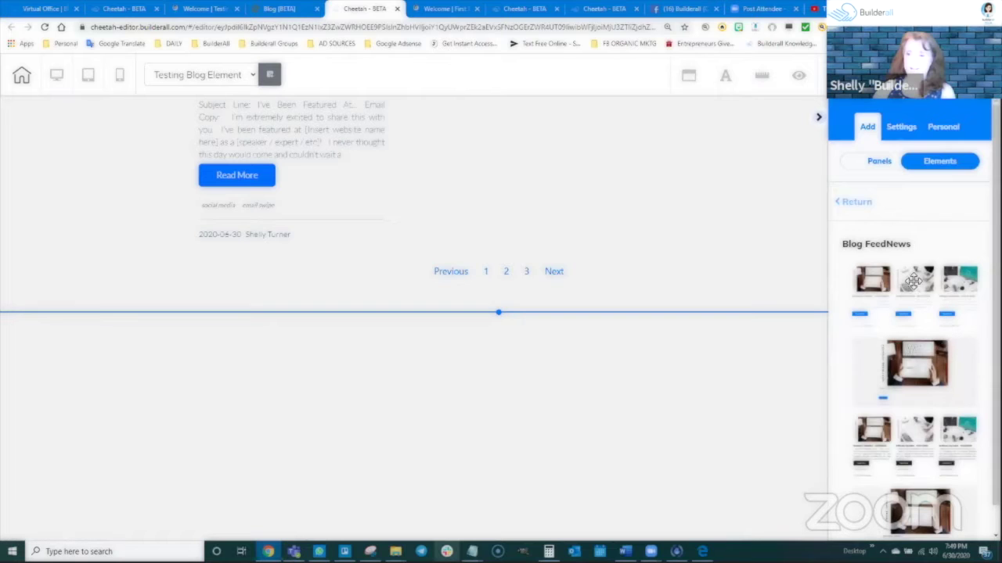
{"action": "scroll", "coordinate": [896, 389], "scroll_direction": "down", "scroll_amount": 1}
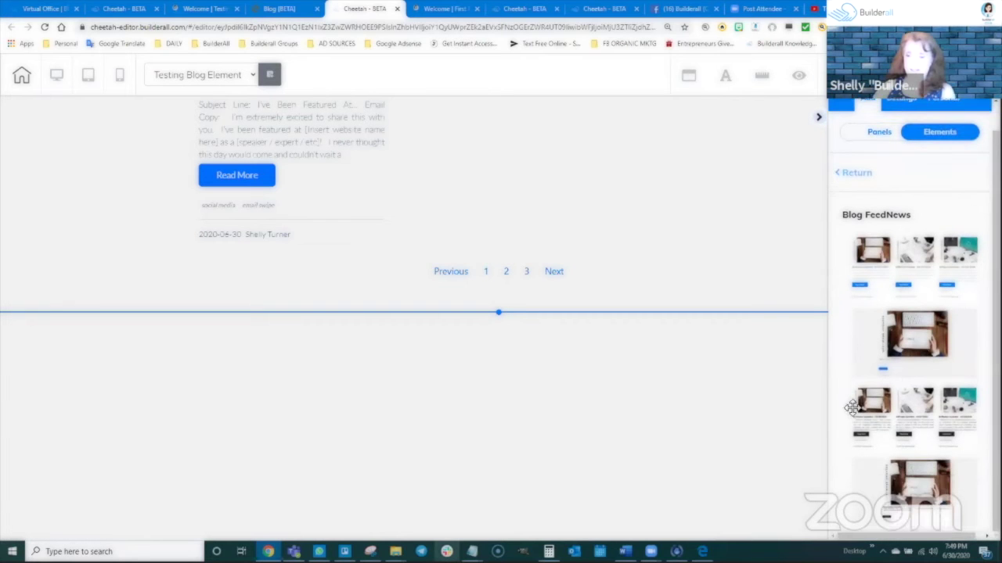
{"action": "left_click_drag", "start_coordinate": [850, 408], "coordinate": [470, 411]}
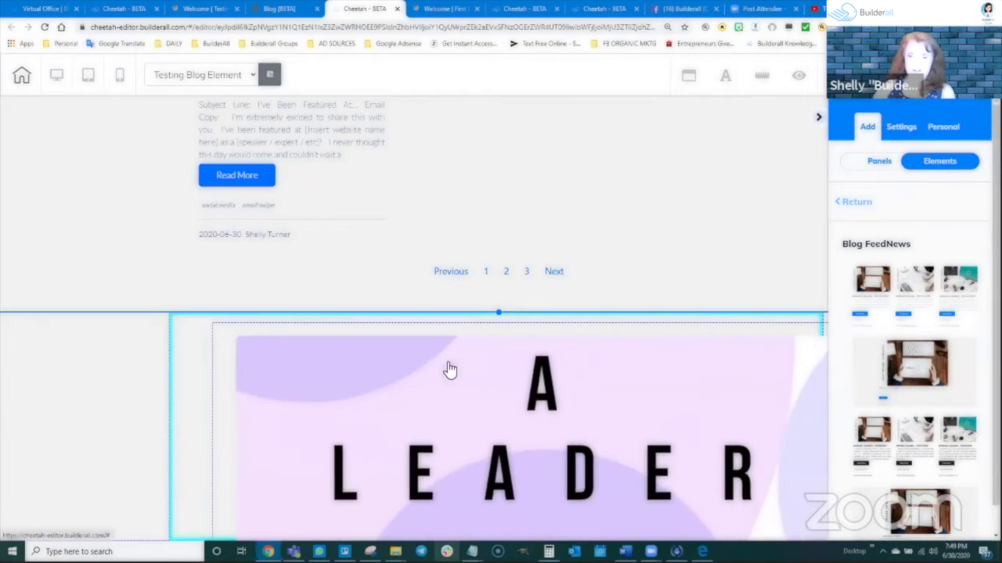
Select the newly placed posts element and examine its layout from the thumbnail down to the pagination
{"action": "left_click", "coordinate": [481, 380]}
{"action": "scroll", "coordinate": [509, 388], "scroll_direction": "down", "scroll_amount": 6}
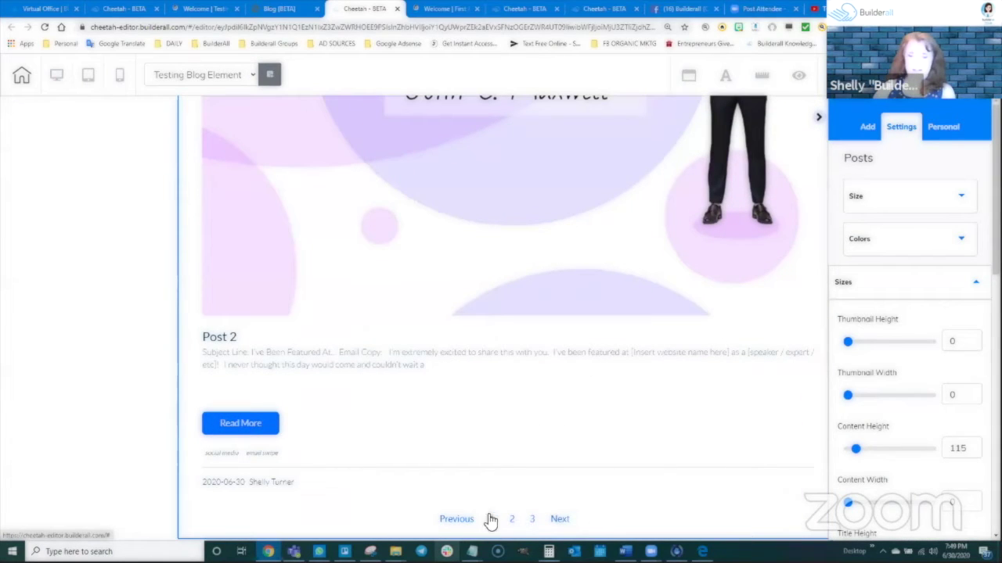
{"action": "scroll", "coordinate": [501, 316], "scroll_direction": "up", "scroll_amount": 3}
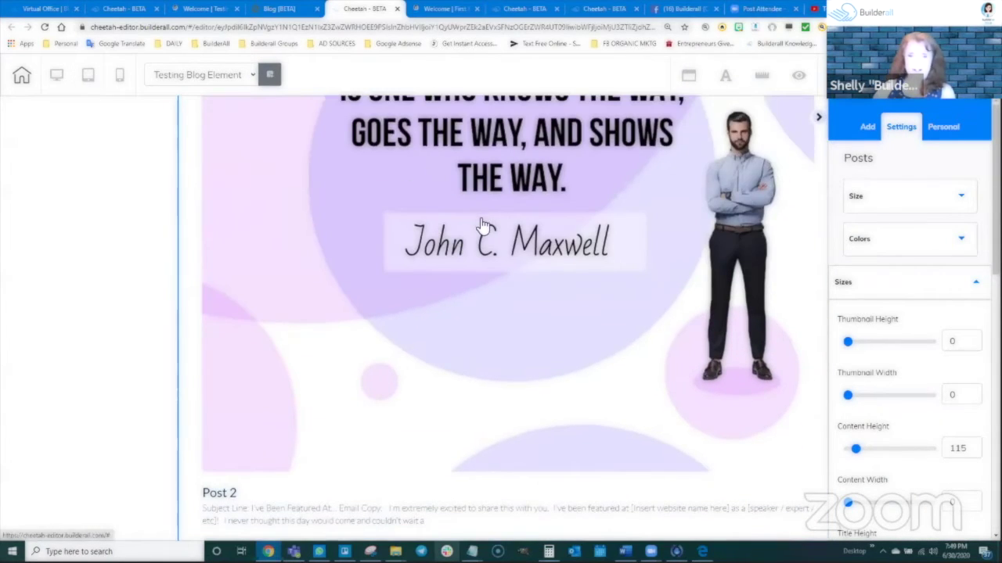
{"action": "scroll", "coordinate": [194, 233], "scroll_direction": "up", "scroll_amount": 5}
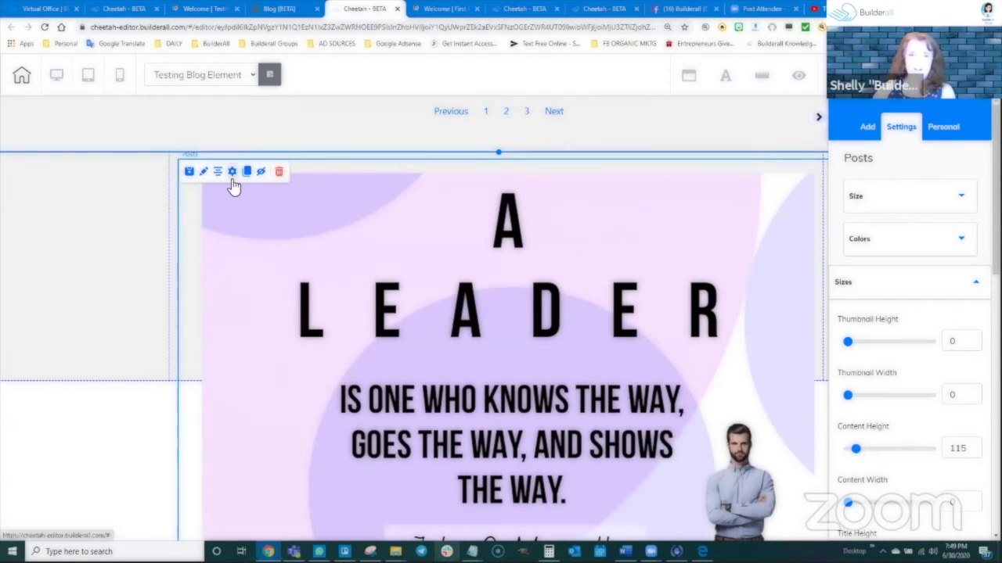
Set the new posts element's feed type to All and save its settings
{"action": "double_click", "coordinate": [416, 356]}
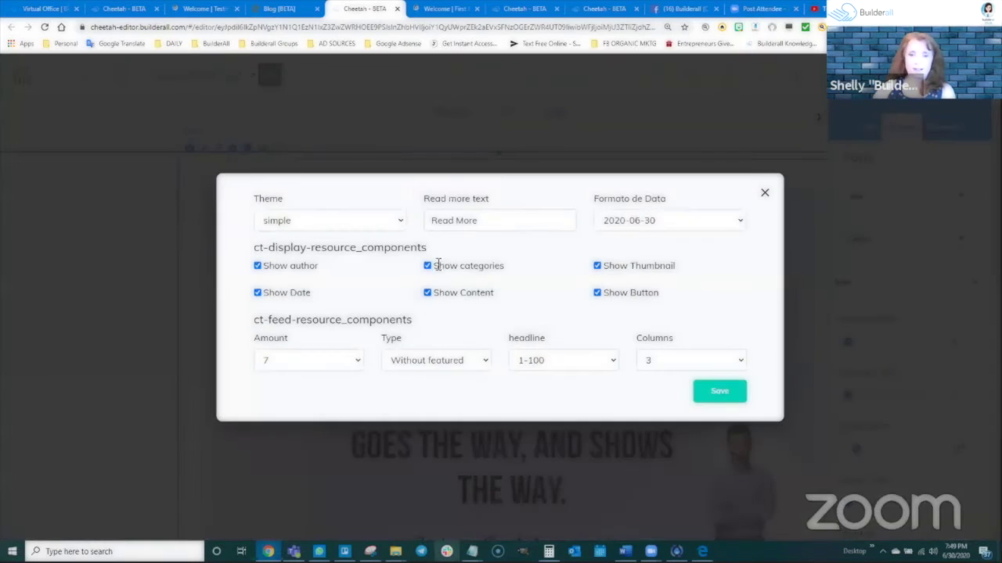
{"action": "left_click", "coordinate": [441, 359]}
{"action": "left_click", "coordinate": [419, 375]}
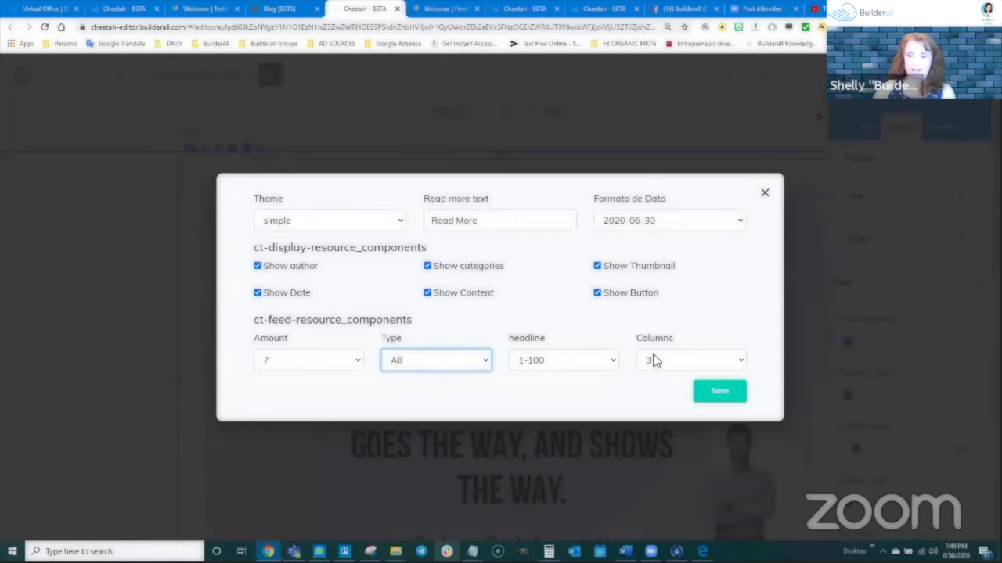
{"action": "left_click", "coordinate": [720, 397]}
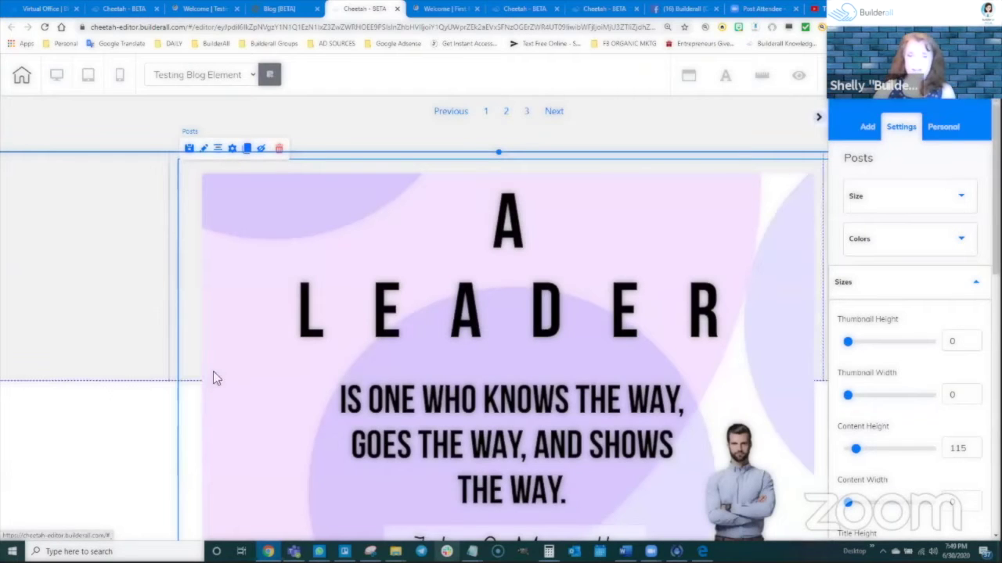
Extend the panel's lower edge down past the new posts element's pagination so it encloses the whole feed
{"action": "left_click", "coordinate": [173, 332]}
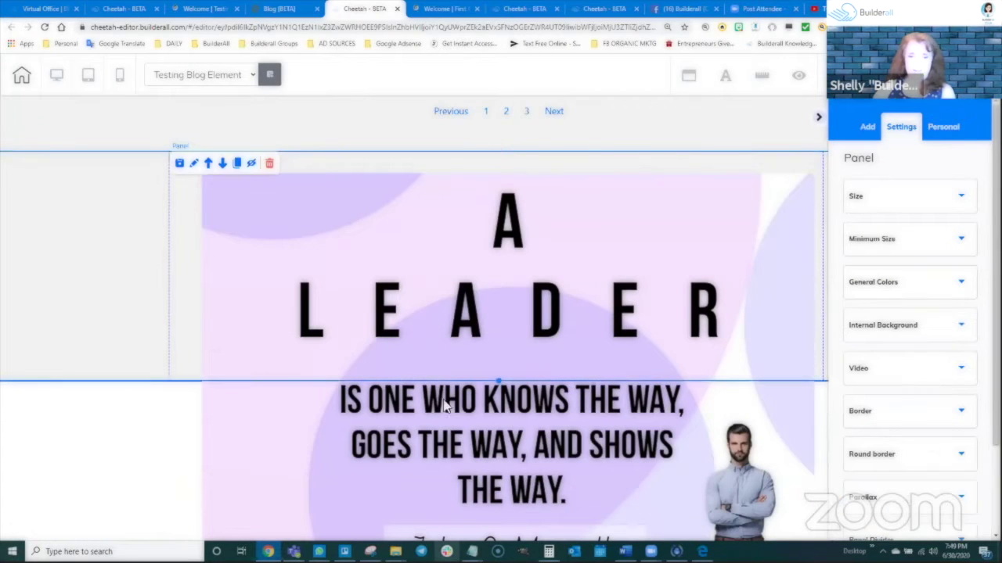
{"action": "left_click_drag", "start_coordinate": [499, 382], "coordinate": [501, 542]}
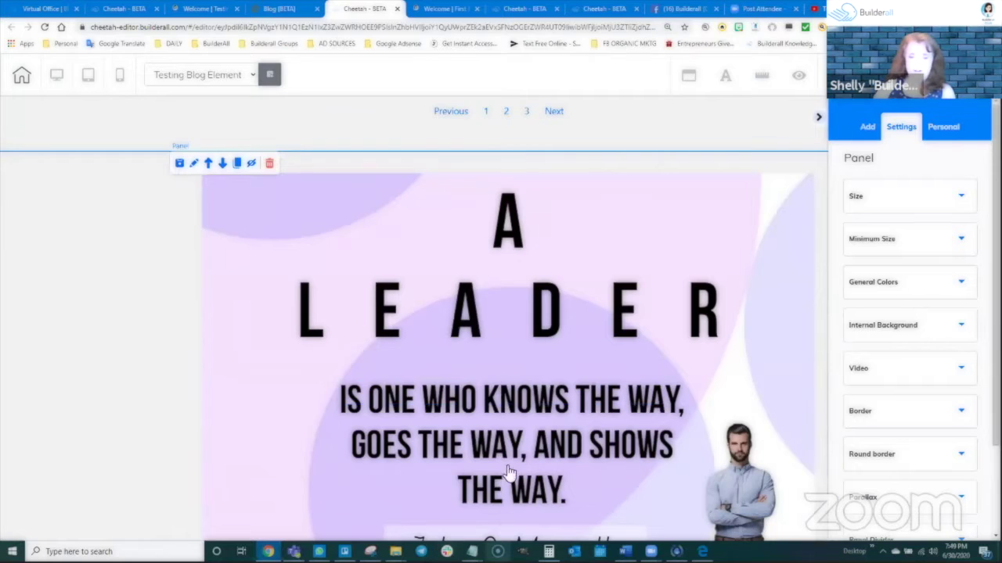
{"action": "scroll", "coordinate": [508, 474], "scroll_direction": "down", "scroll_amount": 6}
{"action": "scroll", "coordinate": [519, 186], "scroll_direction": "up", "scroll_amount": 2}
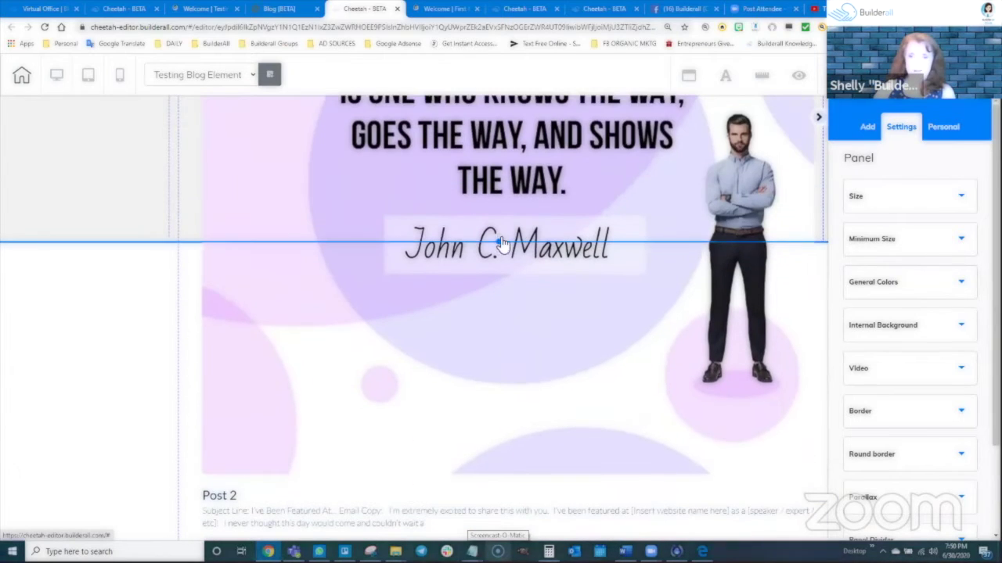
{"action": "left_click_drag", "start_coordinate": [500, 244], "coordinate": [499, 381]}
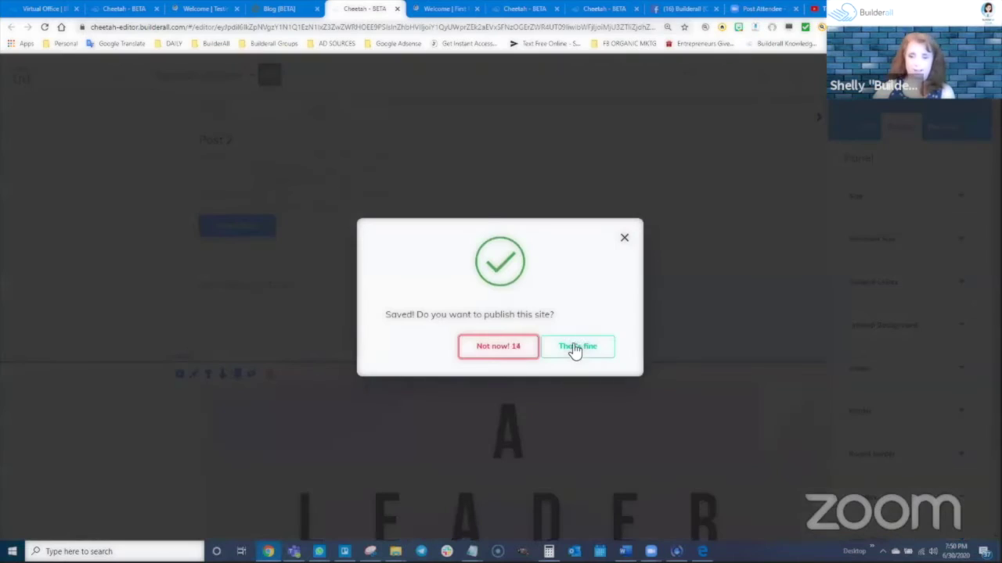
Publish the saved site and reload the live testing-blog-elements page to load the updated Blog FeedNews section
{"action": "left_click", "coordinate": [575, 348]}
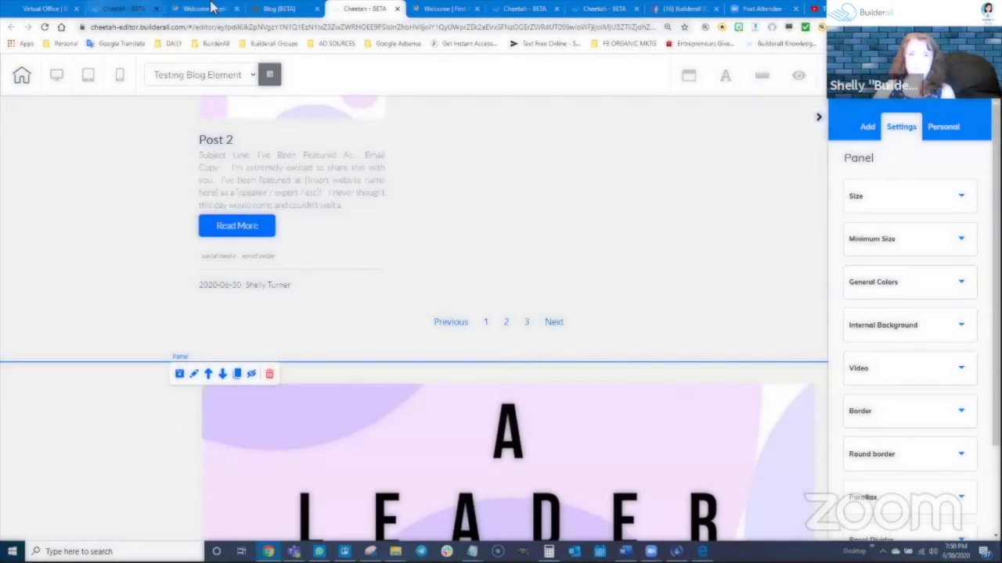
{"action": "left_click", "coordinate": [200, 9]}
{"action": "left_click", "coordinate": [45, 28]}
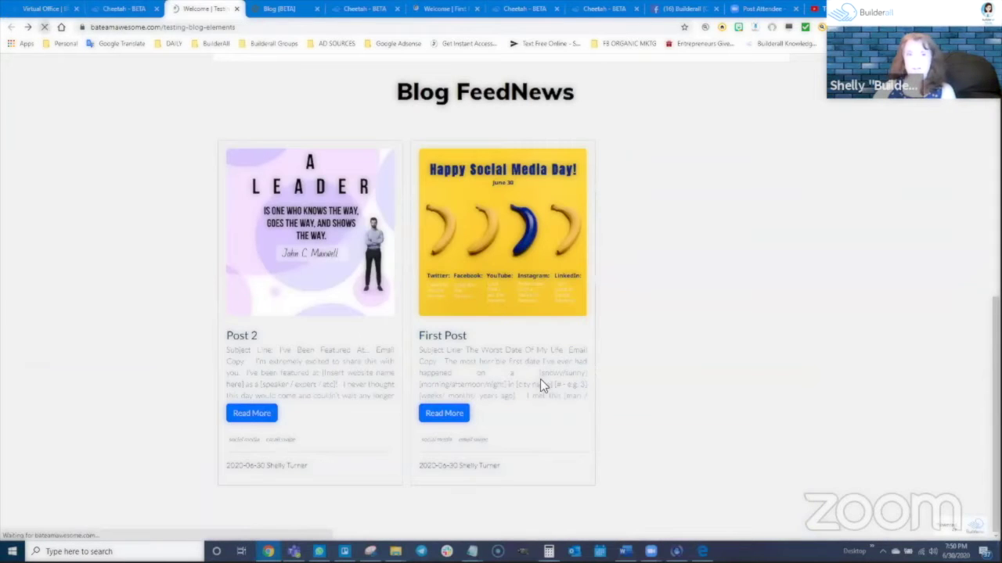
{"action": "scroll", "coordinate": [493, 376], "scroll_direction": "down", "scroll_amount": 3}
{"action": "scroll", "coordinate": [532, 392], "scroll_direction": "down", "scroll_amount": 2}
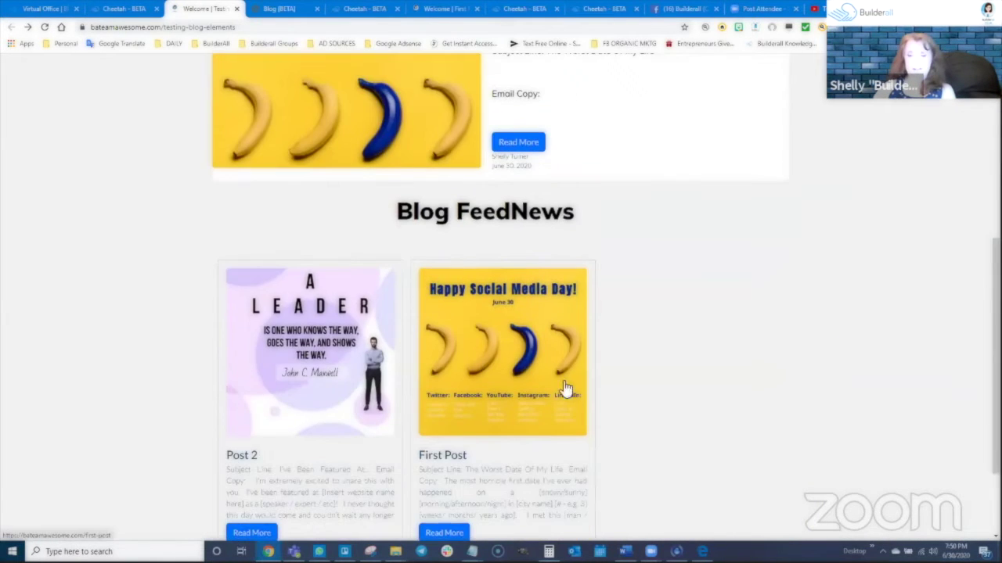
{"action": "scroll", "coordinate": [458, 336], "scroll_direction": "down", "scroll_amount": 2}
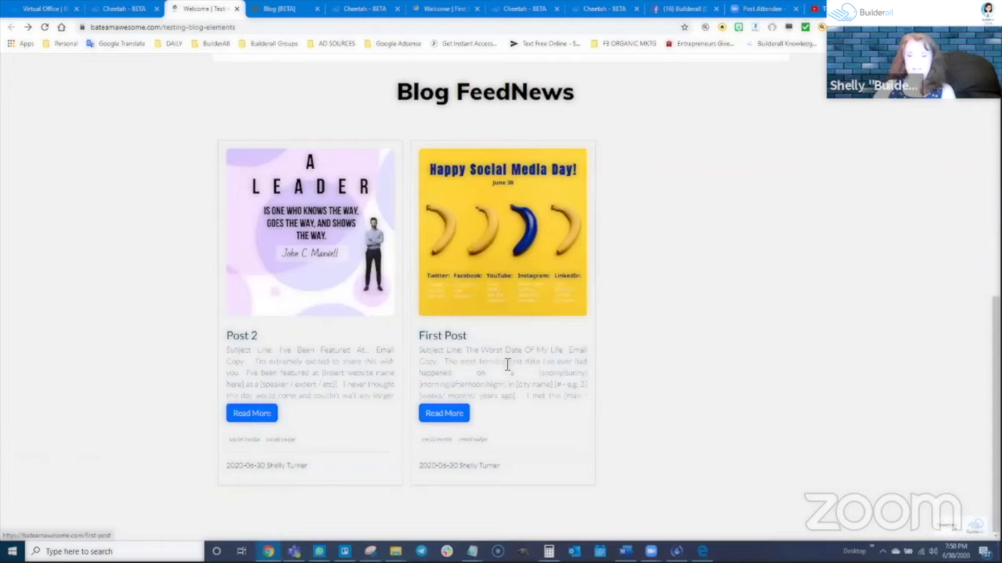
{"action": "left_click", "coordinate": [45, 28]}
Examine the new feed on the live page, from the large Post 2 card down to the First Post card, and recheck it after reloading
{"action": "scroll", "coordinate": [594, 407], "scroll_direction": "down", "scroll_amount": 6}
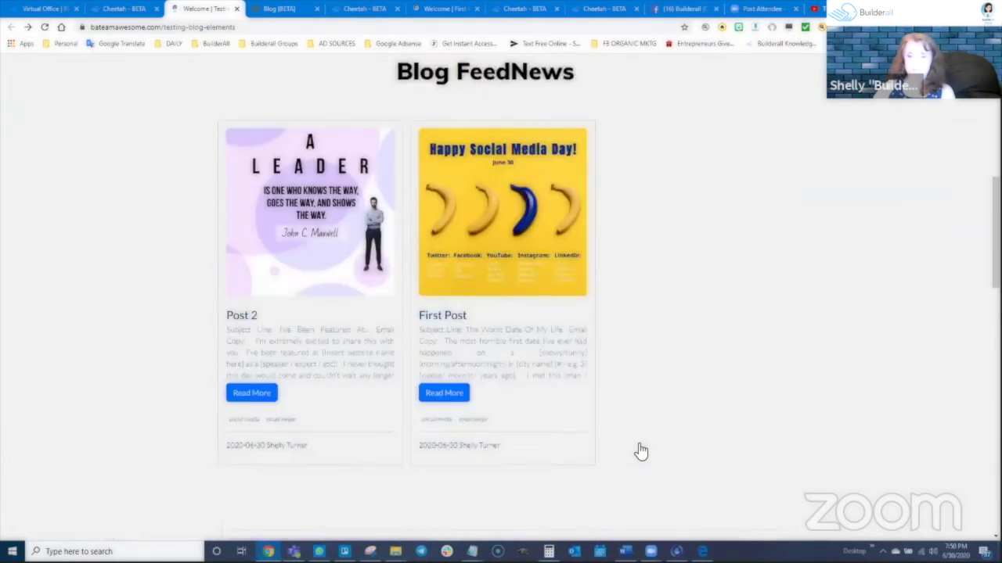
{"action": "scroll", "coordinate": [449, 347], "scroll_direction": "down", "scroll_amount": 3}
{"action": "scroll", "coordinate": [667, 383], "scroll_direction": "down", "scroll_amount": 5}
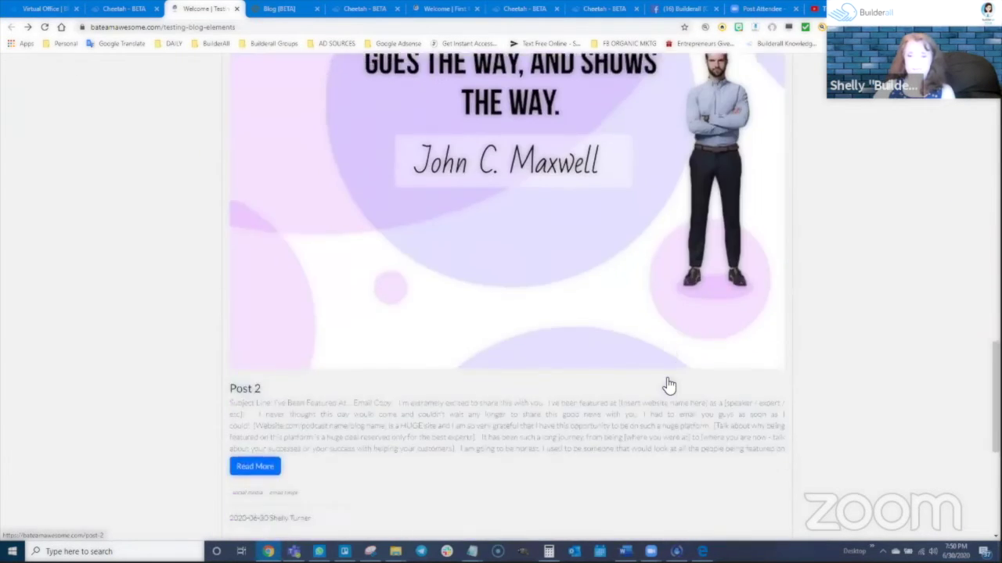
{"action": "scroll", "coordinate": [665, 383], "scroll_direction": "down", "scroll_amount": 4}
{"action": "scroll", "coordinate": [622, 387], "scroll_direction": "up", "scroll_amount": 3}
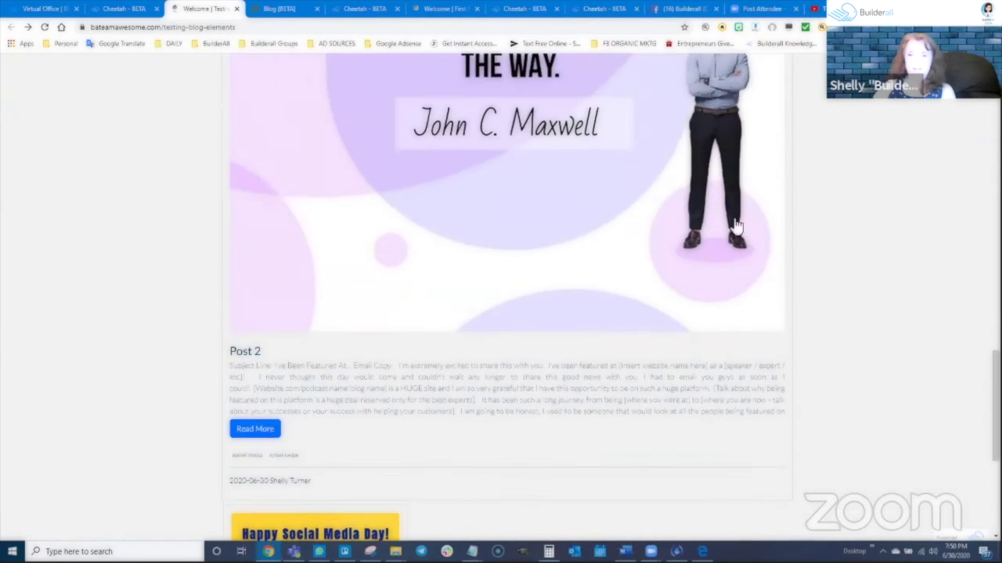
{"action": "scroll", "coordinate": [408, 273], "scroll_direction": "down", "scroll_amount": 4}
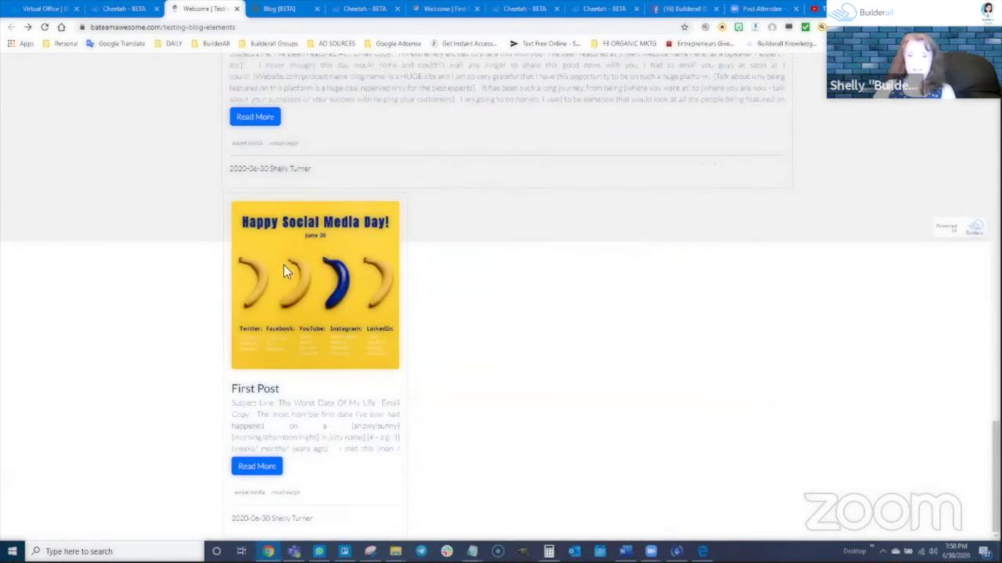
{"action": "scroll", "coordinate": [527, 271], "scroll_direction": "up", "scroll_amount": 5}
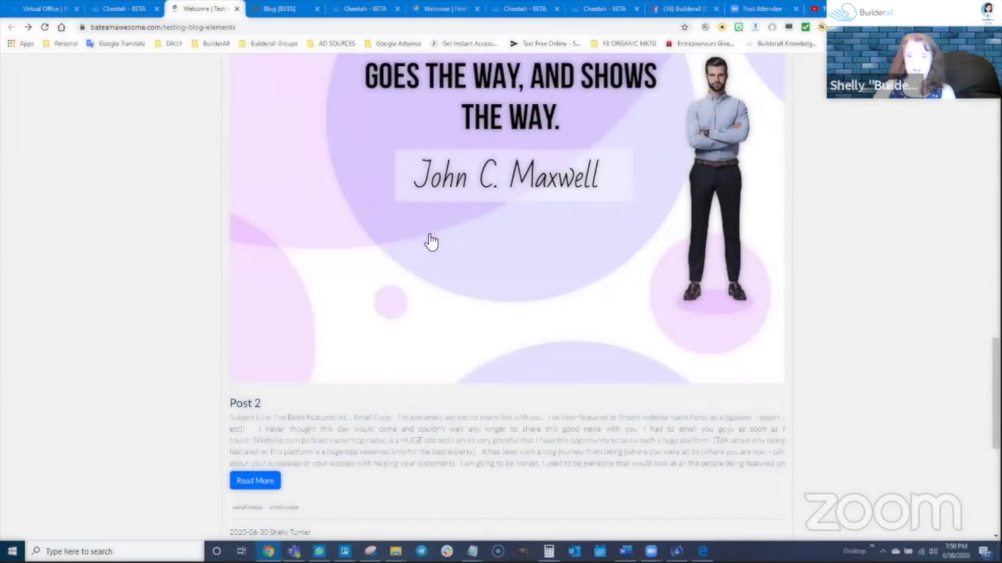
{"action": "scroll", "coordinate": [430, 241], "scroll_direction": "down", "scroll_amount": 5}
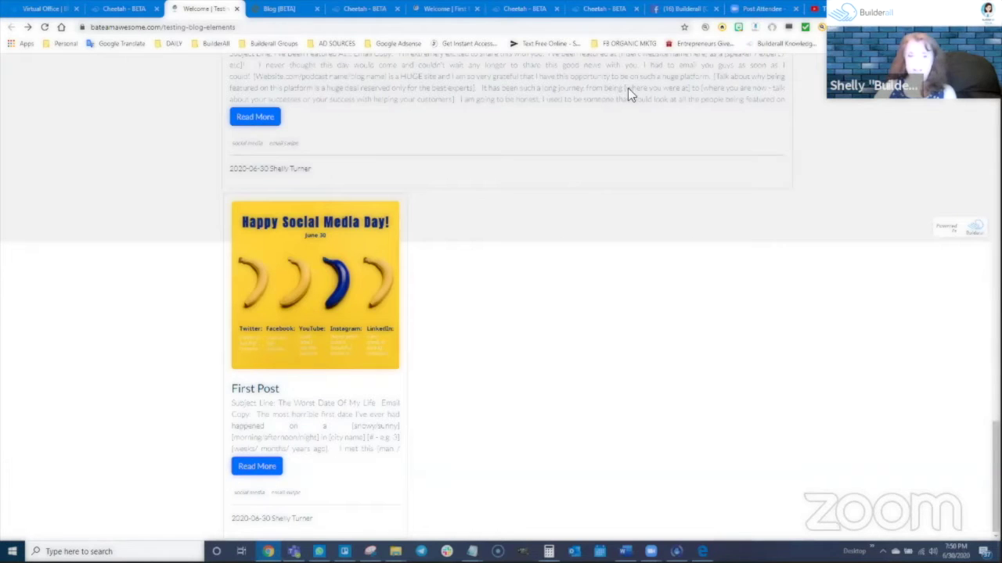
{"action": "scroll", "coordinate": [537, 337], "scroll_direction": "up", "scroll_amount": 2}
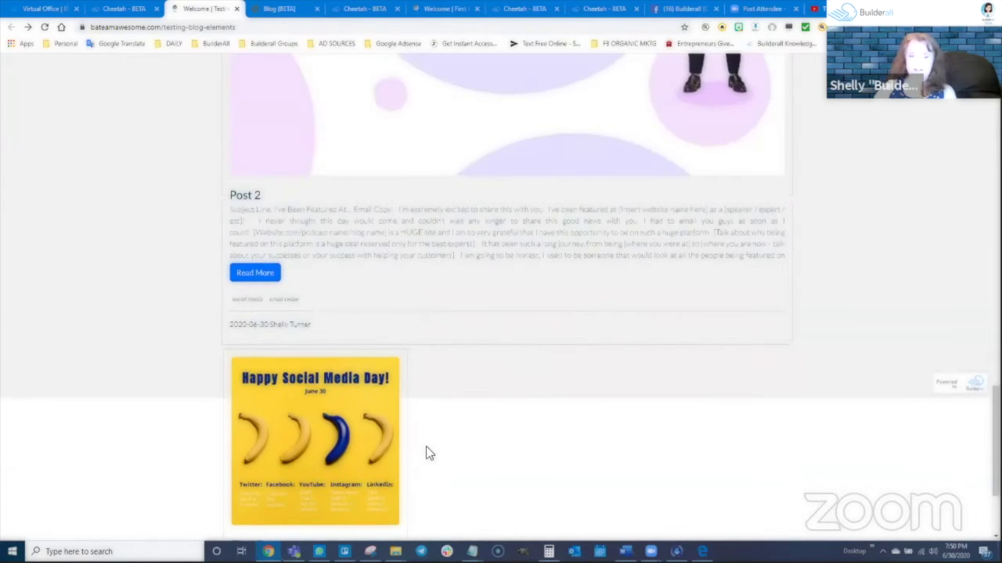
{"action": "scroll", "coordinate": [429, 452], "scroll_direction": "up", "scroll_amount": 7}
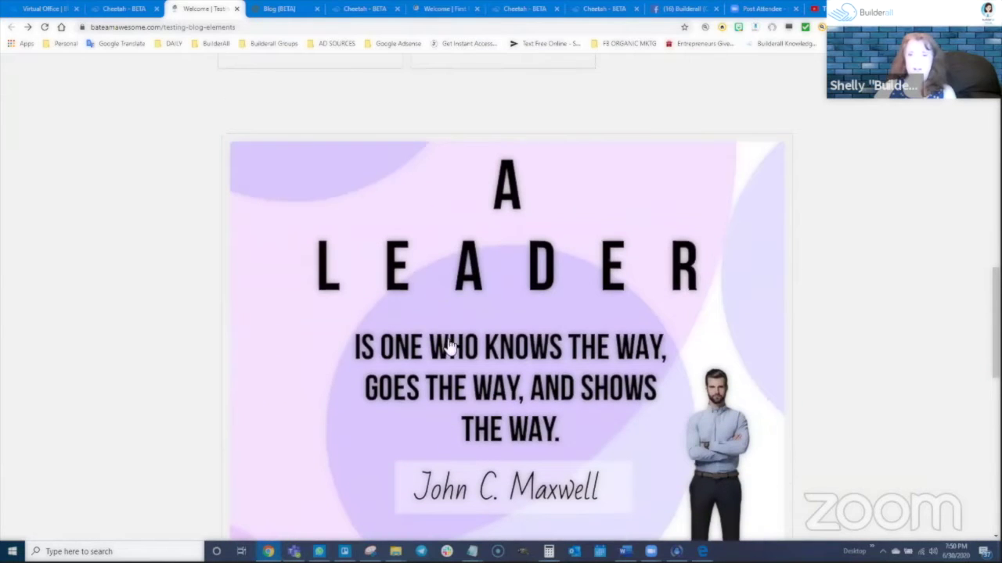
{"action": "scroll", "coordinate": [449, 348], "scroll_direction": "down", "scroll_amount": 8}
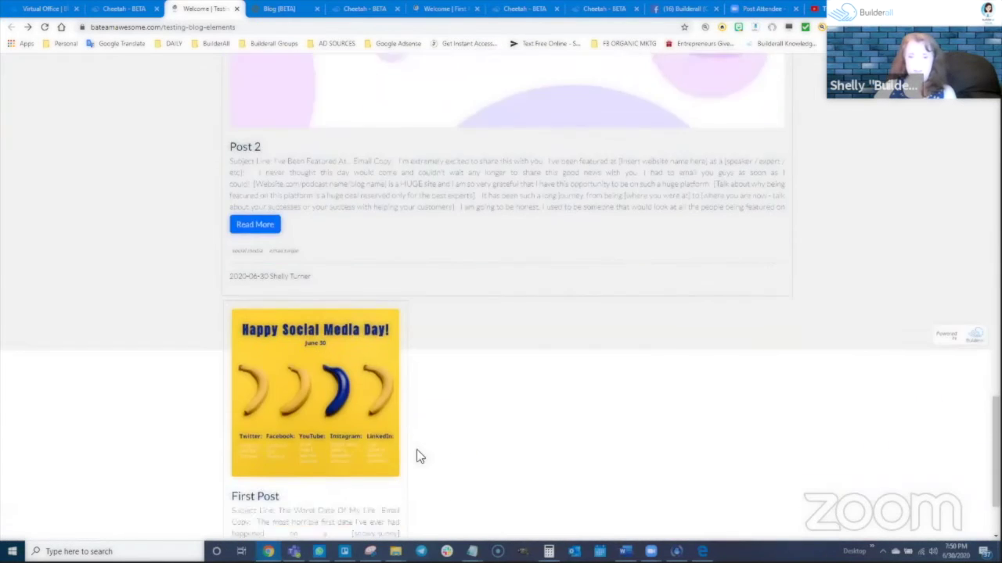
{"action": "scroll", "coordinate": [367, 465], "scroll_direction": "down", "scroll_amount": 1}
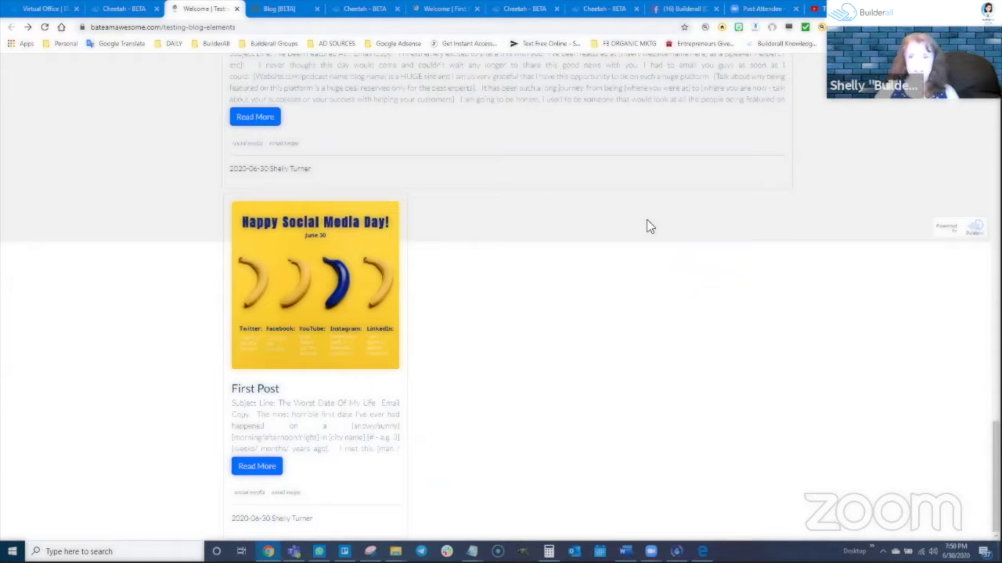
{"action": "left_click", "coordinate": [45, 26]}
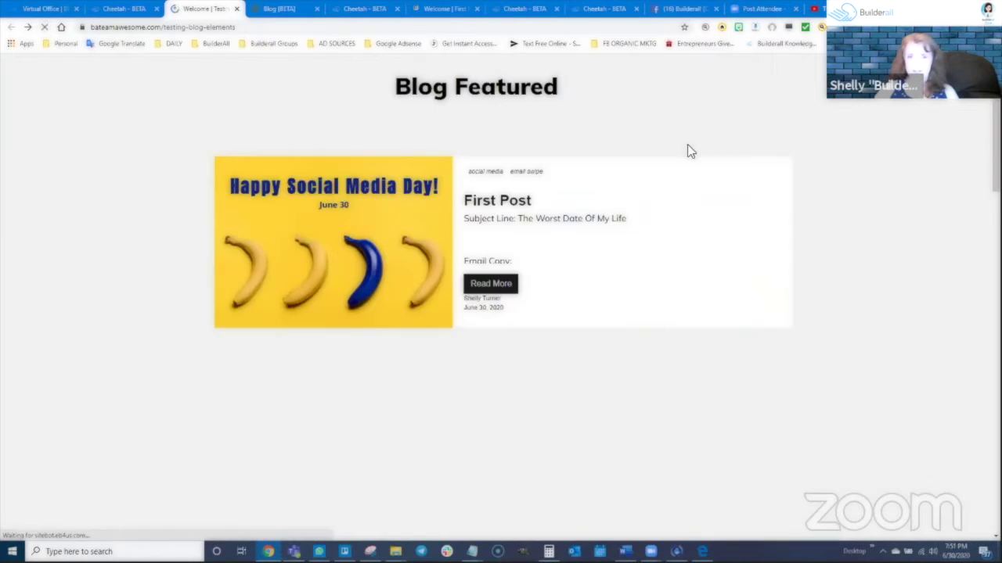
{"action": "scroll", "coordinate": [644, 443], "scroll_direction": "down", "scroll_amount": 5}
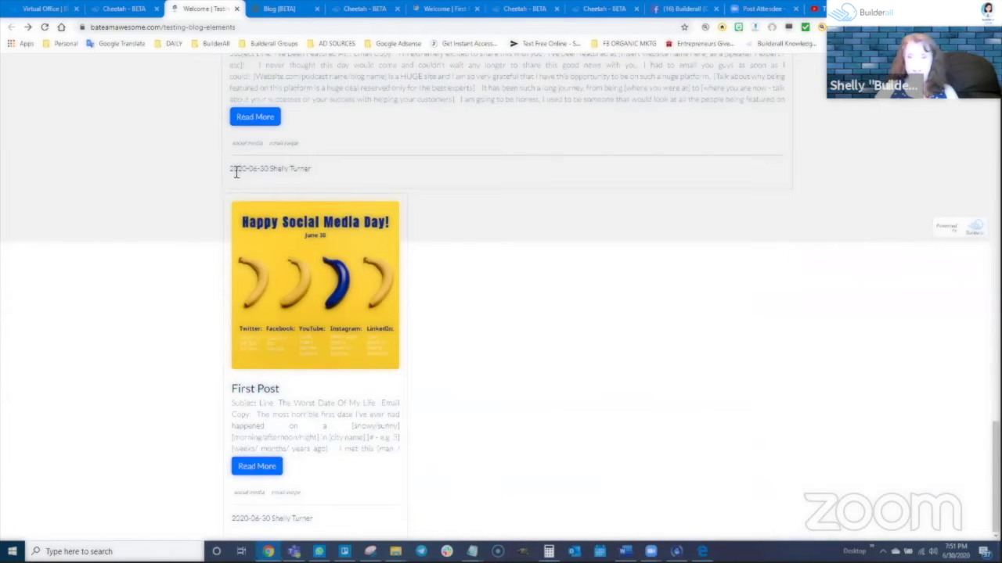
Back in the Cheetah editor, select the lower posts element and examine its Height Content and its thumbnail, content, title and button size settings
{"action": "left_click", "coordinate": [382, 10]}
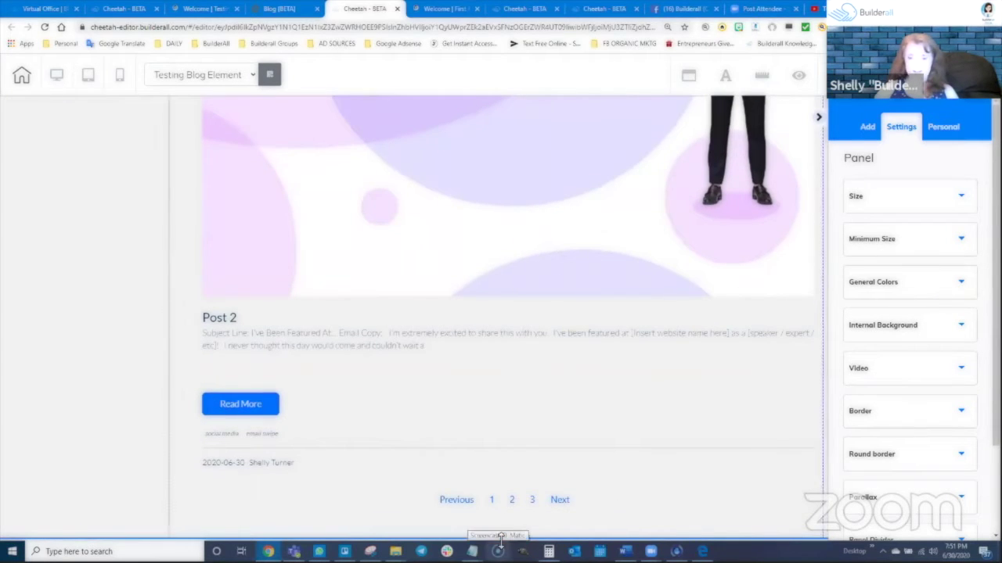
{"action": "scroll", "coordinate": [570, 432], "scroll_direction": "up", "scroll_amount": 8}
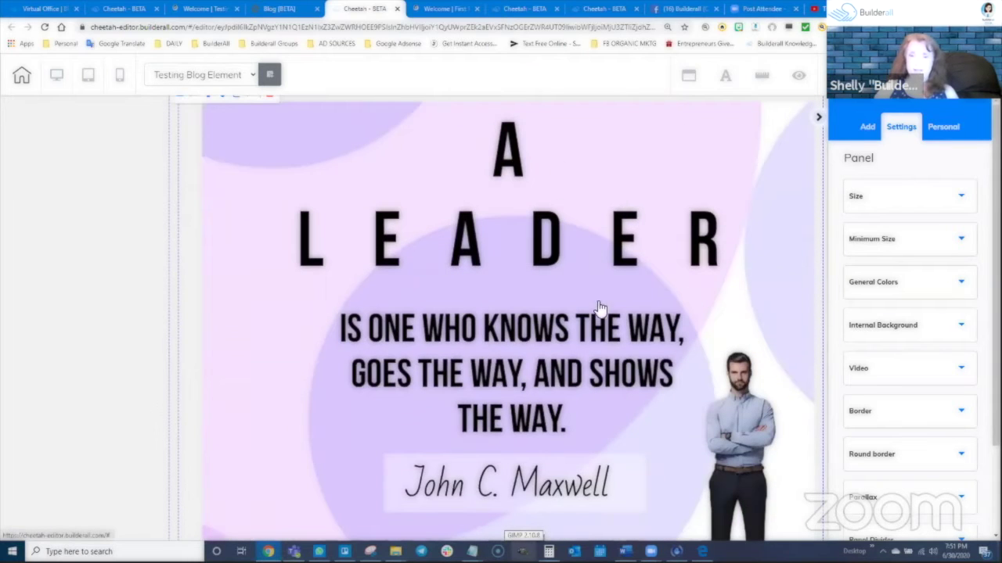
{"action": "left_click", "coordinate": [600, 307]}
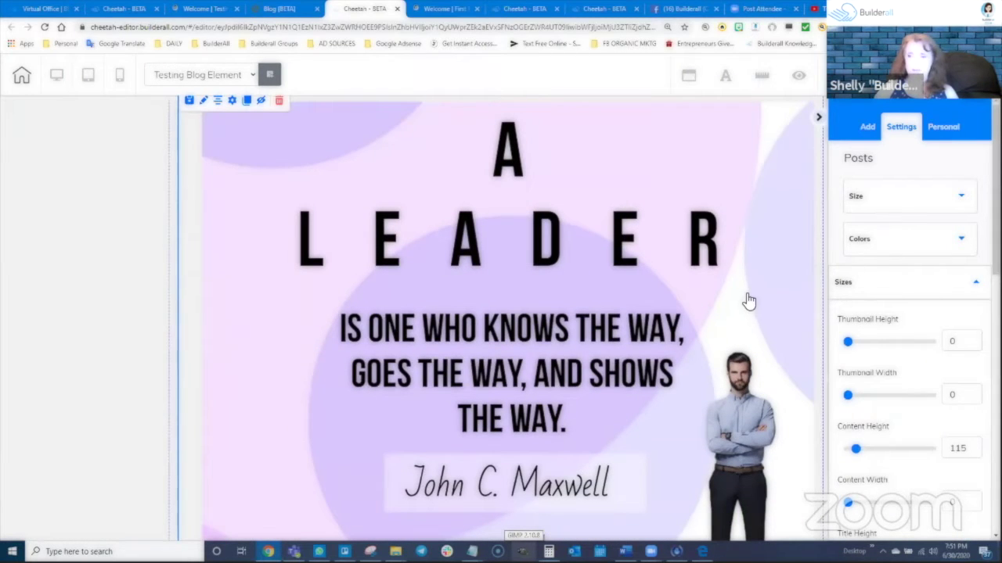
{"action": "scroll", "coordinate": [693, 278], "scroll_direction": "up", "scroll_amount": 3}
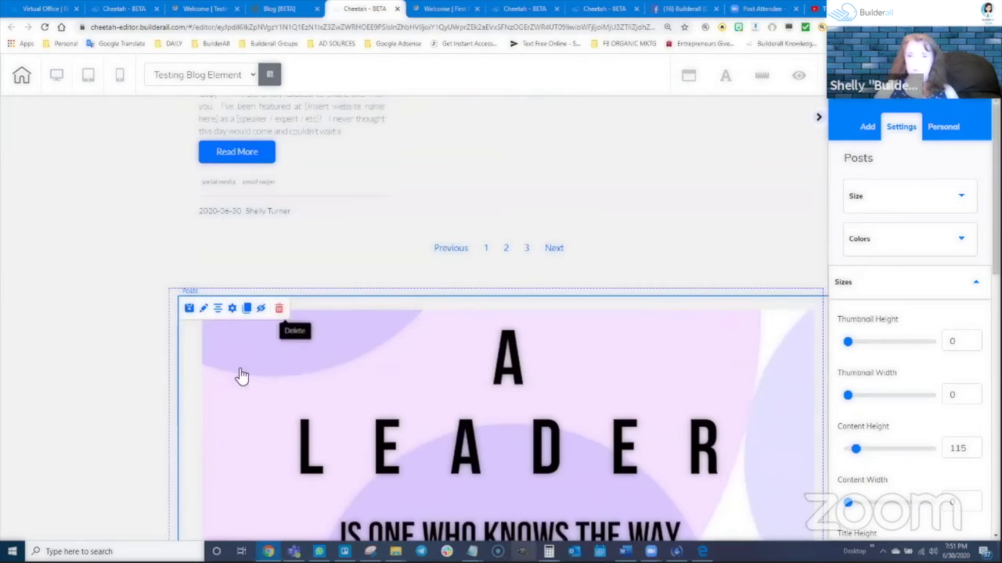
{"action": "left_click", "coordinate": [898, 205]}
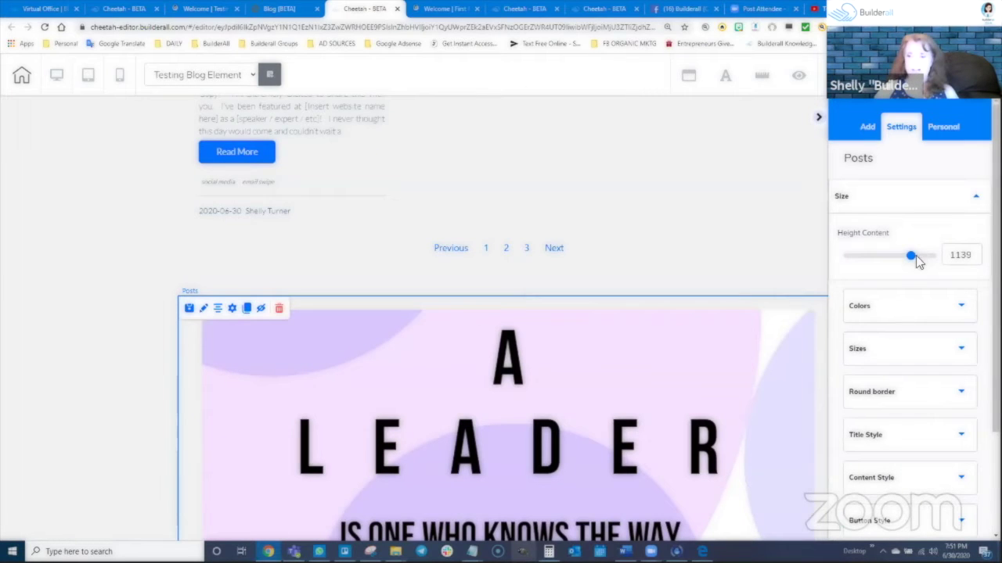
{"action": "left_click", "coordinate": [890, 352]}
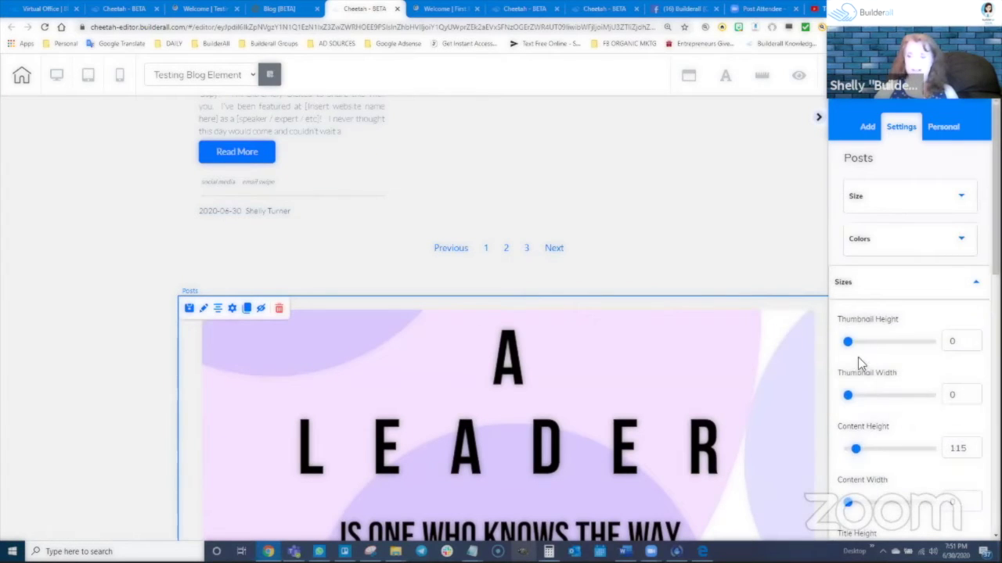
{"action": "scroll", "coordinate": [858, 357], "scroll_direction": "down", "scroll_amount": 1}
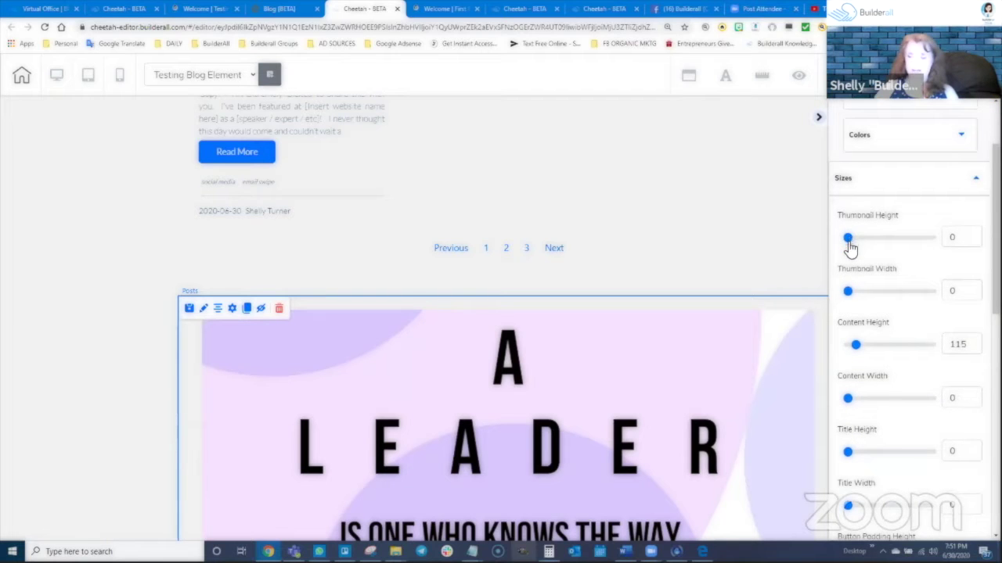
{"action": "scroll", "coordinate": [860, 270], "scroll_direction": "down", "scroll_amount": 1}
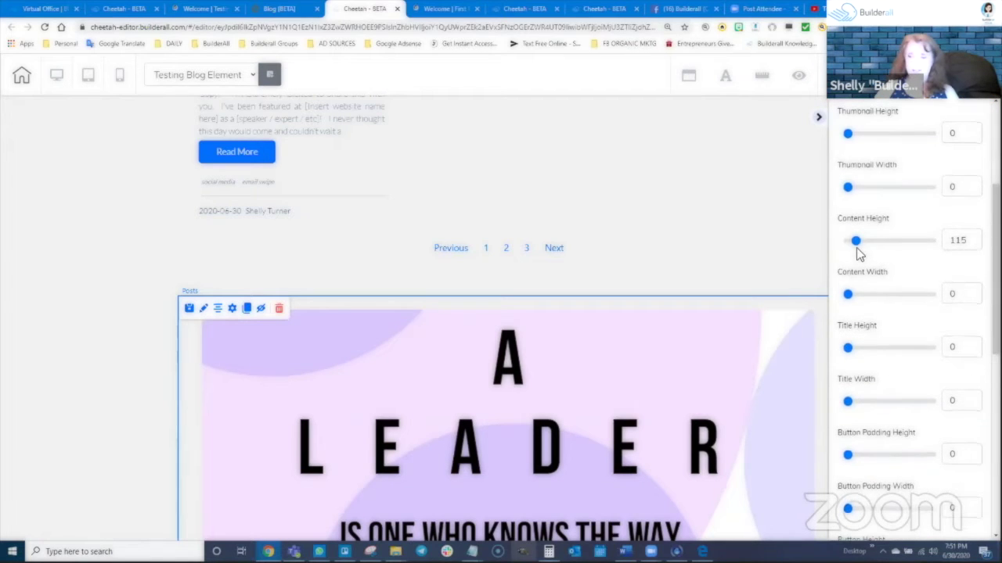
{"action": "scroll", "coordinate": [865, 362], "scroll_direction": "down", "scroll_amount": 1}
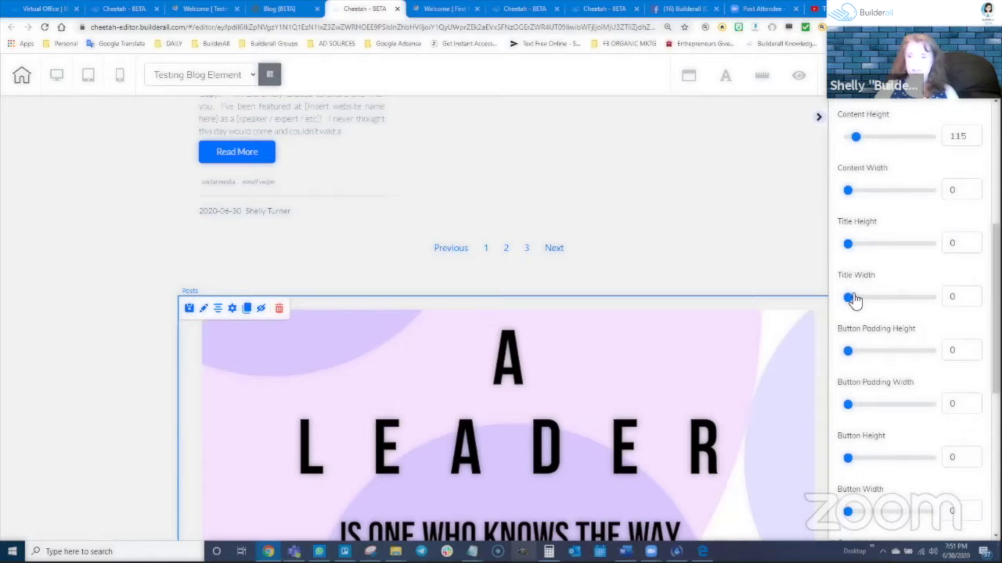
{"action": "scroll", "coordinate": [528, 489], "scroll_direction": "down", "scroll_amount": 8}
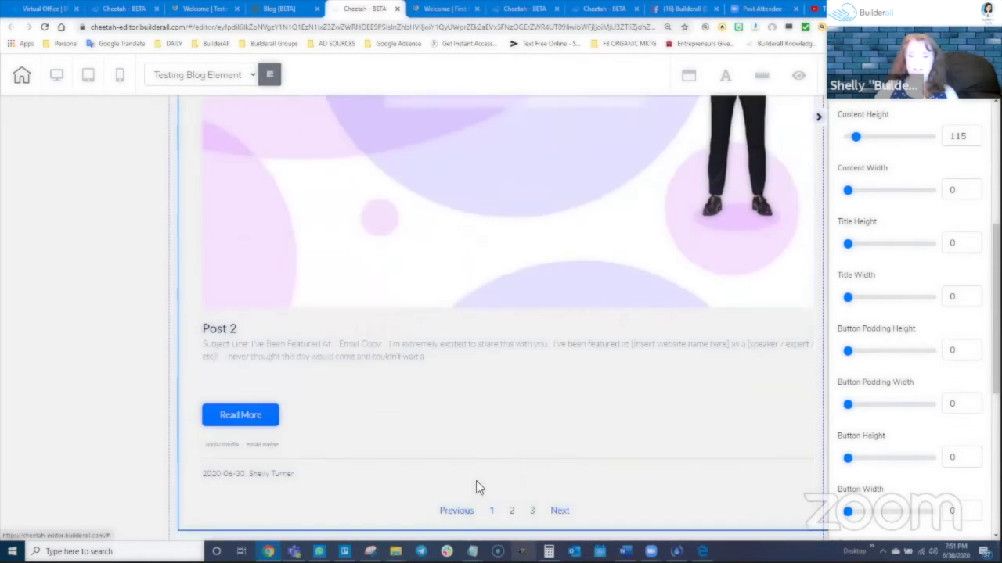
{"action": "scroll", "coordinate": [894, 235], "scroll_direction": "up", "scroll_amount": 2}
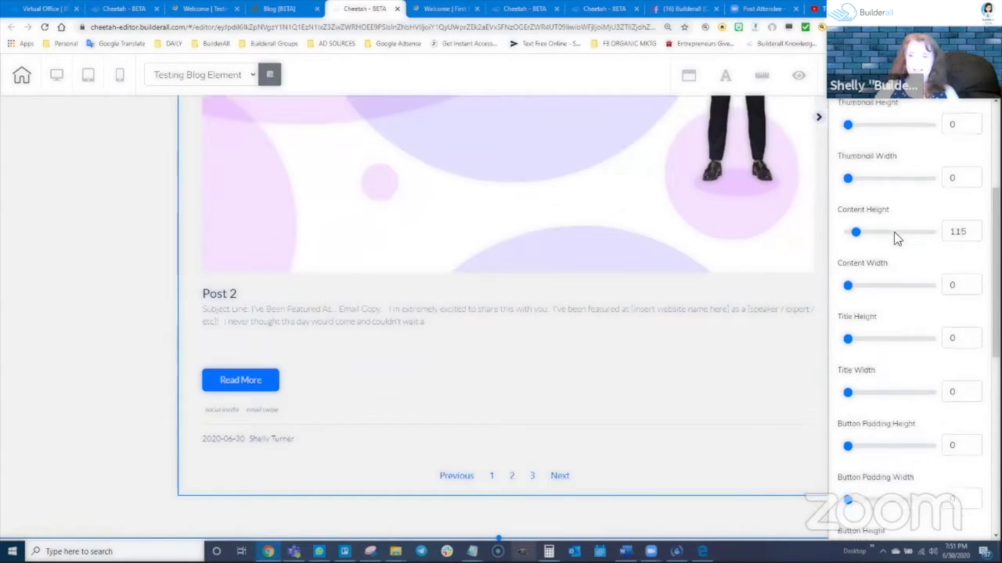
{"action": "scroll", "coordinate": [375, 290], "scroll_direction": "up", "scroll_amount": 2}
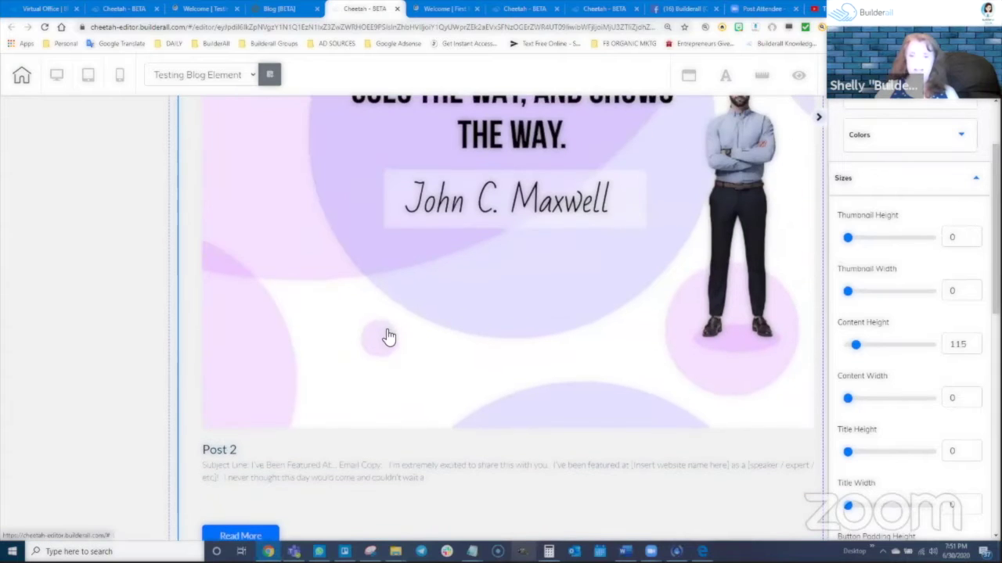
Shrink the lower posts element to less than half the panel's width and place it along the panel's left side
{"action": "scroll", "coordinate": [653, 365], "scroll_direction": "down", "scroll_amount": 2}
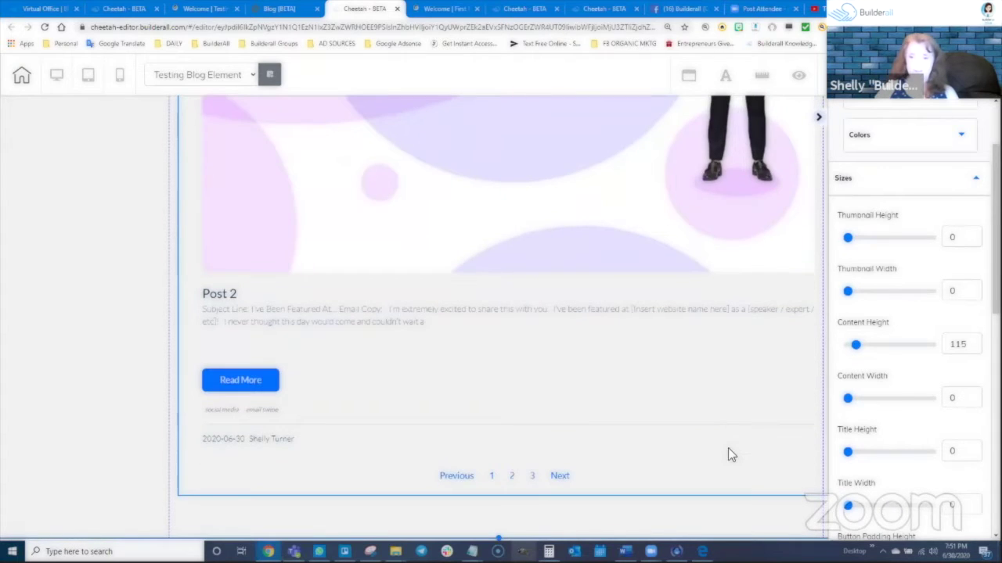
{"action": "left_click_drag", "start_coordinate": [733, 454], "coordinate": [704, 452]}
{"action": "left_click_drag", "start_coordinate": [800, 494], "coordinate": [454, 164]}
{"action": "left_click", "coordinate": [581, 269]}
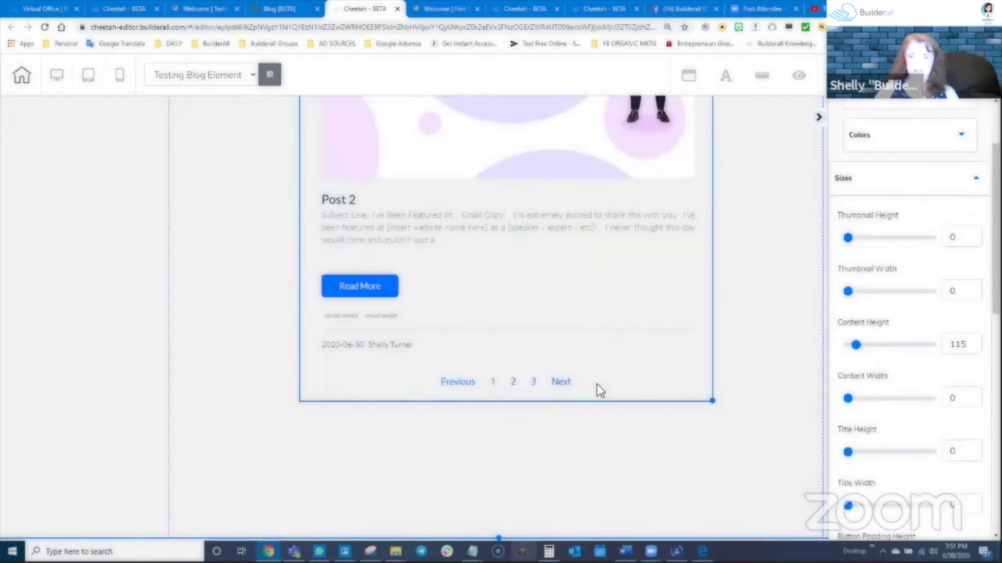
{"action": "scroll", "coordinate": [597, 386], "scroll_direction": "up", "scroll_amount": 3}
{"action": "left_click_drag", "start_coordinate": [621, 231], "coordinate": [509, 268]}
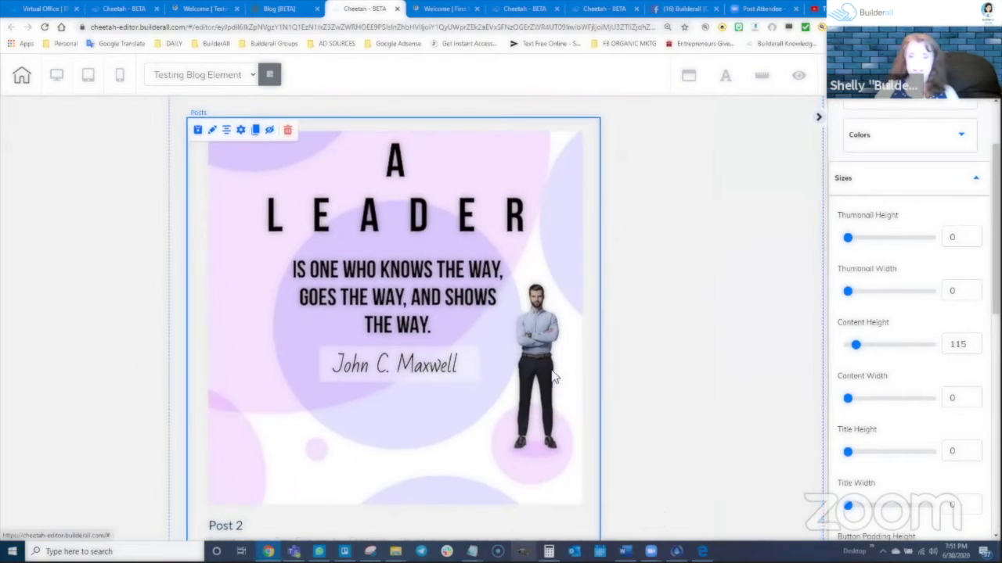
{"action": "scroll", "coordinate": [599, 517], "scroll_direction": "down", "scroll_amount": 3}
{"action": "left_click_drag", "start_coordinate": [600, 517], "coordinate": [460, 205]}
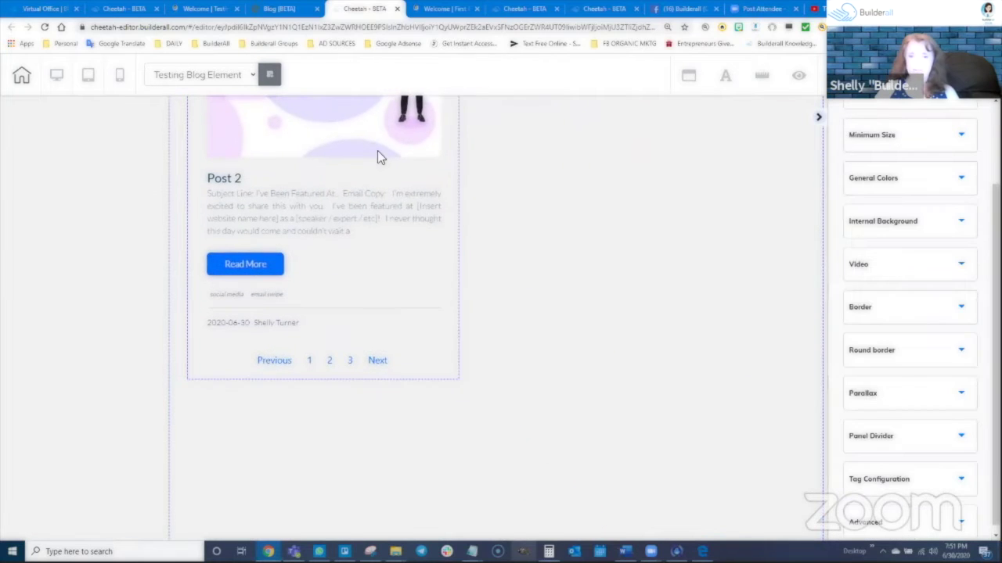
Move the narrowed posts element to the right side of the panel, just below the upper feed's pagination
{"action": "left_click_drag", "start_coordinate": [377, 152], "coordinate": [700, 266]}
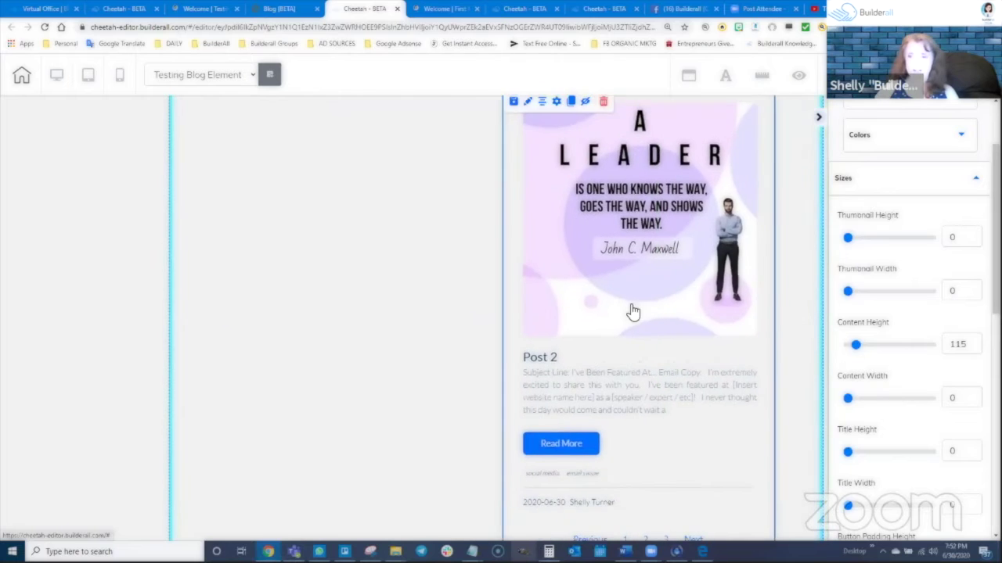
{"action": "scroll", "coordinate": [637, 268], "scroll_direction": "up", "scroll_amount": 3}
{"action": "left_click_drag", "start_coordinate": [668, 423], "coordinate": [677, 364]}
{"action": "left_click_drag", "start_coordinate": [712, 407], "coordinate": [716, 388]}
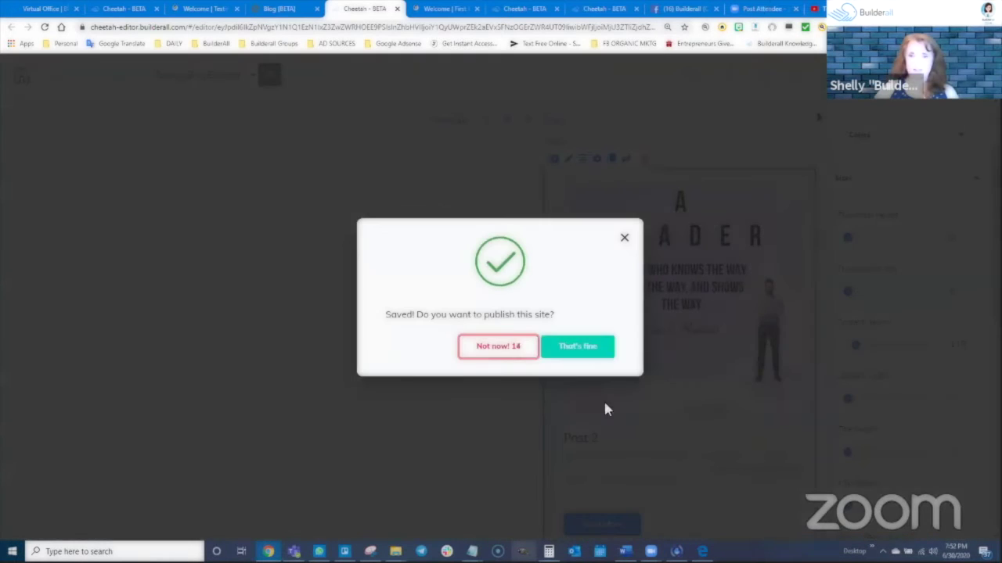
Save and publish the site, and reload the live testing-blog-elements page
{"action": "left_click", "coordinate": [578, 347]}
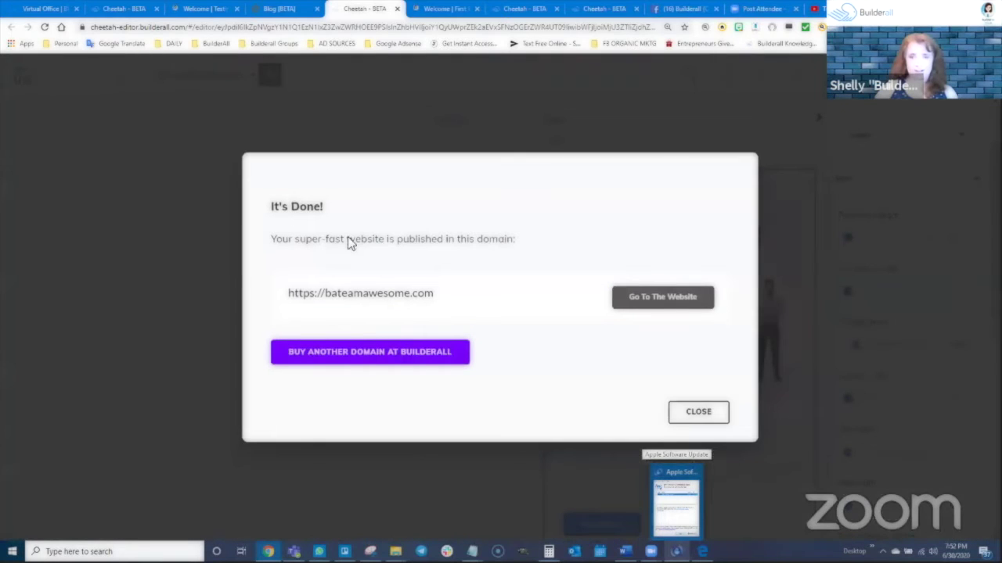
{"action": "left_click", "coordinate": [313, 133]}
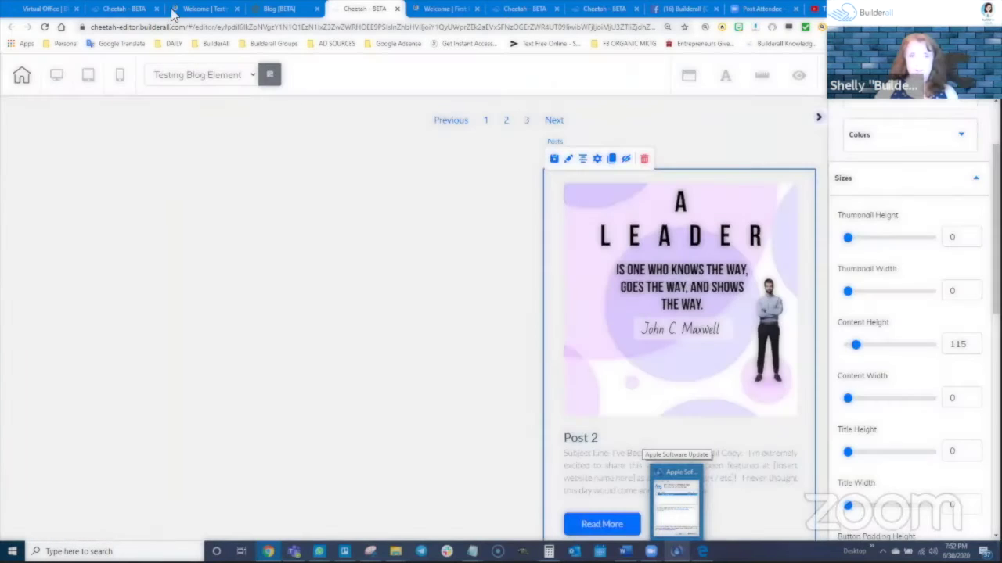
{"action": "left_click", "coordinate": [207, 9]}
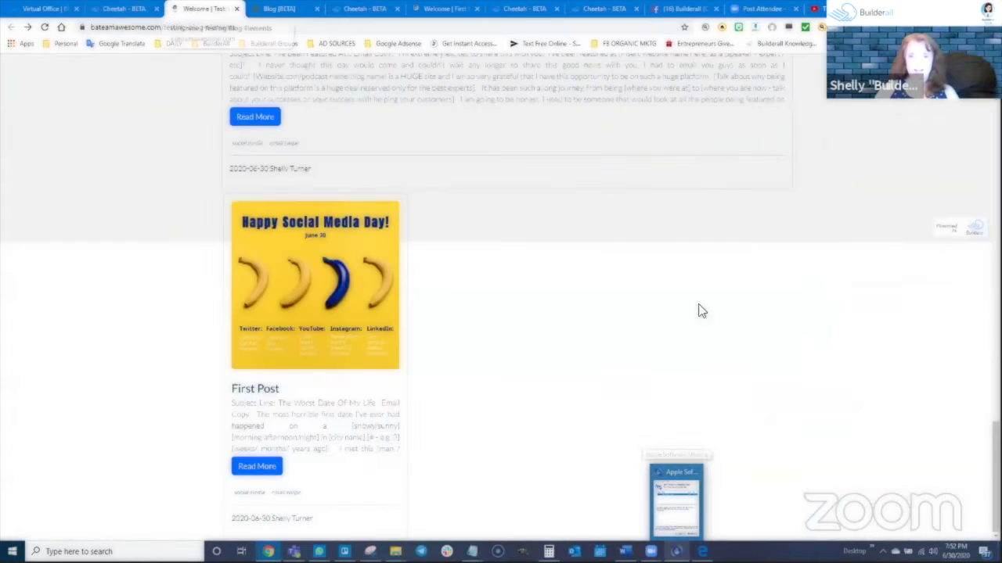
{"action": "left_click", "coordinate": [45, 29]}
Examine the live page down to the narrowed feed, checking the placement and size of its Post 2 and First Post cards
{"action": "scroll", "coordinate": [881, 326], "scroll_direction": "down", "scroll_amount": 4}
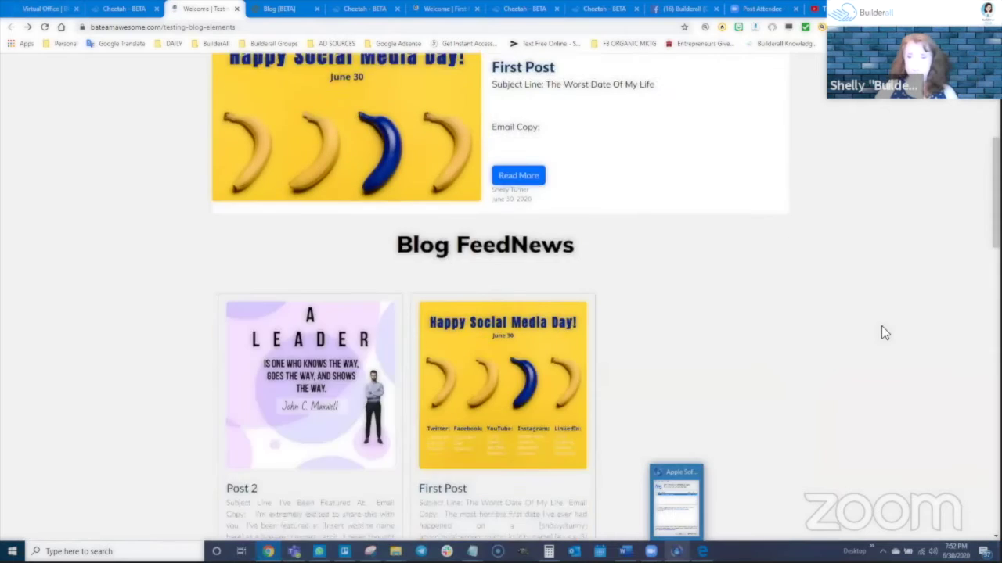
{"action": "scroll", "coordinate": [881, 334], "scroll_direction": "down", "scroll_amount": 10}
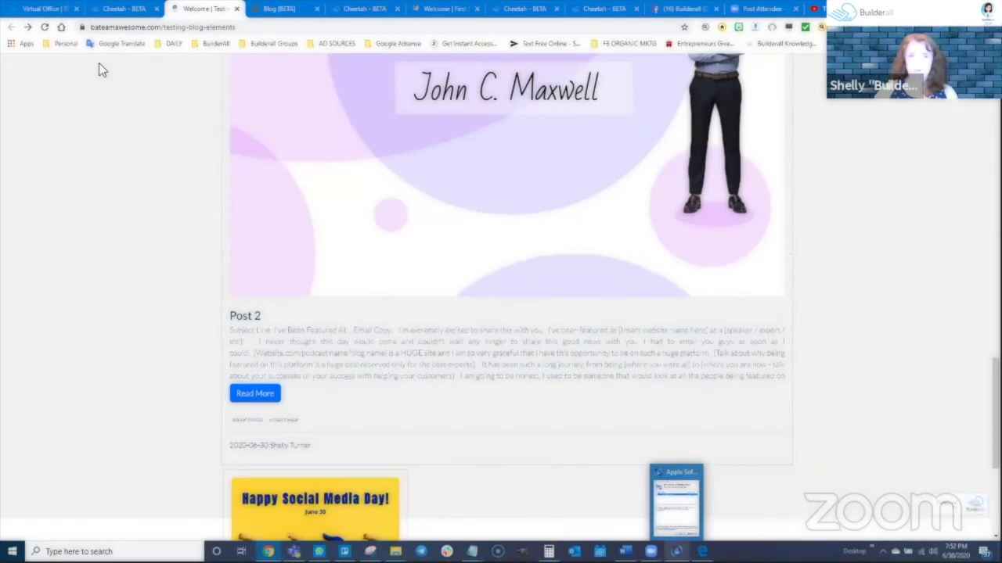
{"action": "scroll", "coordinate": [696, 190], "scroll_direction": "up", "scroll_amount": 15}
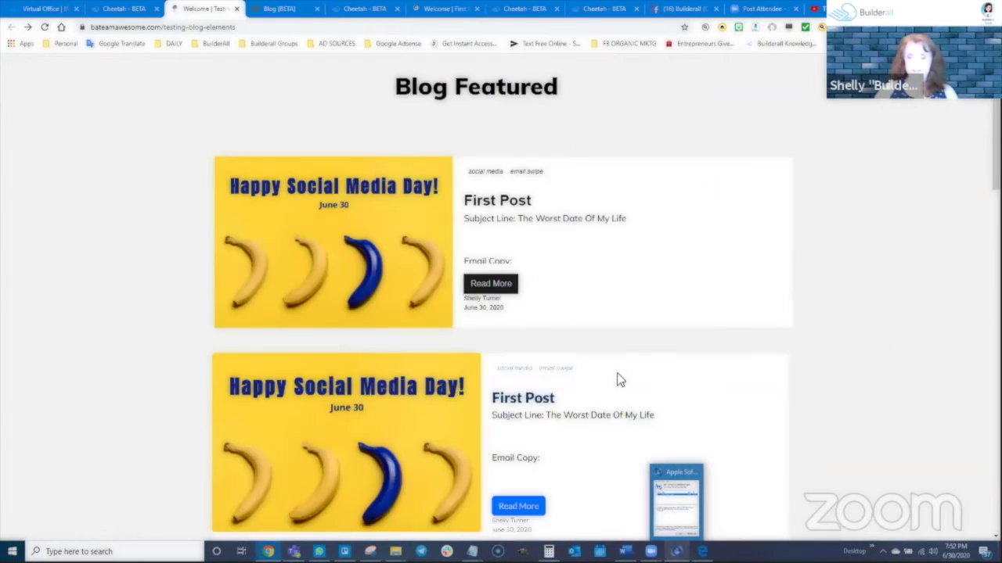
{"action": "scroll", "coordinate": [619, 380], "scroll_direction": "down", "scroll_amount": 3}
{"action": "scroll", "coordinate": [794, 381], "scroll_direction": "down", "scroll_amount": 8}
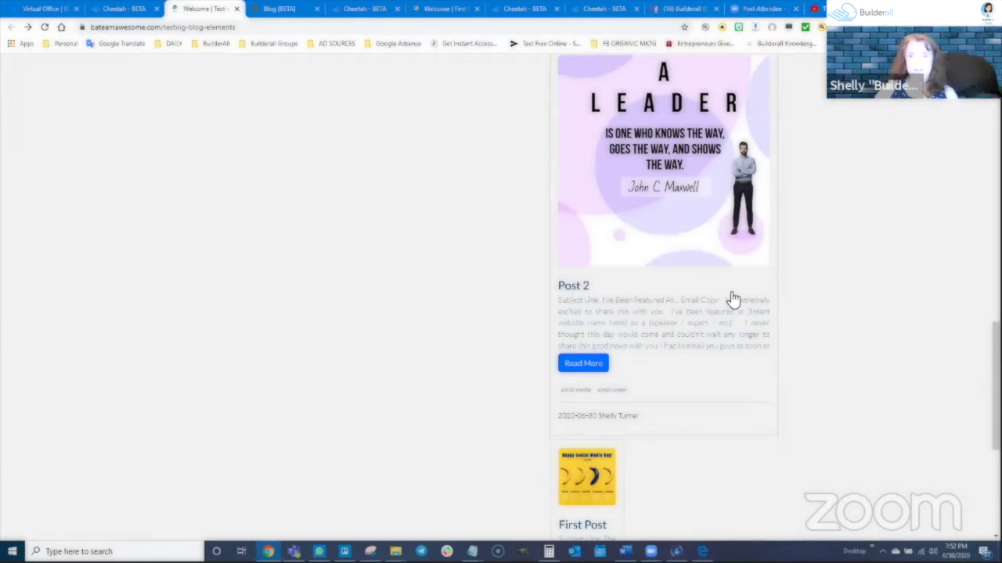
{"action": "scroll", "coordinate": [656, 399], "scroll_direction": "down", "scroll_amount": 2}
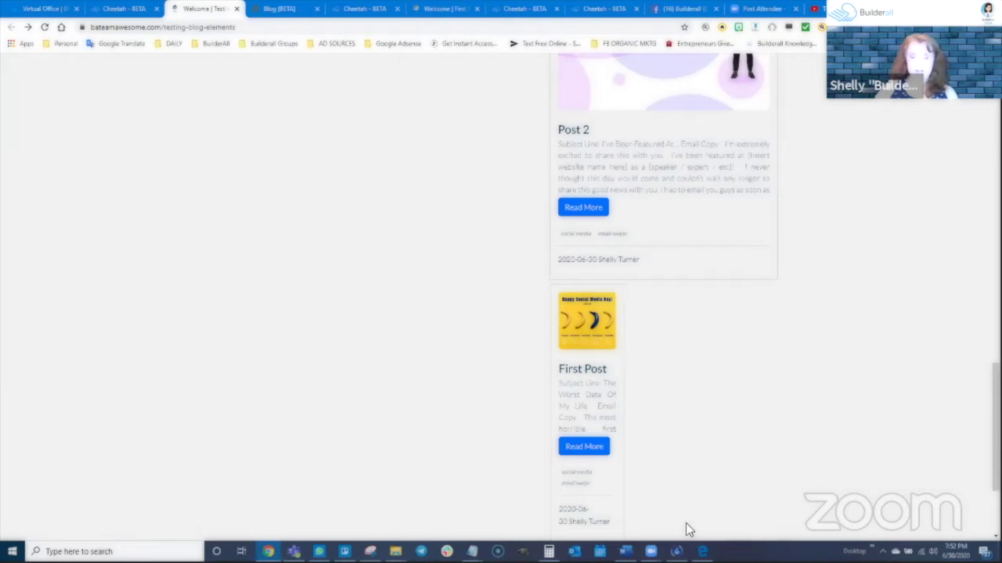
{"action": "scroll", "coordinate": [681, 418], "scroll_direction": "up", "scroll_amount": 3}
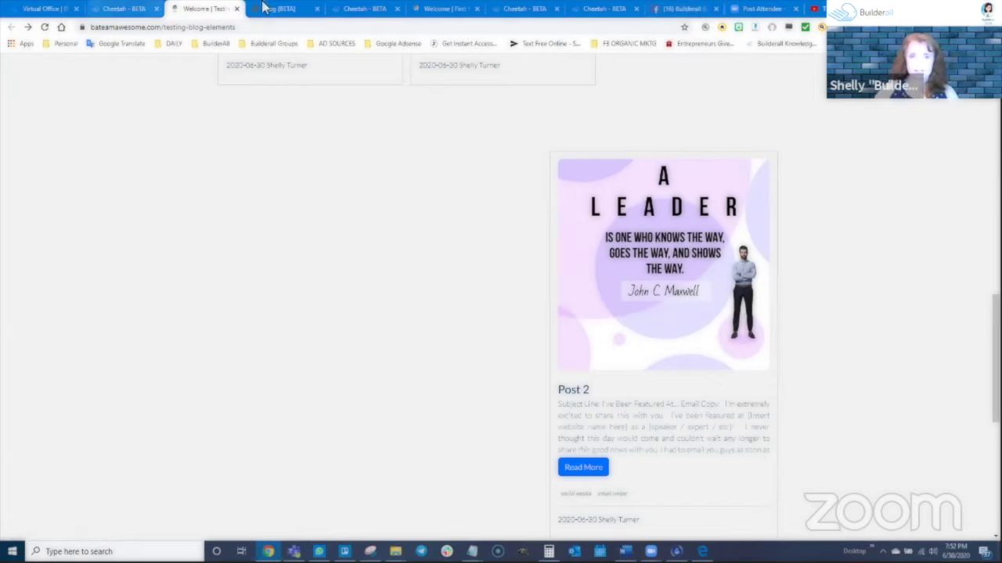
Back in the Cheetah editor, delete the whole Blog FeedNews panel
{"action": "left_click", "coordinate": [371, 9]}
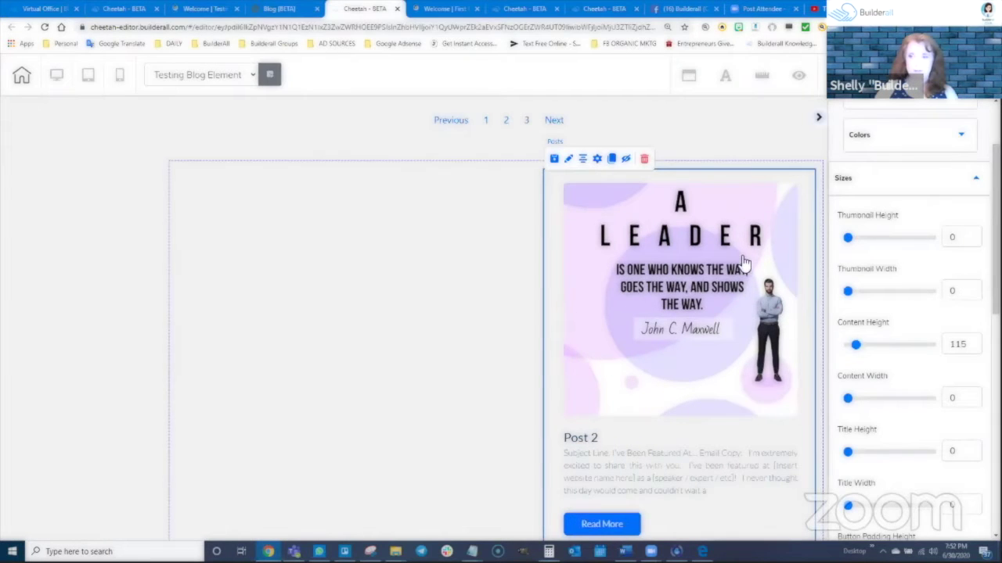
{"action": "scroll", "coordinate": [707, 307], "scroll_direction": "up", "scroll_amount": 10}
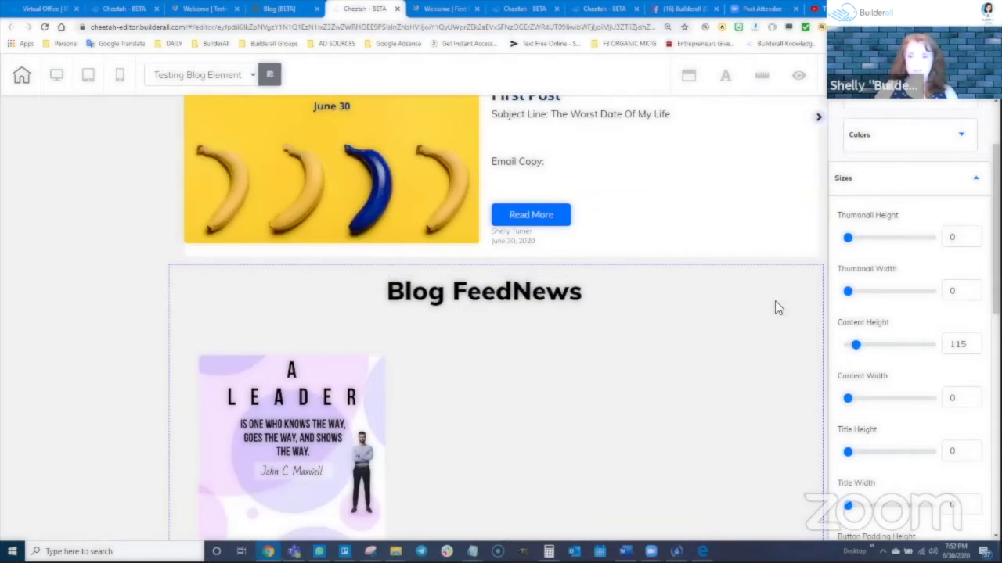
{"action": "left_click", "coordinate": [212, 263]}
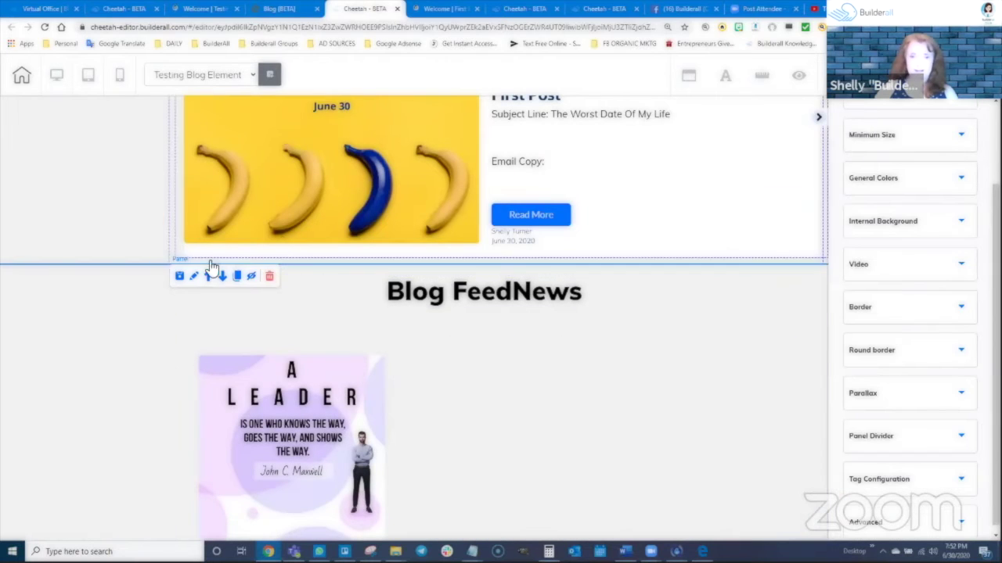
{"action": "left_click", "coordinate": [269, 278]}
{"action": "left_click", "coordinate": [551, 319]}
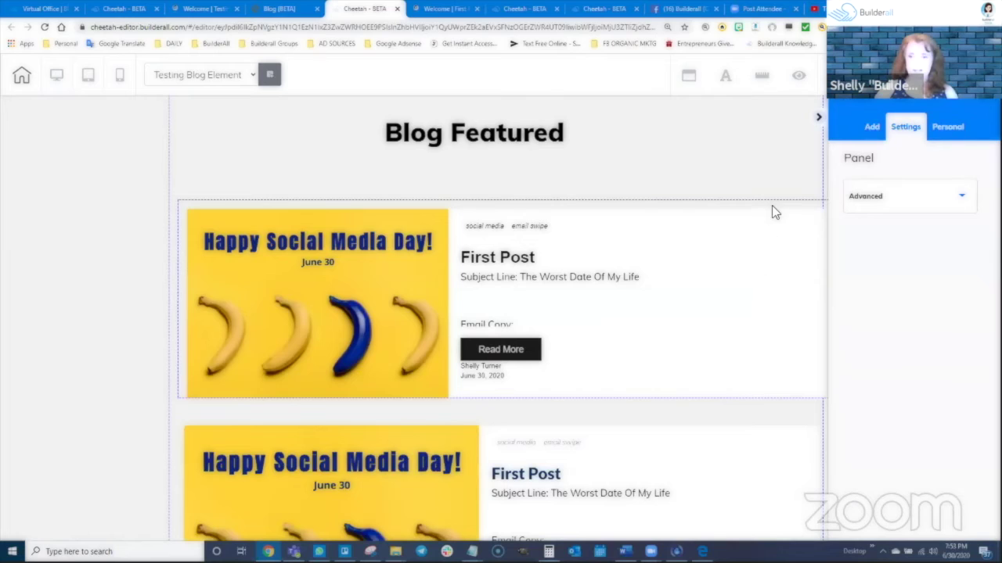
Delete both First Post posts elements beneath the Blog Featured heading, keeping the heading itself
{"action": "left_click", "coordinate": [358, 208]}
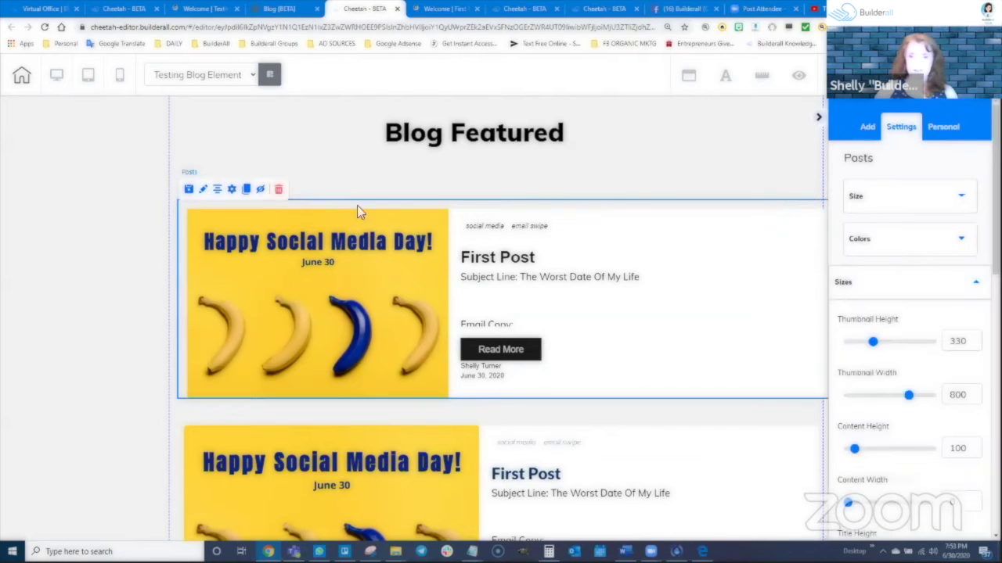
{"action": "left_click", "coordinate": [864, 129]}
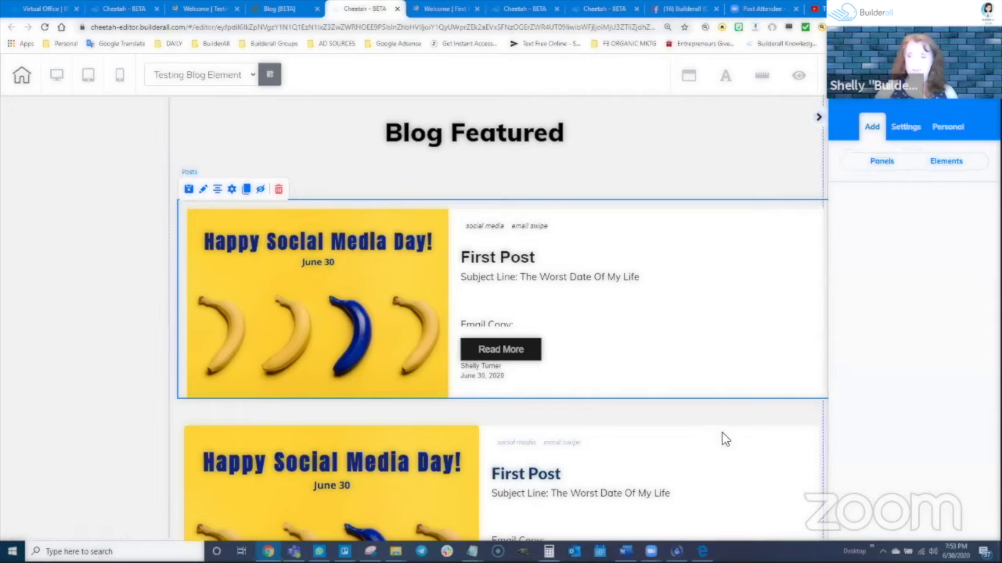
{"action": "left_click", "coordinate": [402, 459]}
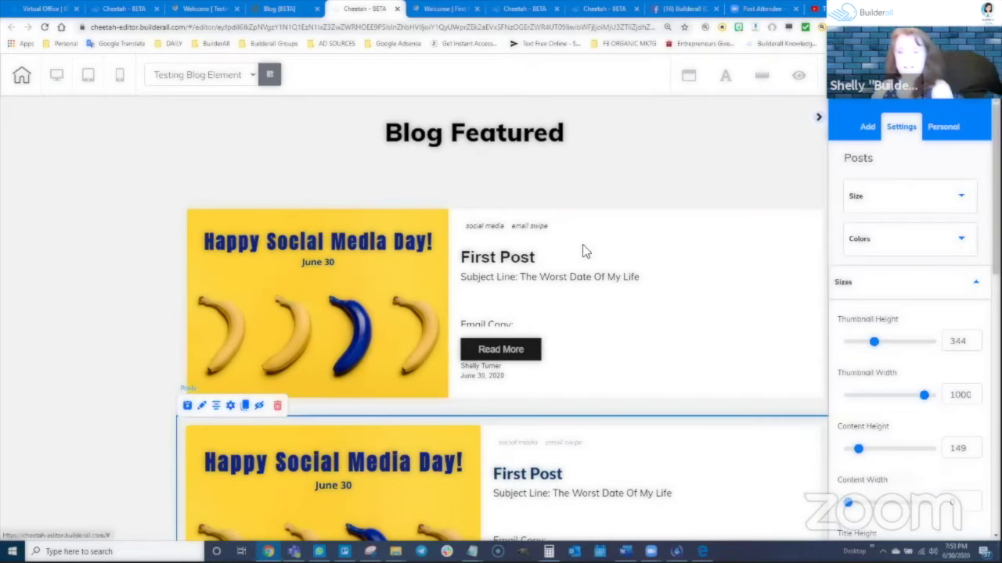
{"action": "key", "text": "Delete"}
{"action": "key", "text": "Escape"}
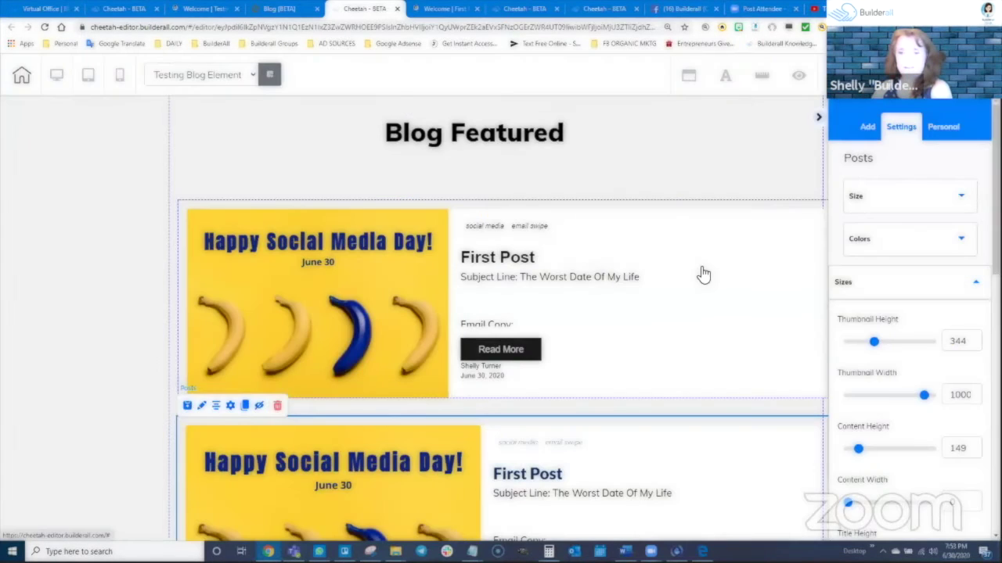
{"action": "left_click", "coordinate": [667, 277]}
{"action": "key", "text": "Delete"}
{"action": "left_click", "coordinate": [540, 319]}
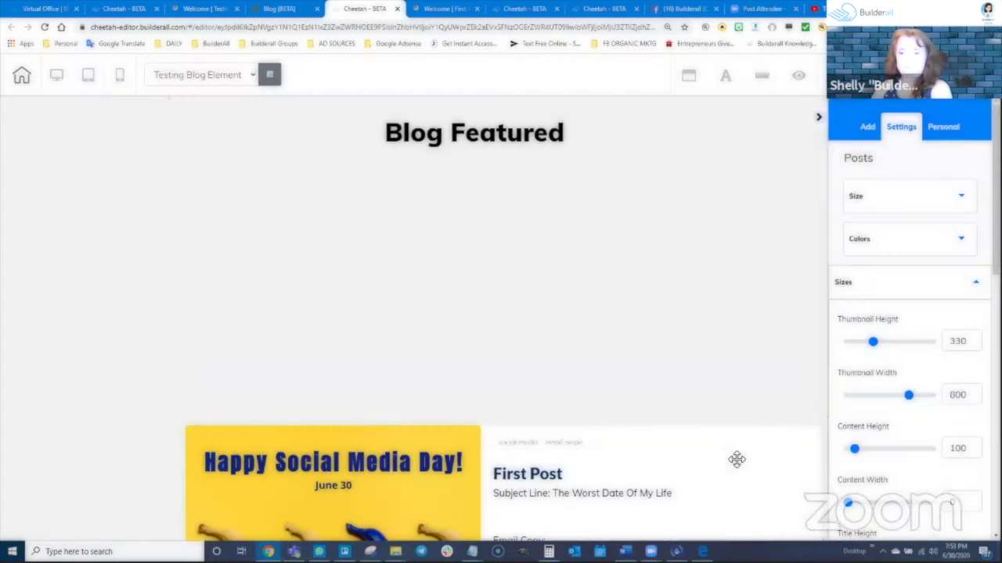
{"action": "key", "text": "Delete"}
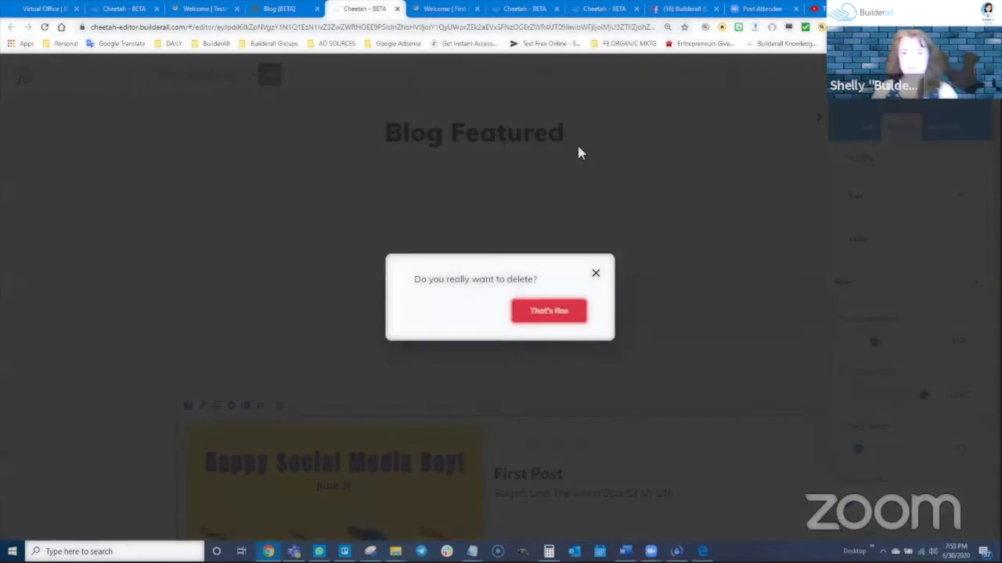
{"action": "key", "text": "Return"}
Open the elements library and review the available Blog FeedNews layouts
{"action": "left_click", "coordinate": [867, 125]}
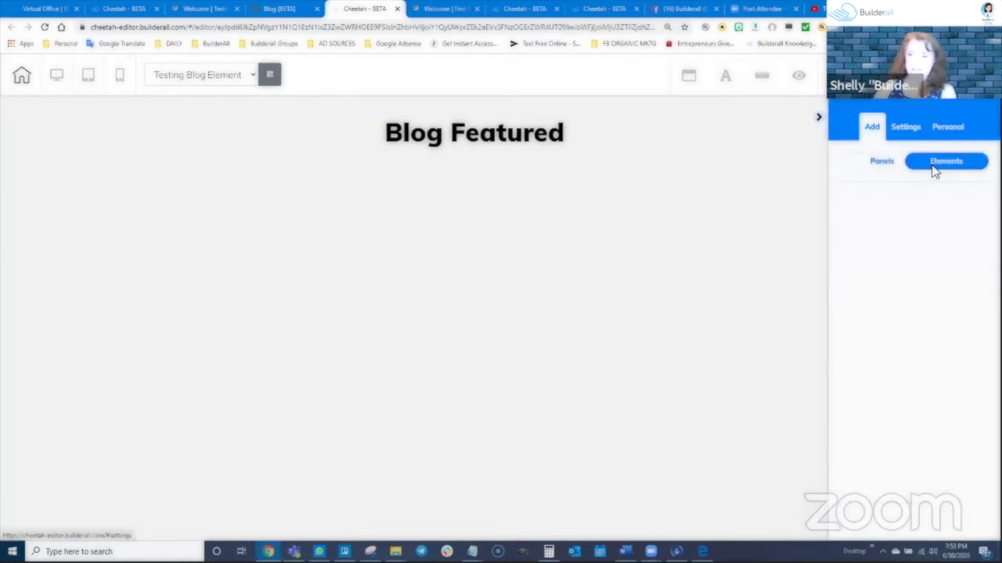
{"action": "left_click", "coordinate": [941, 166]}
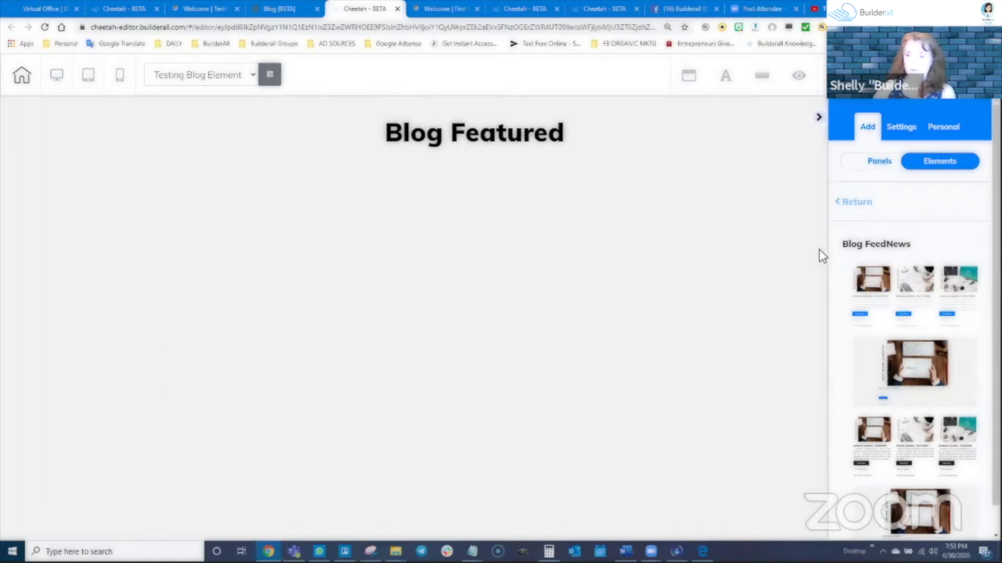
{"action": "scroll", "coordinate": [910, 325], "scroll_direction": "down", "scroll_amount": 1}
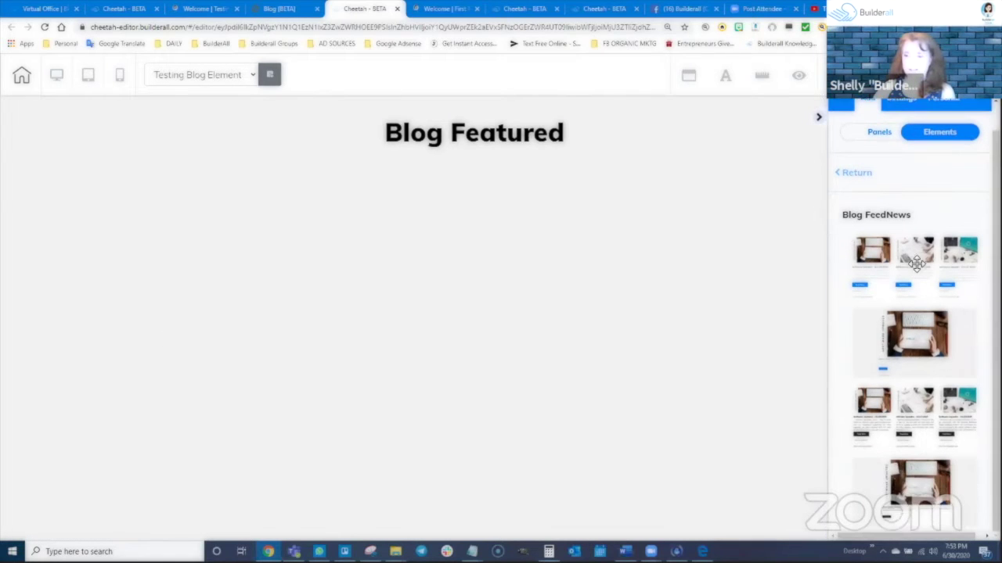
{"action": "scroll", "coordinate": [920, 262], "scroll_direction": "up", "scroll_amount": 1}
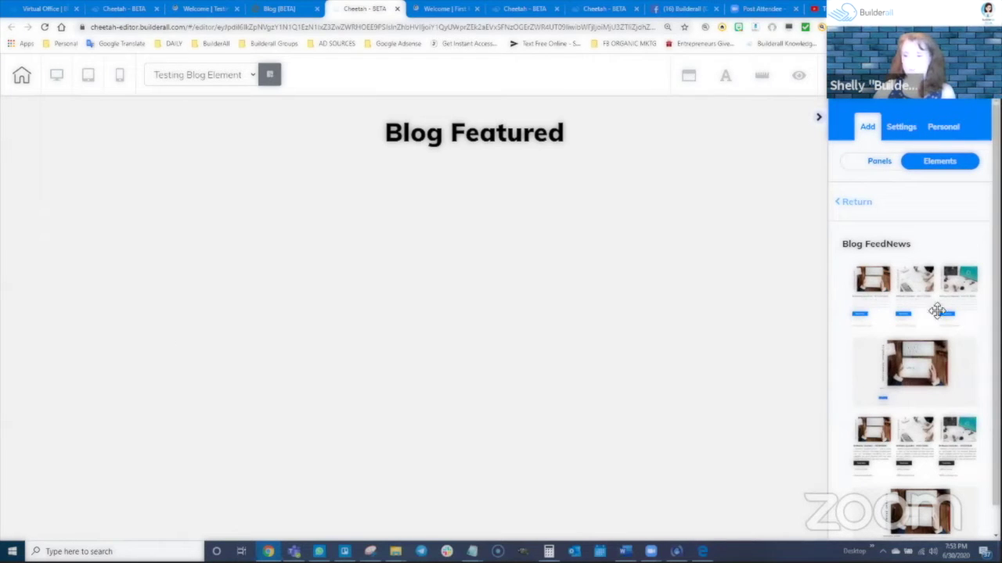
{"action": "scroll", "coordinate": [858, 299], "scroll_direction": "down", "scroll_amount": 1}
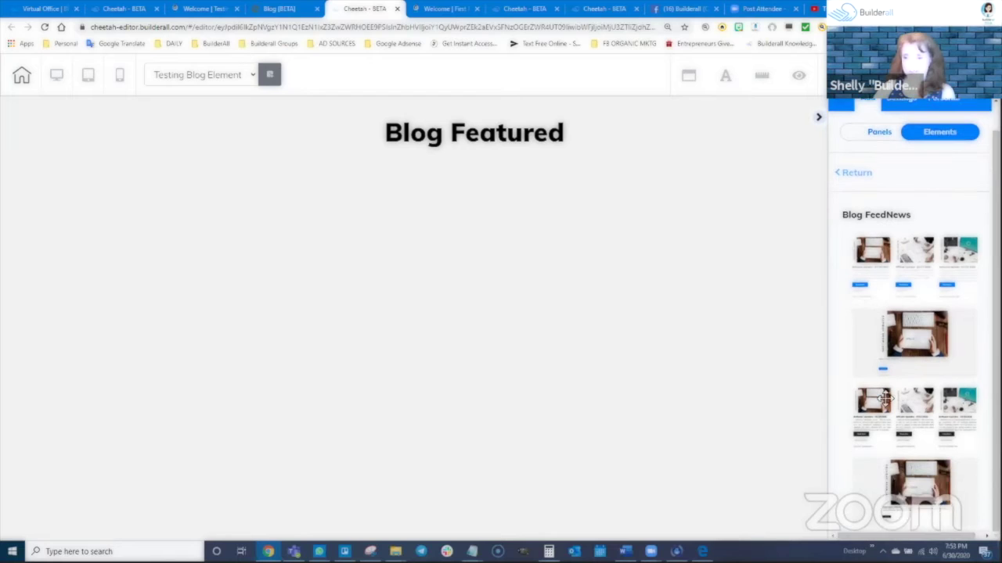
{"action": "scroll", "coordinate": [889, 302], "scroll_direction": "up", "scroll_amount": 1}
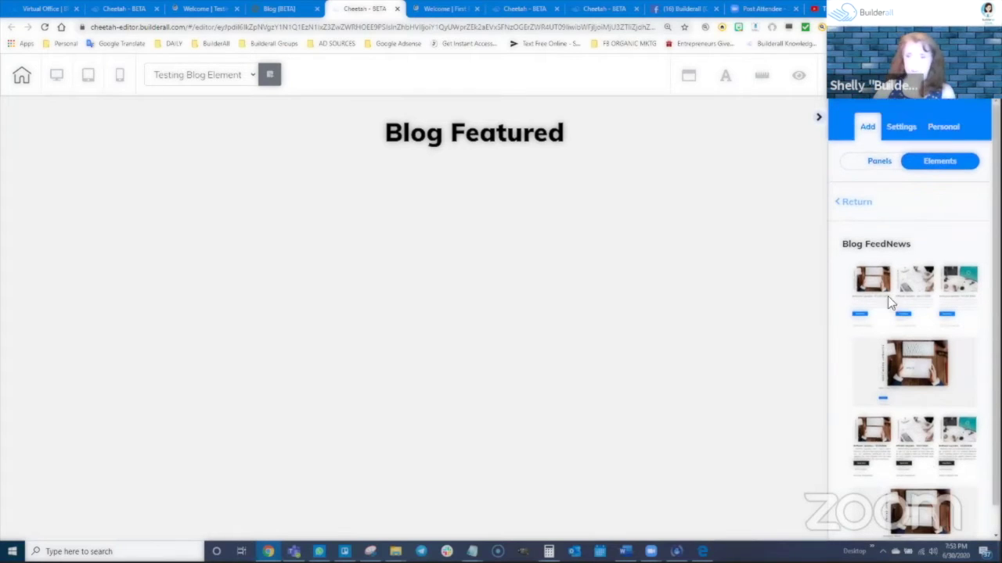
Add the first Blog General layout, the news slider, beneath the Blog Featured heading and select it to show its settings
{"action": "left_click", "coordinate": [853, 205]}
{"action": "scroll", "coordinate": [928, 394], "scroll_direction": "down", "scroll_amount": 3}
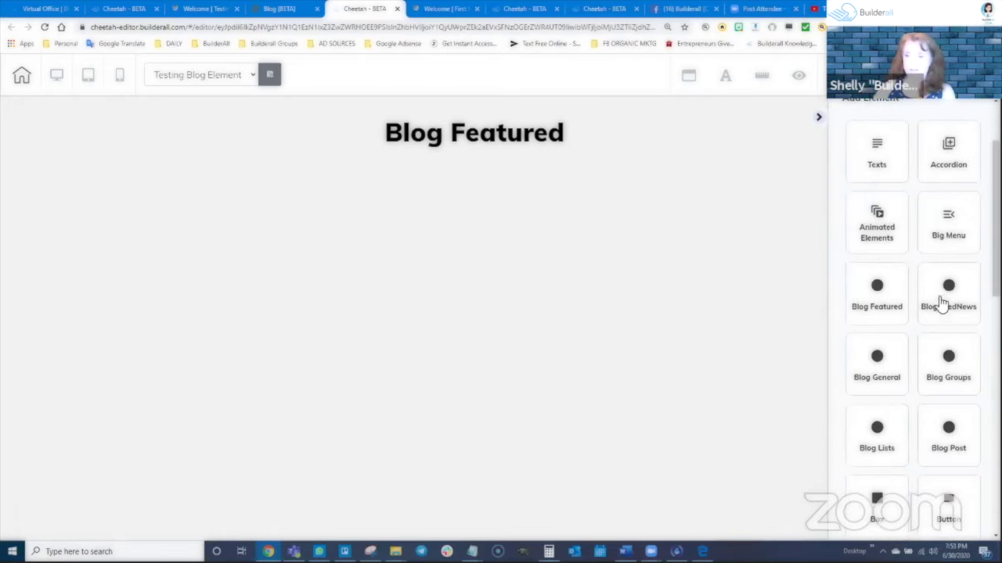
{"action": "left_click", "coordinate": [877, 374]}
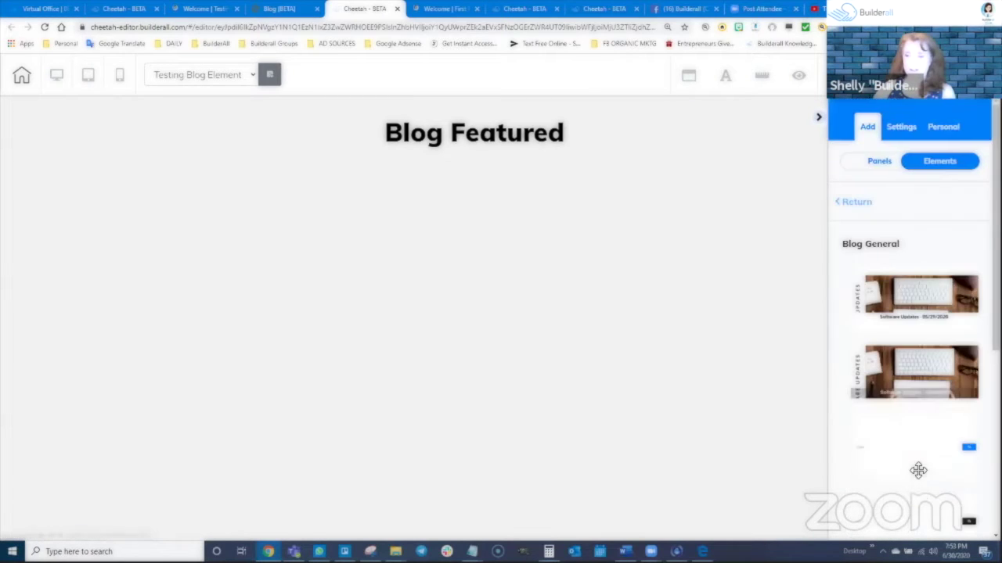
{"action": "left_click_drag", "start_coordinate": [935, 288], "coordinate": [501, 368]}
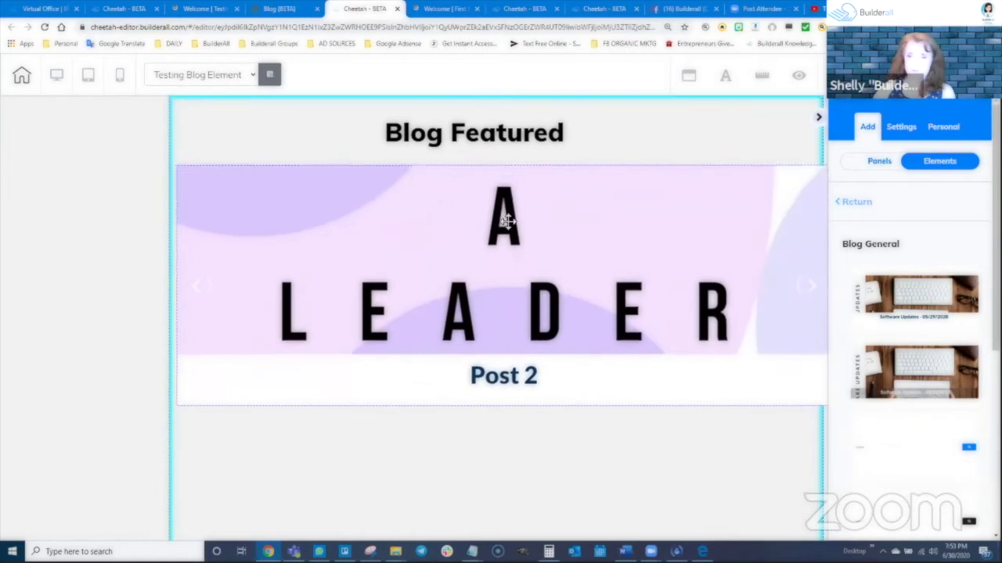
{"action": "left_click", "coordinate": [695, 336]}
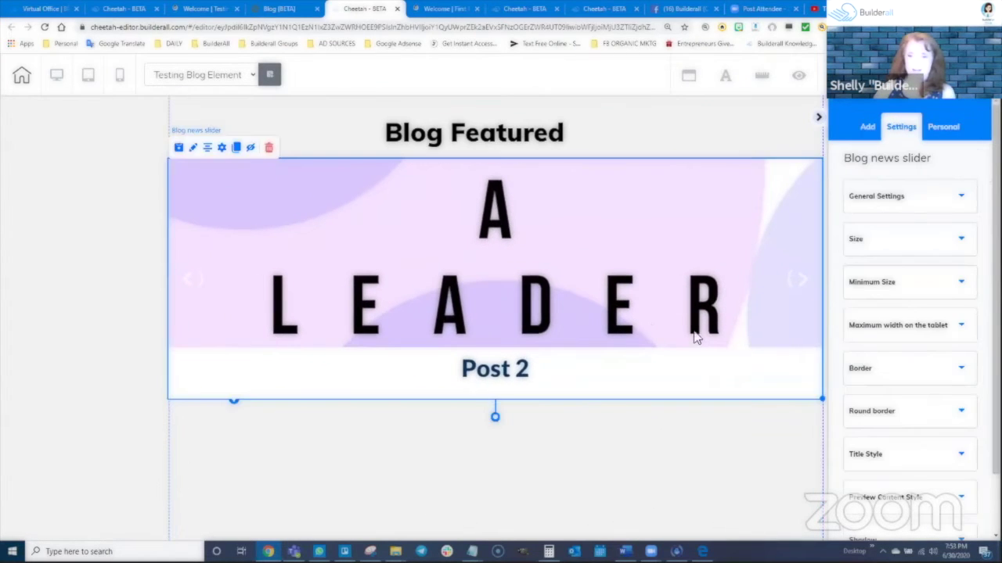
Stretch the news slider taller and delete the Posts element showing beneath it
{"action": "left_click_drag", "start_coordinate": [819, 403], "coordinate": [818, 537]}
{"action": "scroll", "coordinate": [802, 363], "scroll_direction": "down", "scroll_amount": 3}
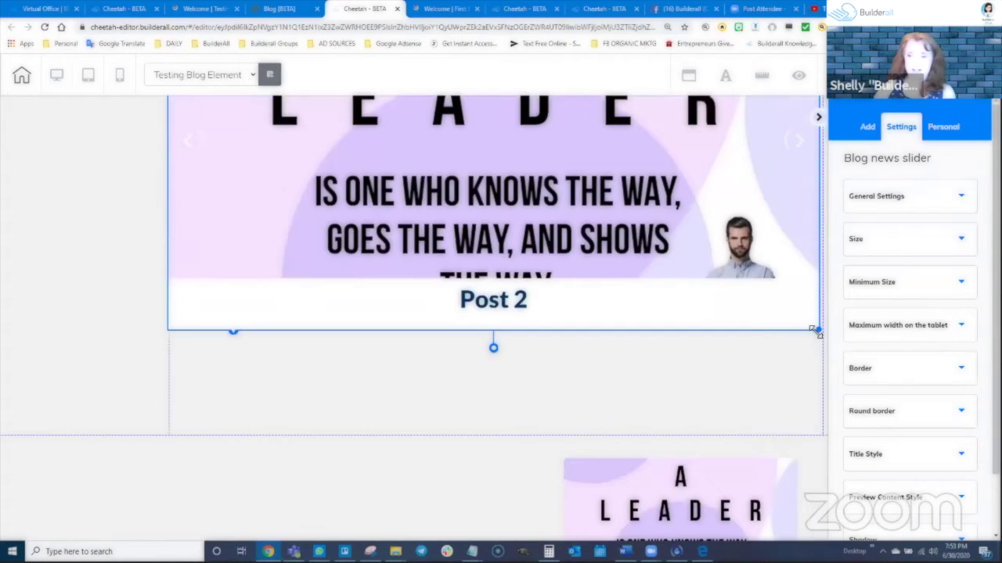
{"action": "mouse_move", "coordinate": [650, 552]}
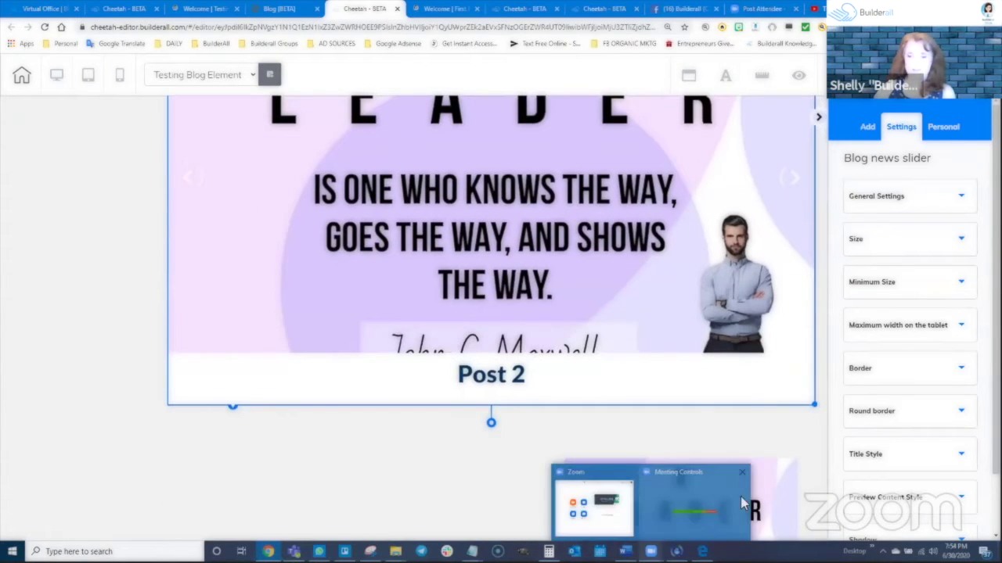
{"action": "left_click", "coordinate": [783, 510]}
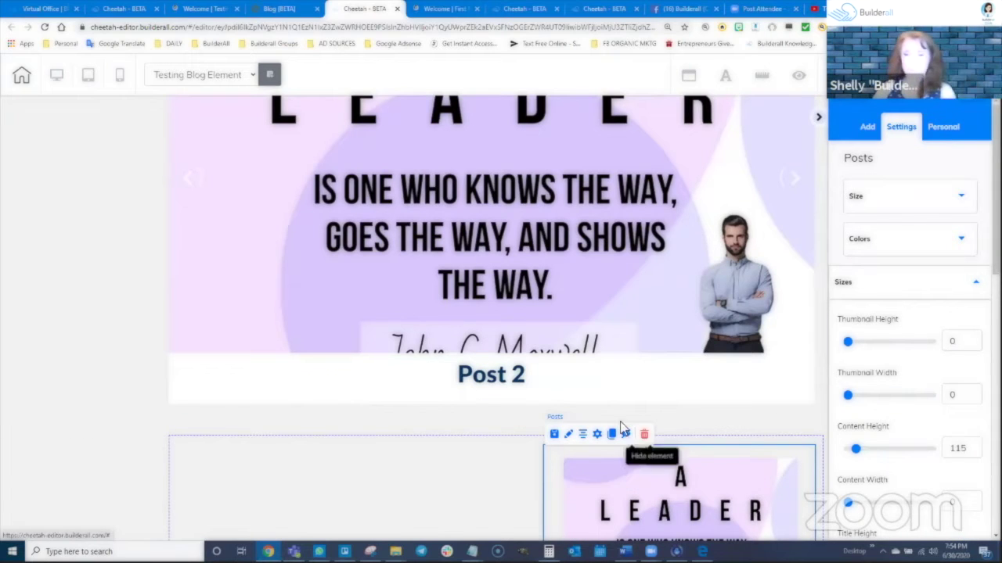
{"action": "left_click", "coordinate": [643, 434]}
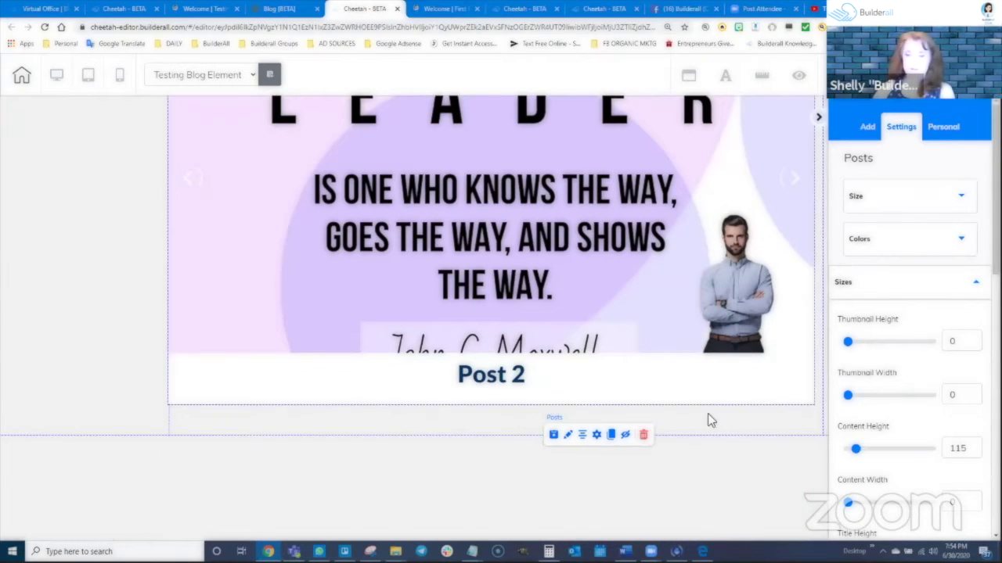
Extend the panel containing the news slider downward so the enlarged slider fits inside it
{"action": "left_click", "coordinate": [796, 380]}
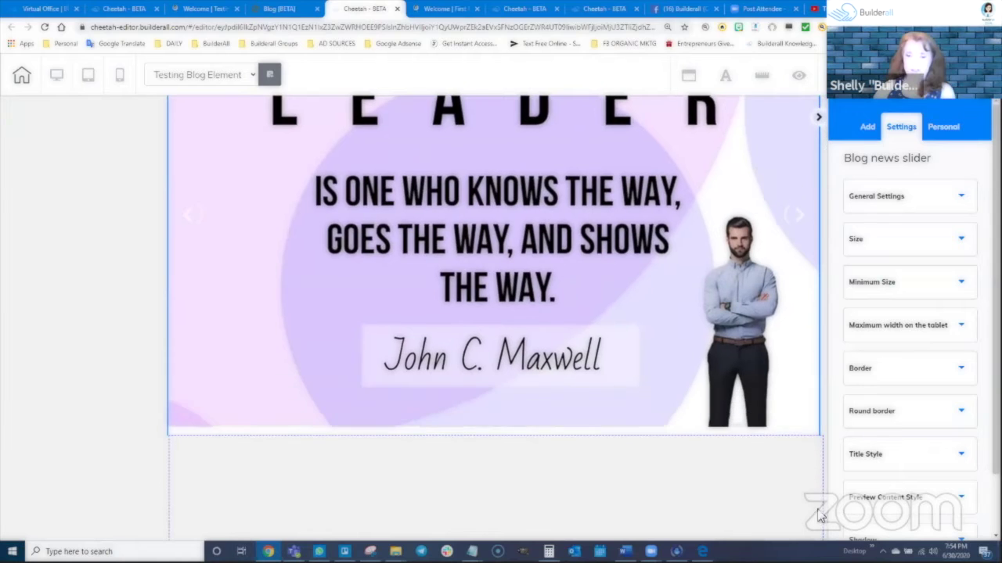
{"action": "scroll", "coordinate": [788, 415], "scroll_direction": "down", "scroll_amount": 3}
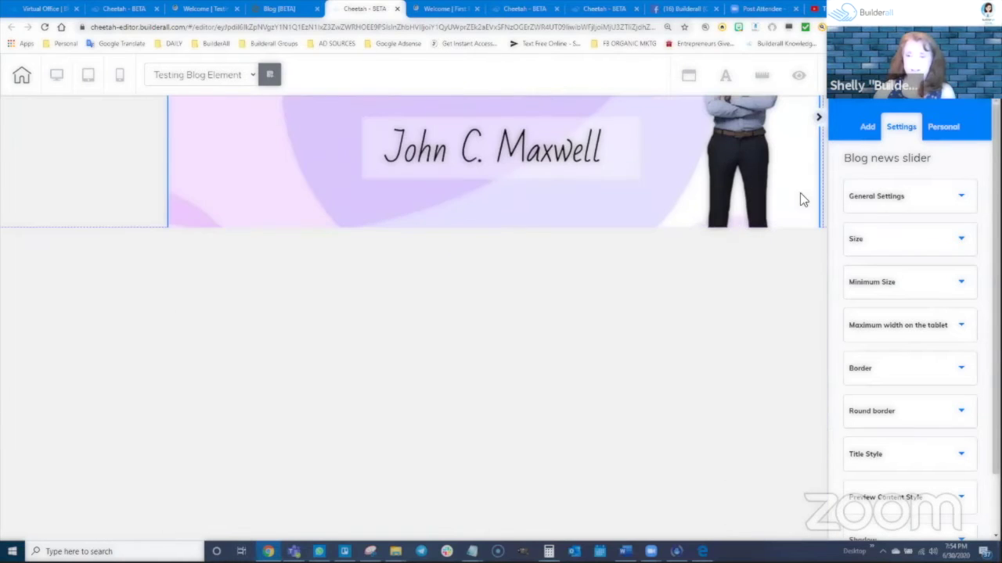
{"action": "left_click", "coordinate": [134, 201]}
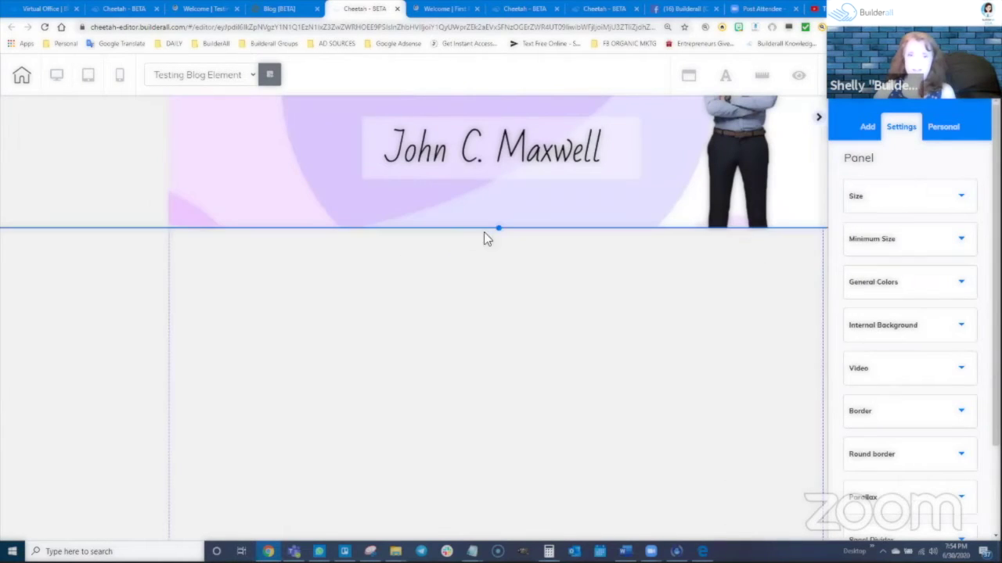
{"action": "left_click_drag", "start_coordinate": [499, 233], "coordinate": [501, 551]}
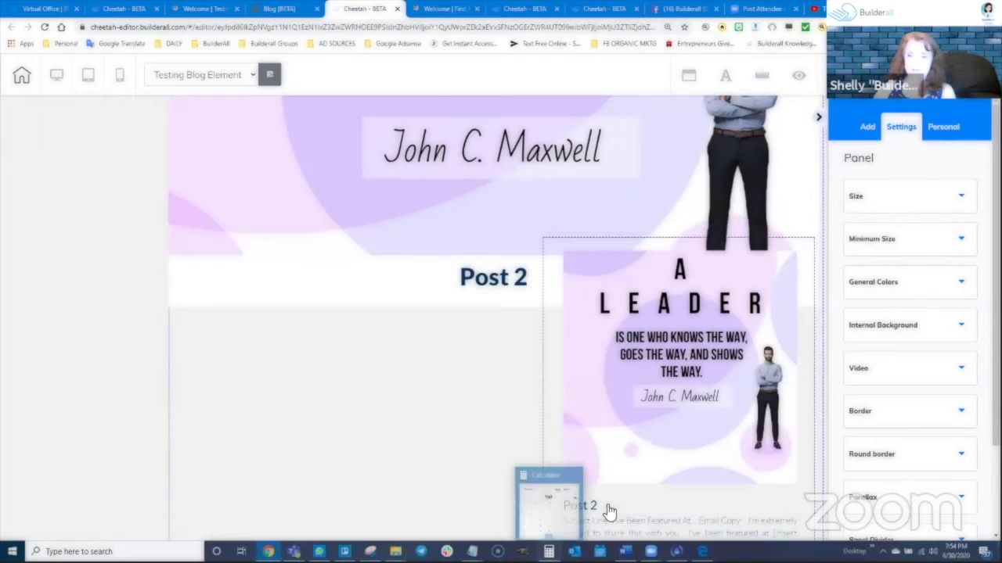
Delete the Posts element overlapping the lower part of the news slider and confirm the deletion
{"action": "left_click", "coordinate": [656, 485]}
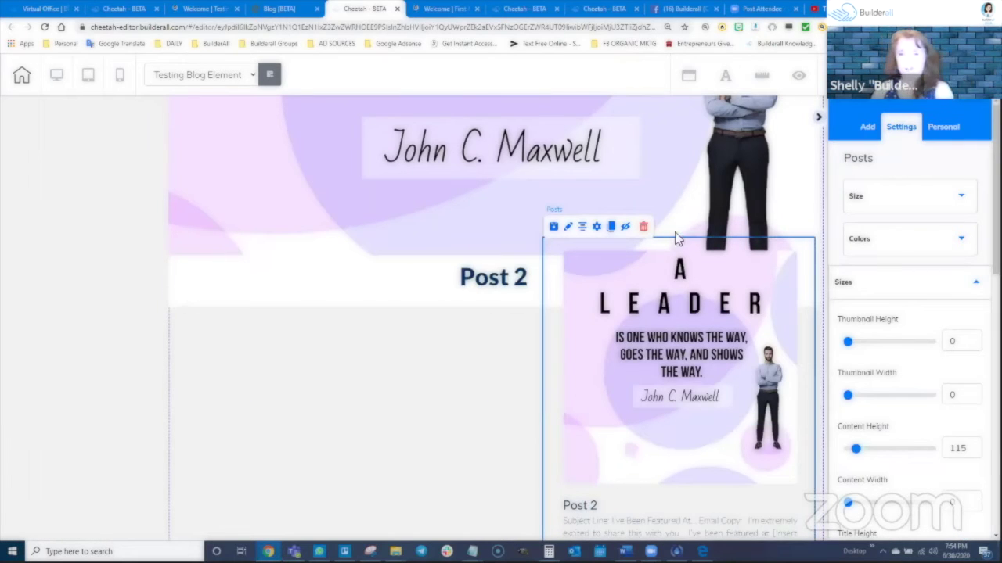
{"action": "left_click", "coordinate": [644, 228]}
{"action": "left_click", "coordinate": [576, 313]}
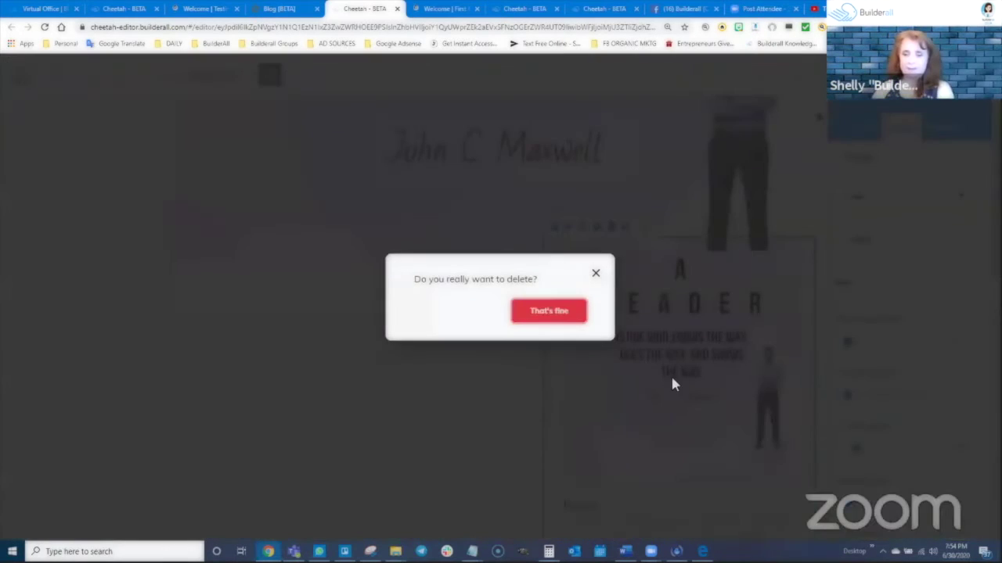
Resize the news slider by its corner to about 951 wide and 944 tall
{"action": "left_click", "coordinate": [814, 306]}
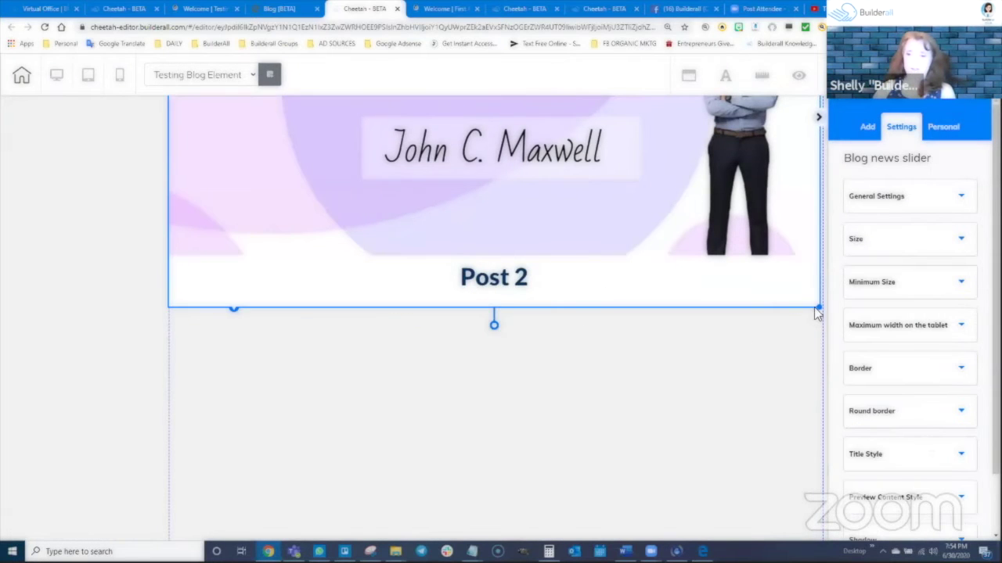
{"action": "left_click_drag", "start_coordinate": [818, 323], "coordinate": [734, 293]}
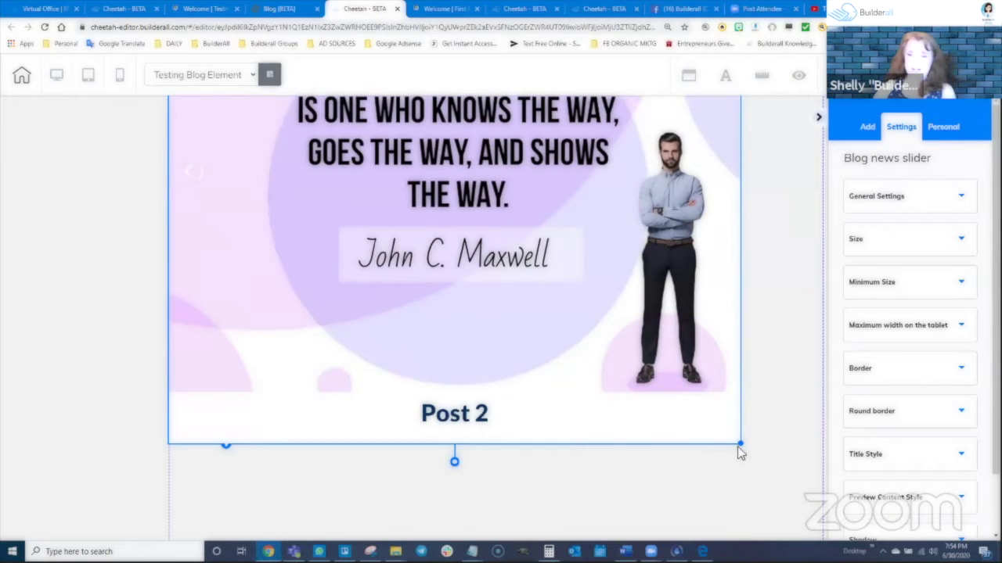
{"action": "left_click_drag", "start_coordinate": [739, 448], "coordinate": [713, 438]}
Review the slider's News Source options, save its settings with Latest News selected, and centre the slider horizontally on the page
{"action": "scroll", "coordinate": [648, 348], "scroll_direction": "up", "scroll_amount": 3}
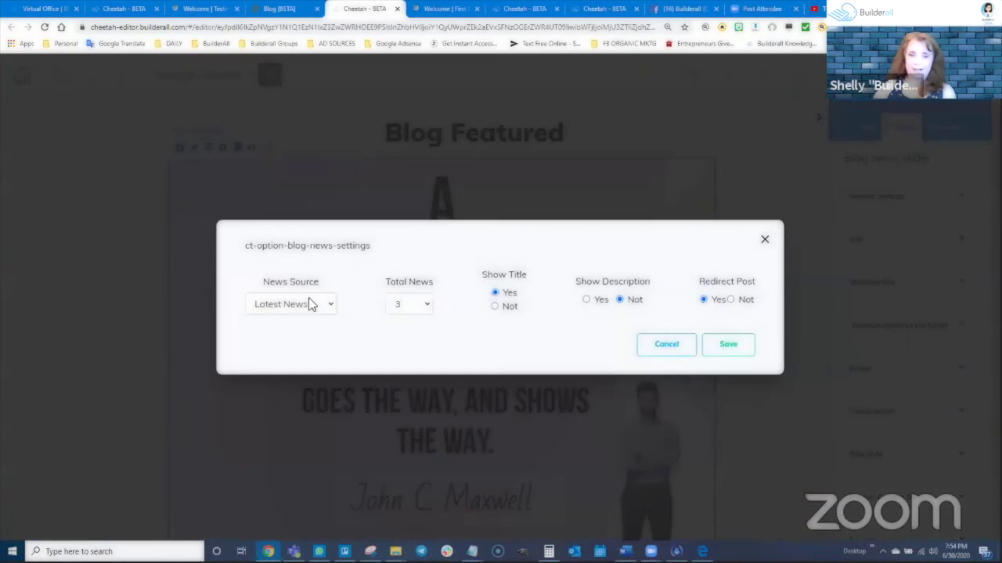
{"action": "left_click", "coordinate": [301, 305]}
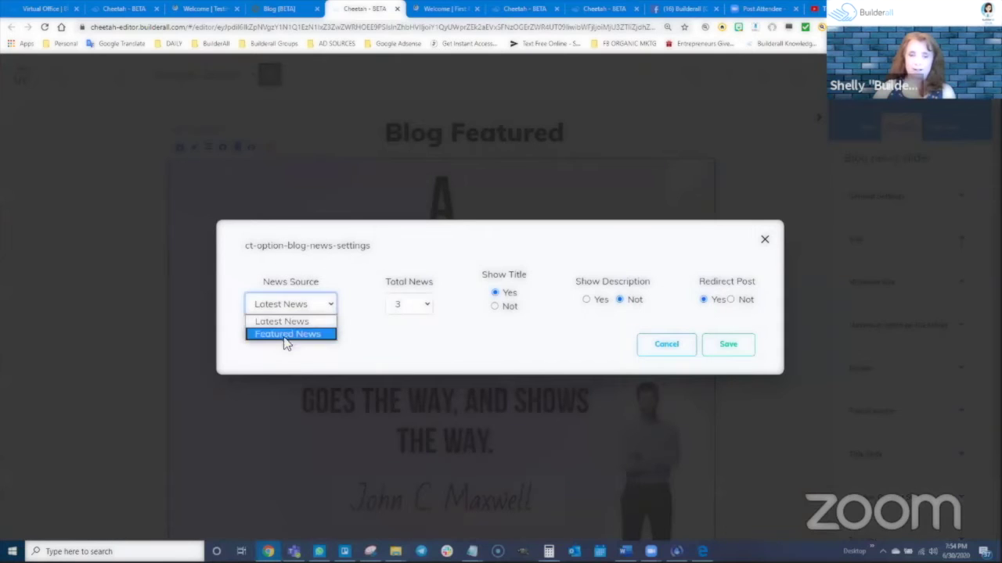
{"action": "left_click", "coordinate": [345, 277]}
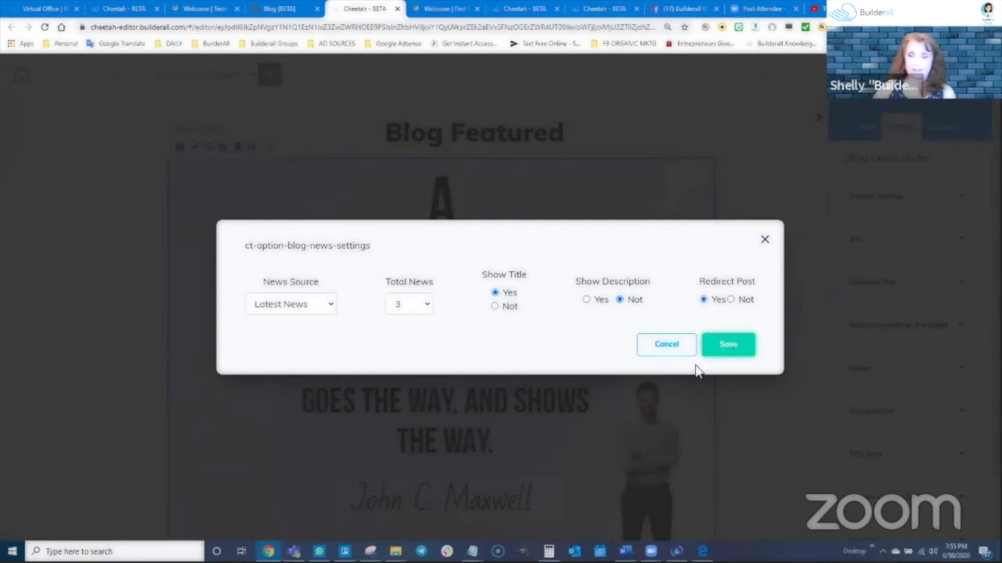
{"action": "left_click", "coordinate": [727, 344]}
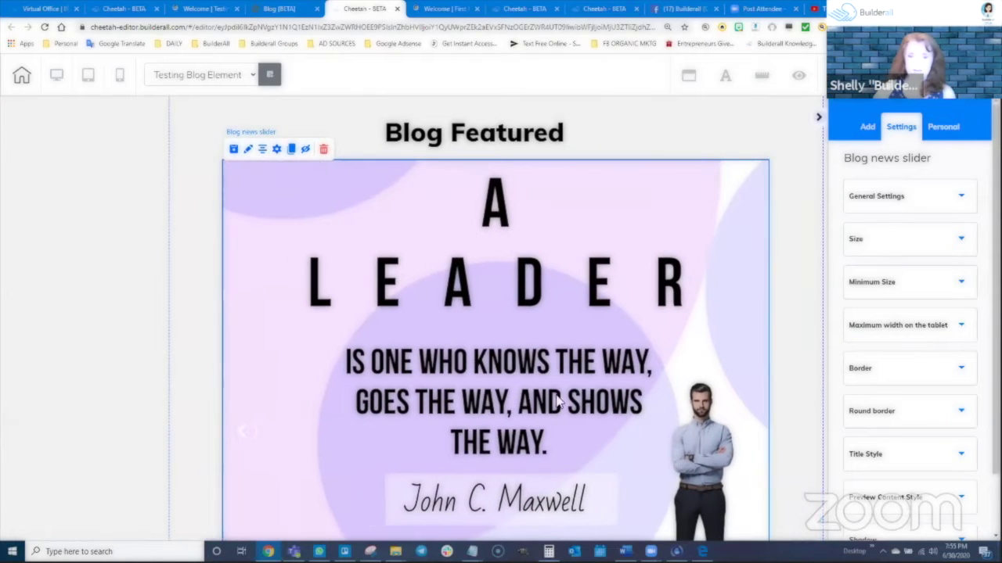
{"action": "scroll", "coordinate": [557, 400], "scroll_direction": "down", "scroll_amount": 3}
{"action": "scroll", "coordinate": [577, 414], "scroll_direction": "up", "scroll_amount": 3}
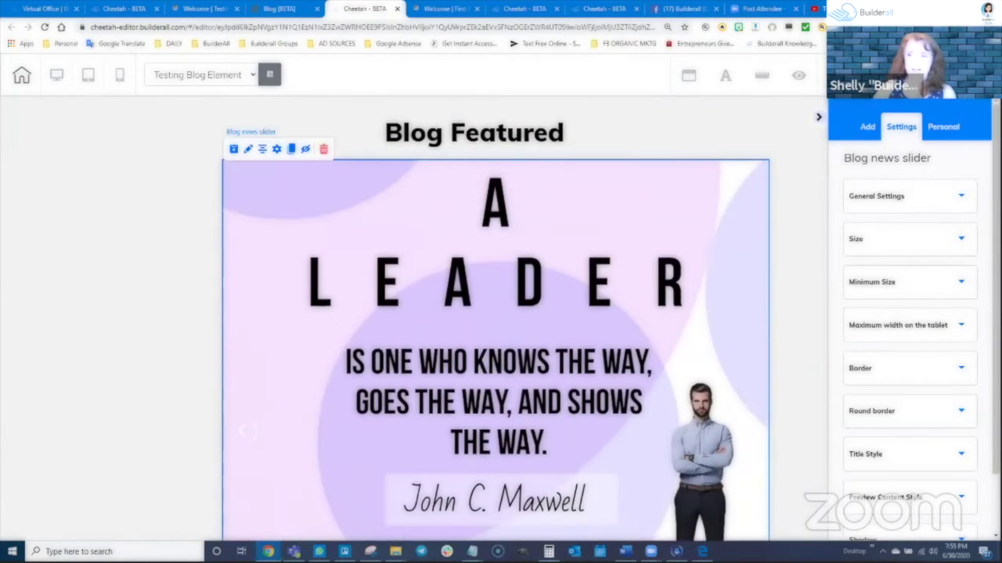
Save the page, publish the site, and dismiss the publication notice
{"action": "left_click", "coordinate": [872, 76]}
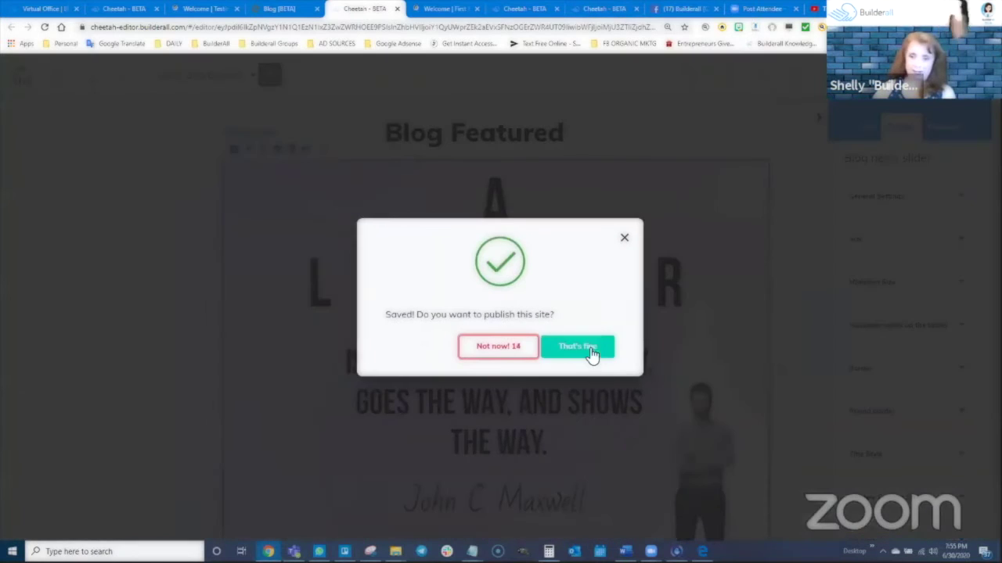
{"action": "left_click", "coordinate": [588, 352]}
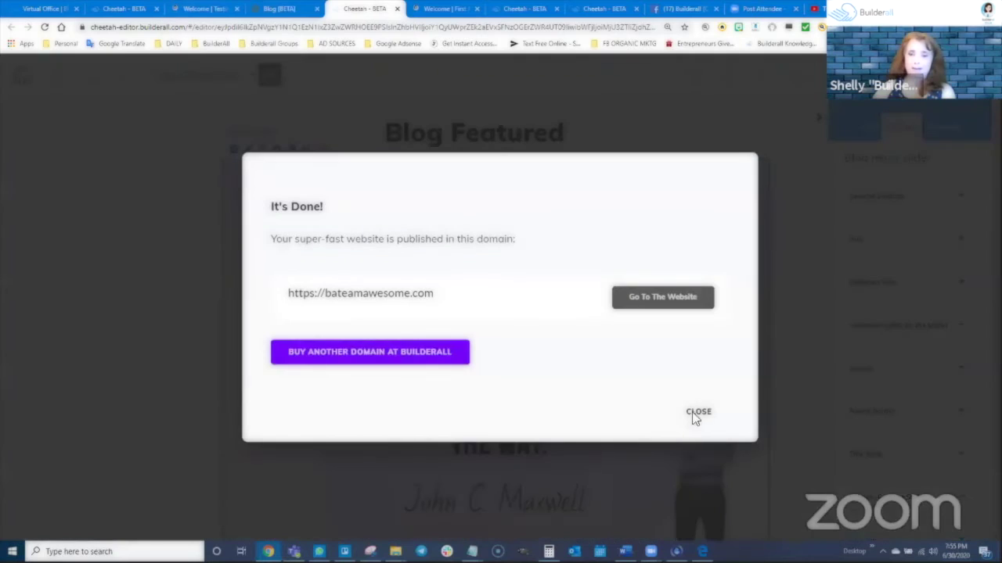
{"action": "left_click", "coordinate": [698, 412]}
Reload the live testing-blog-elements page, open Post 2 from the slider's title, and return to the test page
{"action": "left_click", "coordinate": [202, 9]}
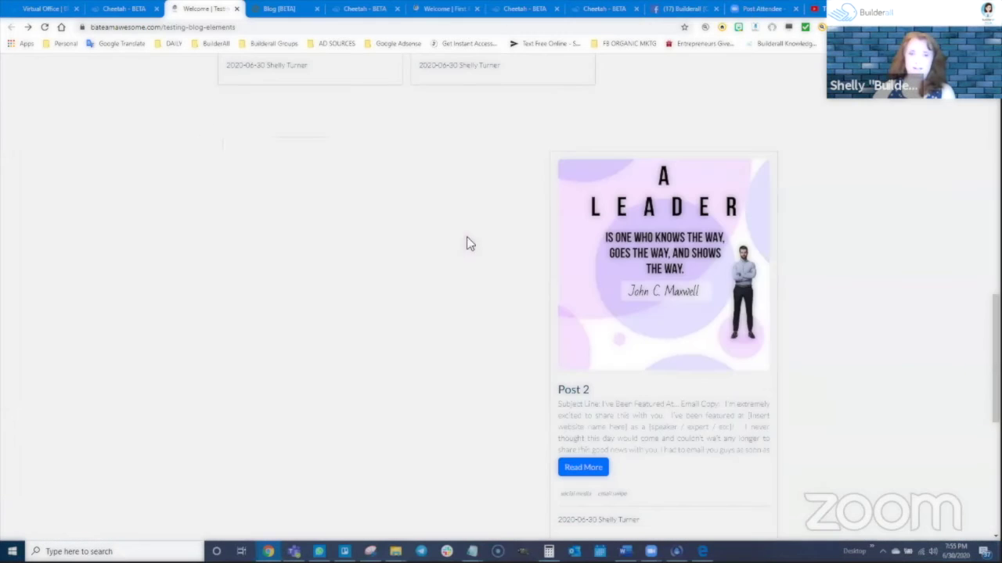
{"action": "left_click", "coordinate": [45, 27]}
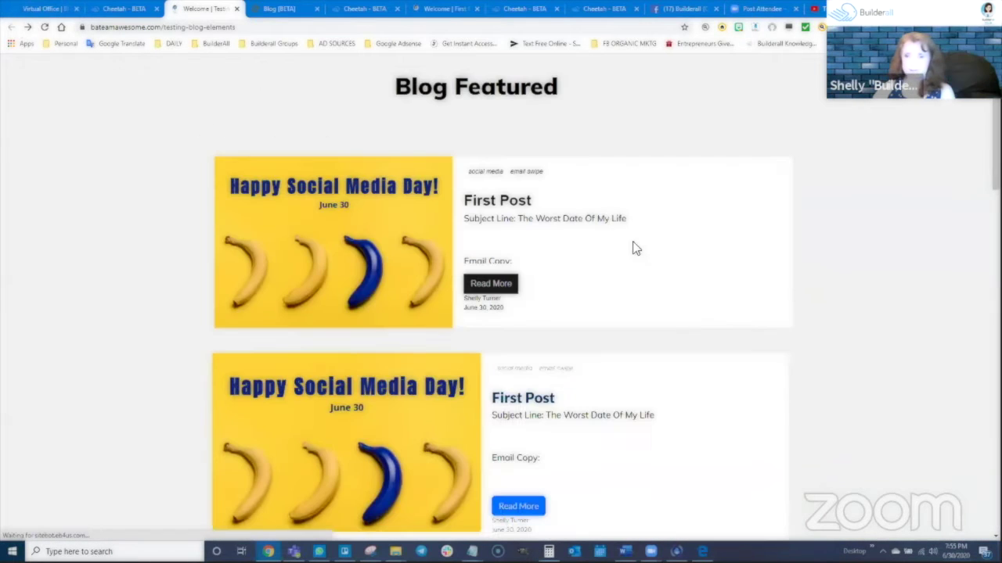
{"action": "left_click", "coordinate": [44, 27]}
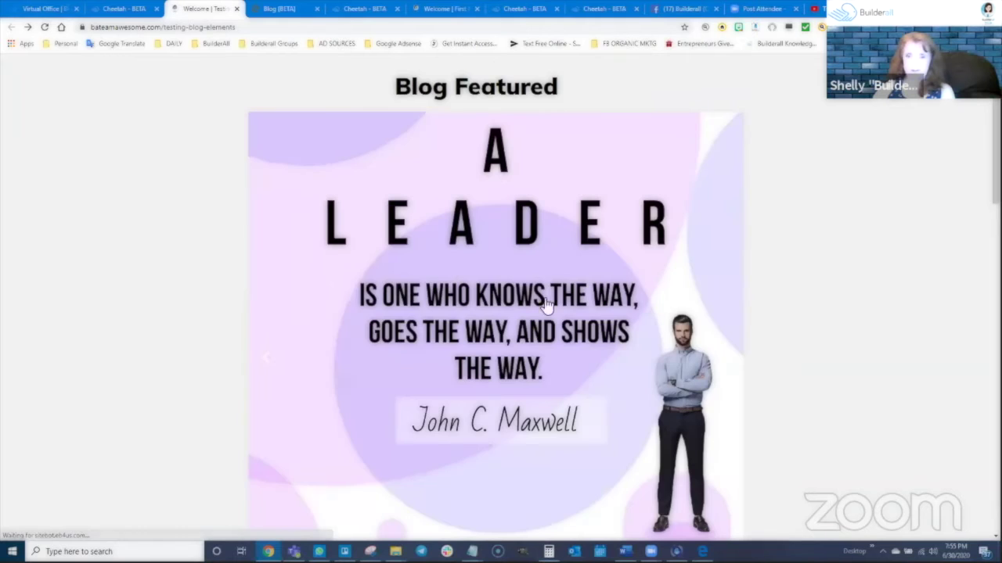
{"action": "scroll", "coordinate": [561, 404], "scroll_direction": "down", "scroll_amount": 3}
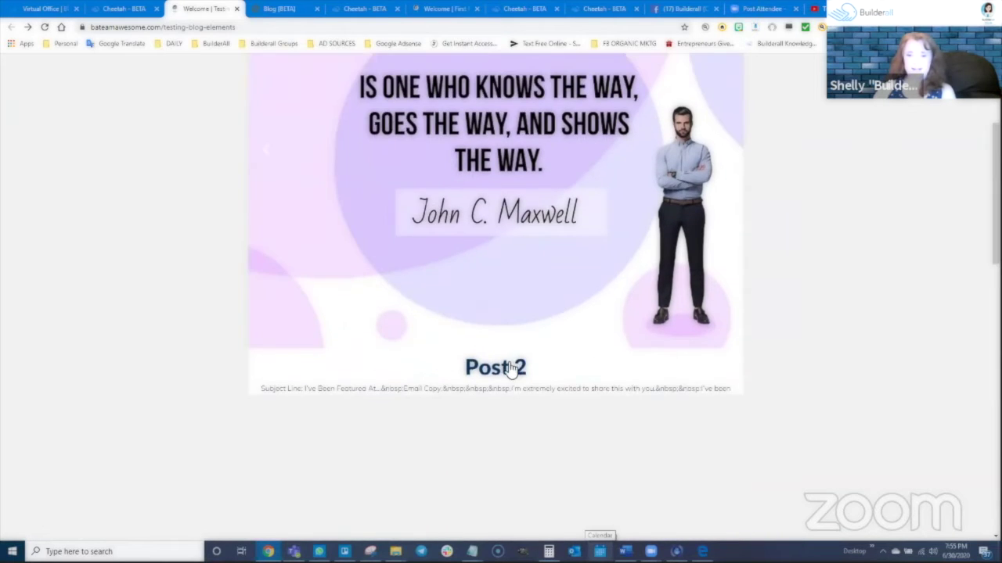
{"action": "left_click", "coordinate": [508, 368]}
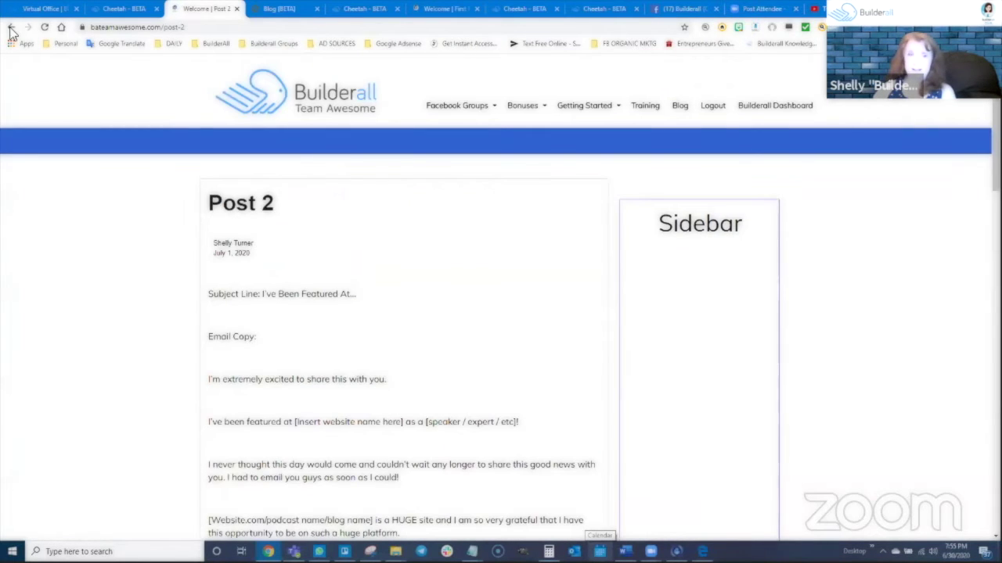
{"action": "left_click", "coordinate": [11, 28]}
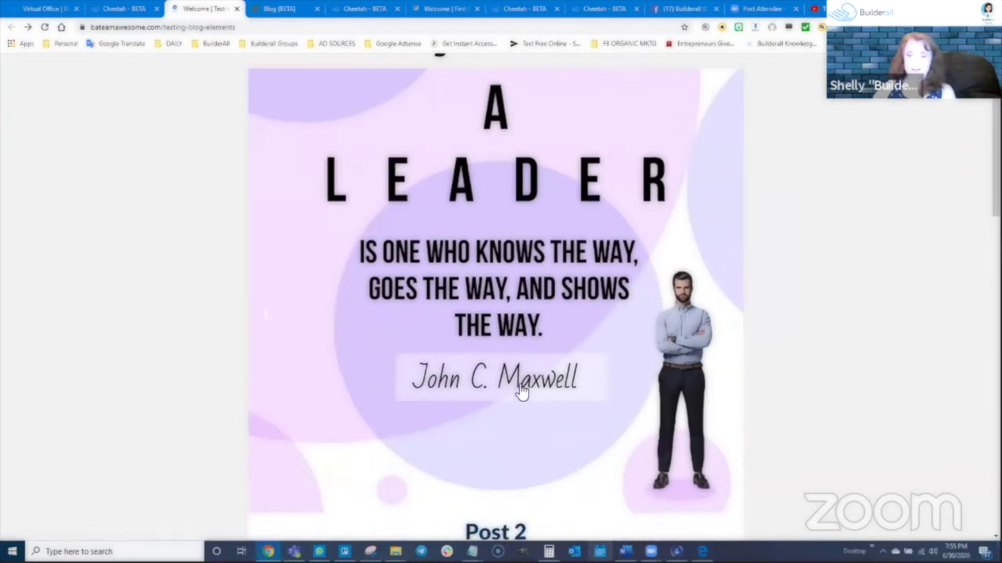
Test the live slider's links by opening Post 2 and First Post, returning to the test page after each
{"action": "scroll", "coordinate": [516, 389], "scroll_direction": "down", "scroll_amount": 2}
{"action": "left_click", "coordinate": [504, 426]}
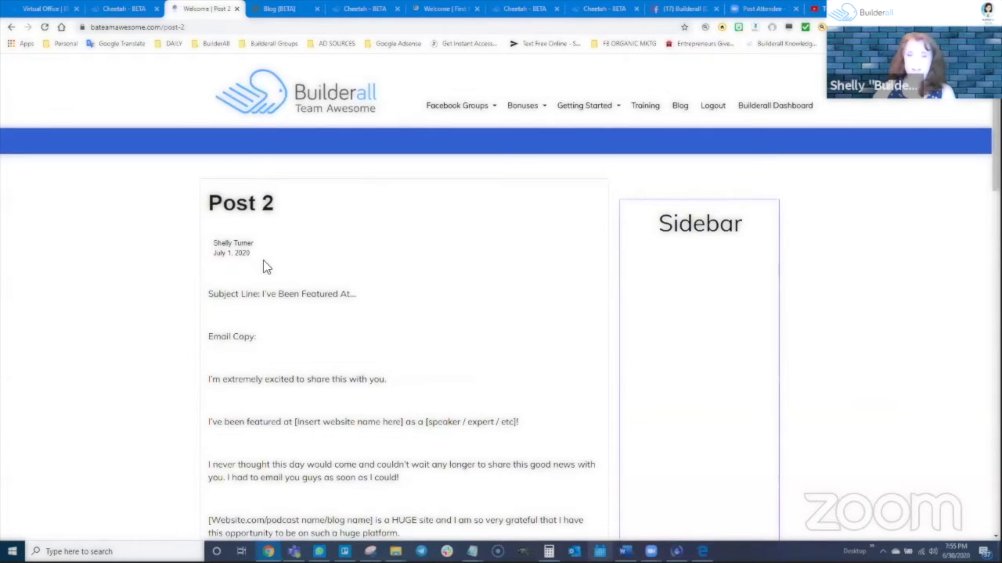
{"action": "key", "text": "alt+Left"}
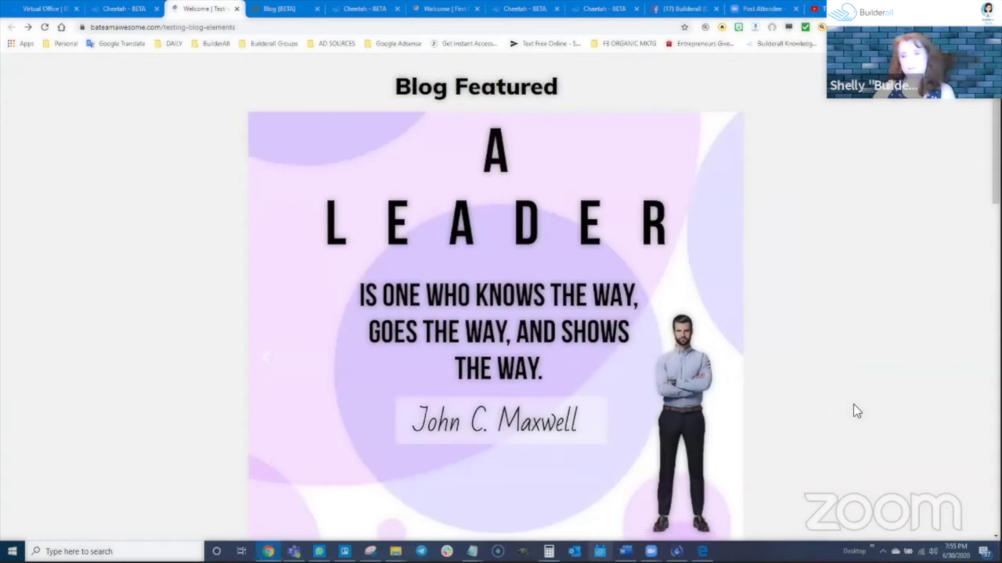
{"action": "left_click", "coordinate": [507, 354]}
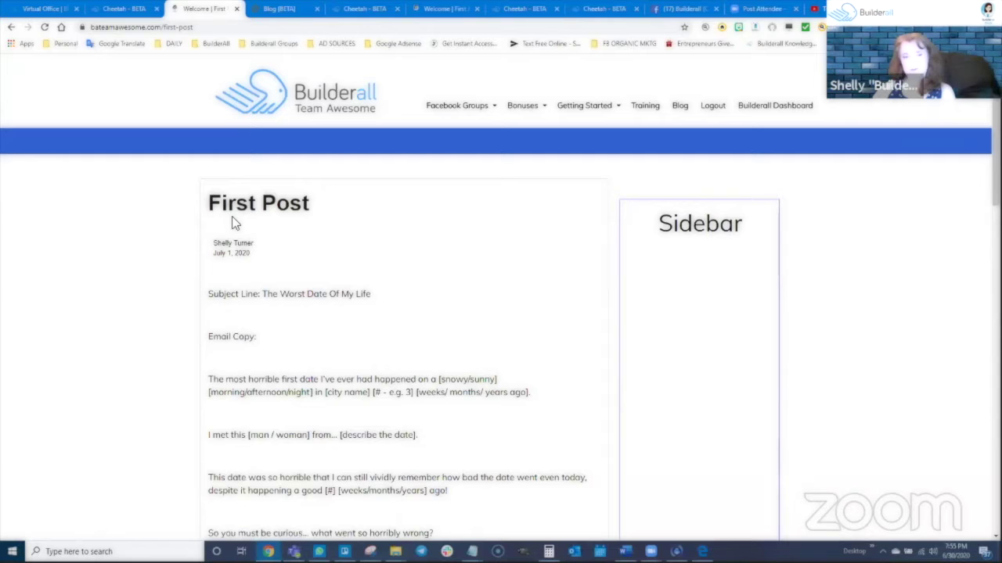
{"action": "key", "text": "alt+Left"}
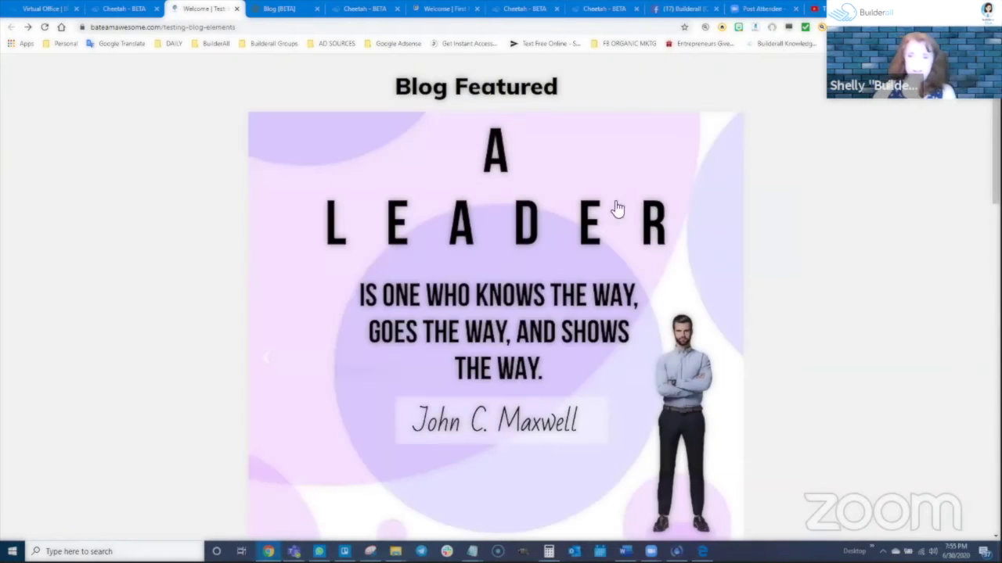
Back in the Cheetah editor, shrink the news slider to a width of 228 and a height of 296
{"action": "left_click", "coordinate": [362, 9]}
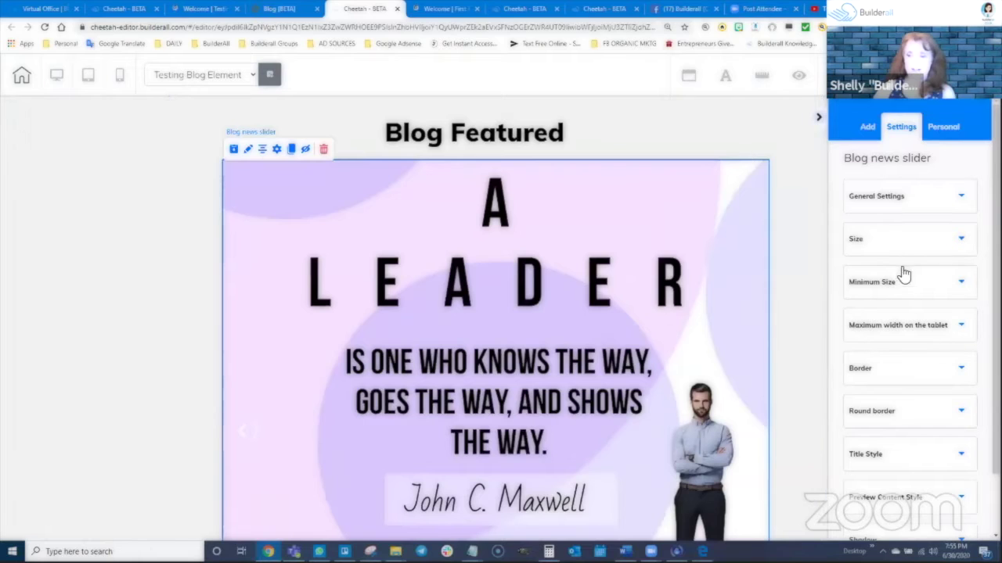
{"action": "left_click", "coordinate": [899, 242]}
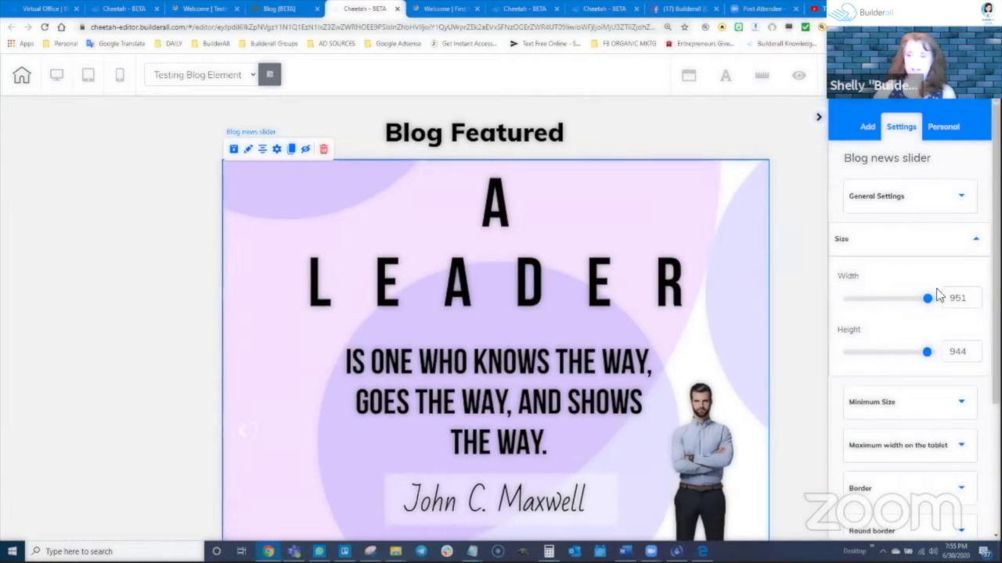
{"action": "left_click_drag", "start_coordinate": [929, 304], "coordinate": [901, 306]}
{"action": "left_click_drag", "start_coordinate": [925, 353], "coordinate": [895, 358]}
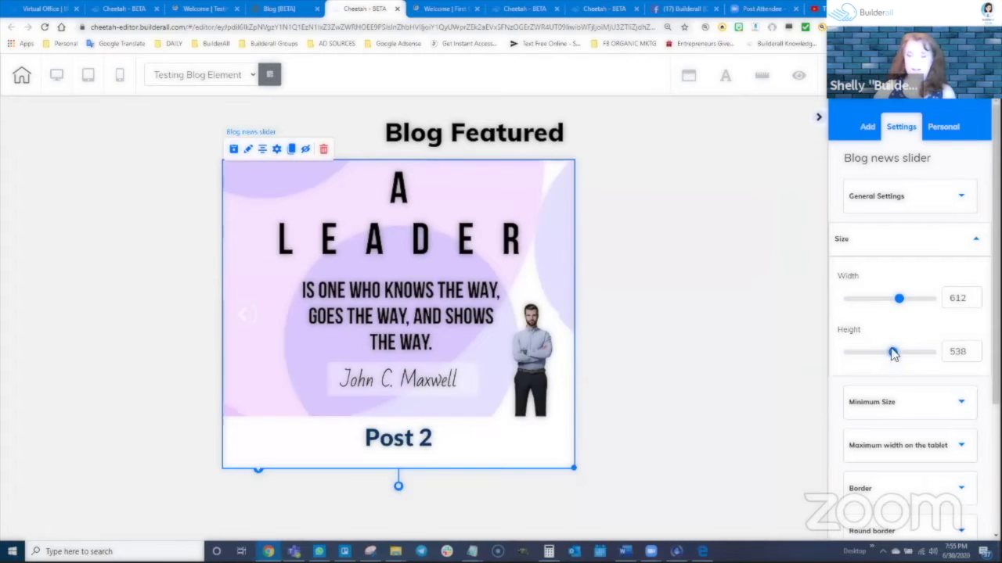
{"action": "left_click_drag", "start_coordinate": [894, 304], "coordinate": [878, 313]}
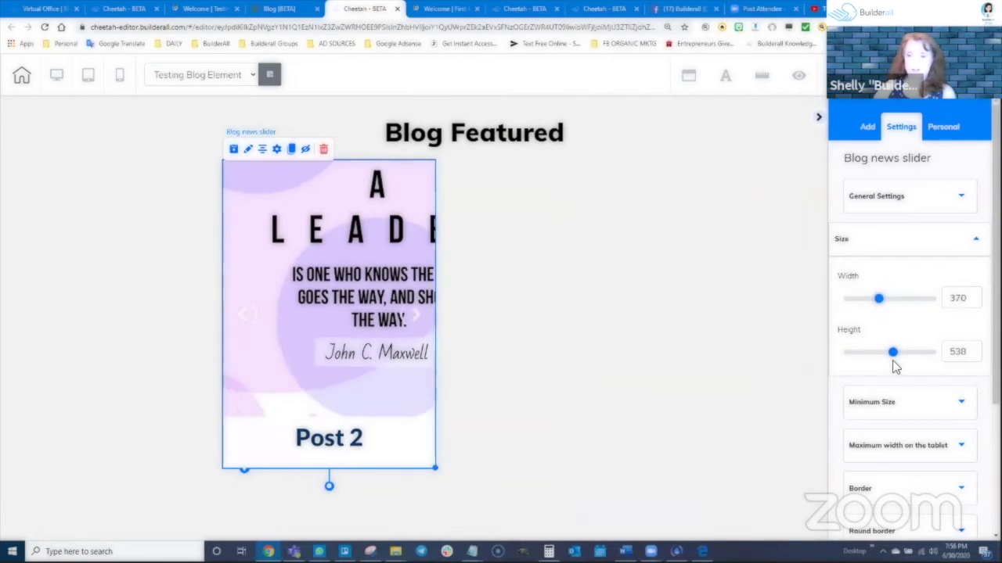
{"action": "left_click_drag", "start_coordinate": [885, 358], "coordinate": [872, 357]}
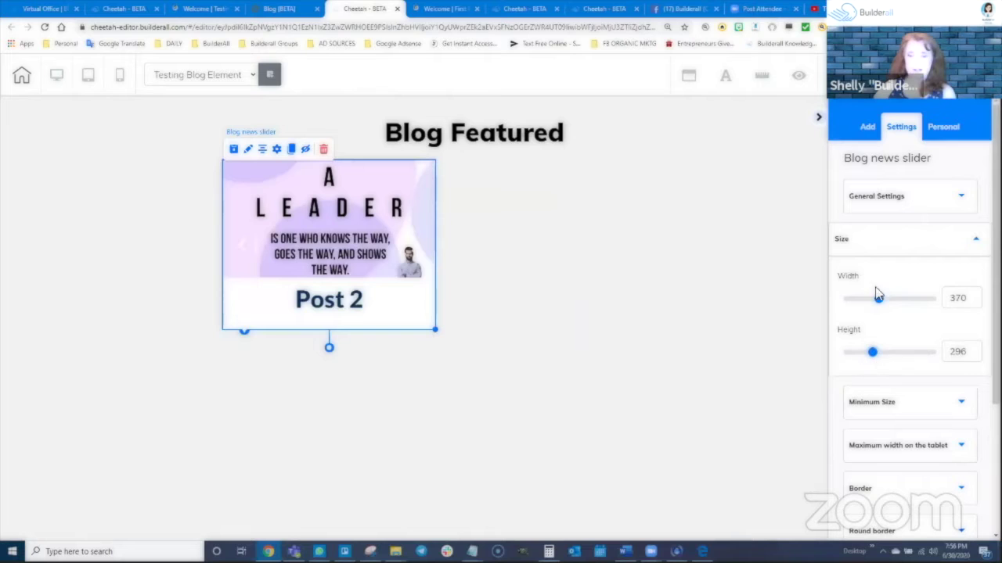
{"action": "left_click_drag", "start_coordinate": [869, 306], "coordinate": [867, 305]}
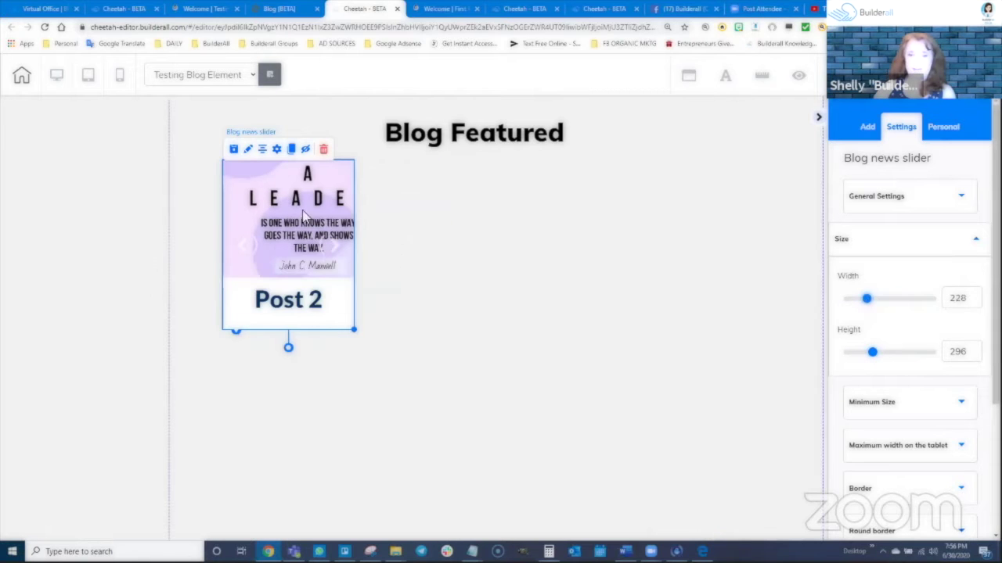
Move the news slider toward the page's right edge and widen it to 280
{"action": "left_click_drag", "start_coordinate": [305, 215], "coordinate": [753, 204]}
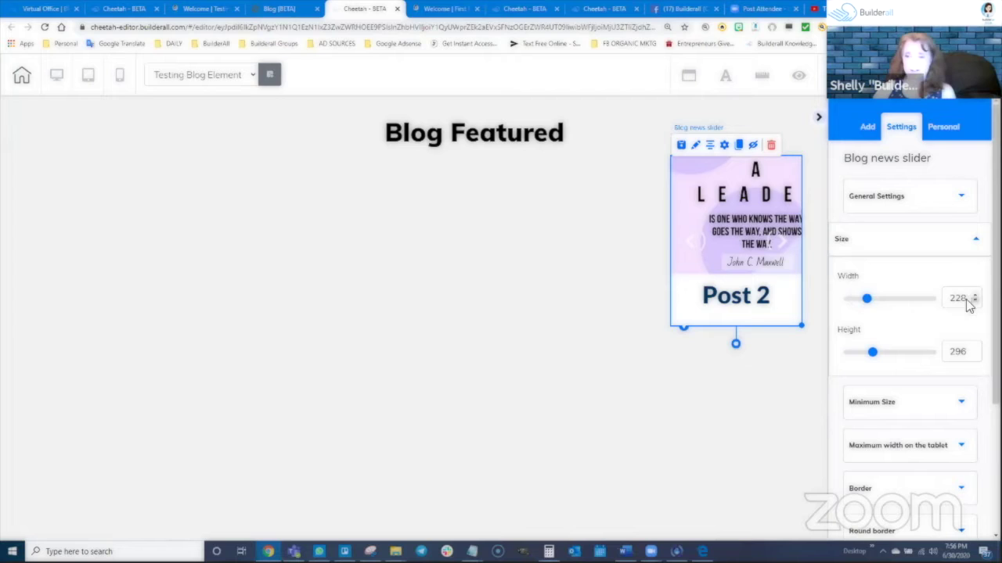
{"action": "left_click_drag", "start_coordinate": [975, 295], "coordinate": [975, 295]}
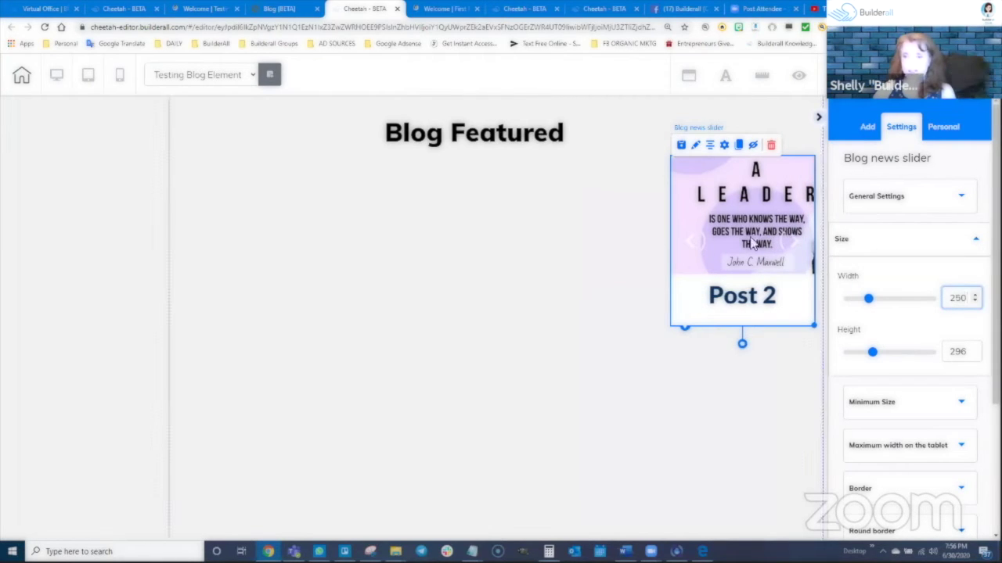
{"action": "left_click_drag", "start_coordinate": [768, 229], "coordinate": [744, 233]}
{"action": "left_click_drag", "start_coordinate": [975, 295], "coordinate": [975, 295]}
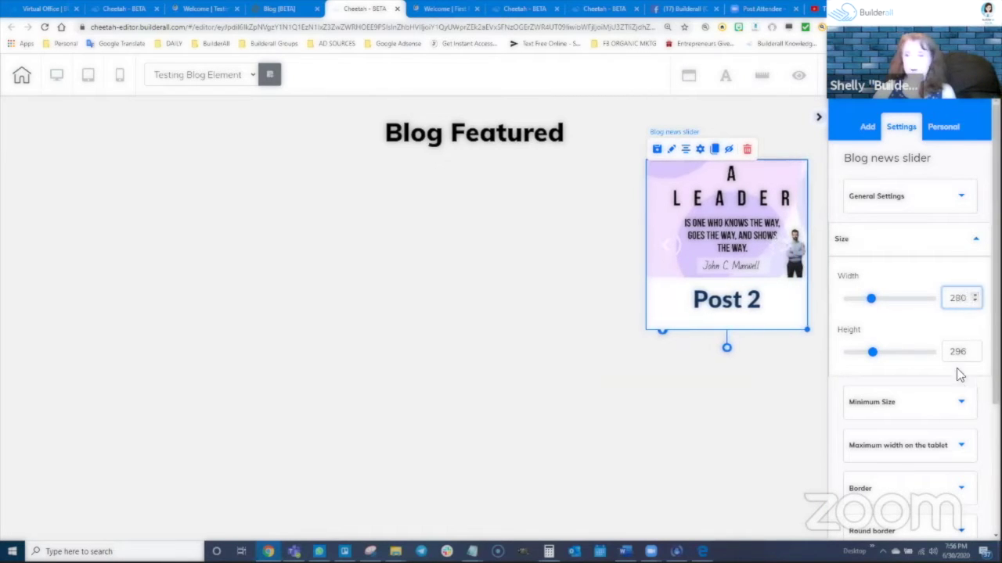
Resize the news slider to a width of 211 and a height of 218
{"action": "left_click_drag", "start_coordinate": [875, 357], "coordinate": [860, 352]}
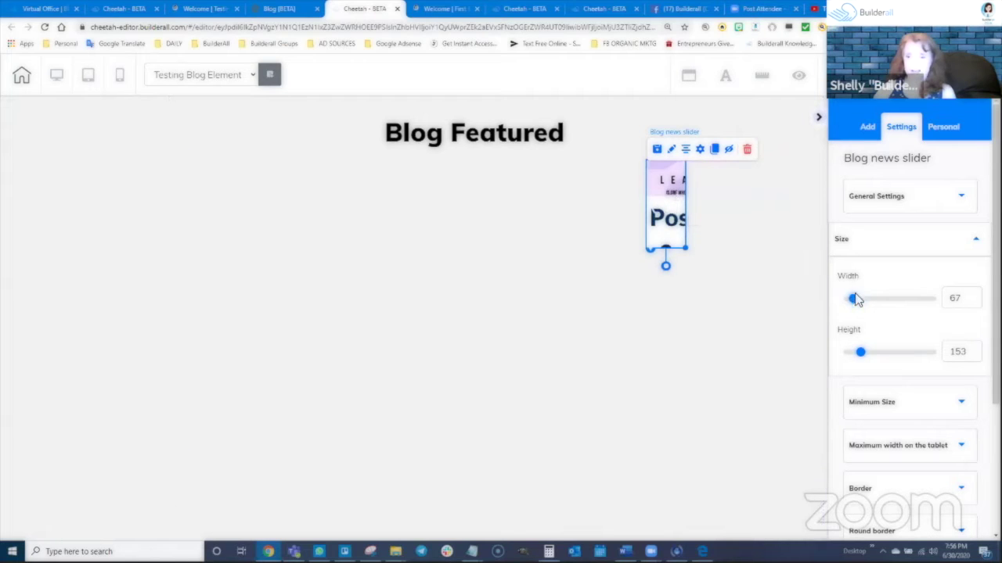
{"action": "left_click_drag", "start_coordinate": [858, 302], "coordinate": [859, 303]}
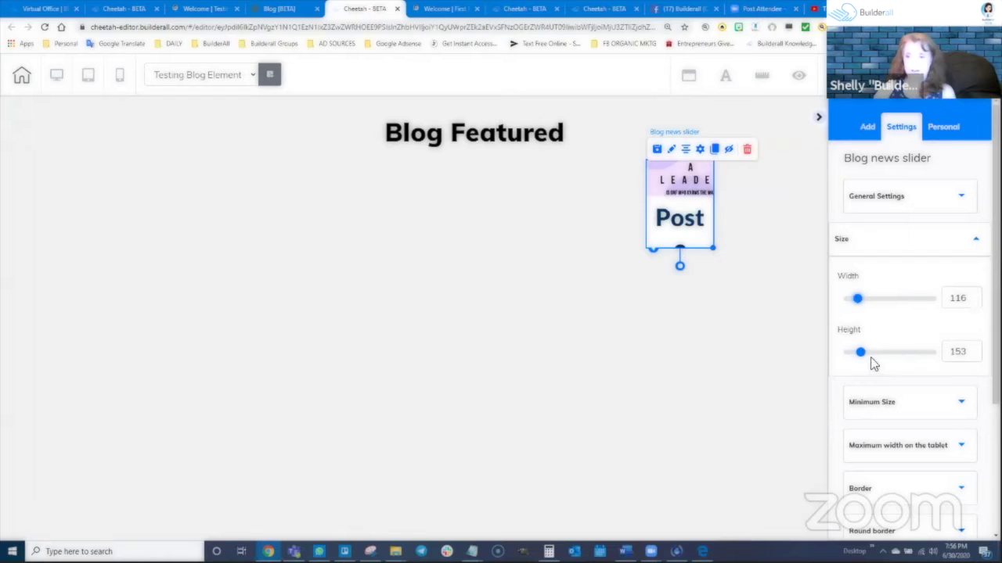
{"action": "left_click_drag", "start_coordinate": [869, 366], "coordinate": [870, 365]}
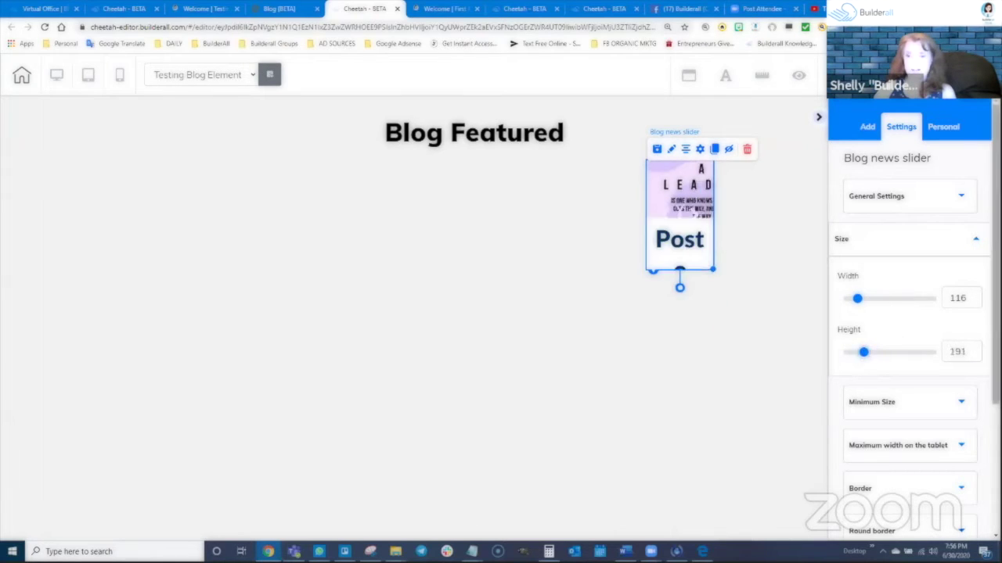
{"action": "double_click", "coordinate": [975, 296]}
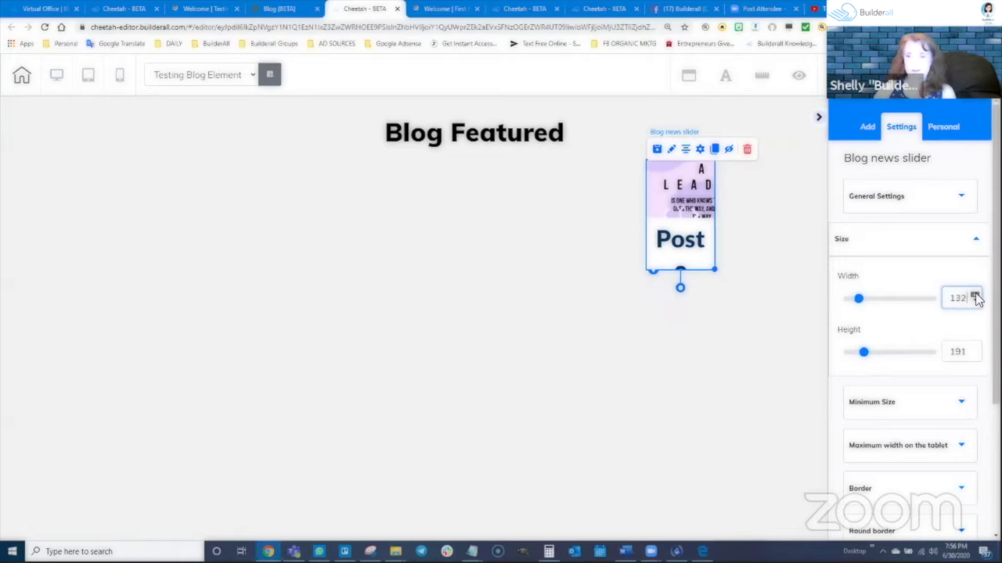
{"action": "left_click_drag", "start_coordinate": [976, 297], "coordinate": [974, 298]}
{"action": "left_click_drag", "start_coordinate": [975, 354], "coordinate": [975, 353]}
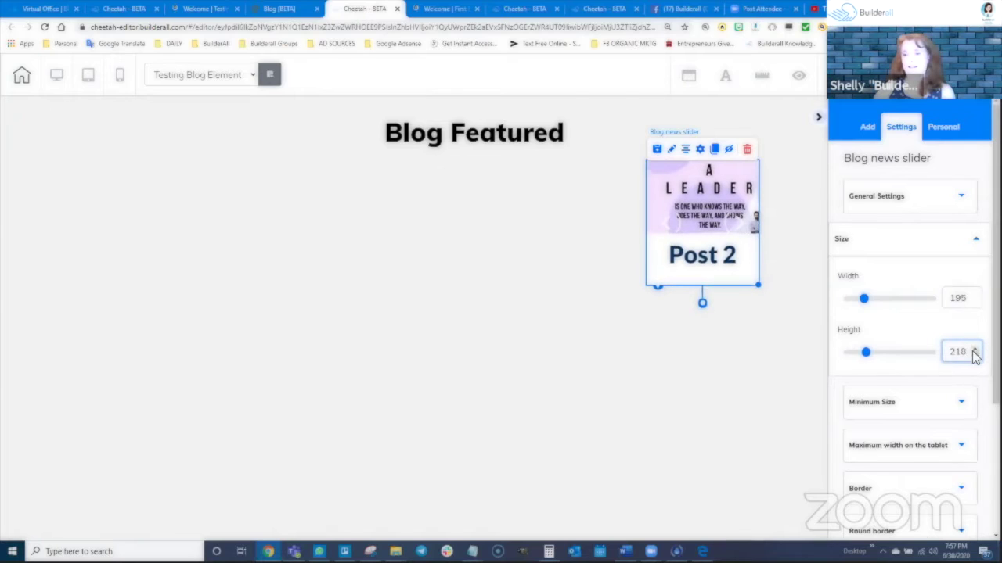
{"action": "left_click_drag", "start_coordinate": [975, 300], "coordinate": [976, 298]}
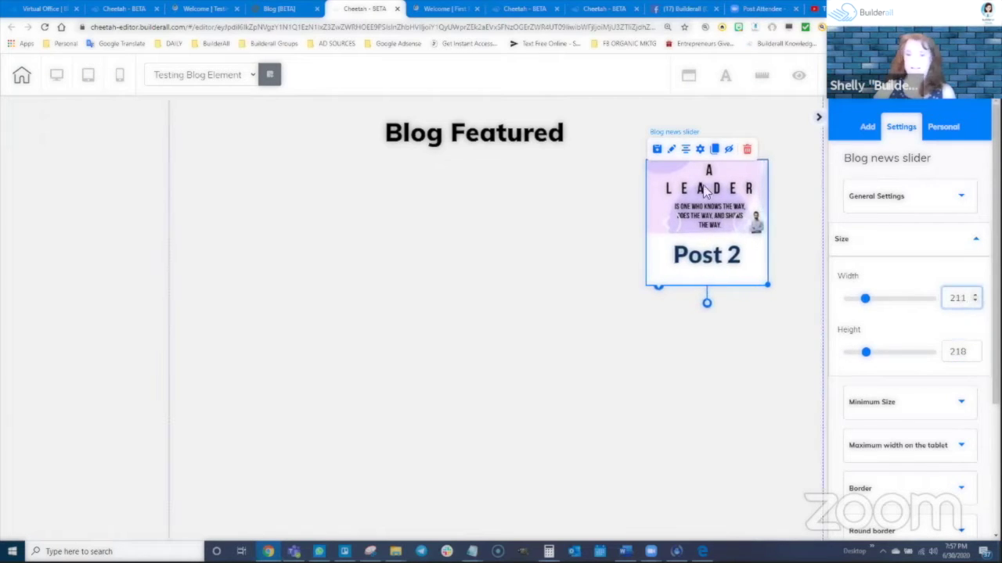
Set Show Title to Not in the slider's news settings, save, and reposition the slider below and to the right of the Blog Featured heading
{"action": "left_click_drag", "start_coordinate": [704, 215], "coordinate": [705, 284]}
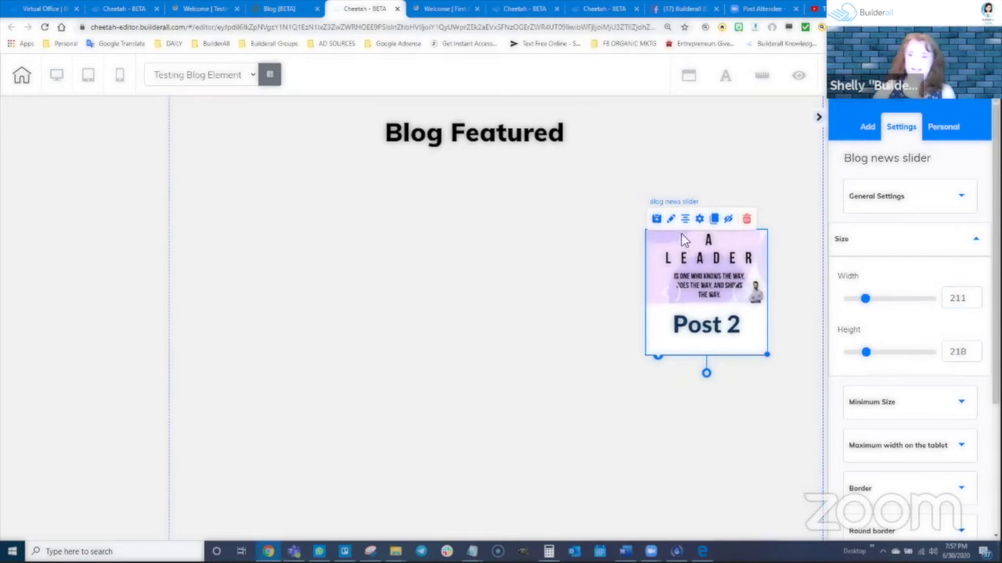
{"action": "left_click", "coordinate": [699, 220]}
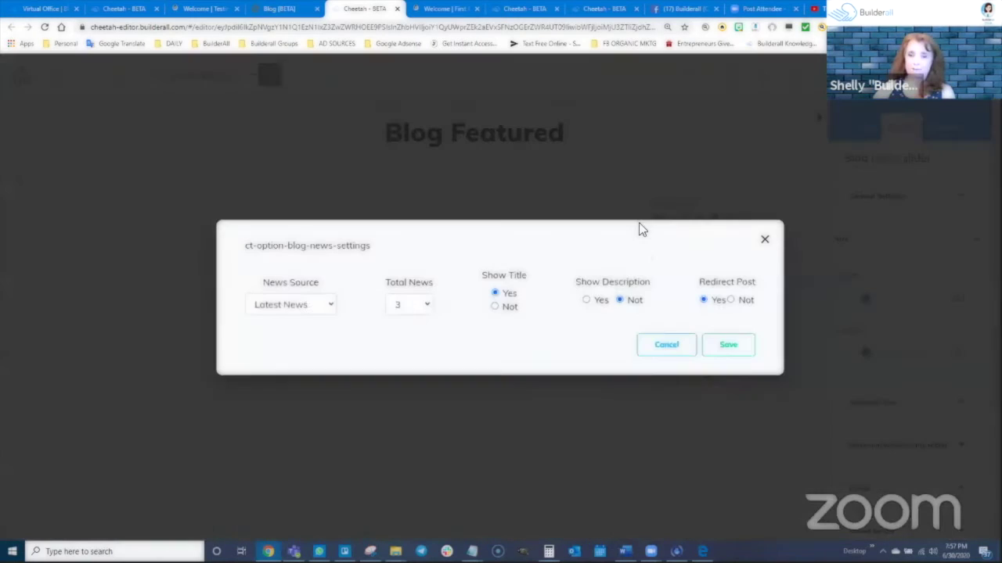
{"action": "left_click", "coordinate": [728, 344]}
{"action": "mouse_move", "coordinate": [702, 552]}
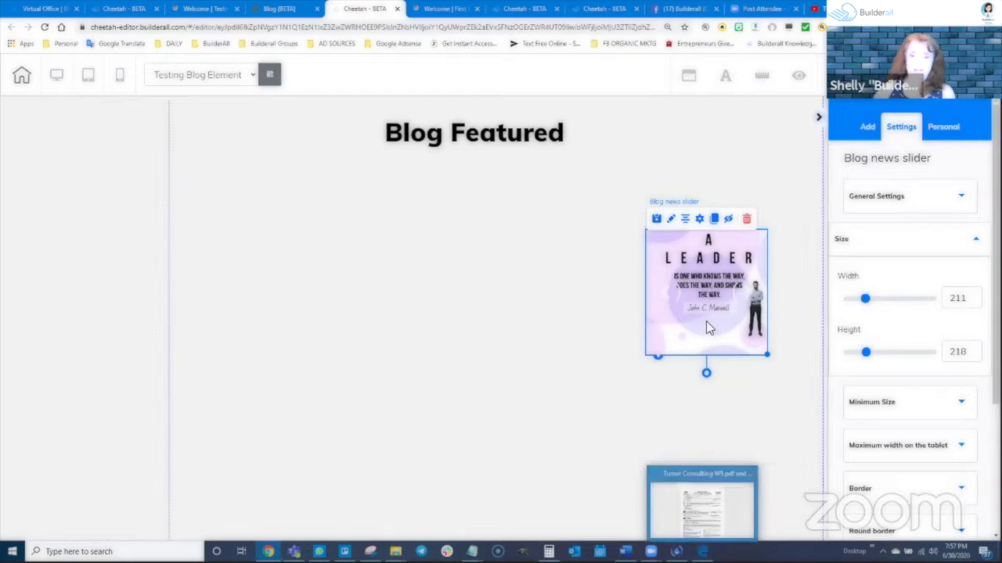
{"action": "left_click_drag", "start_coordinate": [709, 280], "coordinate": [733, 230]}
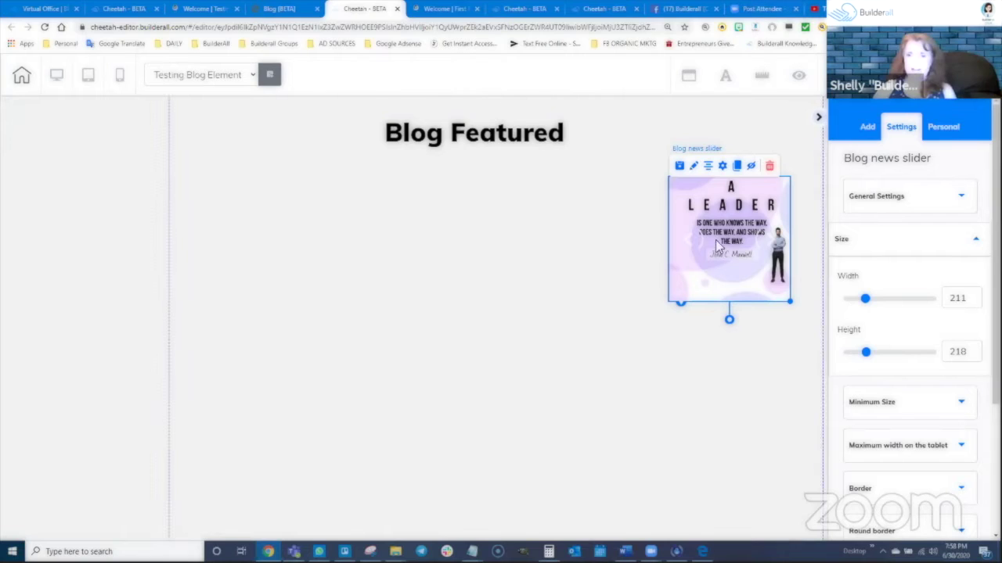
Review the News Source options in the slider's news settings and close them without saving
{"action": "left_click", "coordinate": [721, 165]}
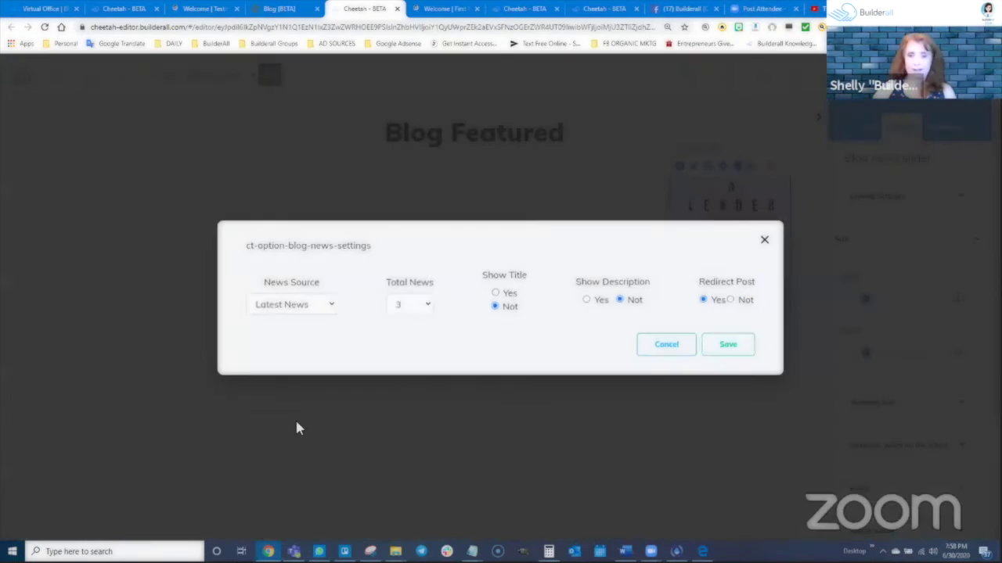
{"action": "left_click", "coordinate": [280, 305]}
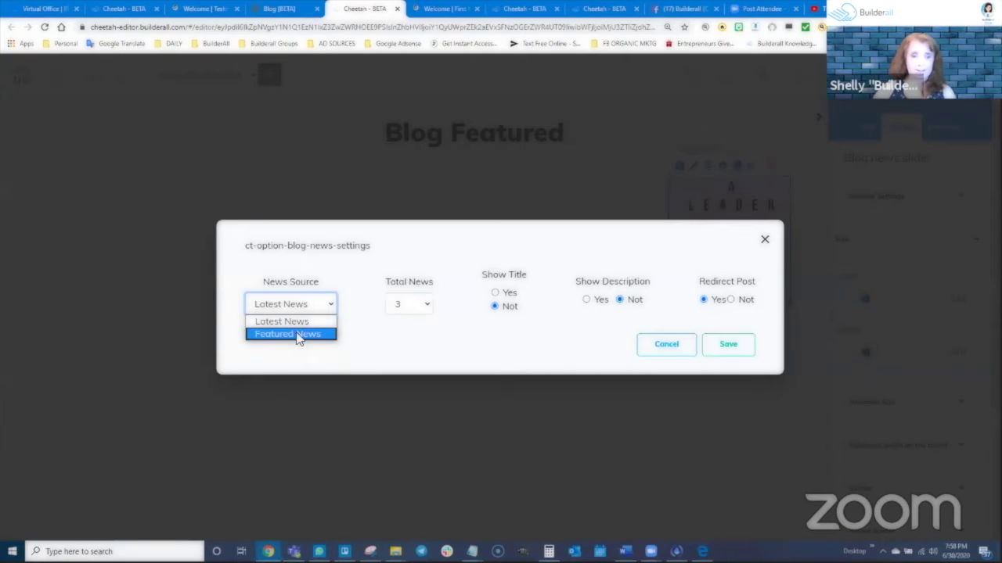
{"action": "left_click", "coordinate": [407, 350]}
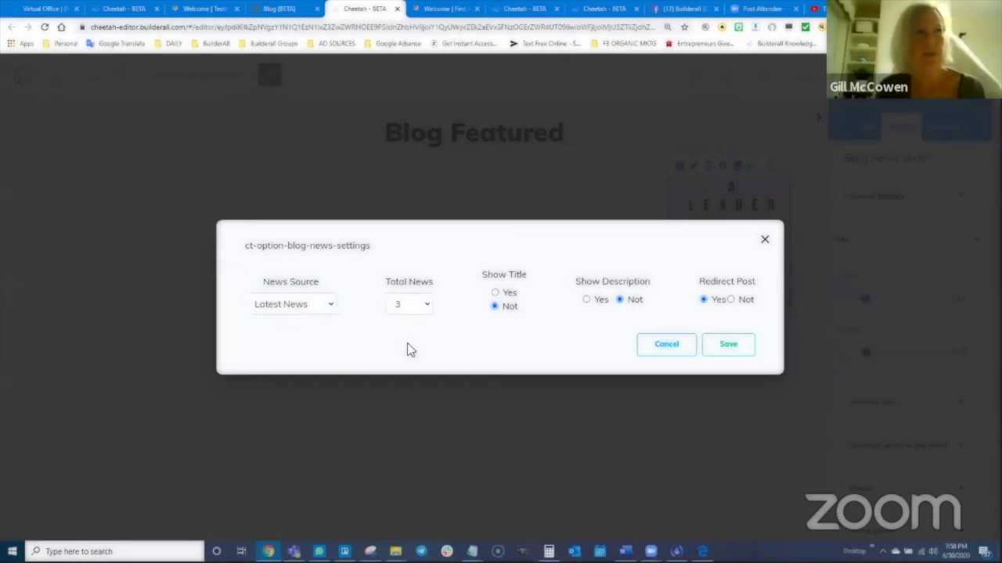
{"action": "left_click", "coordinate": [764, 238]}
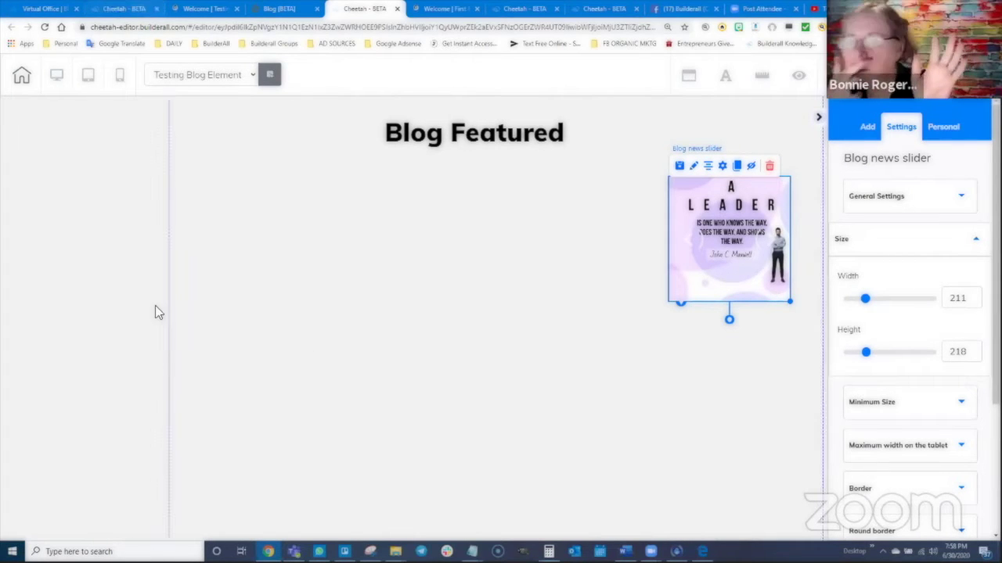
Nudge the news slider's position slightly, save the page, and publish the site, dismissing the publication notice
{"action": "mouse_move", "coordinate": [737, 238]}
{"action": "left_mouse_down"}
{"action": "mouse_move", "coordinate": [734, 247]}
{"action": "mouse_move", "coordinate": [737, 232]}
{"action": "left_mouse_up"}
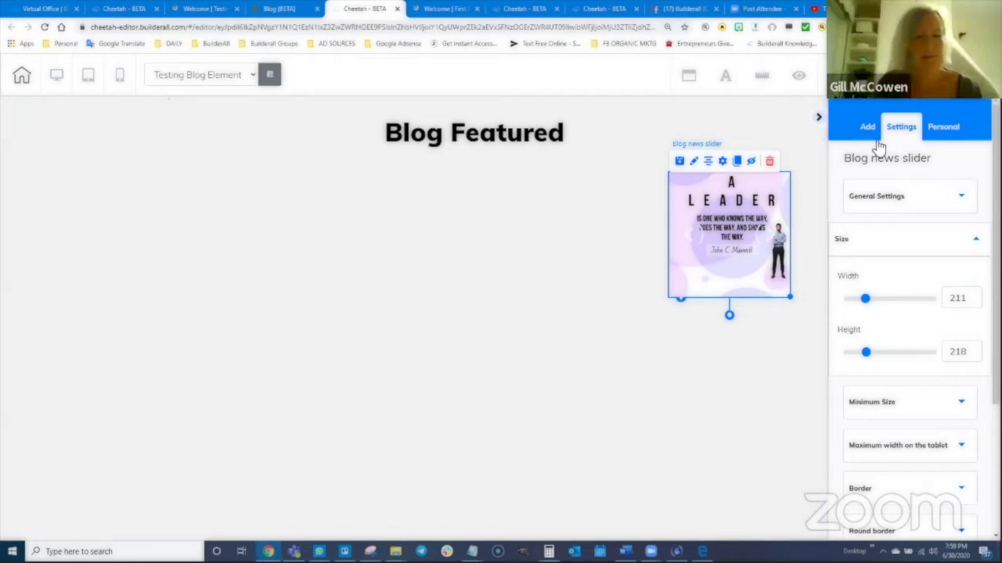
{"action": "left_click", "coordinate": [863, 76]}
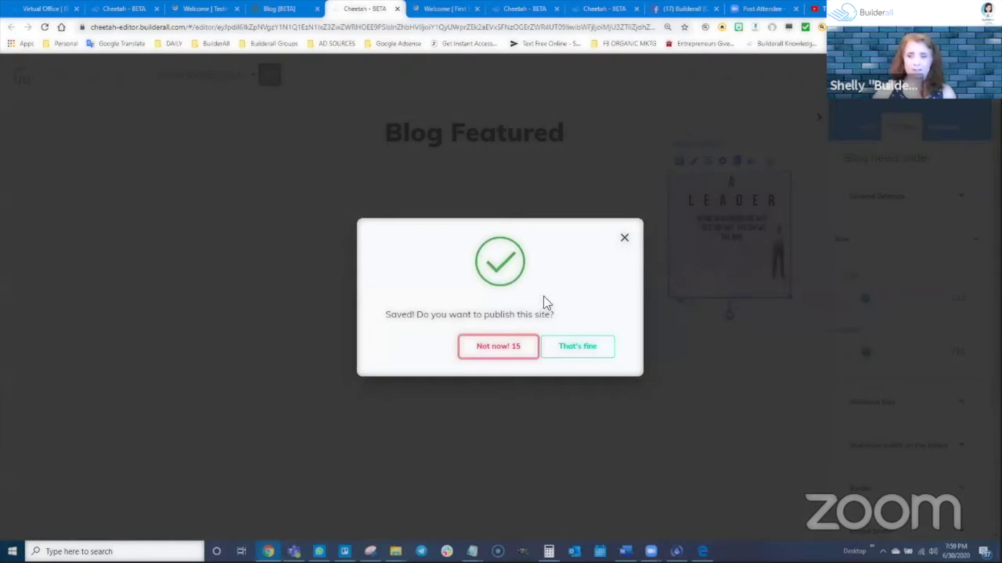
{"action": "left_click", "coordinate": [582, 349]}
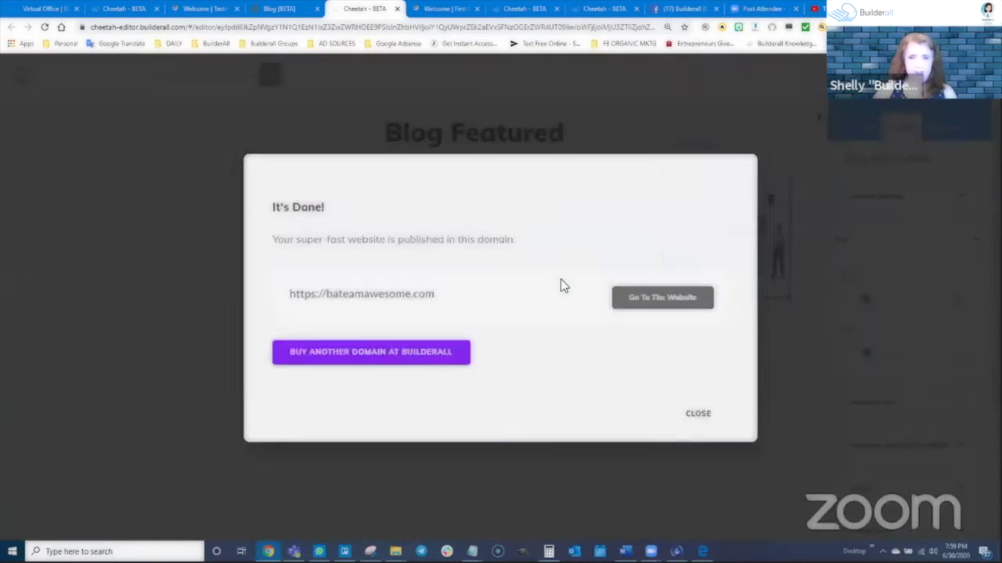
{"action": "left_click", "coordinate": [692, 417]}
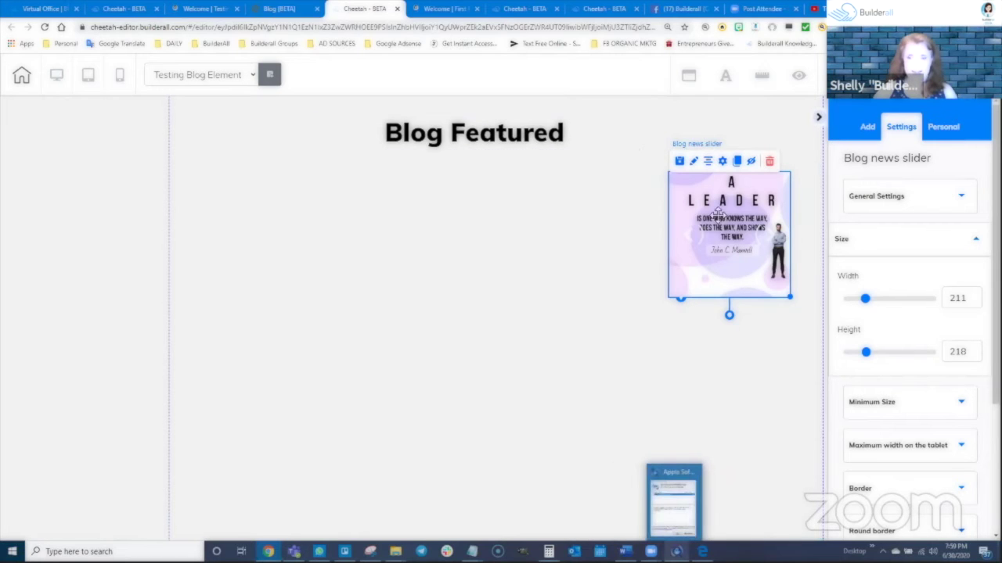
{"action": "mouse_move", "coordinate": [735, 214]}
{"action": "left_mouse_down"}
{"action": "mouse_move", "coordinate": [745, 245]}
{"action": "mouse_move", "coordinate": [743, 215]}
{"action": "left_mouse_up"}
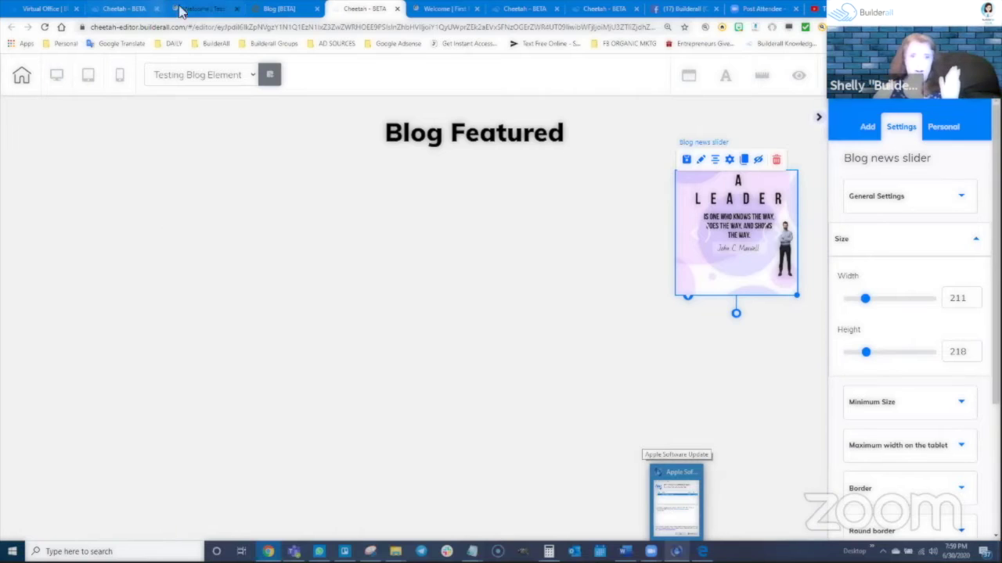
Reload the live testing-blog-elements page to check the resized slider
{"action": "left_click", "coordinate": [205, 9]}
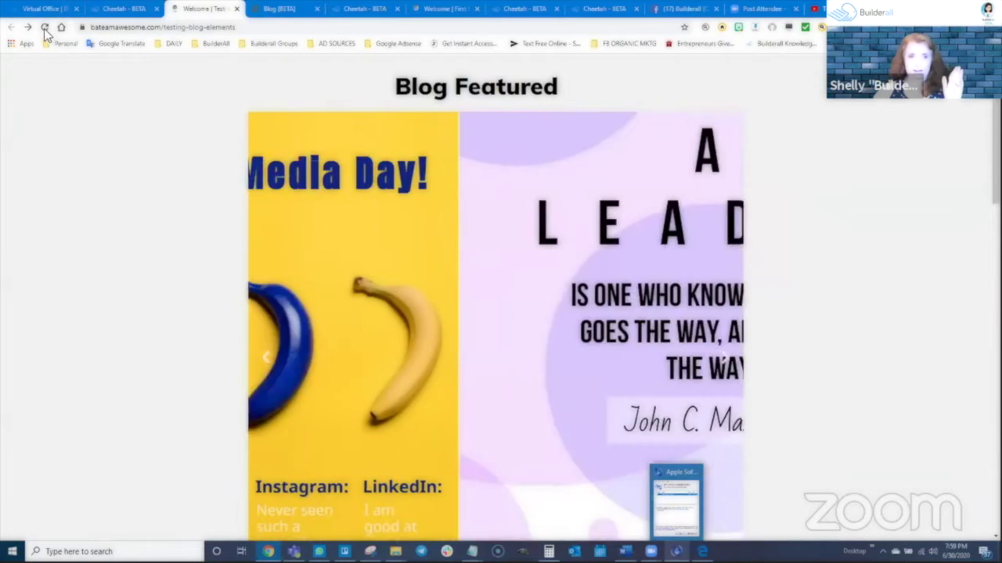
{"action": "left_click", "coordinate": [45, 26]}
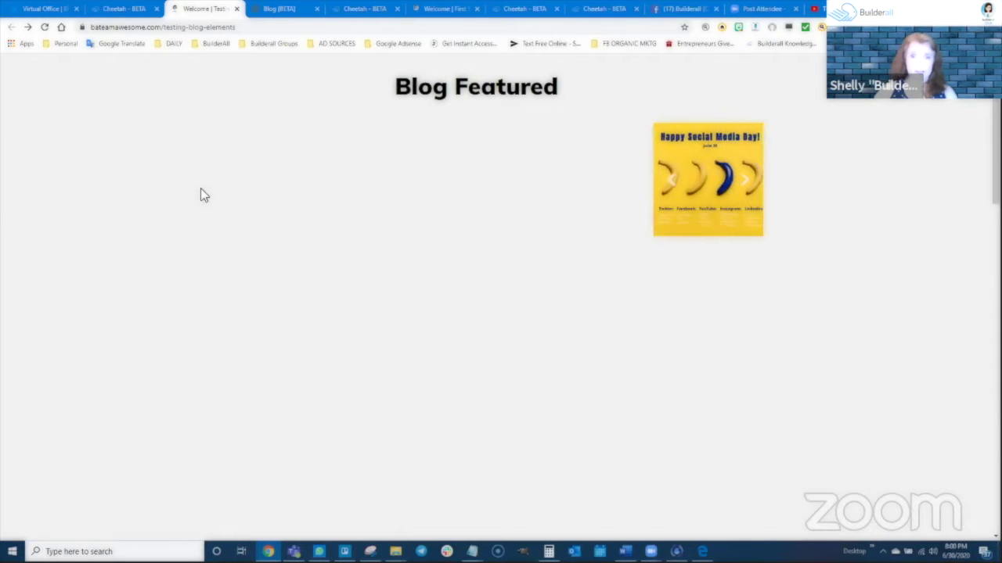
Return to the Cheetah editor and show the Blog General elements available to add
{"action": "left_click", "coordinate": [365, 9]}
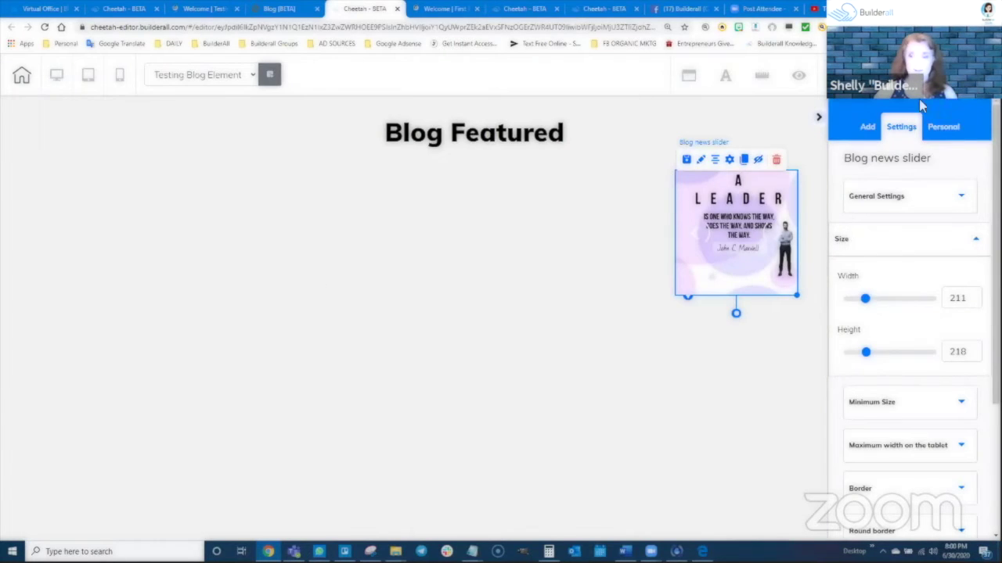
{"action": "left_click", "coordinate": [867, 129]}
{"action": "left_click", "coordinate": [931, 165]}
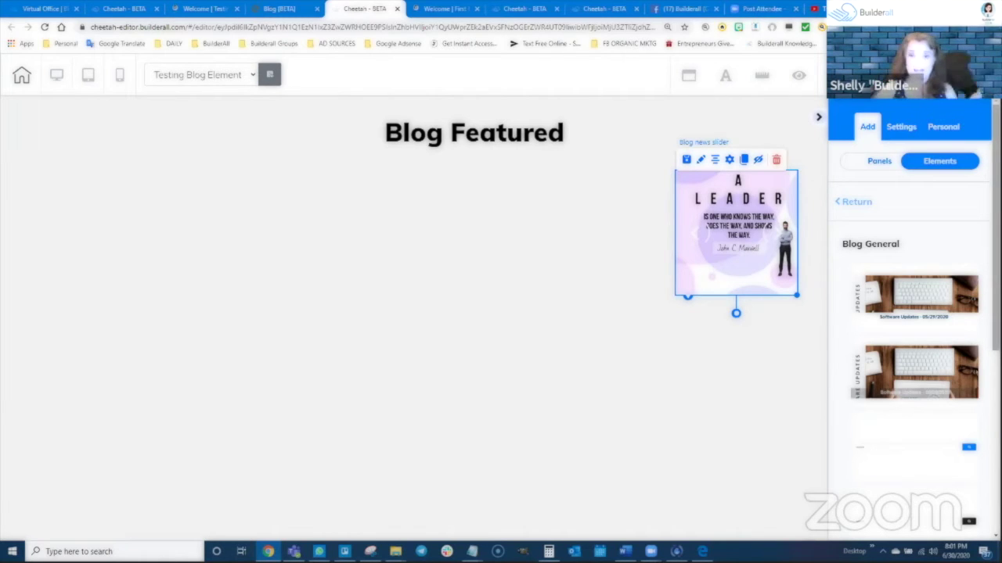
Switch to File Explorer and open the Downloads folder
{"action": "mouse_move", "coordinate": [395, 551]}
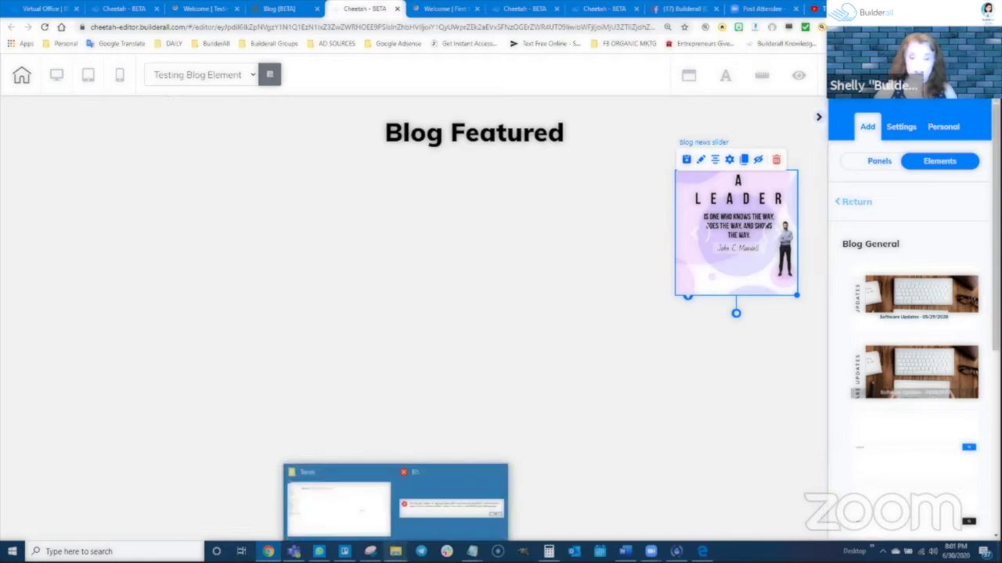
{"action": "left_click", "coordinate": [336, 503]}
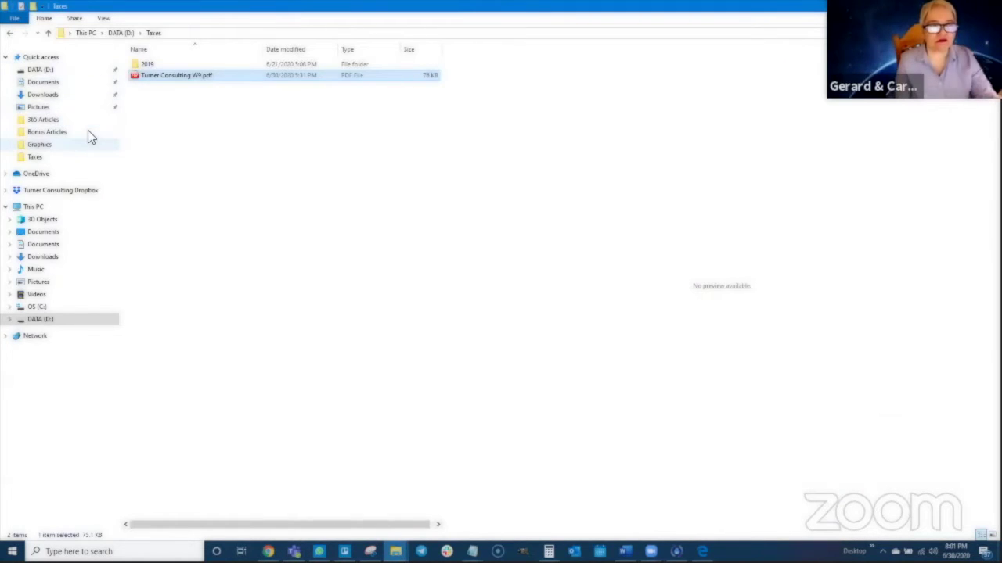
{"action": "left_click", "coordinate": [49, 95]}
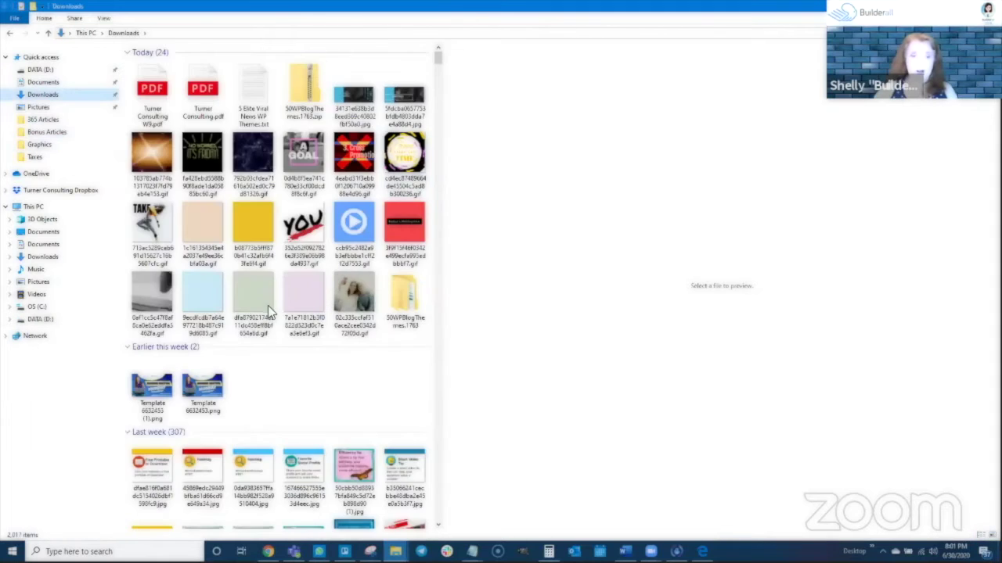
Preview several downloaded square graphics, including the Google My Business, "Celebrate your life" and "Failure is an option" images
{"action": "scroll", "coordinate": [268, 311], "scroll_direction": "down", "scroll_amount": 10}
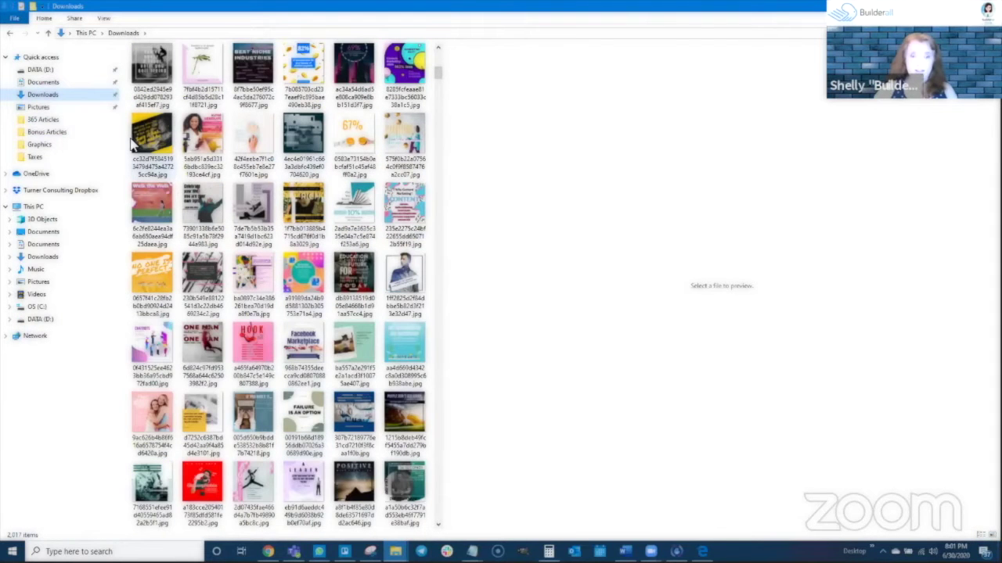
{"action": "left_click", "coordinate": [307, 274]}
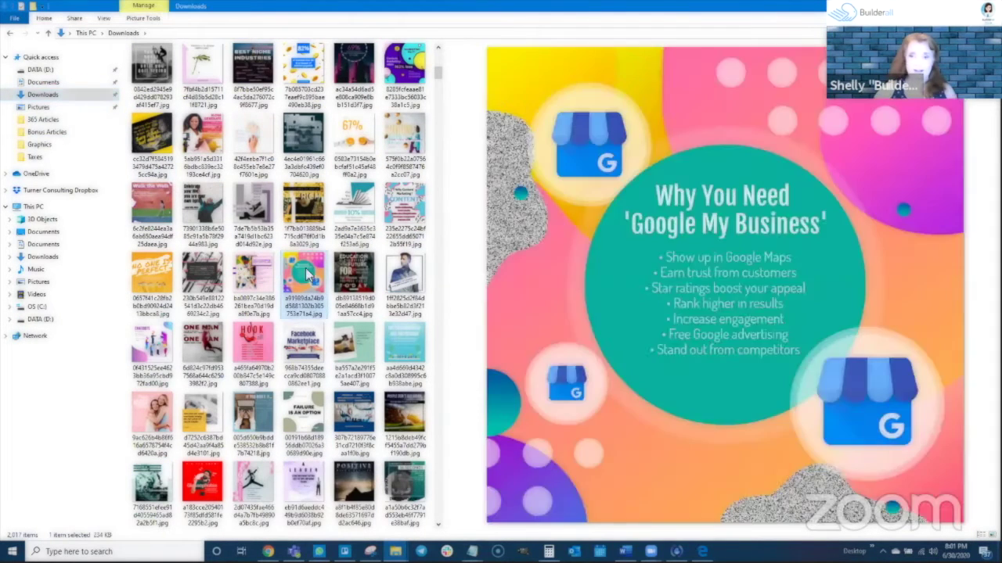
{"action": "left_click", "coordinate": [213, 210]}
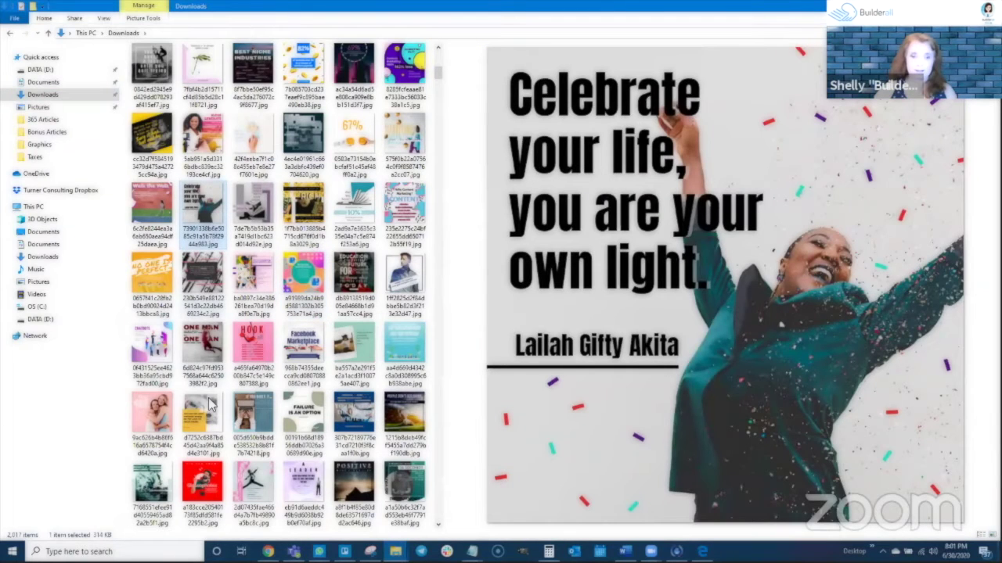
{"action": "left_click", "coordinate": [210, 403]}
{"action": "left_click", "coordinate": [310, 412]}
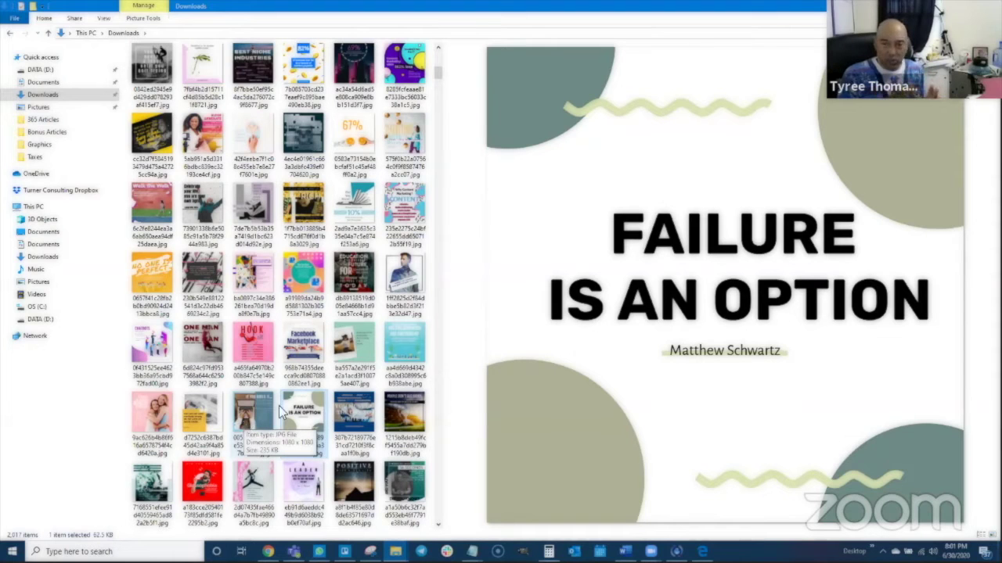
Examine the detailed file properties of the "Why You Need 'Google My Business'" image, including its dimensions
{"action": "right_click", "coordinate": [297, 283]}
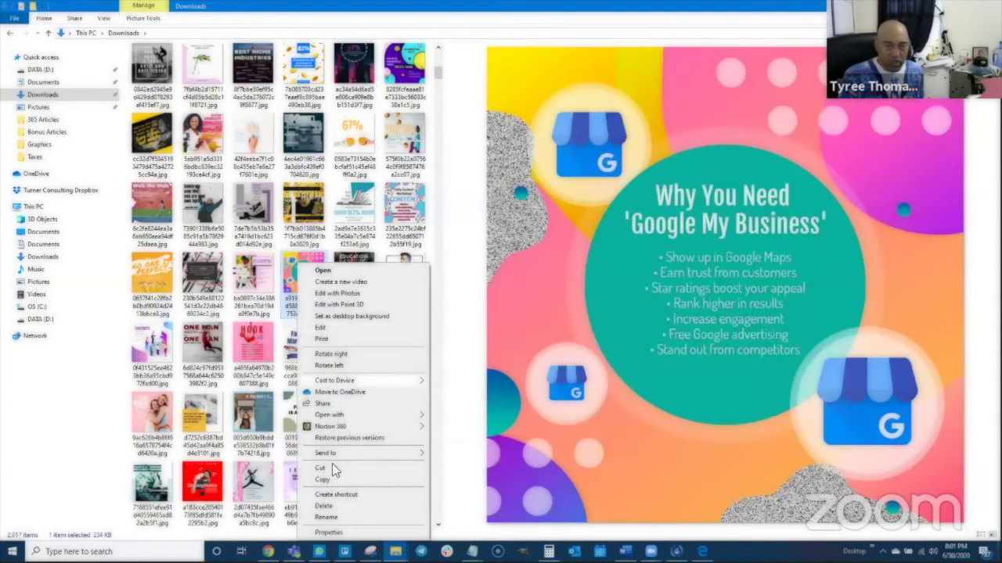
{"action": "left_click", "coordinate": [339, 532]}
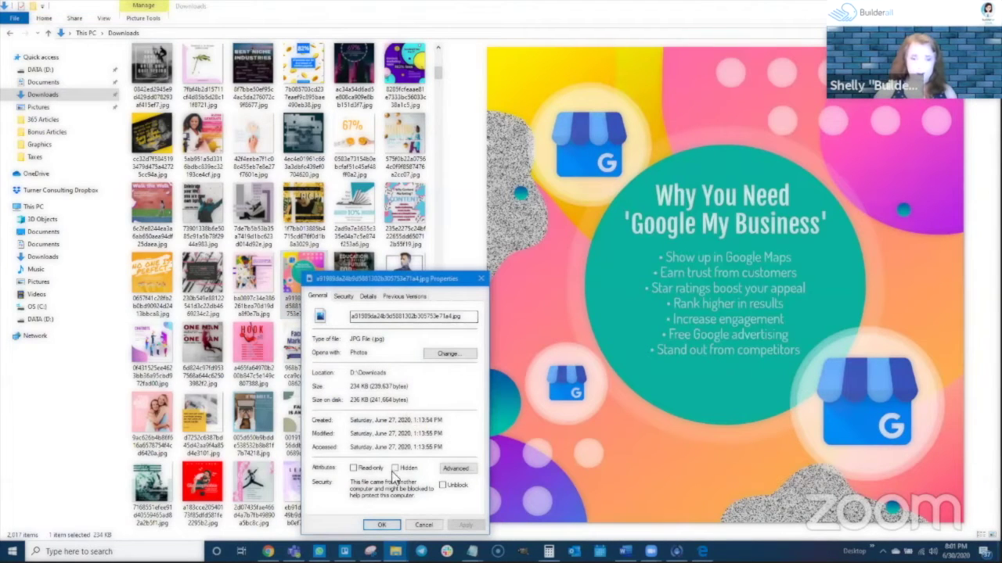
{"action": "left_click", "coordinate": [367, 296]}
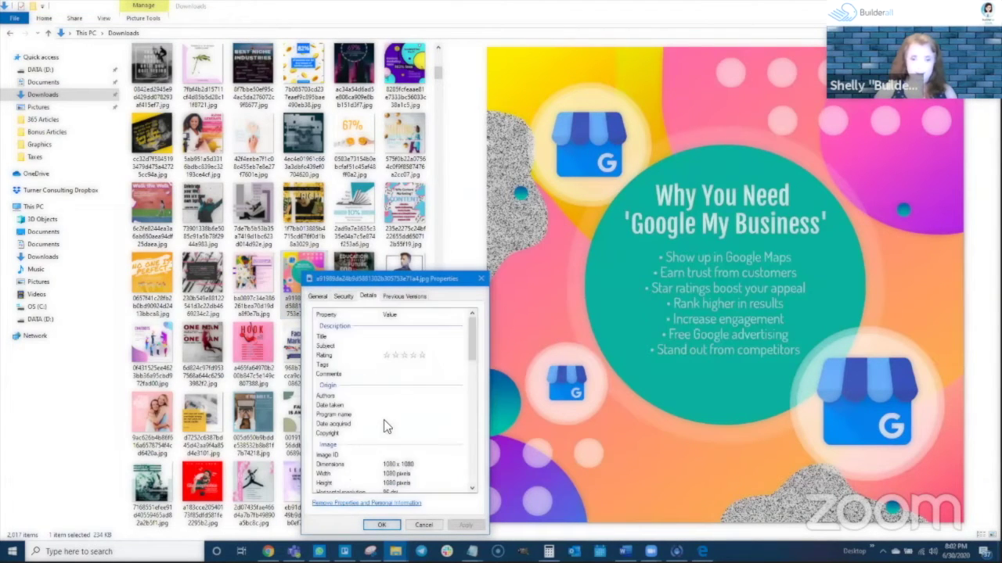
{"action": "scroll", "coordinate": [387, 430], "scroll_direction": "down", "scroll_amount": 2}
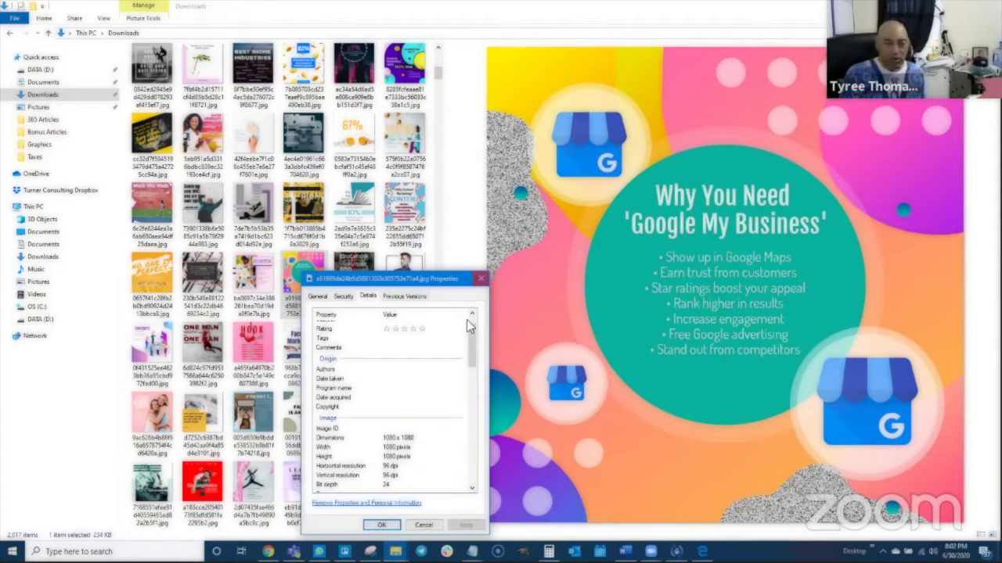
{"action": "left_click", "coordinate": [480, 278]}
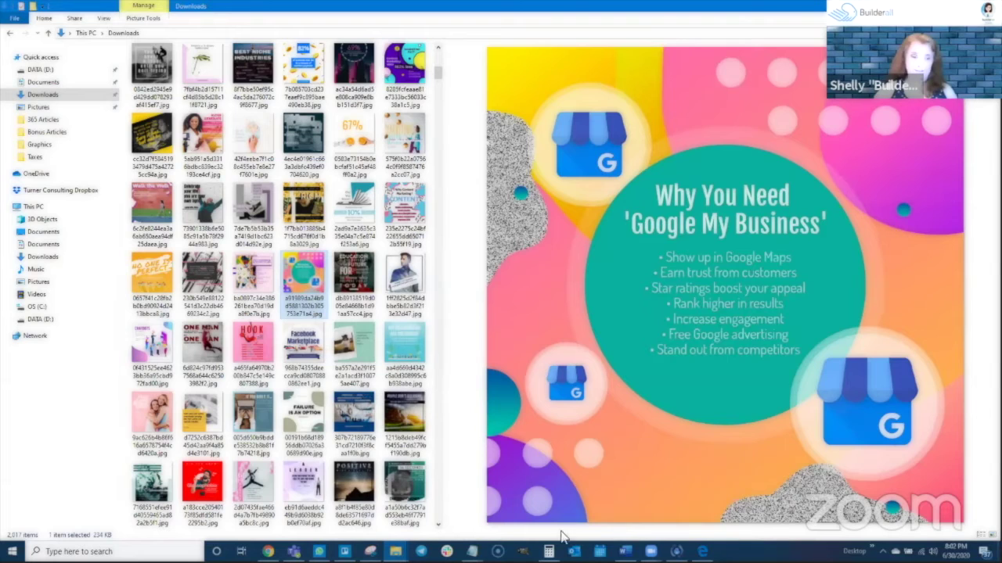
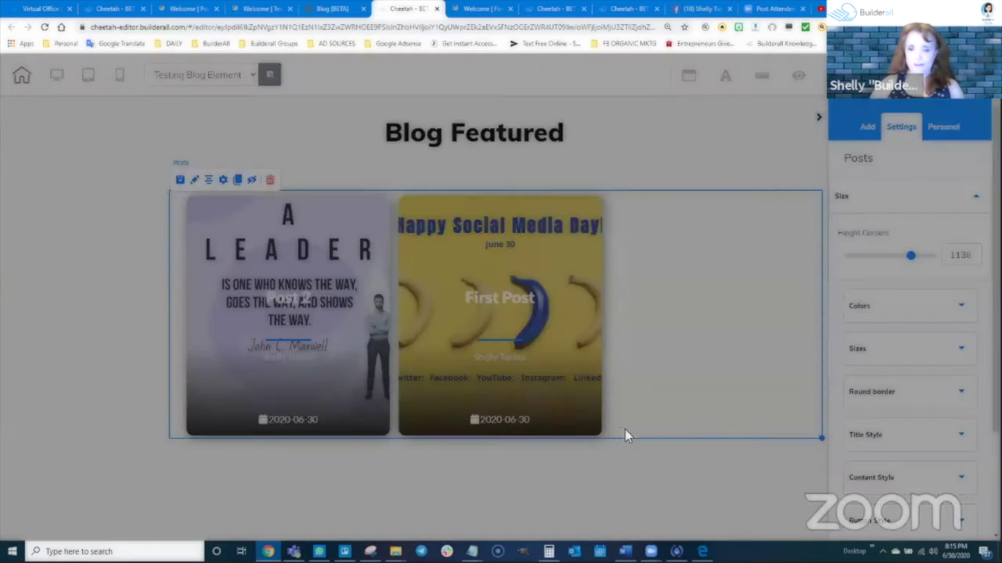
Open the live testing-blog-elements page and reload it to check the Blog Featured posts
{"action": "left_click", "coordinate": [579, 349]}
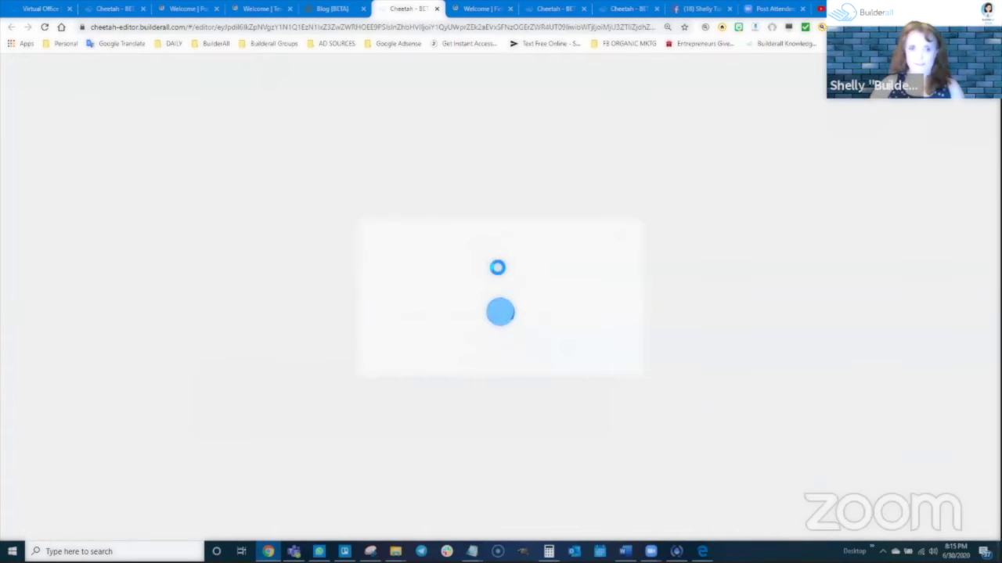
{"action": "left_click", "coordinate": [263, 8]}
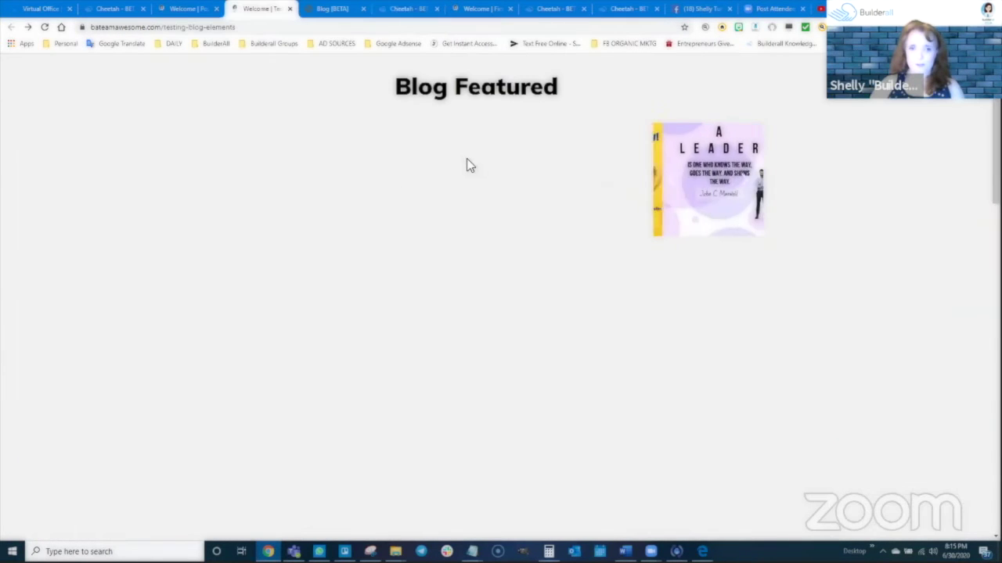
{"action": "left_click", "coordinate": [45, 28]}
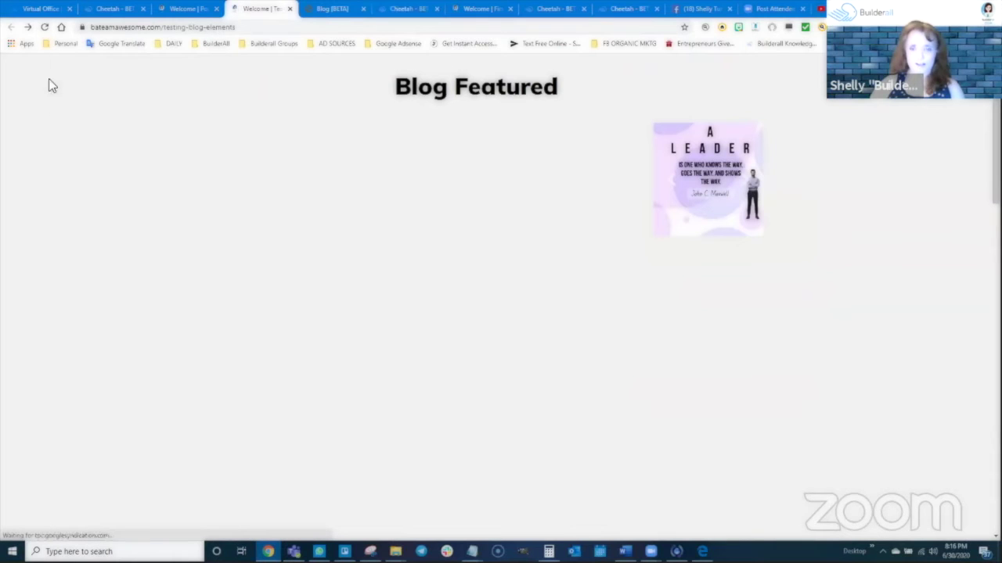
{"action": "left_click", "coordinate": [45, 27]}
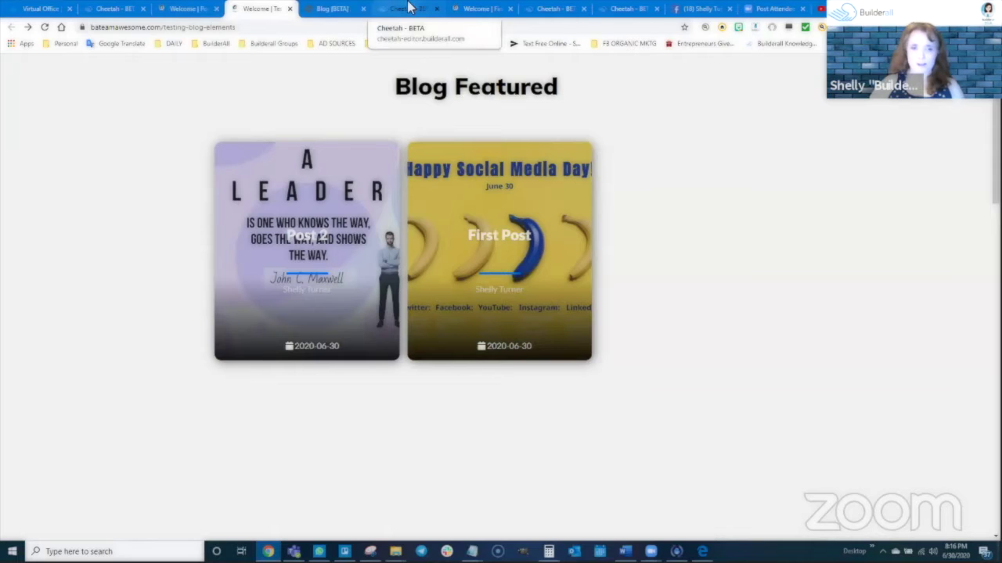
Return to the Cheetah editor and examine the Colors and Sizes settings of the Posts element under Blog Featured
{"action": "left_click", "coordinate": [407, 7]}
{"action": "left_click", "coordinate": [704, 411]}
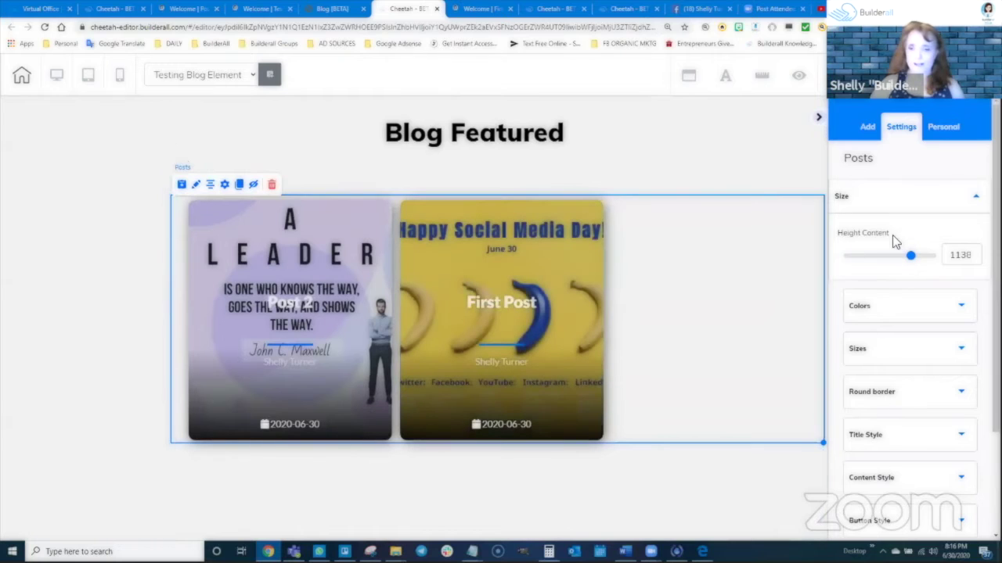
{"action": "left_click", "coordinate": [890, 306]}
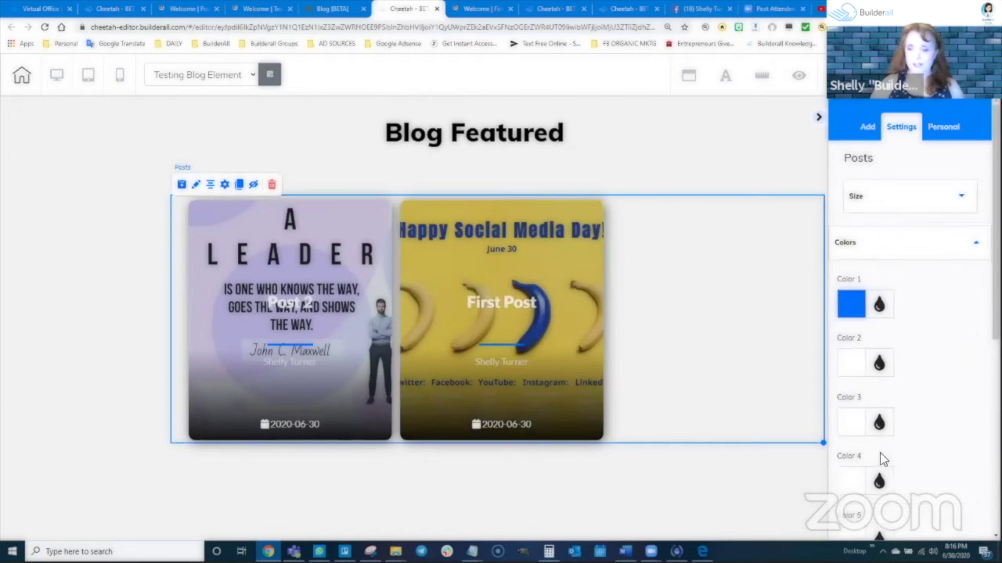
{"action": "left_click", "coordinate": [882, 241]}
{"action": "scroll", "coordinate": [888, 391], "scroll_direction": "down", "scroll_amount": 1}
{"action": "left_click", "coordinate": [880, 235]}
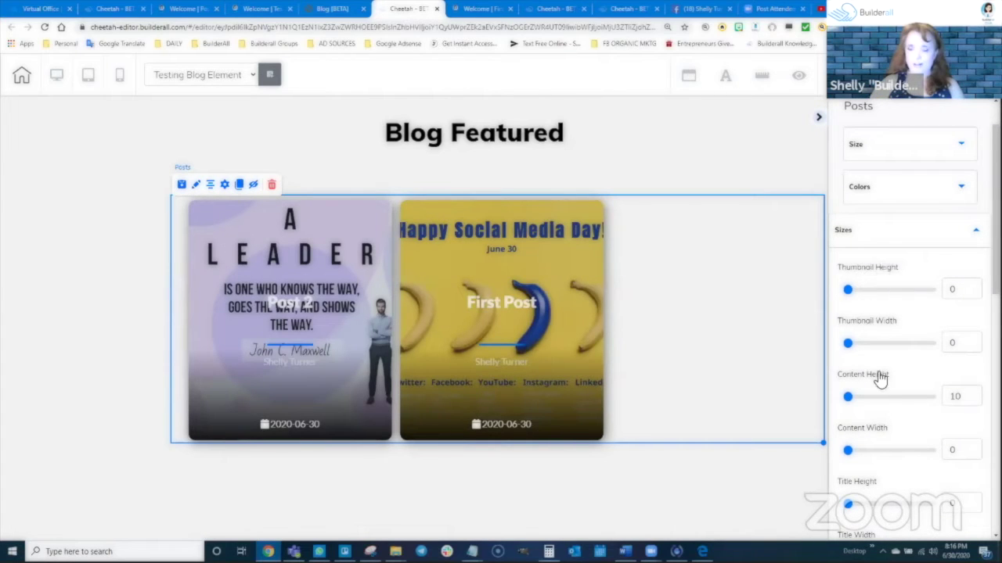
{"action": "scroll", "coordinate": [875, 381], "scroll_direction": "down", "scroll_amount": 1}
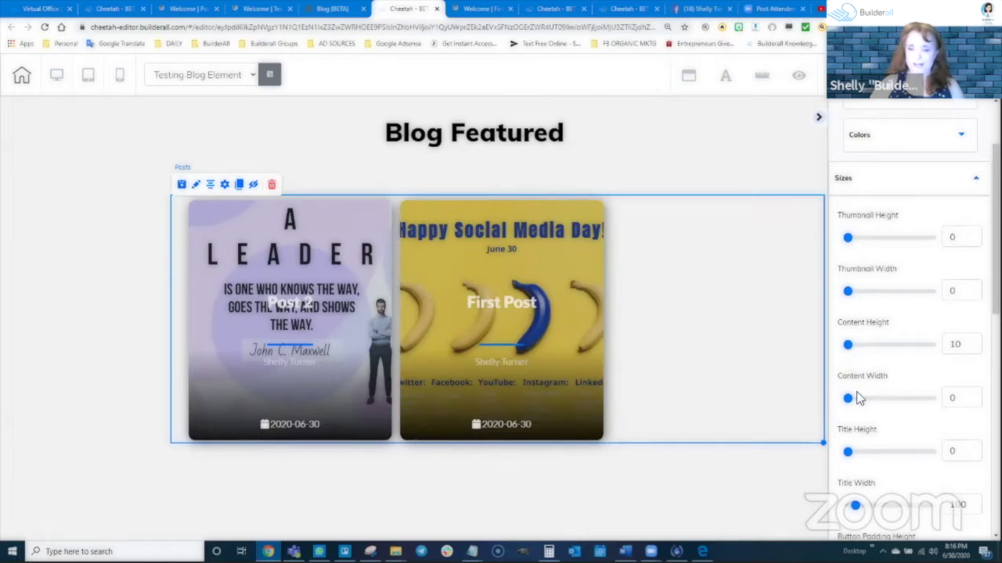
{"action": "scroll", "coordinate": [859, 375], "scroll_direction": "down", "scroll_amount": 2}
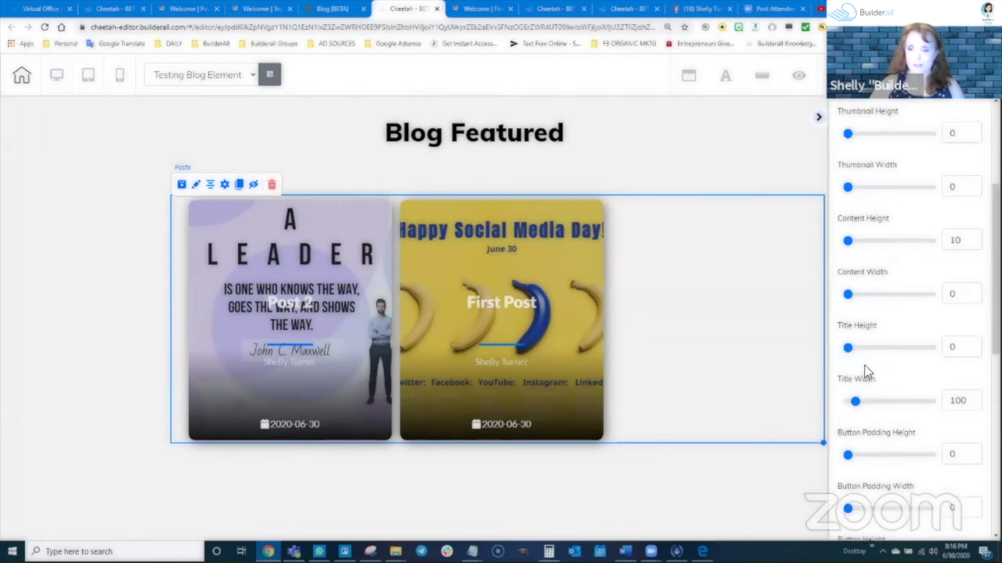
{"action": "scroll", "coordinate": [864, 364], "scroll_direction": "up", "scroll_amount": 4}
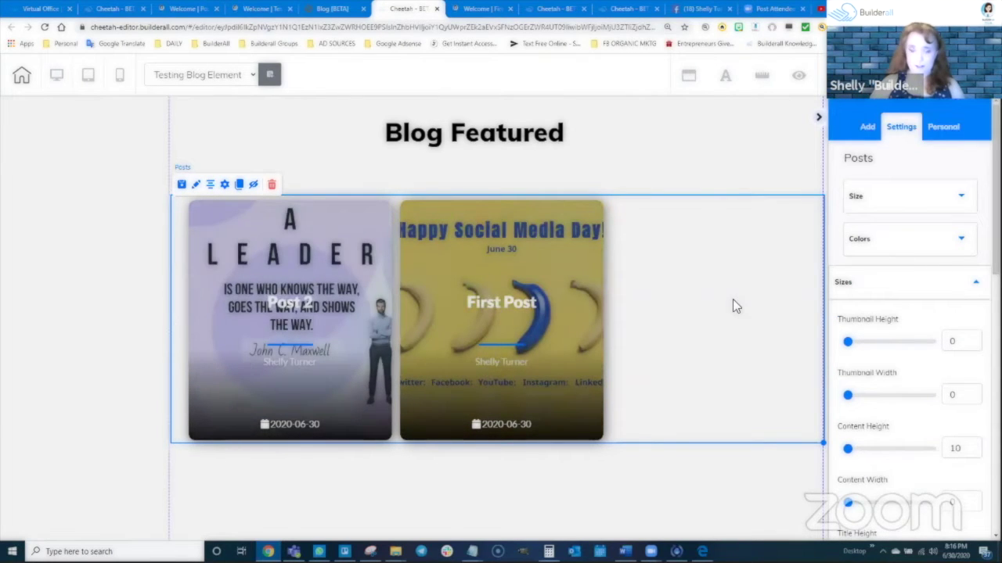
Open the Posts element's configuration and view the available themes
{"action": "left_click", "coordinate": [224, 186]}
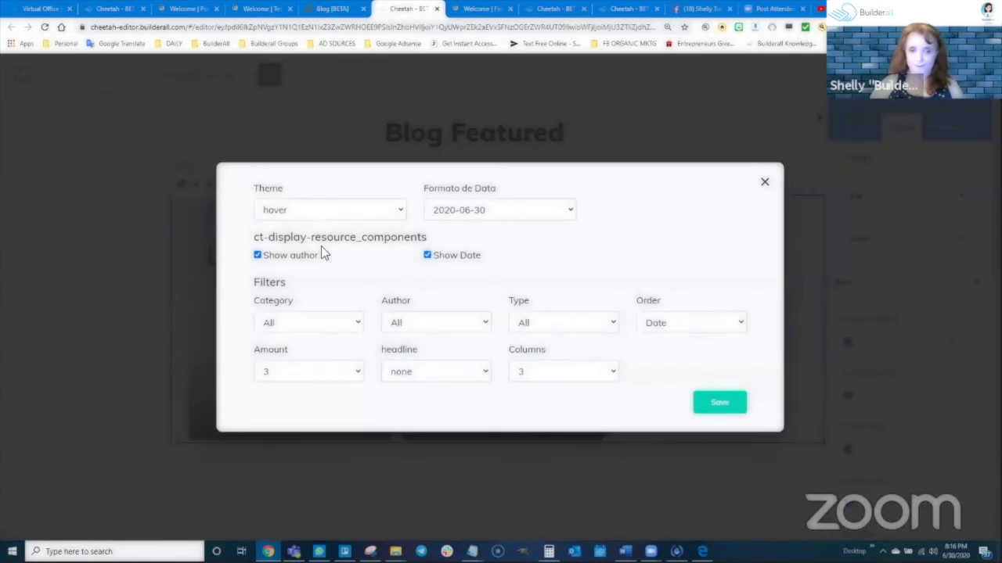
{"action": "left_click", "coordinate": [282, 202]}
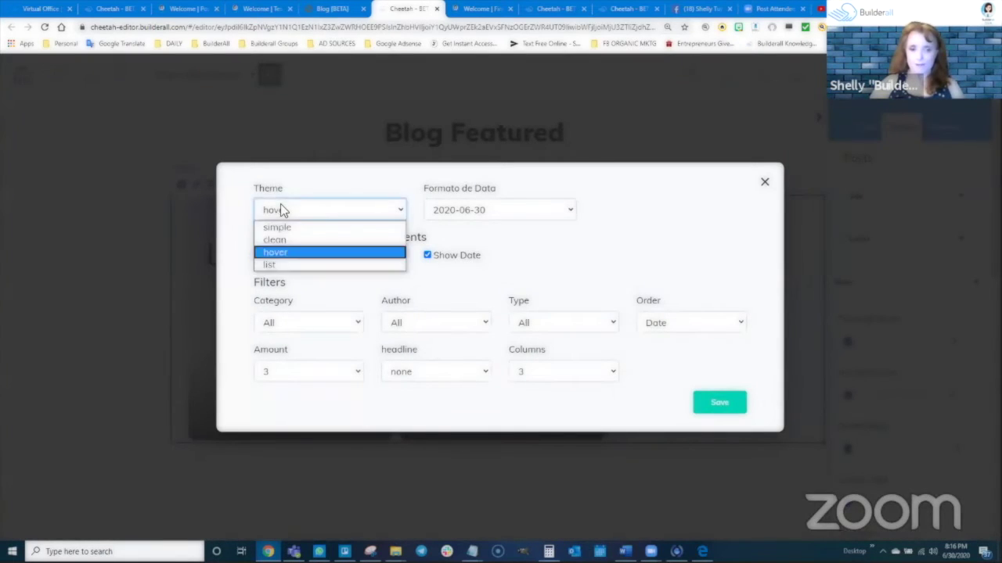
{"action": "left_click", "coordinate": [280, 204]}
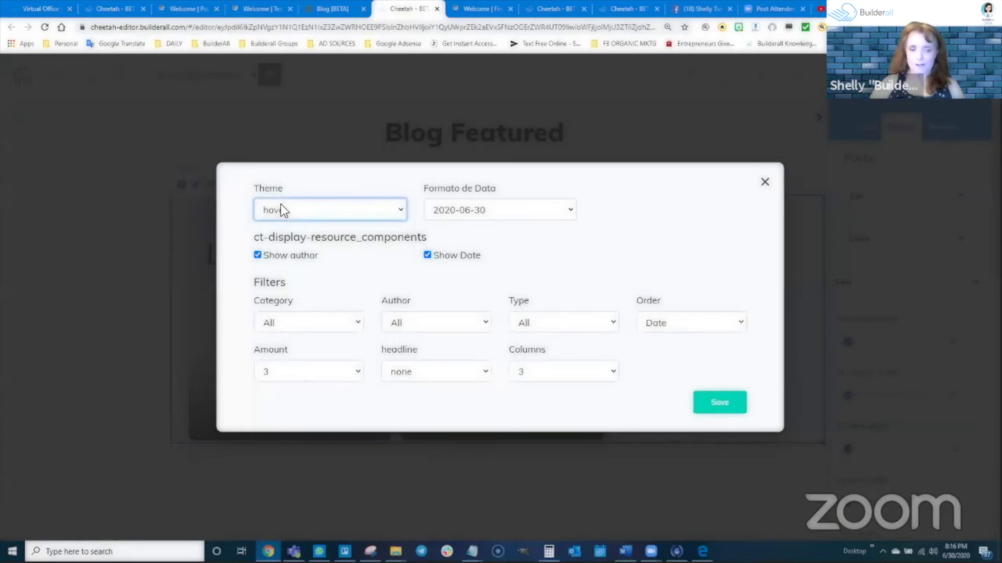
Turn off the author and date display for the posts and view the category filter choices
{"action": "left_click", "coordinate": [258, 255]}
{"action": "left_click", "coordinate": [258, 256]}
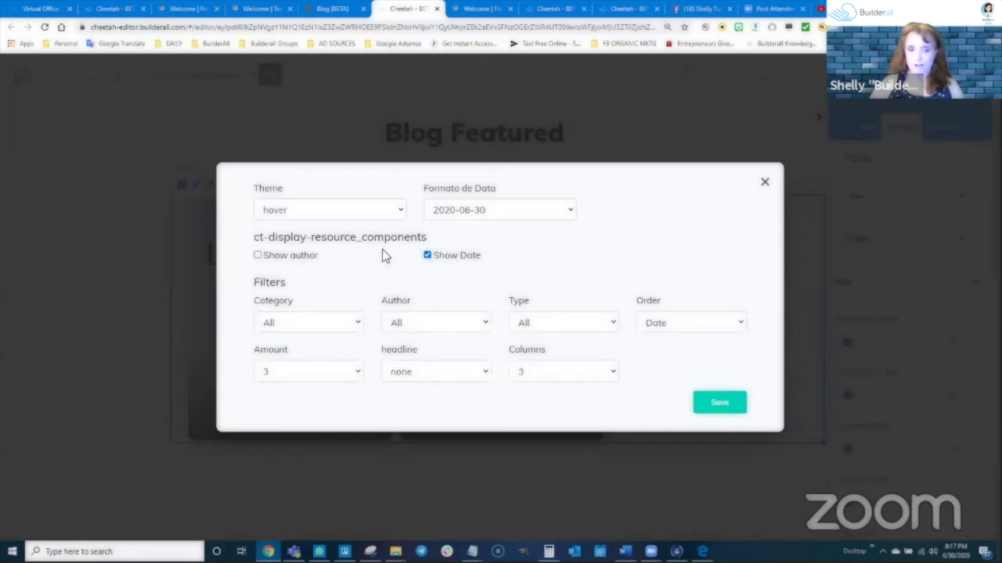
{"action": "left_click", "coordinate": [427, 256]}
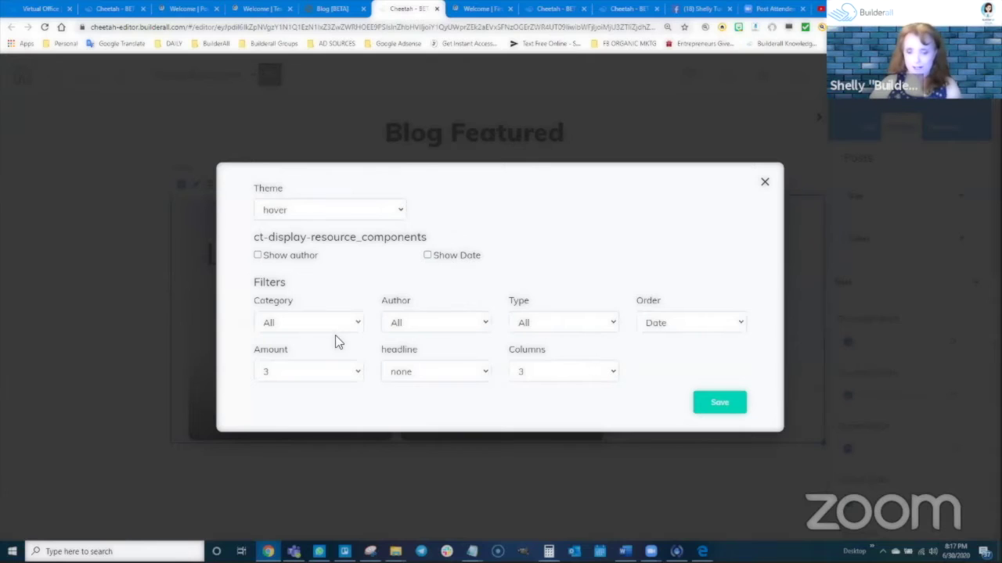
{"action": "left_click", "coordinate": [293, 327]}
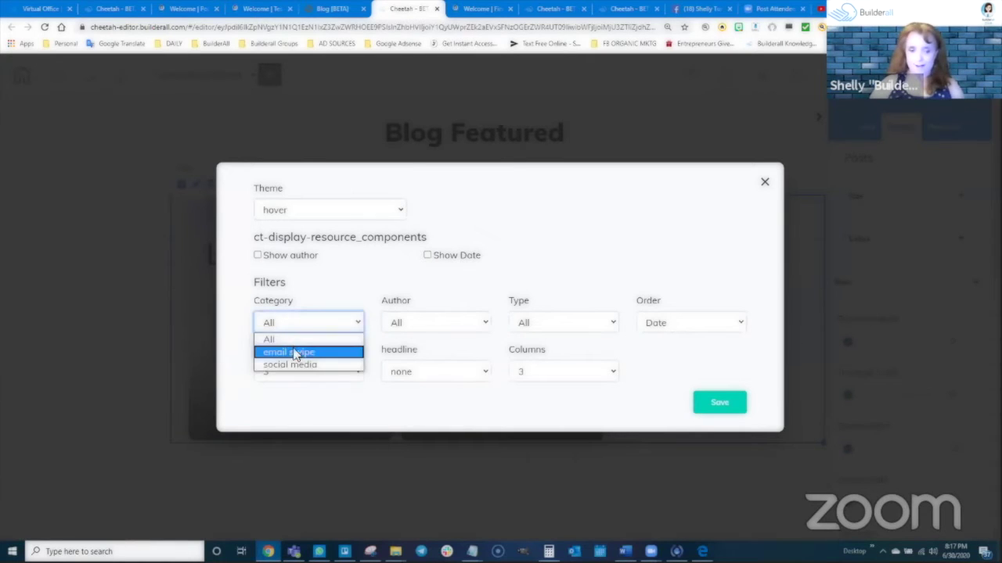
{"action": "left_click", "coordinate": [550, 250]}
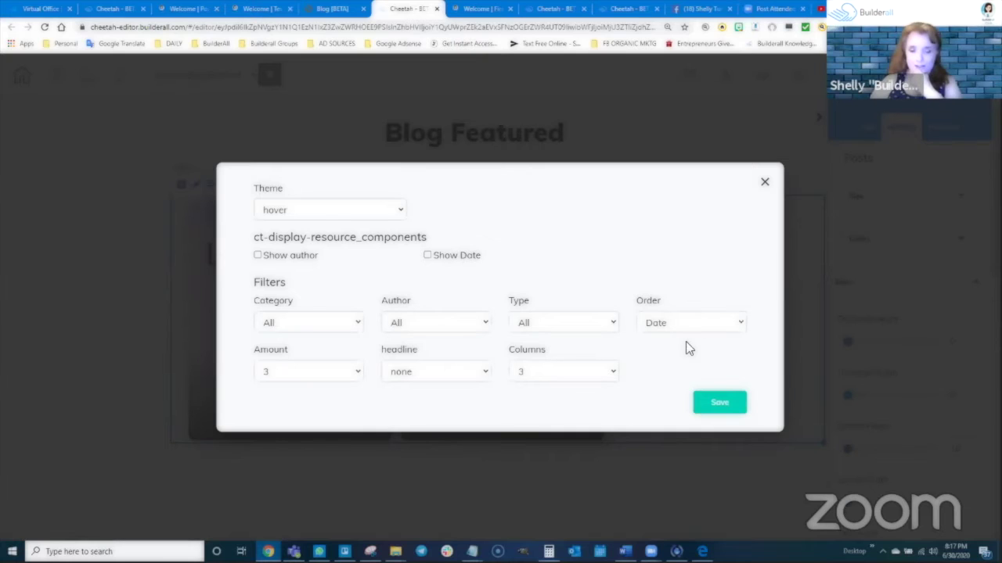
Switch to Notepad and add the line "add catogroy choice to slider" at the end of the notes
{"action": "left_click", "coordinate": [472, 552]}
{"action": "left_click", "coordinate": [780, 503]}
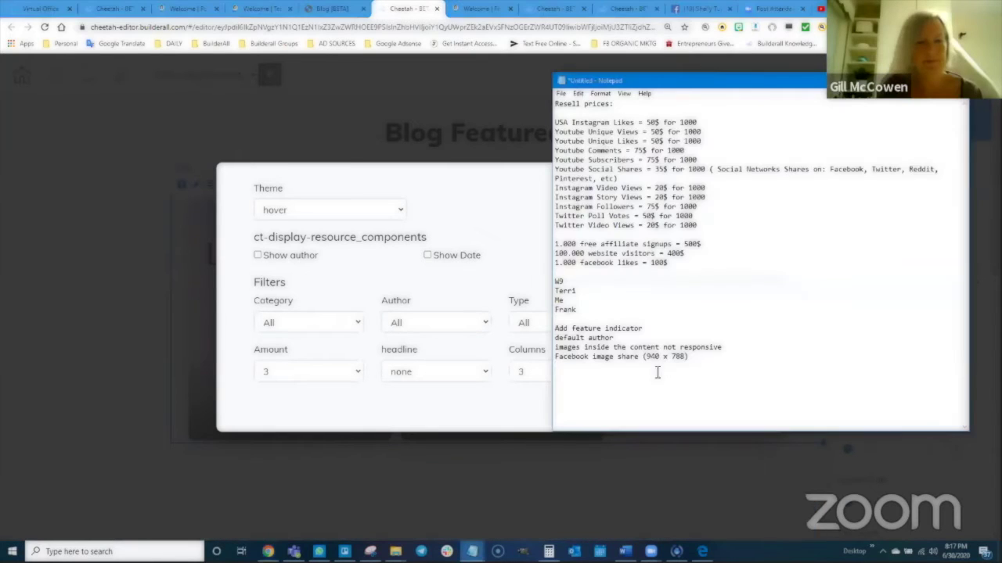
{"action": "key", "text": "Return"}
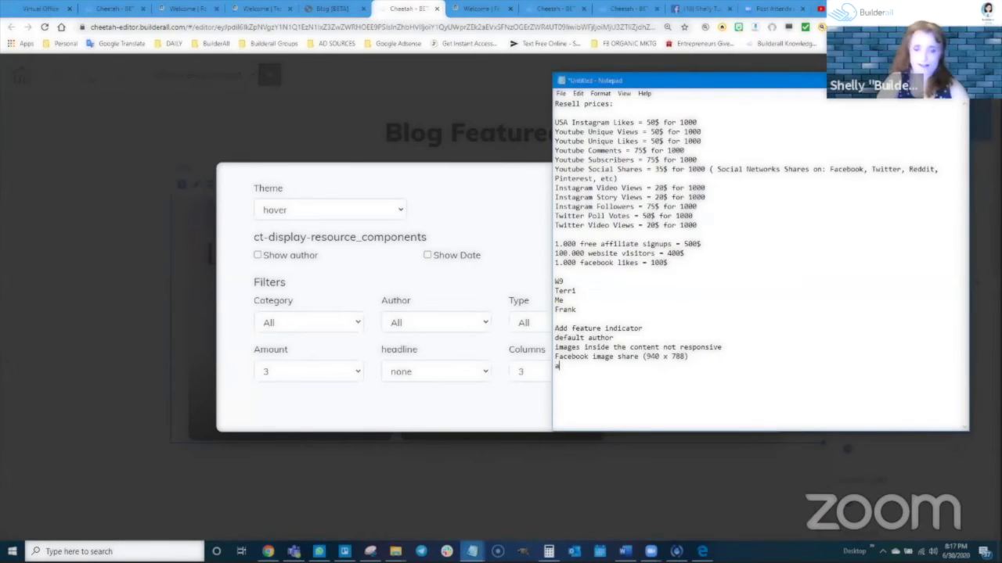
{"action": "type", "text": "add catogr"}
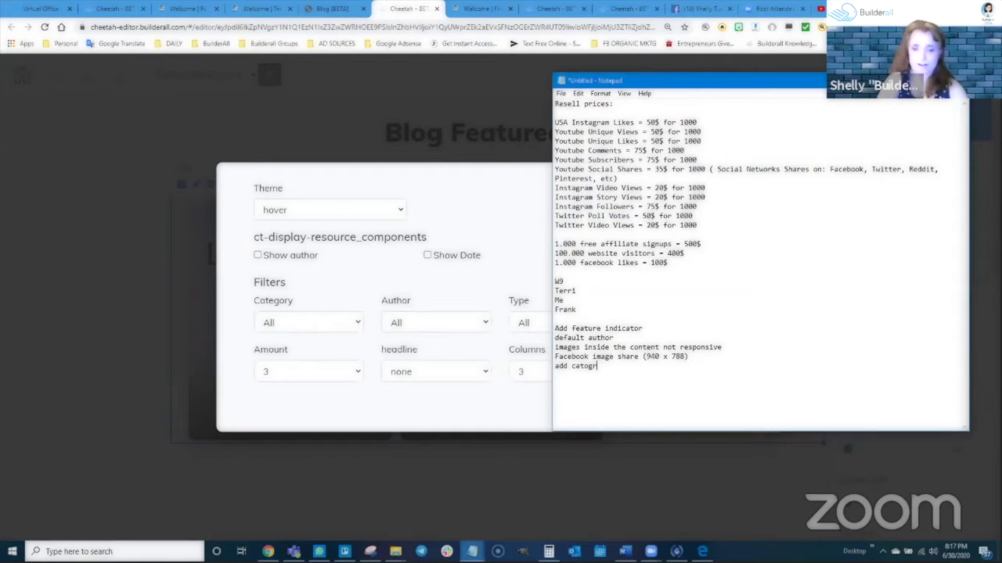
{"action": "type", "text": "oy choice to s"}
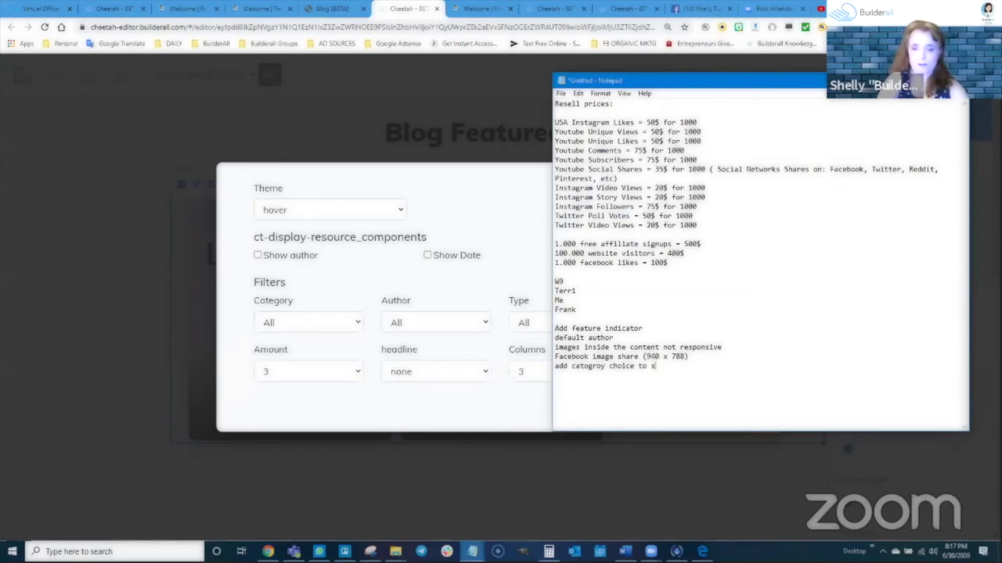
{"action": "type", "text": "lider"}
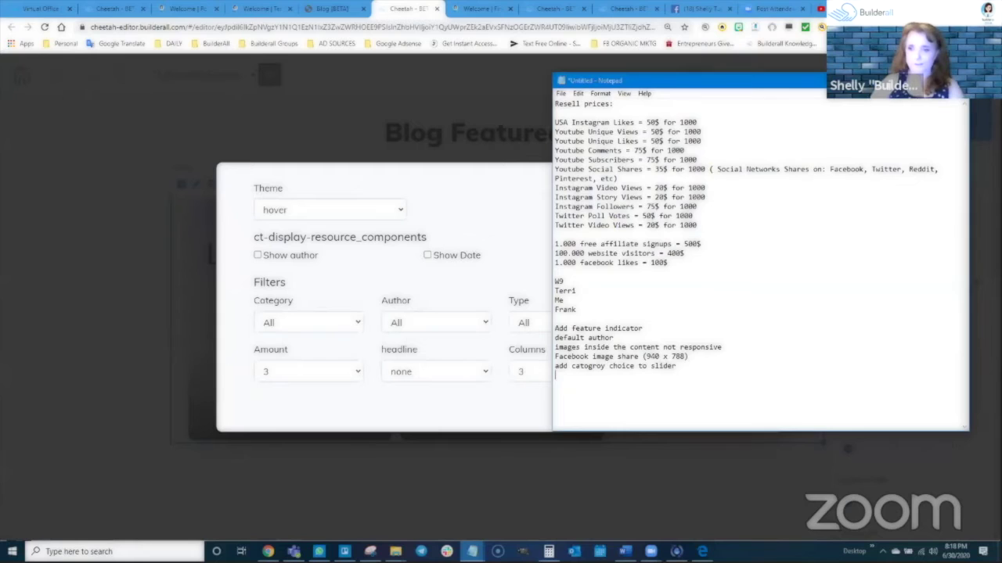
Return to the Posts configuration in the Cheetah editor and examine the Type, Order, Amount and headline options
{"action": "key", "text": "alt+Tab"}
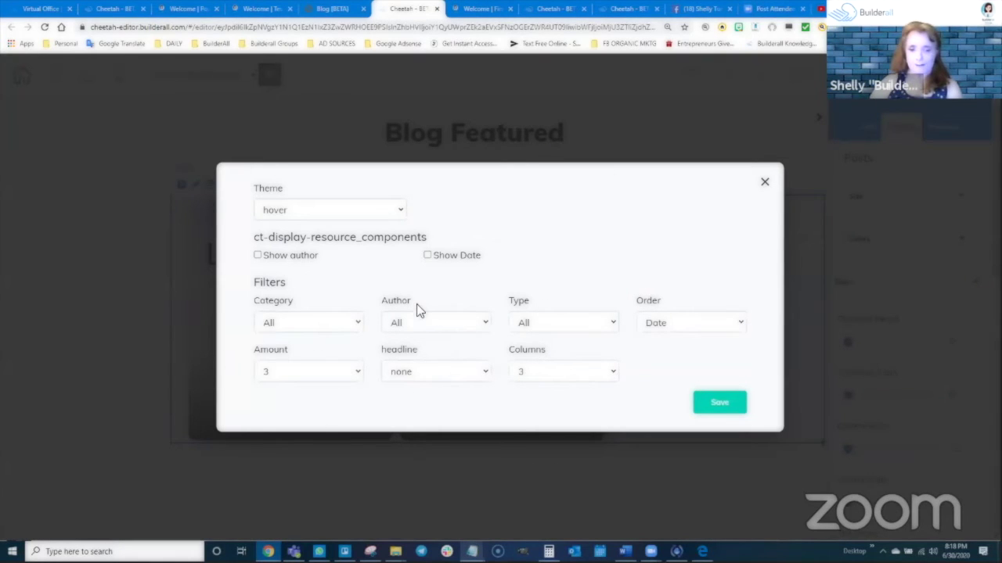
{"action": "left_click", "coordinate": [545, 324]}
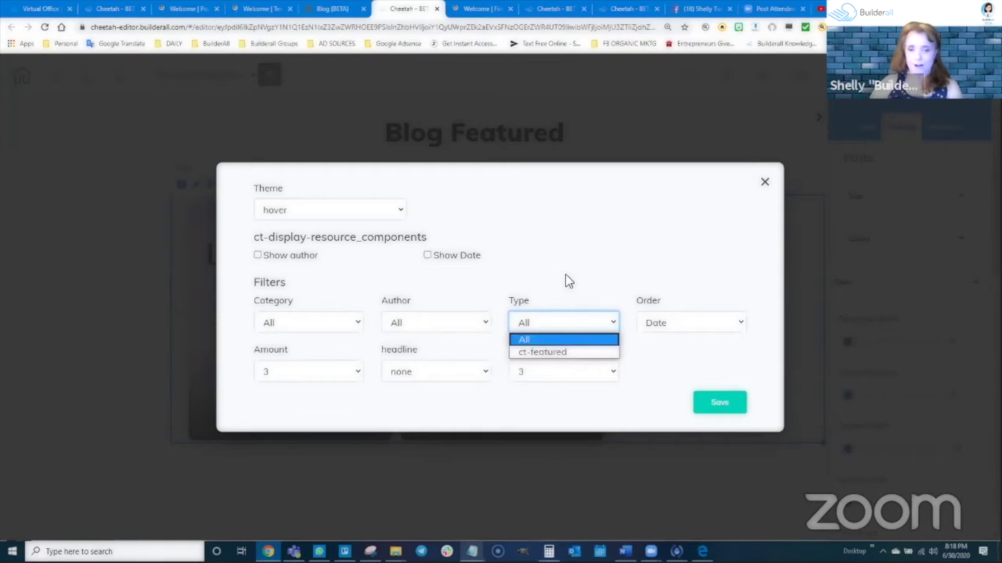
{"action": "left_click", "coordinate": [658, 319]}
{"action": "left_click", "coordinate": [660, 322]}
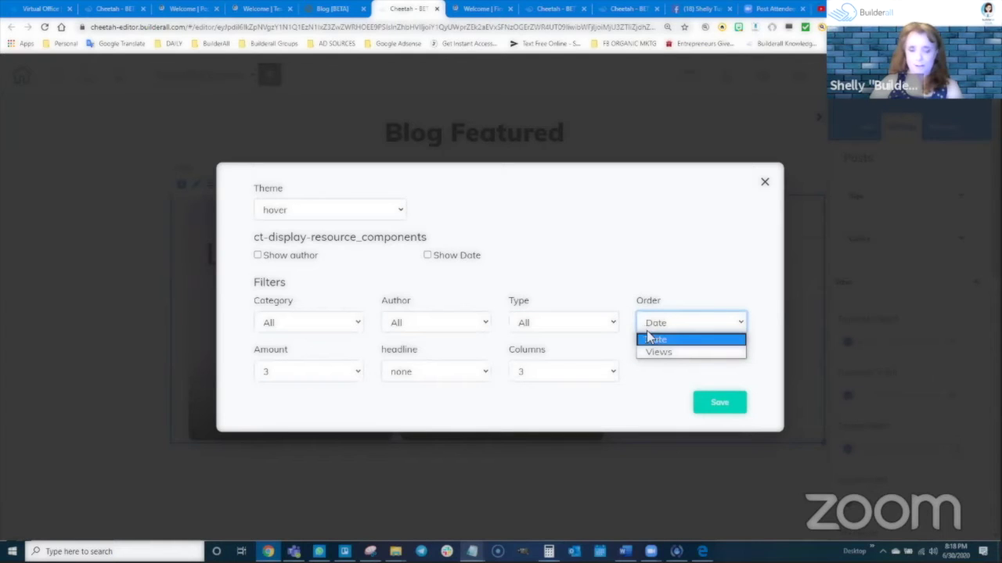
{"action": "left_click", "coordinate": [659, 266]}
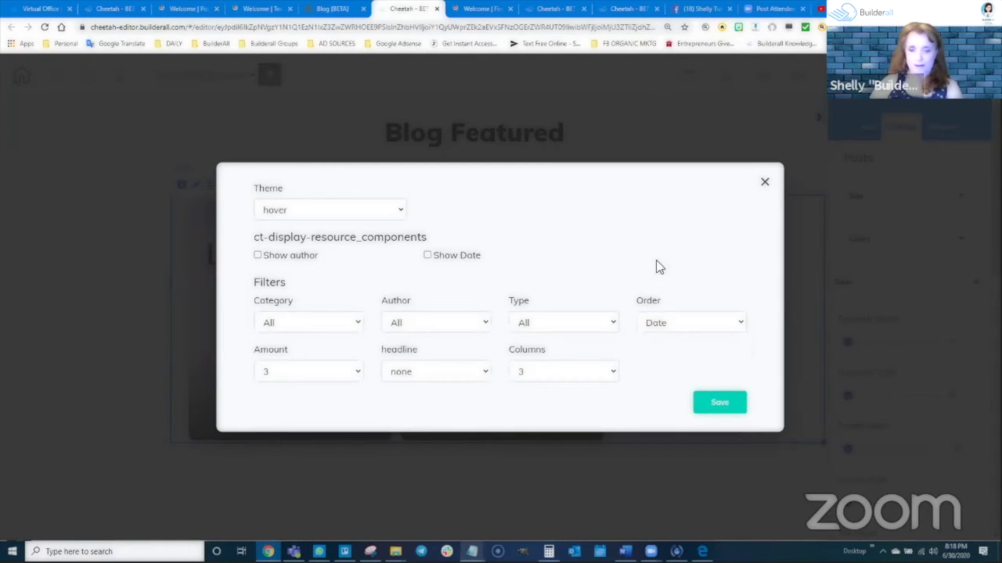
{"action": "left_click", "coordinate": [297, 371]}
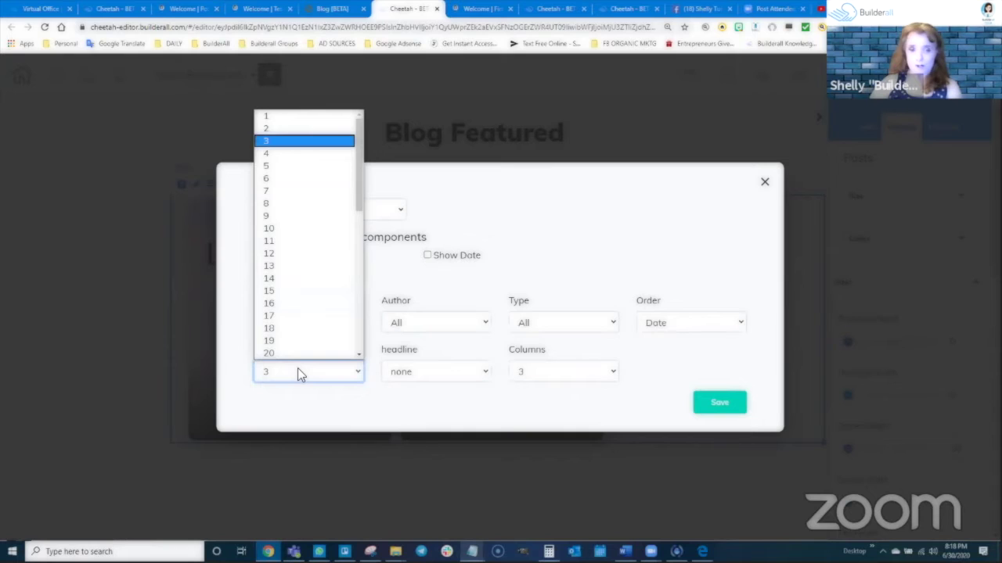
{"action": "left_click", "coordinate": [356, 374]}
{"action": "left_click", "coordinate": [417, 373]}
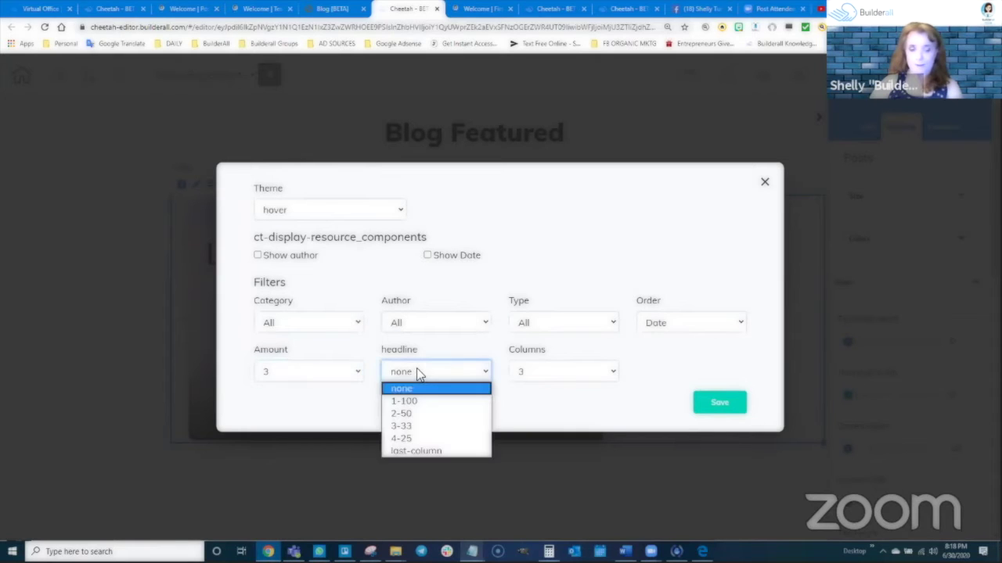
{"action": "left_click", "coordinate": [417, 371]}
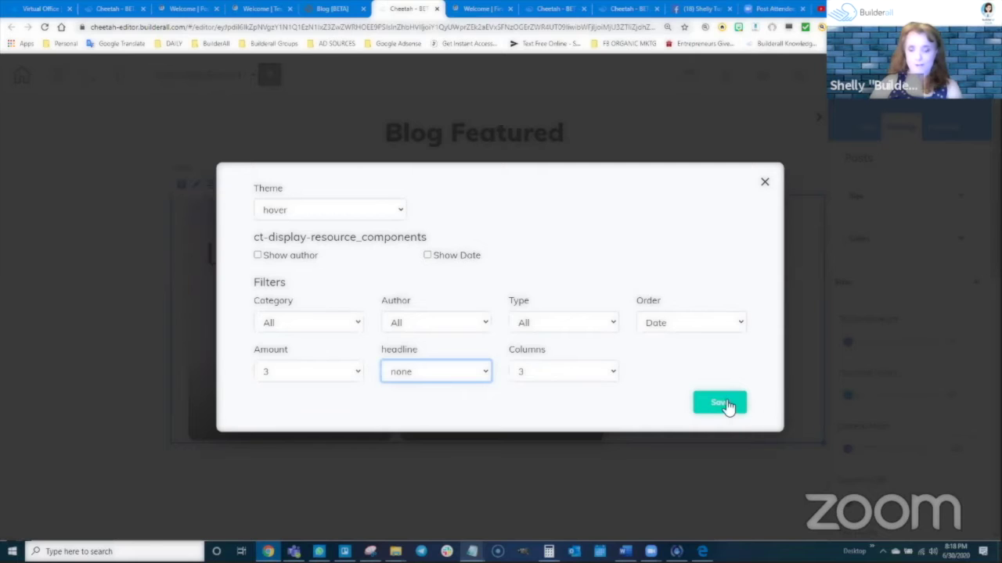
Save the Posts element's configuration, save the Testing Blog Element page and publish the site
{"action": "left_click", "coordinate": [788, 381]}
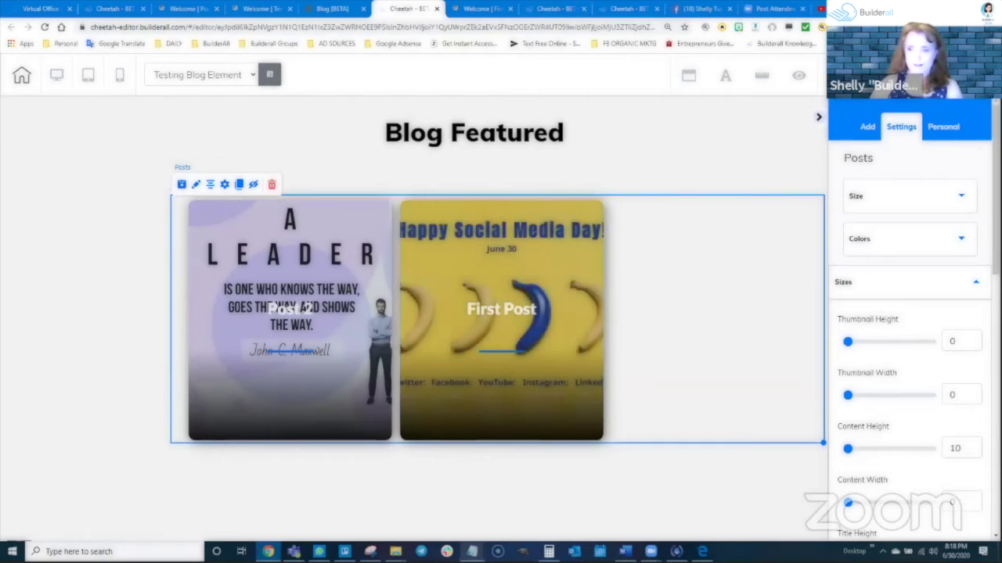
{"action": "key", "text": "ctrl+s"}
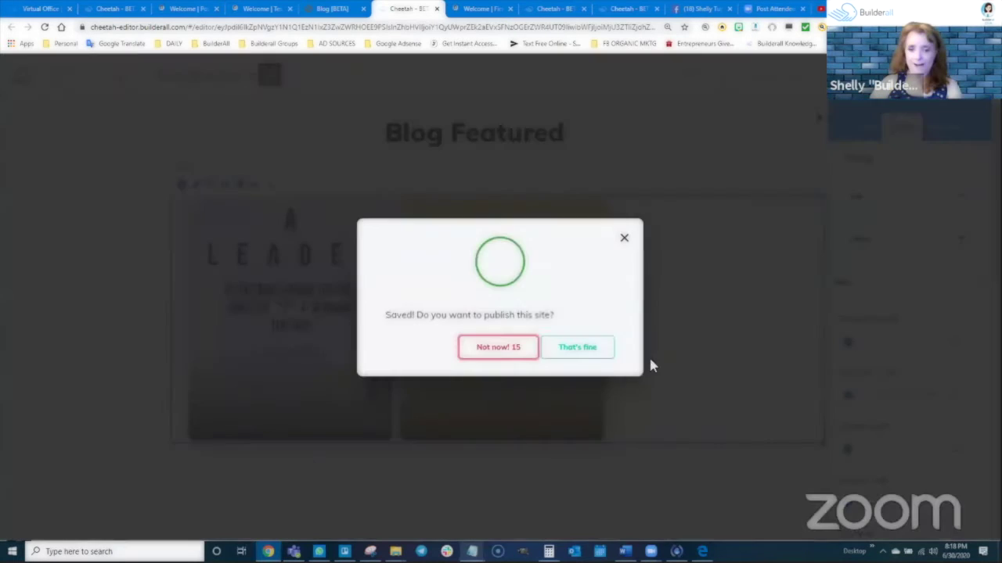
{"action": "left_click", "coordinate": [598, 348]}
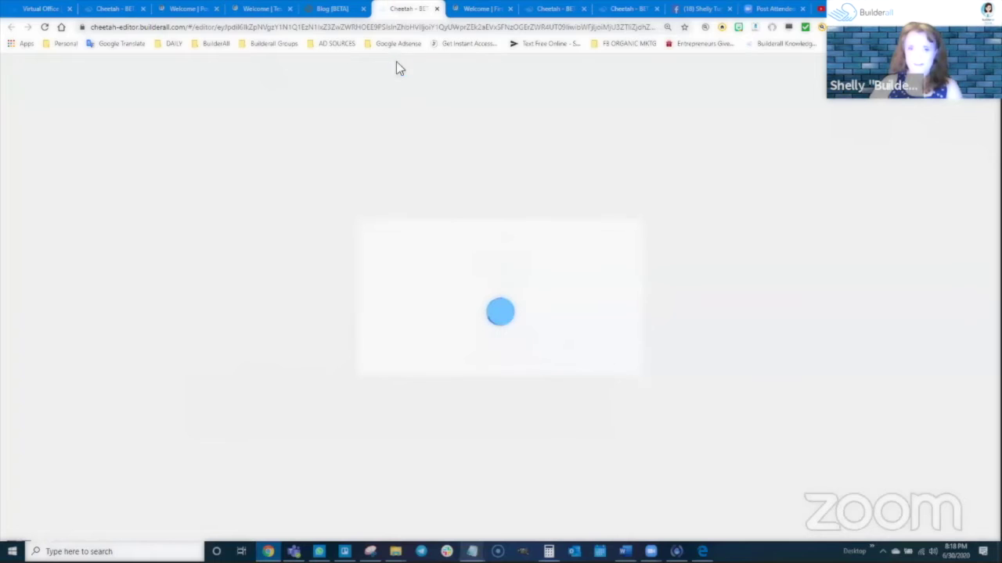
Reload the live testing-blog-elements page, open the First Post card to check its link, and return to the Blog Featured page
{"action": "left_click", "coordinate": [188, 9]}
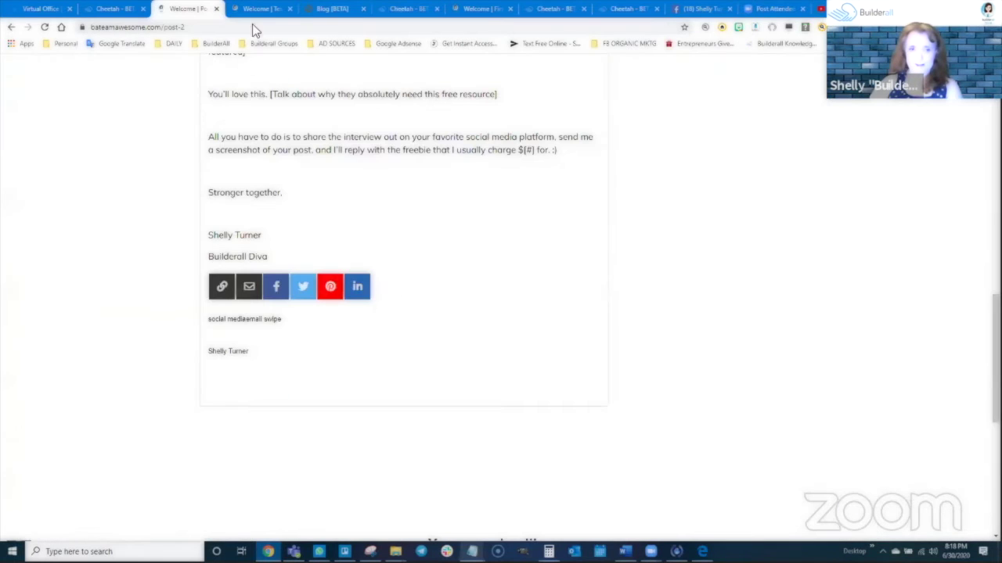
{"action": "left_click", "coordinate": [255, 10]}
{"action": "left_click", "coordinate": [44, 27]}
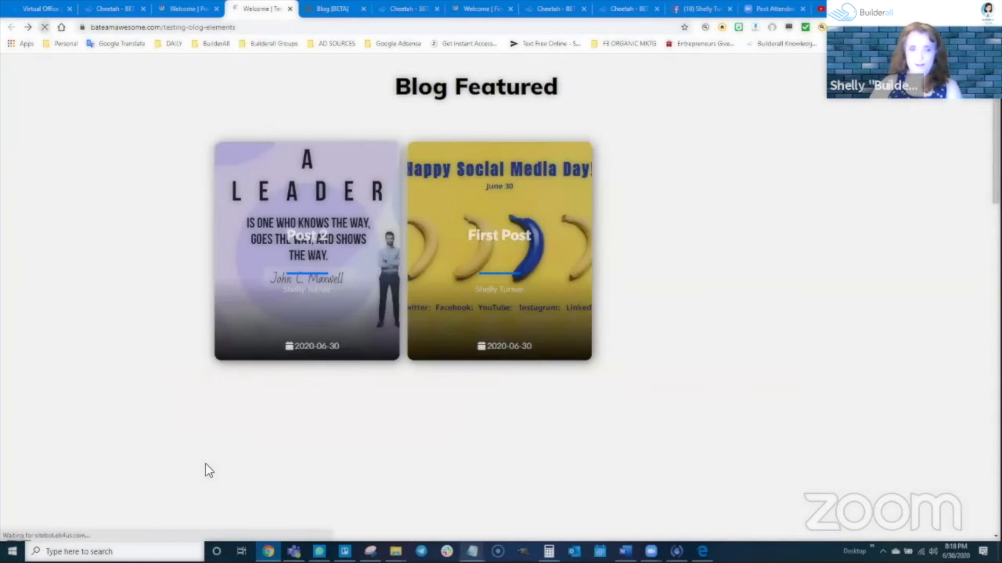
{"action": "left_click", "coordinate": [44, 27]}
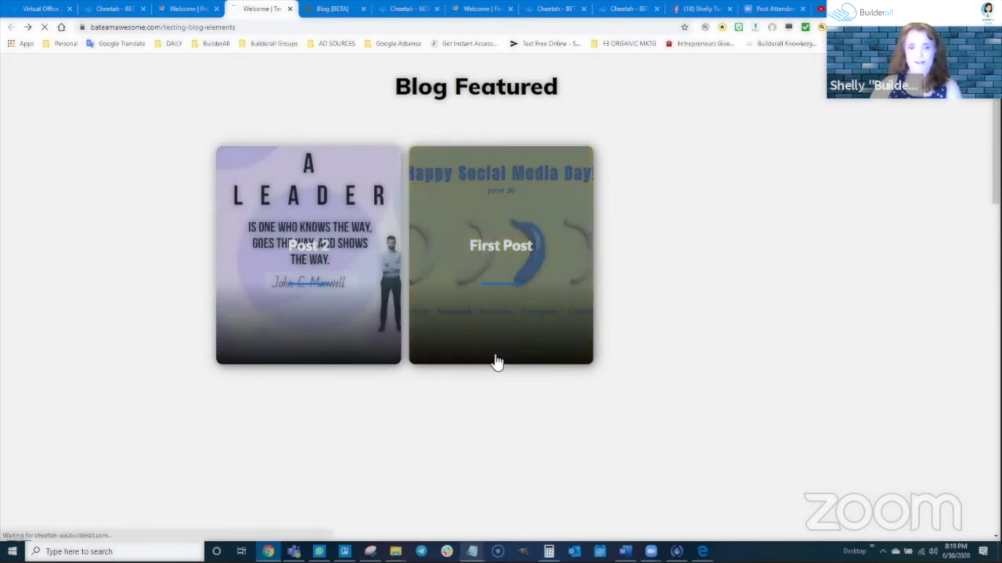
{"action": "left_click", "coordinate": [497, 359]}
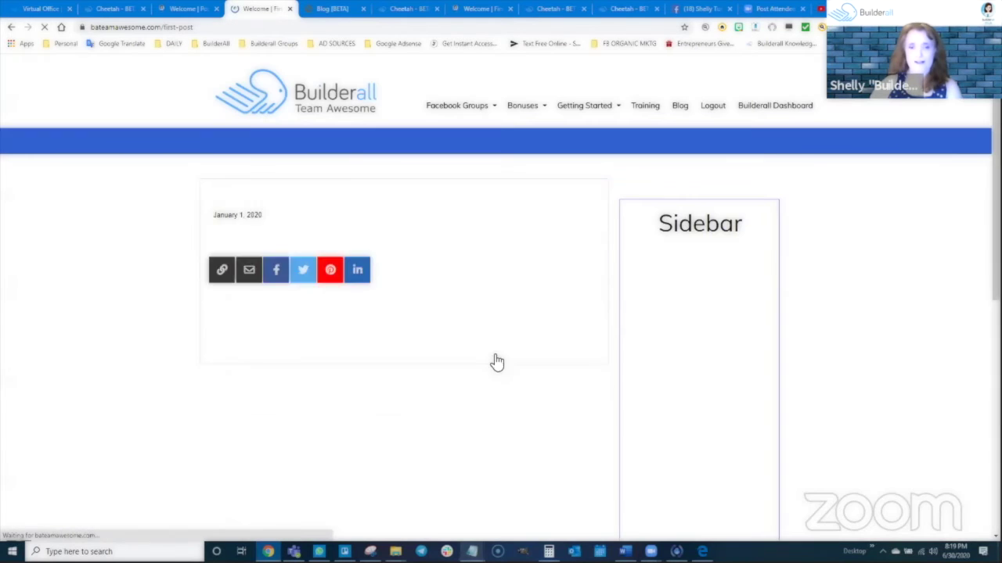
{"action": "left_click", "coordinate": [11, 27]}
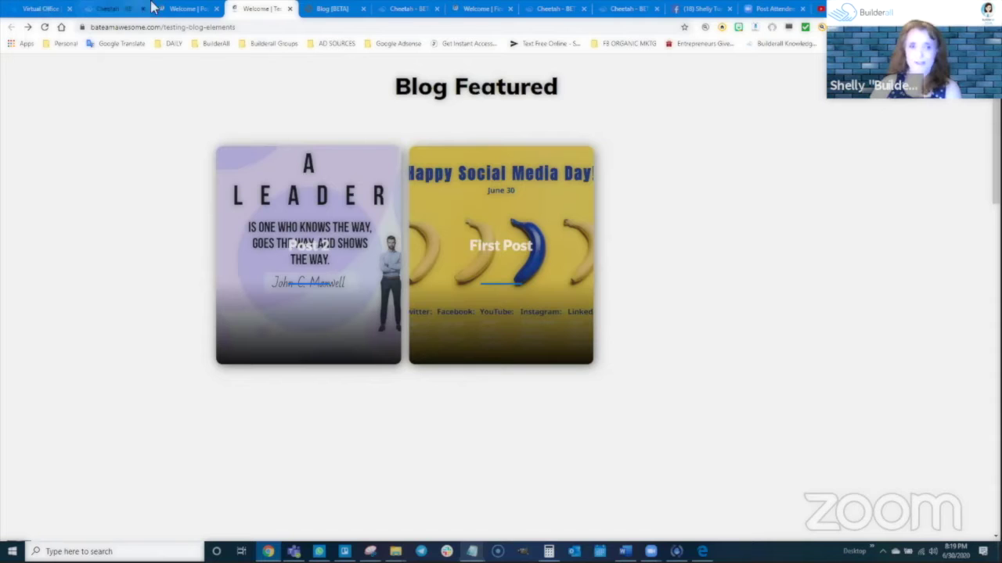
Return to the Cheetah editor, dismiss the publishing confirmation and delete the Posts element below the Blog Featured heading
{"action": "left_click", "coordinate": [398, 8]}
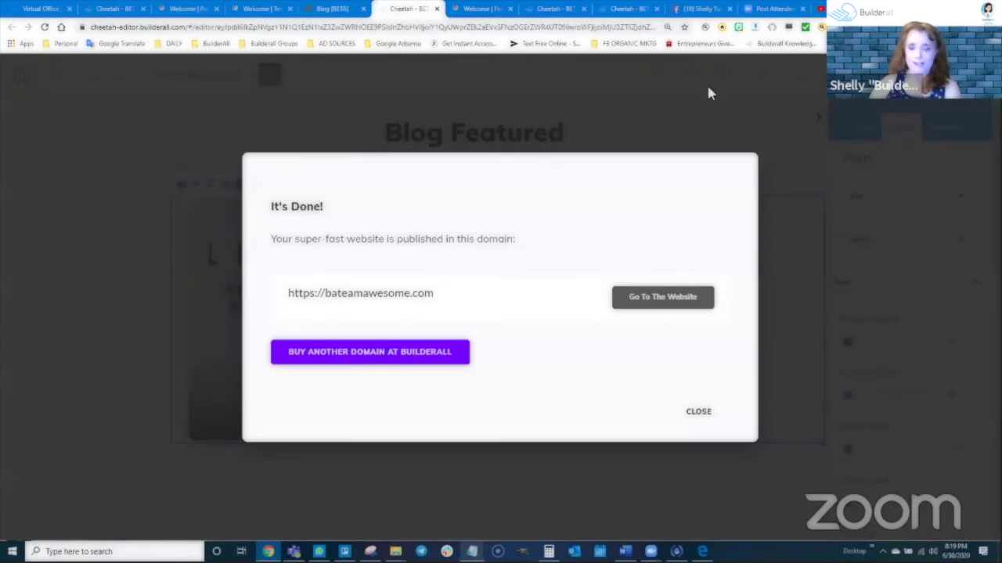
{"action": "left_click", "coordinate": [722, 413]}
{"action": "left_click", "coordinate": [868, 129]}
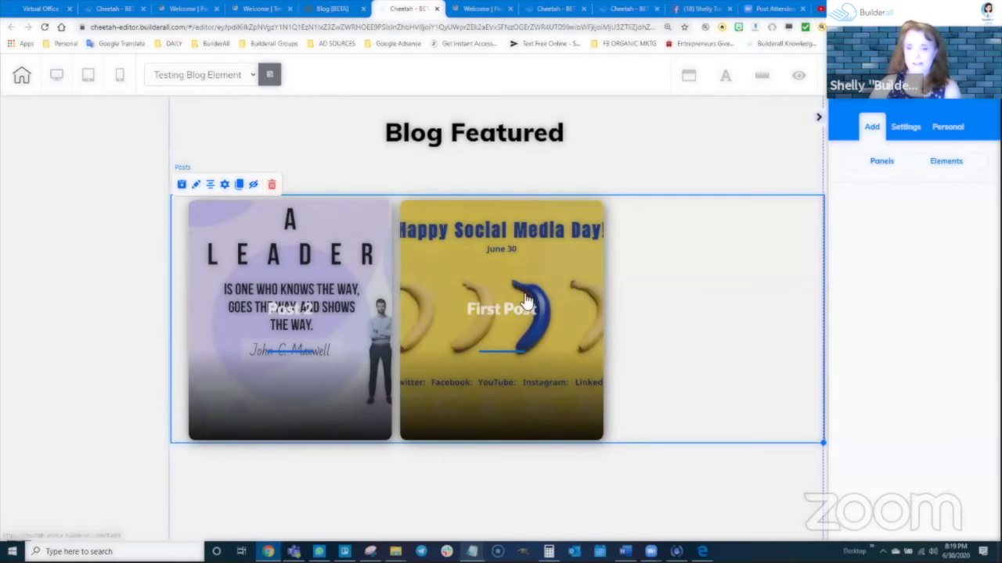
{"action": "left_click", "coordinate": [712, 305]}
{"action": "key", "text": "Delete"}
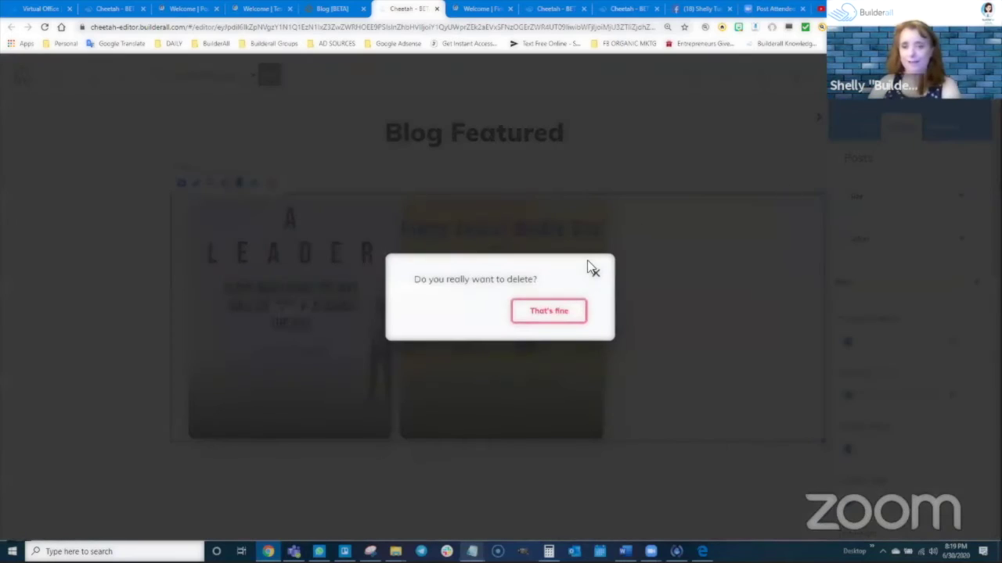
{"action": "left_click", "coordinate": [585, 311]}
Add the Blog Groups layout with side images, excerpts and a black Read More button below the Blog Featured heading, and select it
{"action": "left_click", "coordinate": [868, 126]}
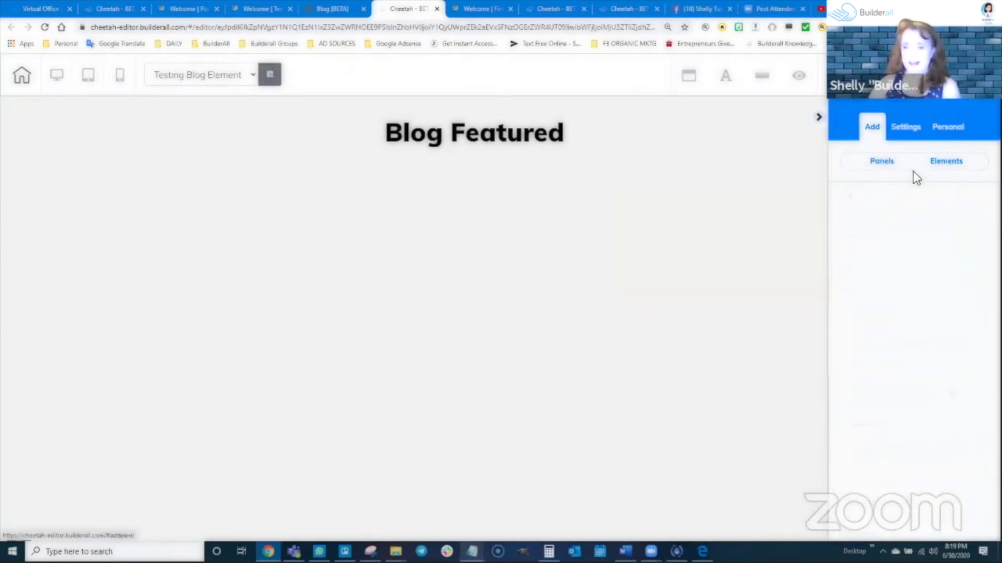
{"action": "left_click", "coordinate": [934, 166]}
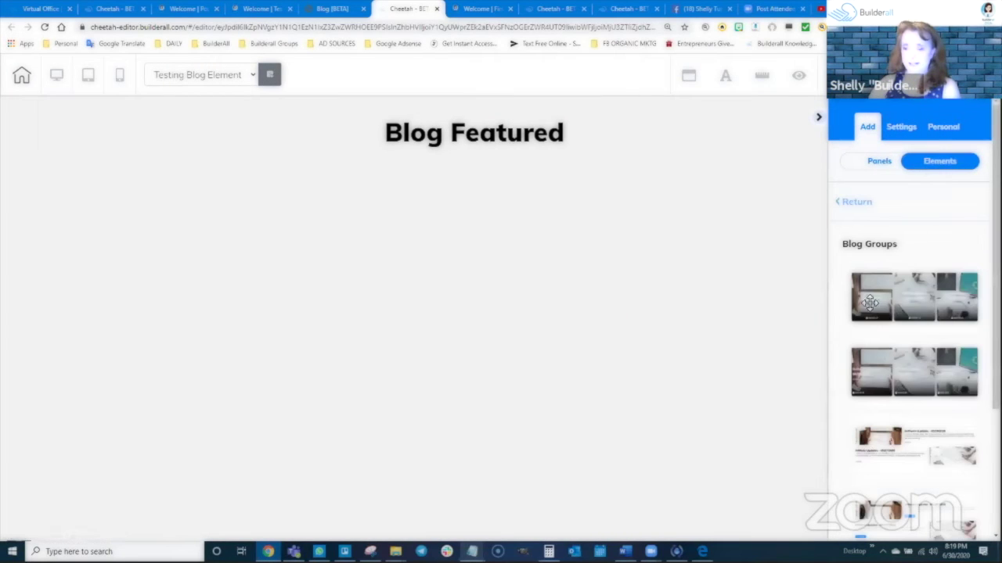
{"action": "scroll", "coordinate": [924, 481], "scroll_direction": "down", "scroll_amount": 3}
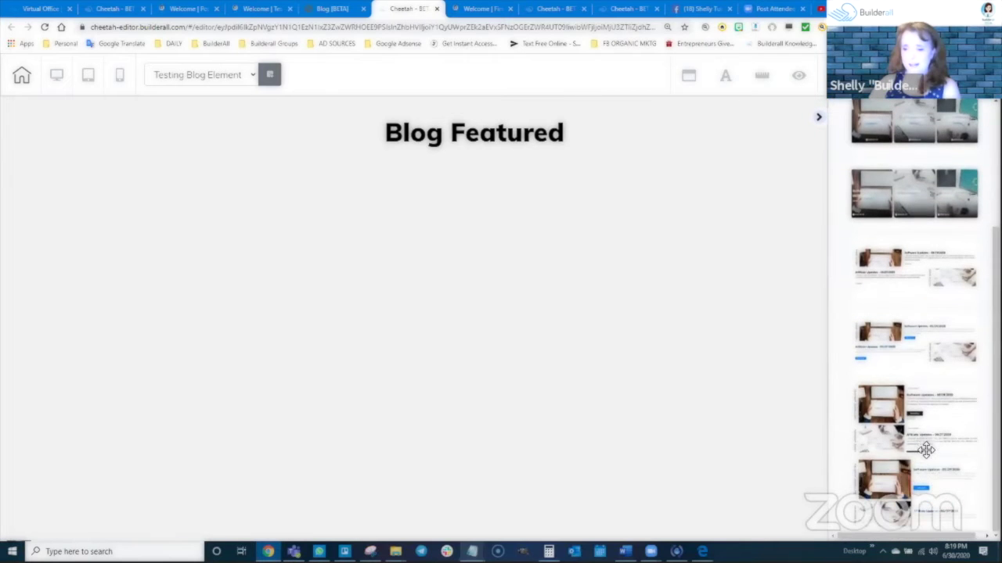
{"action": "left_click_drag", "start_coordinate": [915, 407], "coordinate": [561, 302]}
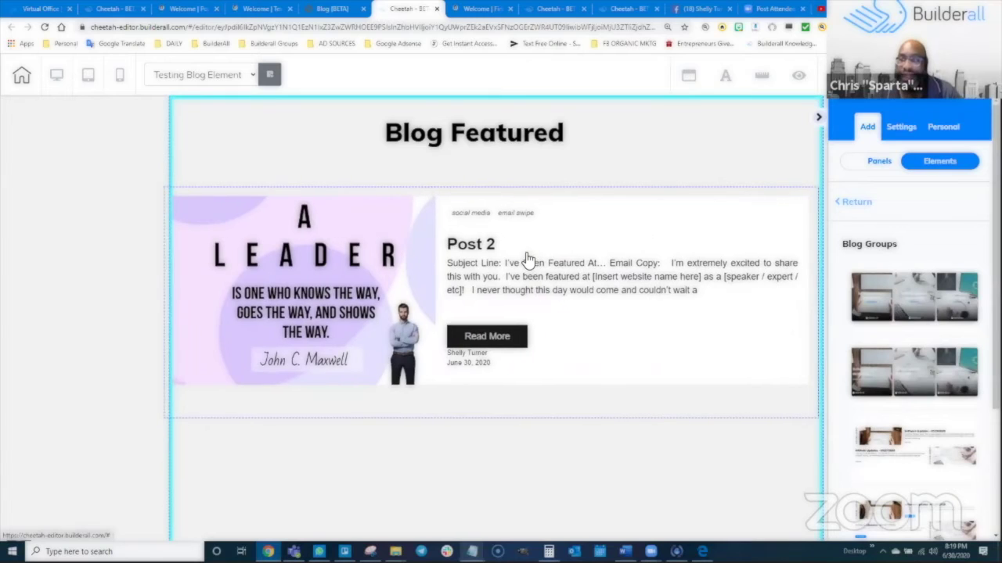
{"action": "left_click", "coordinate": [601, 358]}
{"action": "mouse_move", "coordinate": [580, 284]}
{"action": "left_mouse_down"}
{"action": "mouse_move", "coordinate": [579, 299]}
{"action": "mouse_move", "coordinate": [578, 288]}
{"action": "left_mouse_up"}
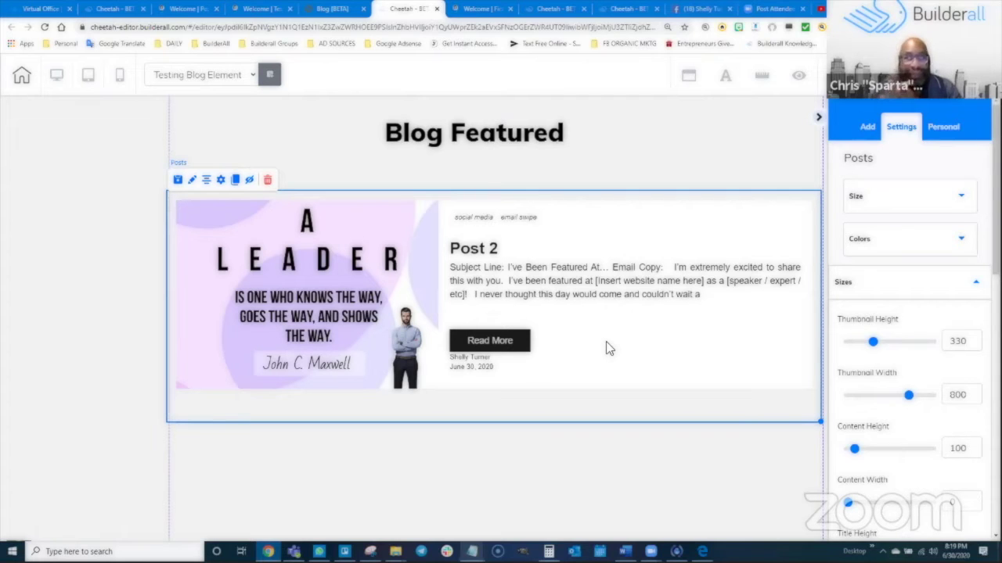
Switch to the Cheetah site dashboard and look through the page list above the Blog Pages section
{"action": "left_click", "coordinate": [106, 9]}
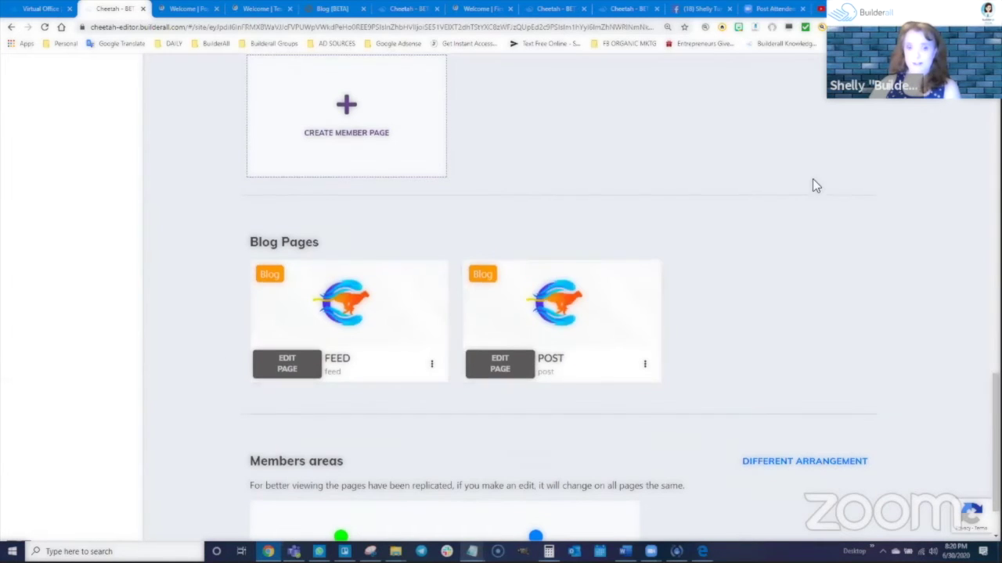
{"action": "scroll", "coordinate": [791, 302], "scroll_direction": "up", "scroll_amount": 12}
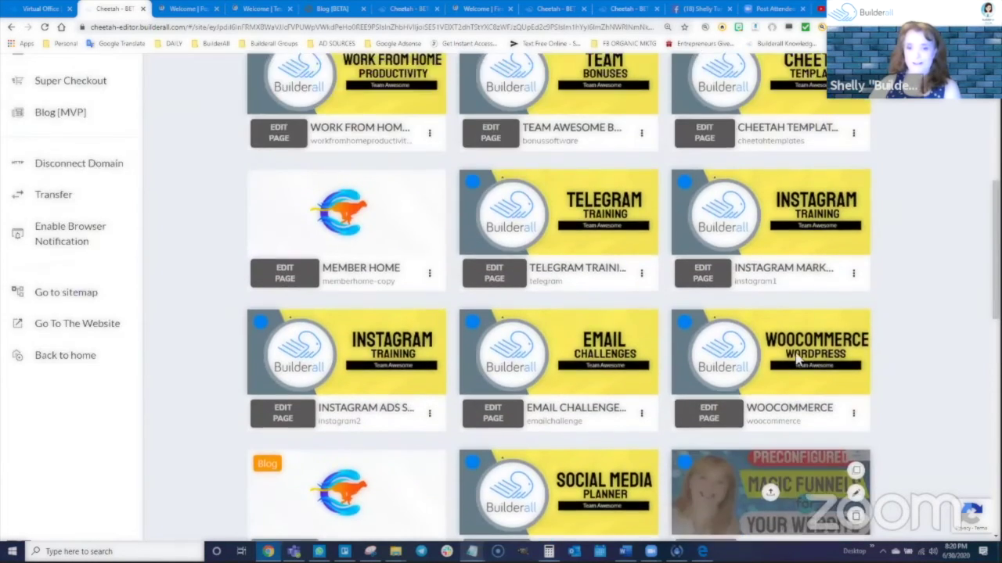
{"action": "scroll", "coordinate": [842, 368], "scroll_direction": "up", "scroll_amount": 2}
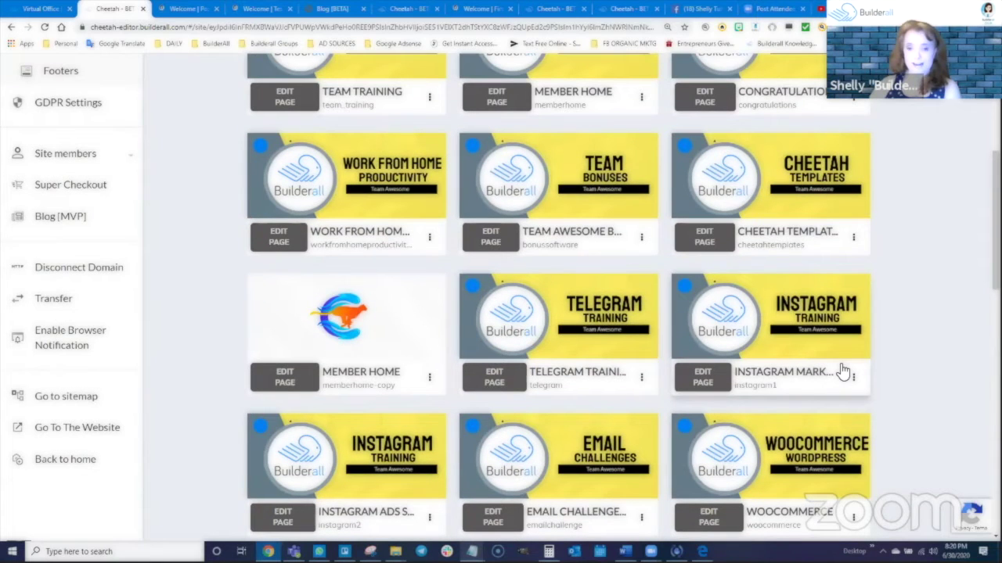